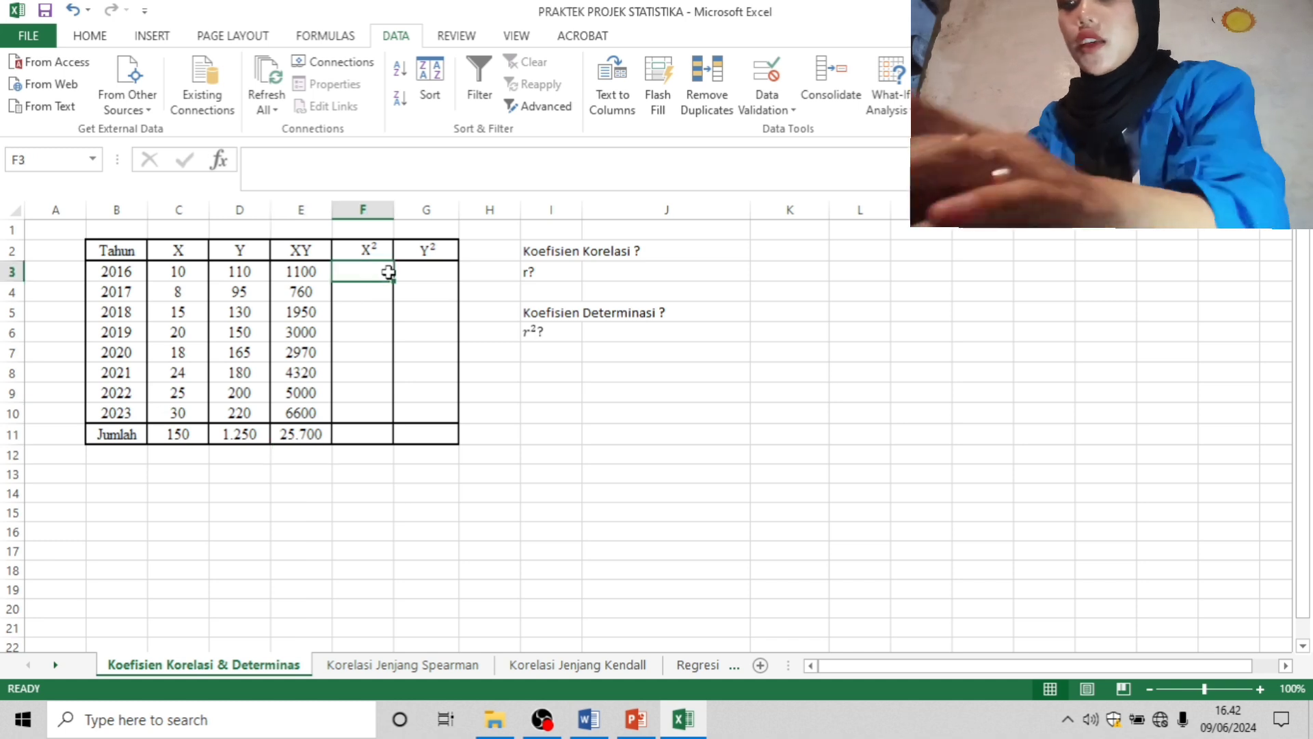
Step: Square the X values with =C3^2 in F3 and fill the formula down through F10
text(=)
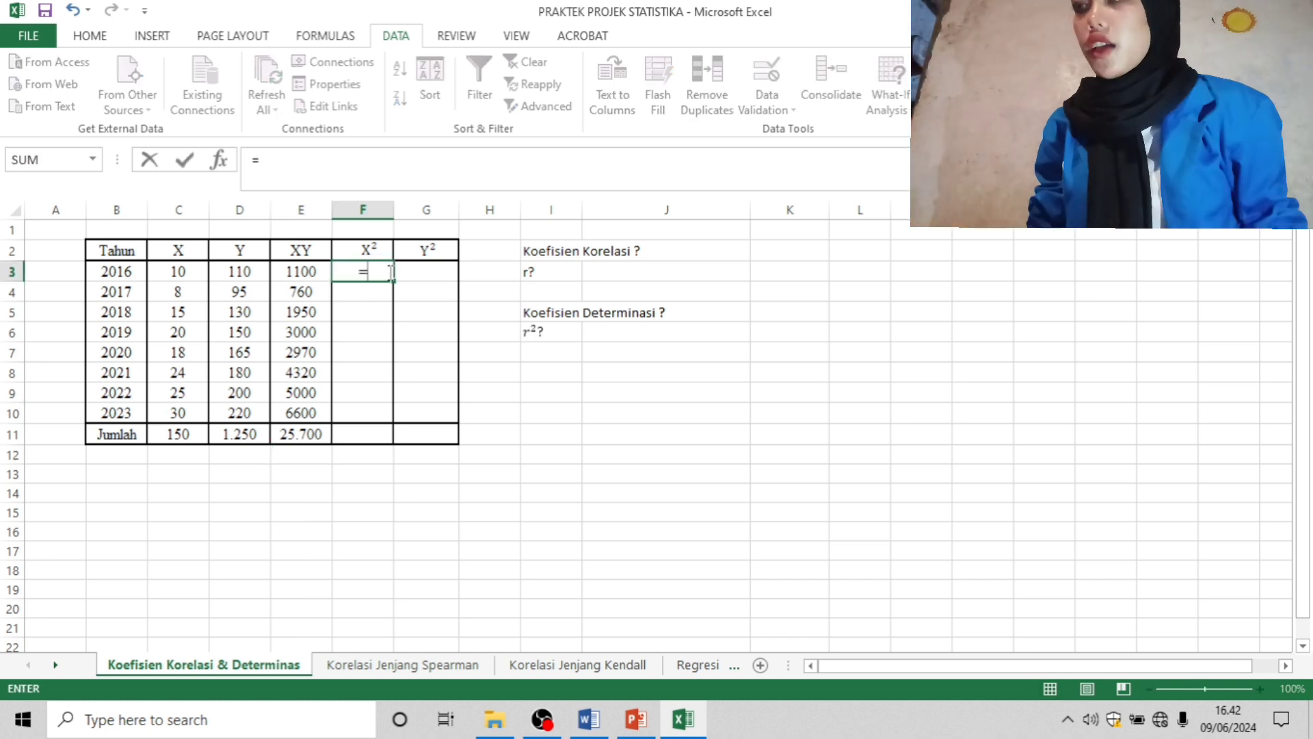
click(166, 272)
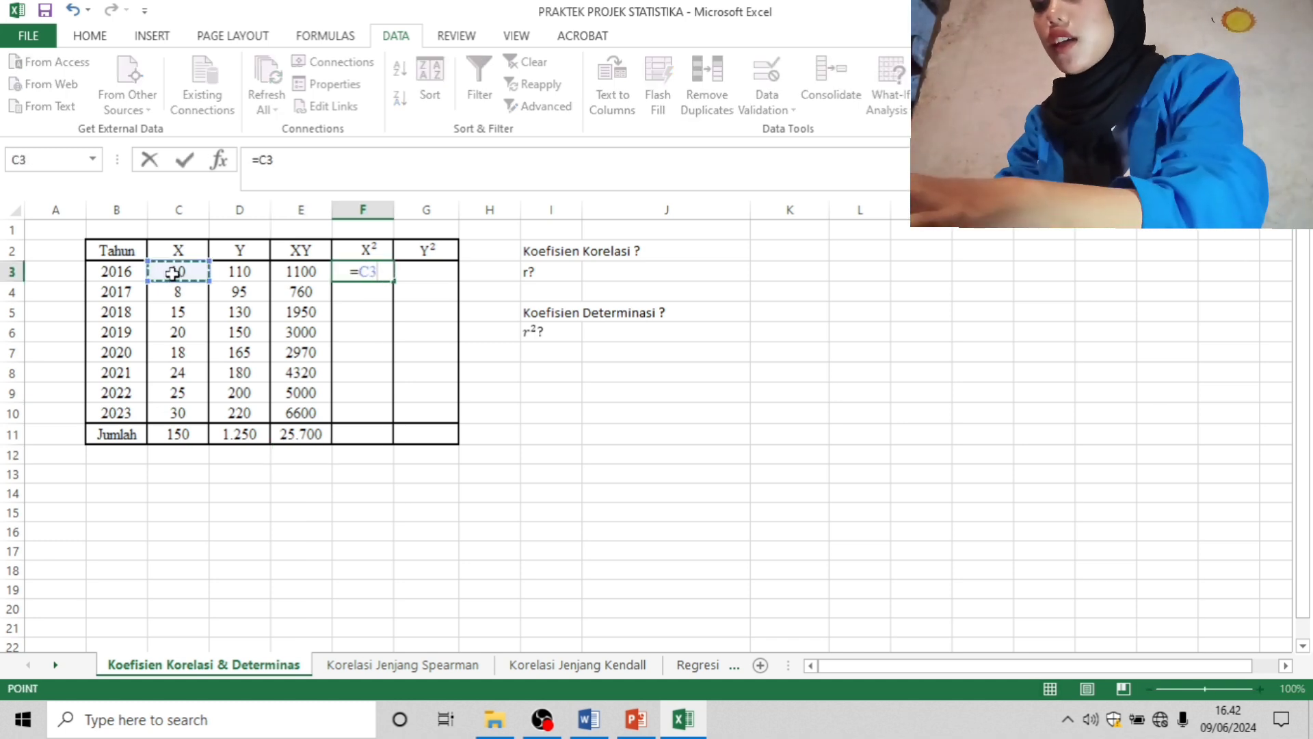
text(^2)
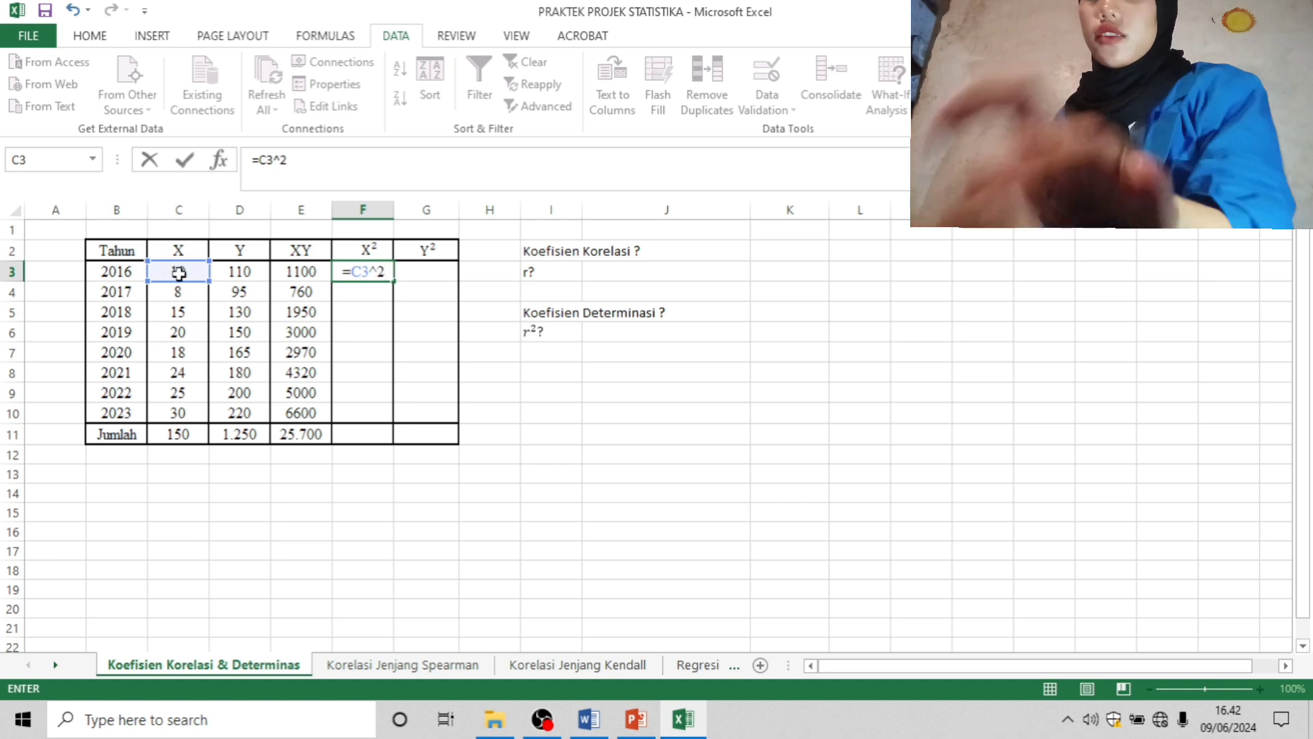
key(Return)
click(366, 273)
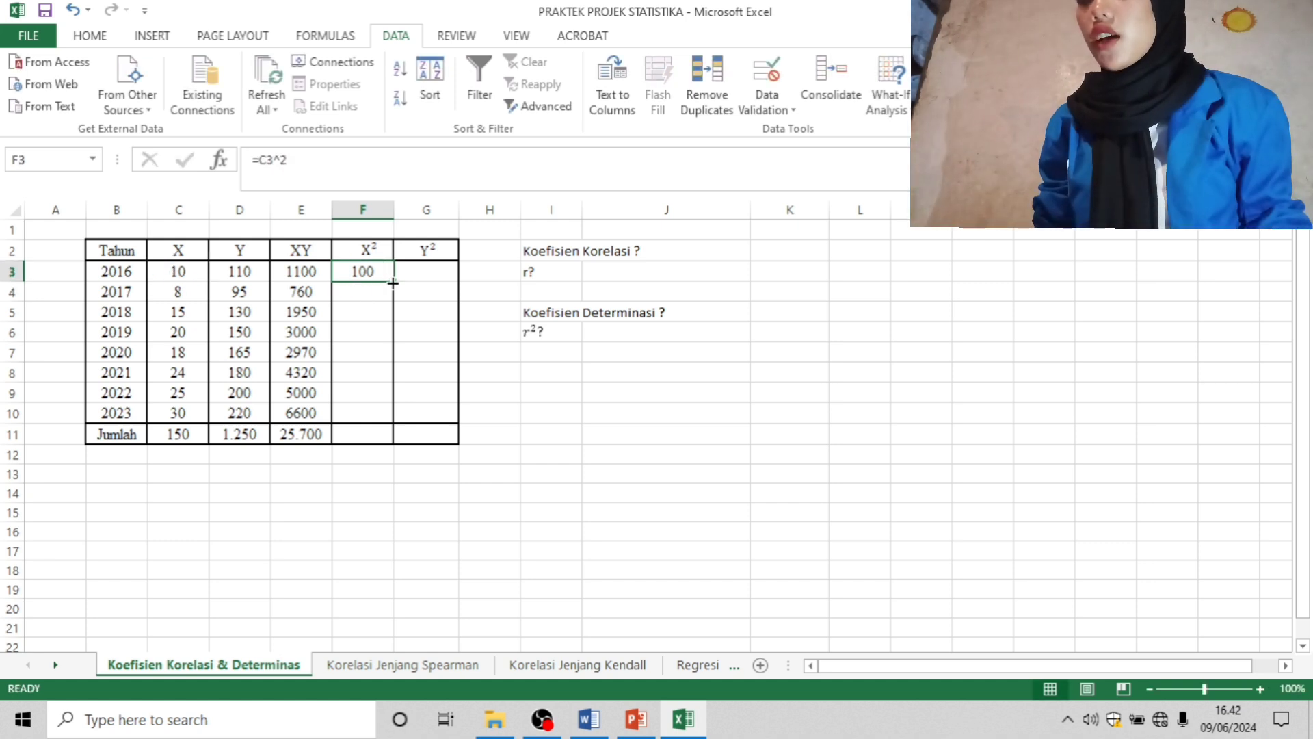
drag(394, 282, 380, 417)
Step: Total the X² column in F11 by summing F3:F10
click(378, 438)
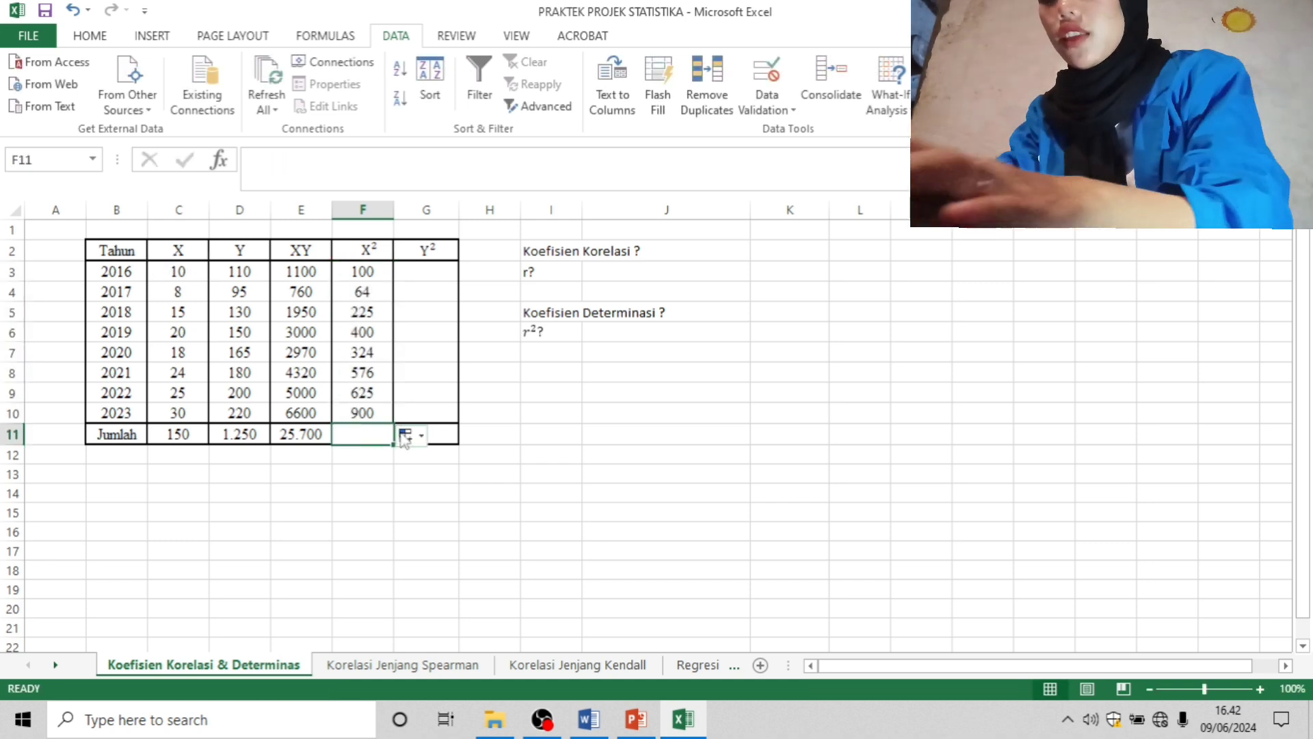
text(=sum()
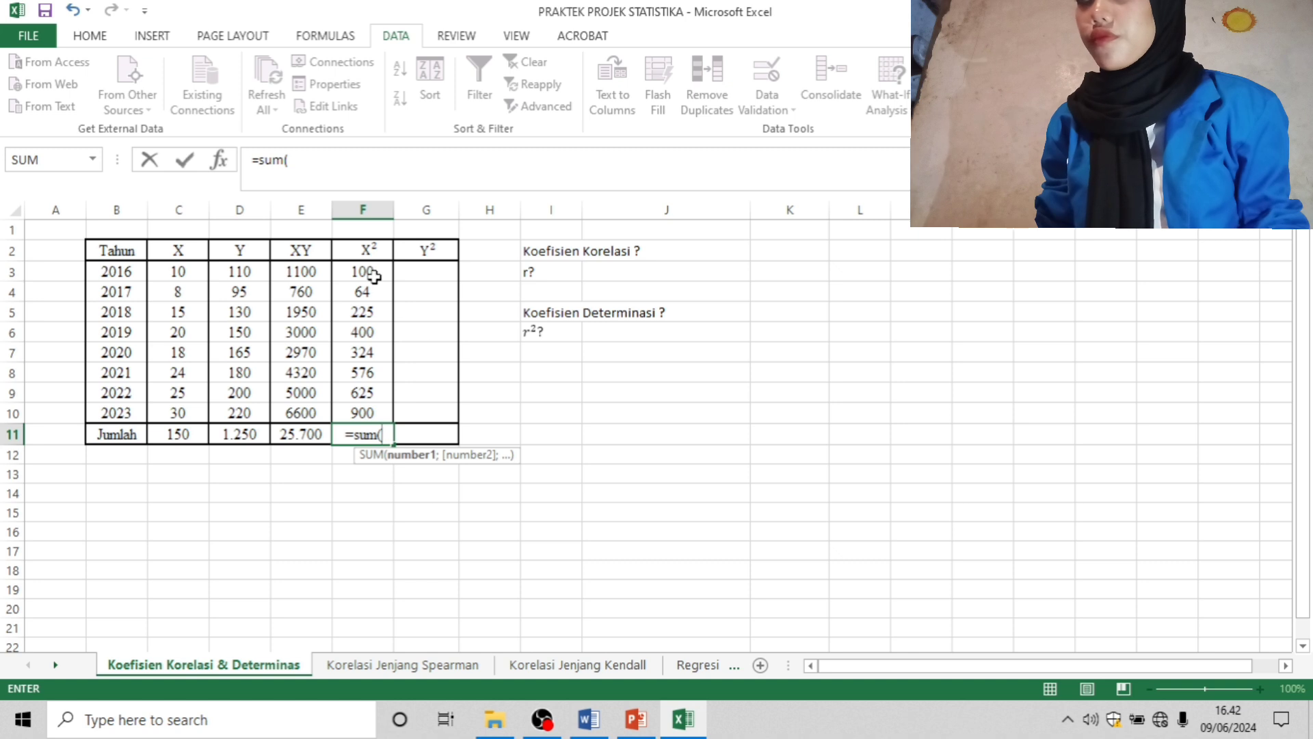
drag(373, 272, 362, 413)
key(Return)
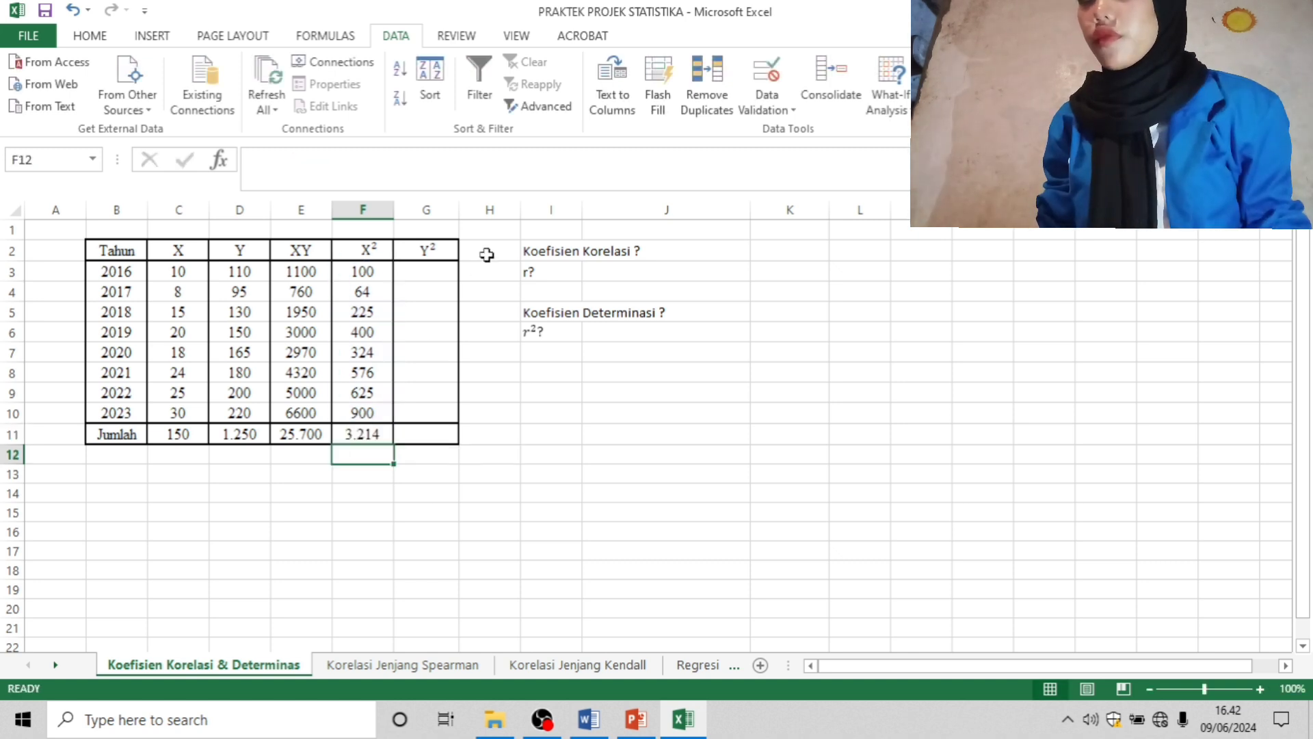
Step: Square the Y values with =D3^2 in G3 and fill the formula down through G10
click(449, 270)
text(=)
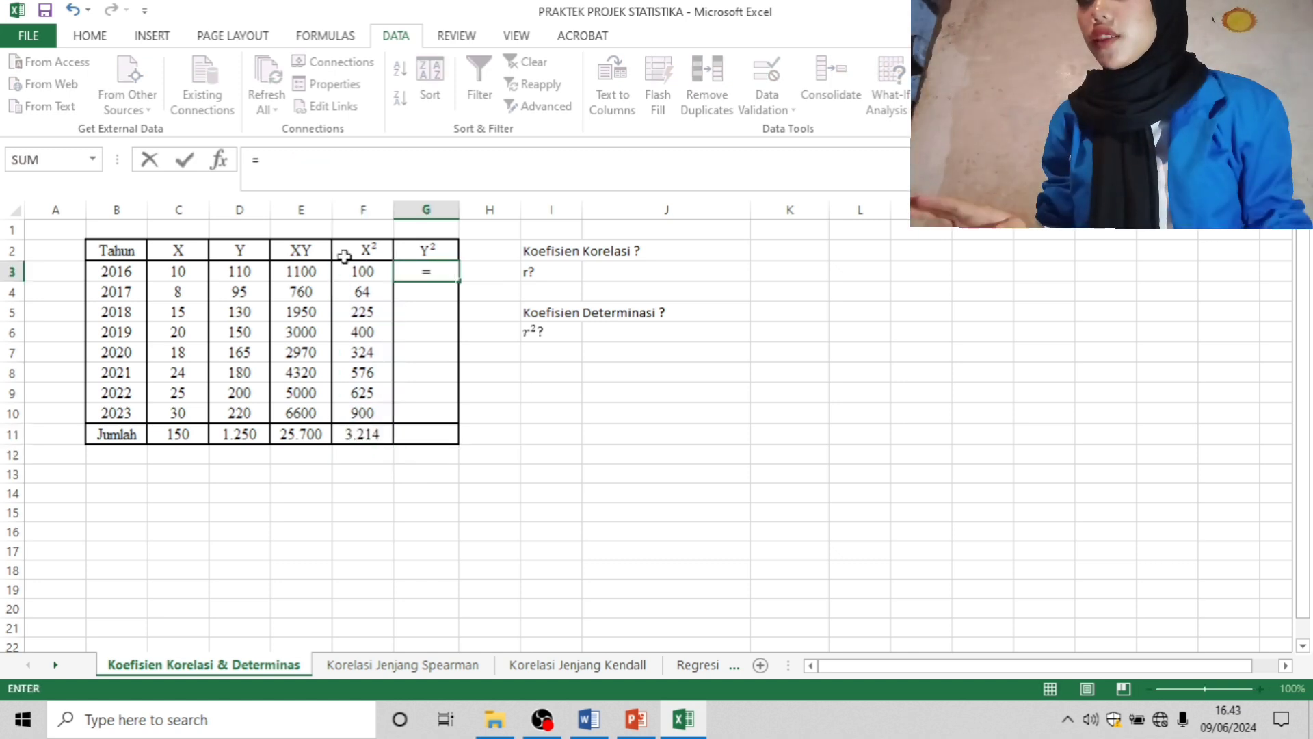
click(250, 272)
text(^2)
key(Return)
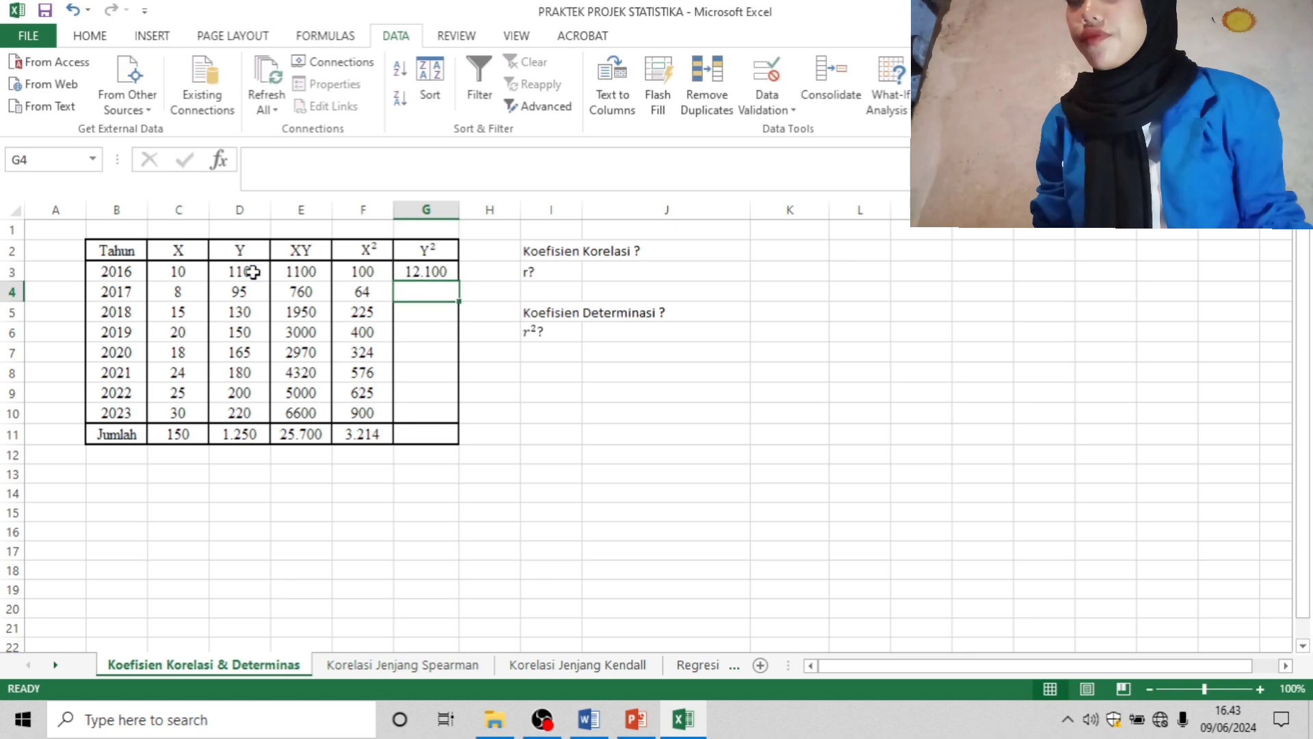
click(412, 265)
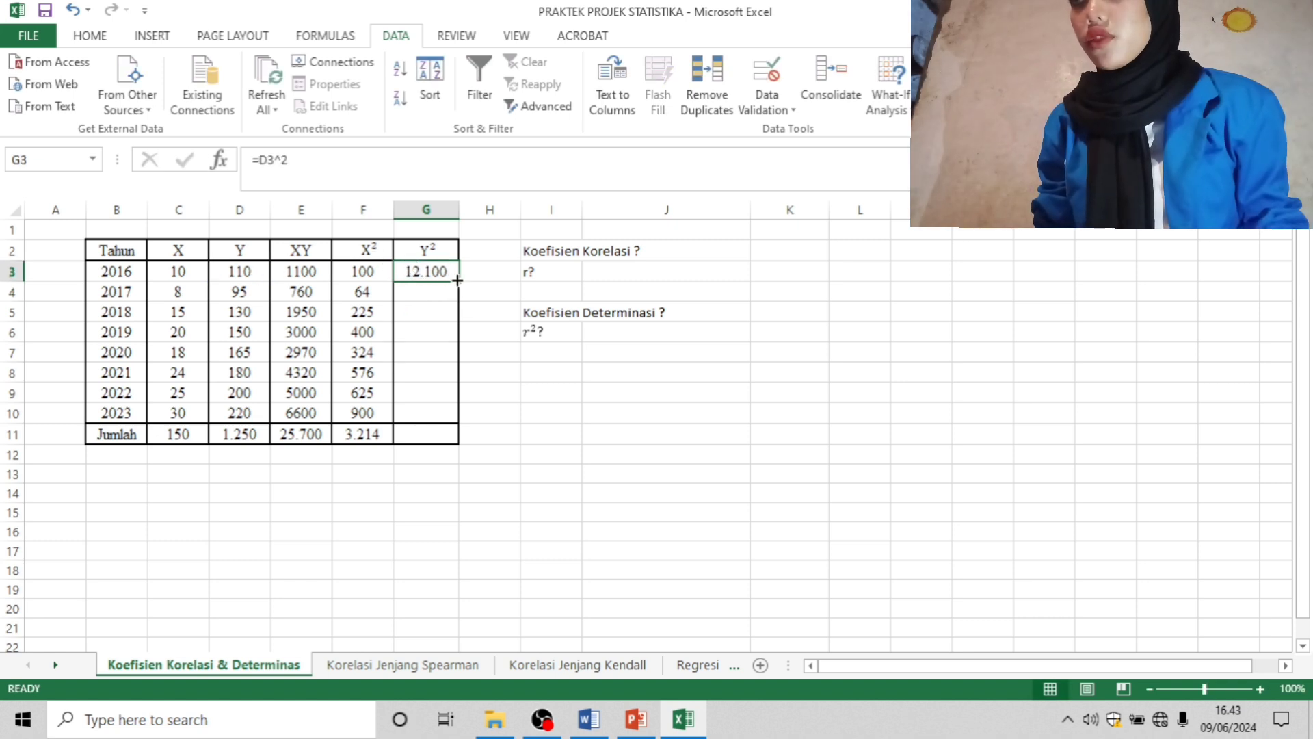
drag(459, 281, 437, 420)
Step: Total the Y² column in G11 by summing G3:G10
click(442, 434)
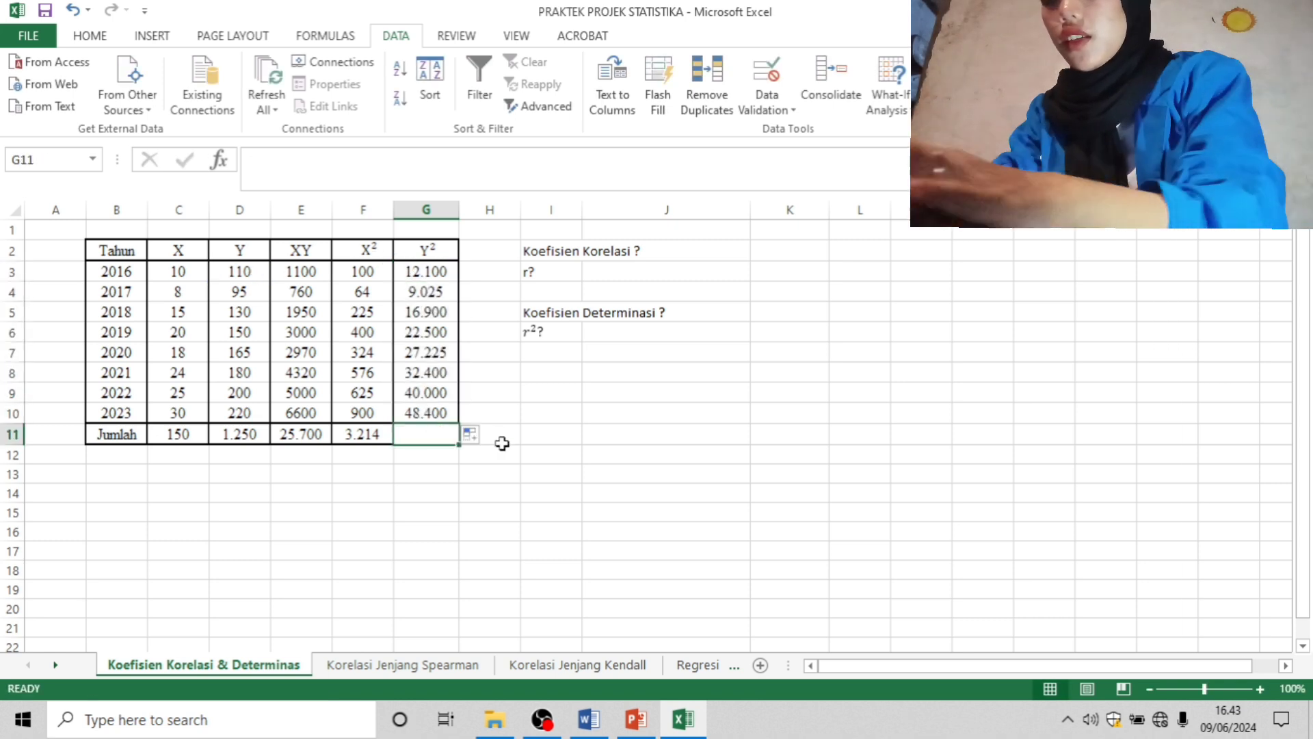
text(=sum()
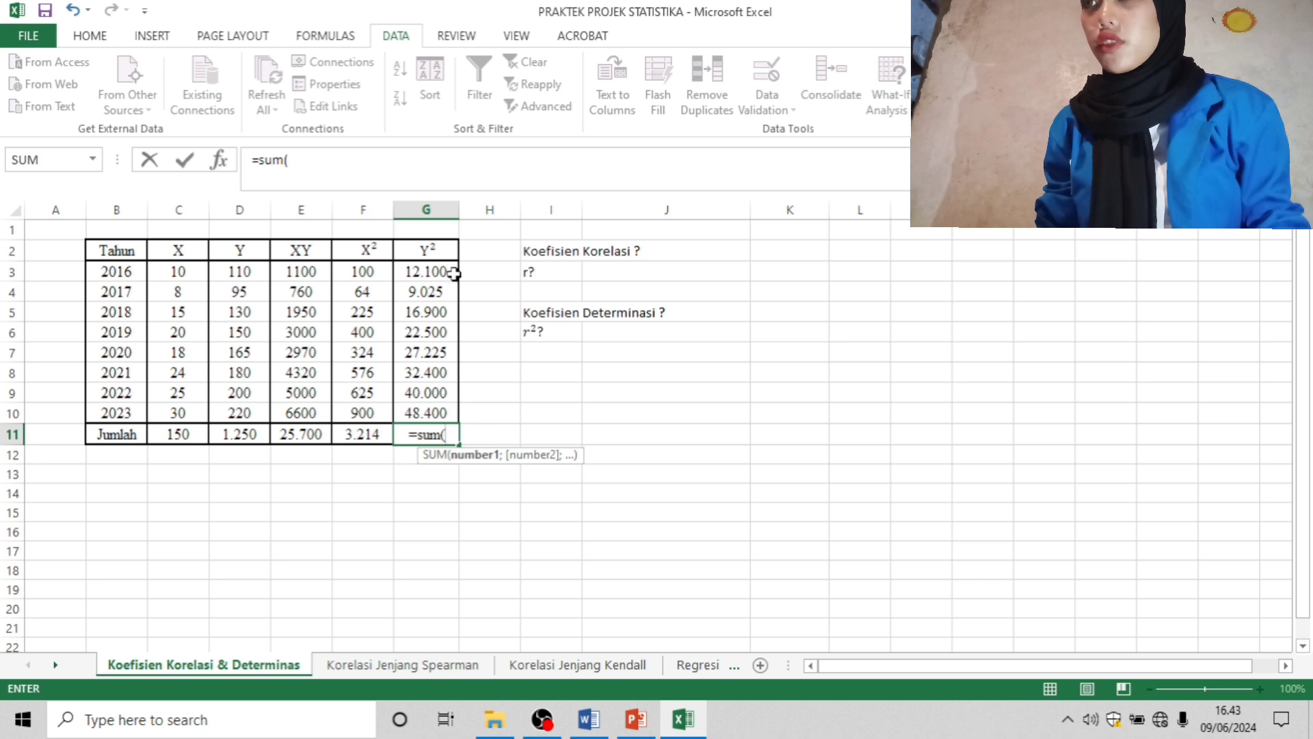
drag(453, 271, 448, 425)
key(Return)
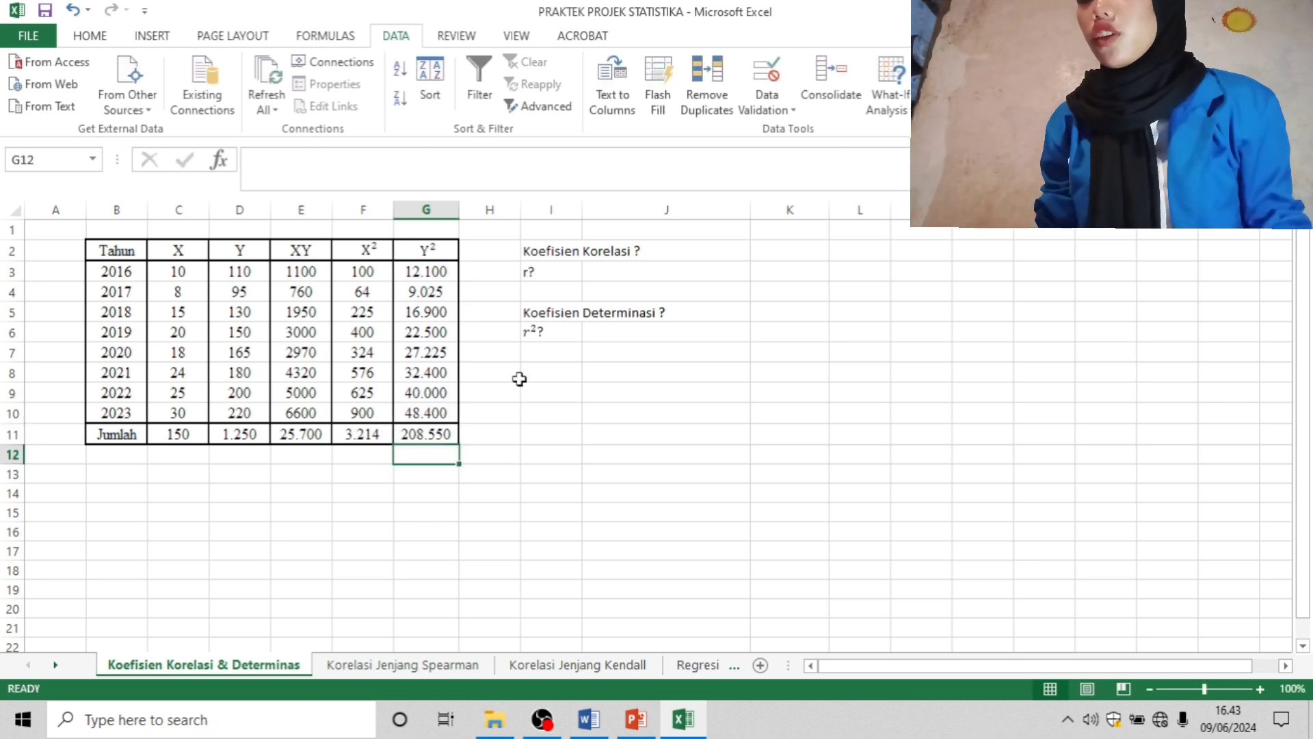
Step: Start the correlation coefficient formula in J3 with the numerator =(8*E11-C11*D11)
click(628, 269)
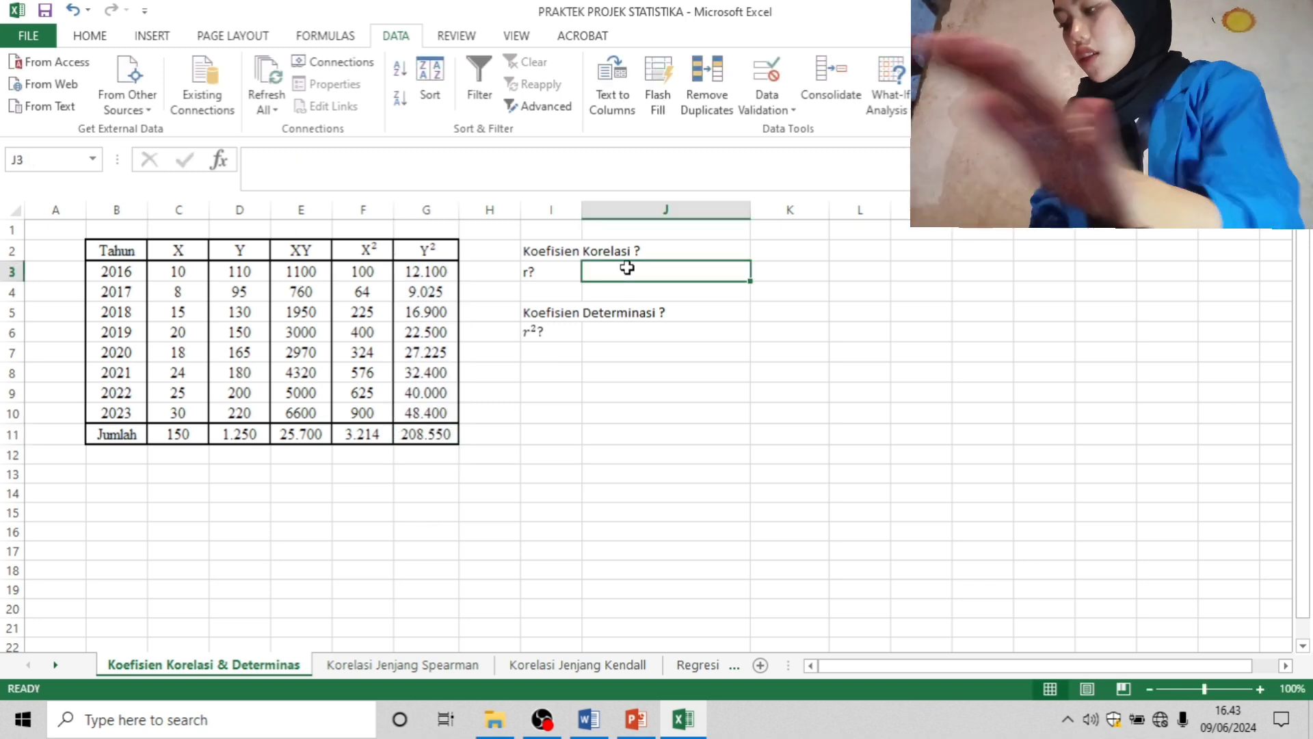
text(=(8*)
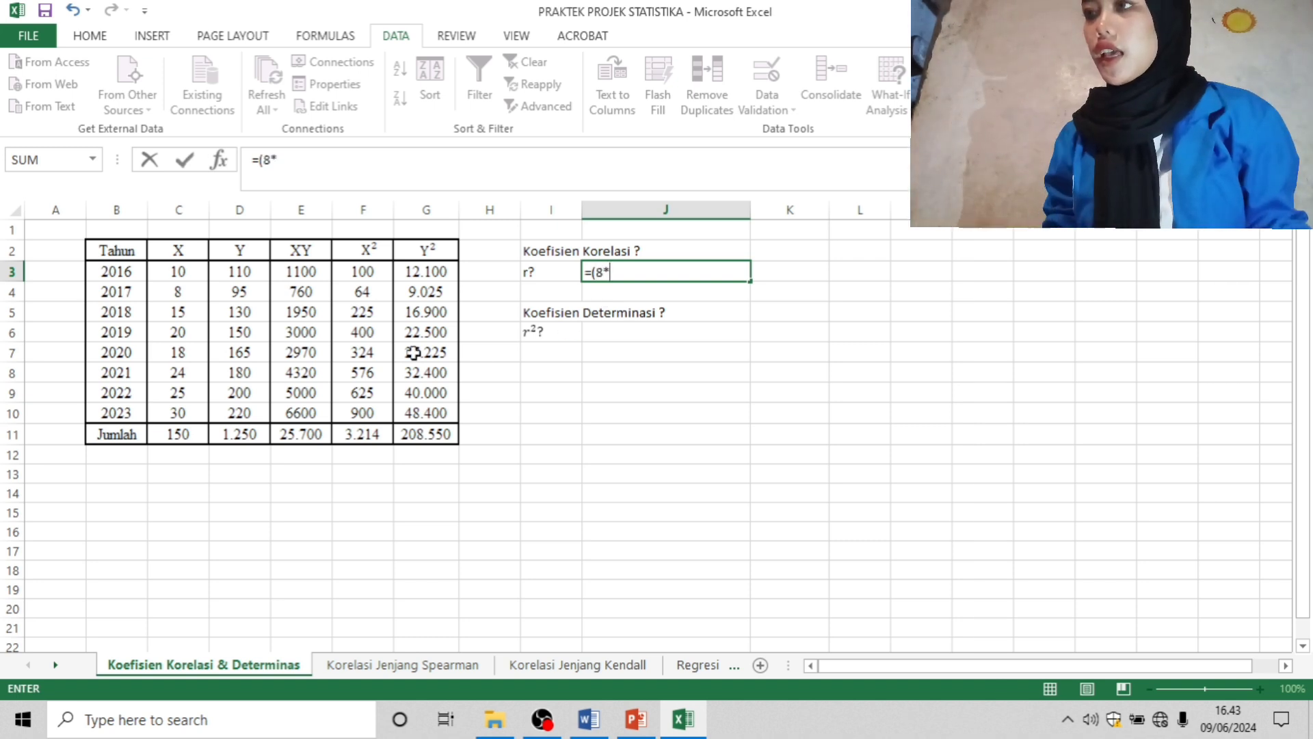
click(328, 433)
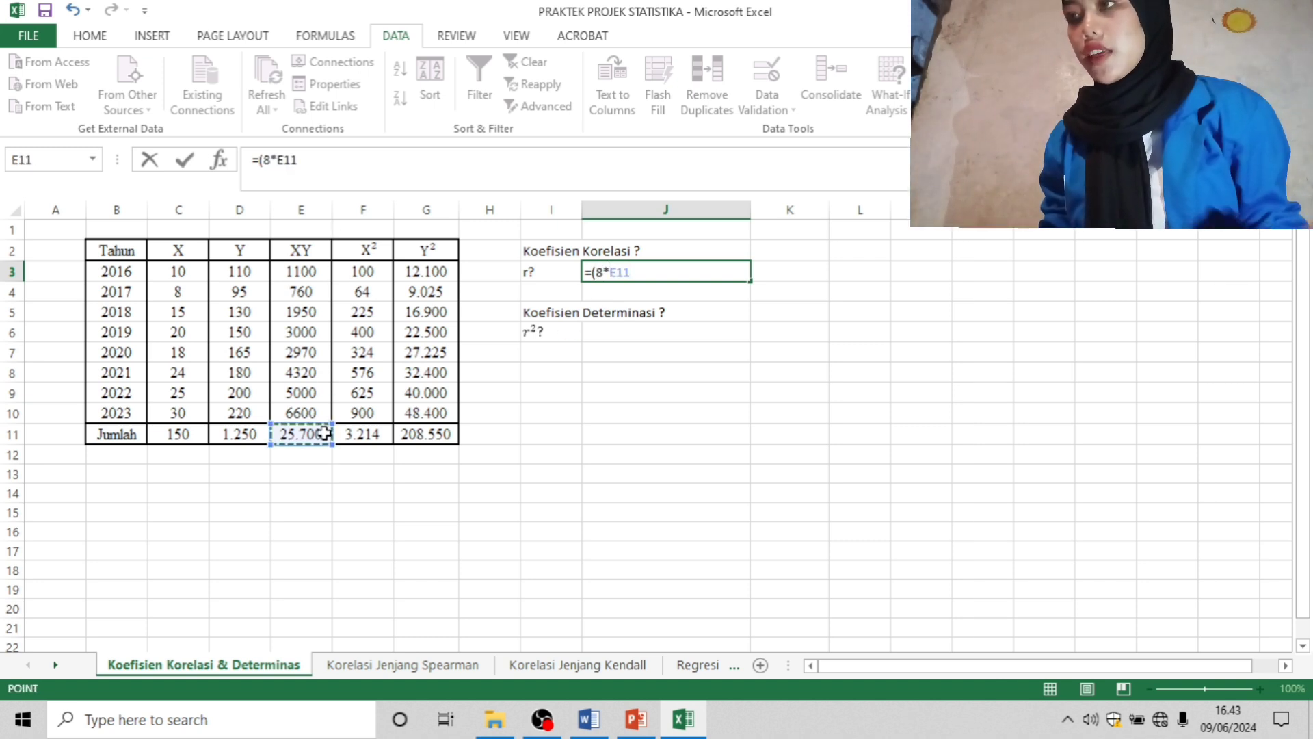
text(-)
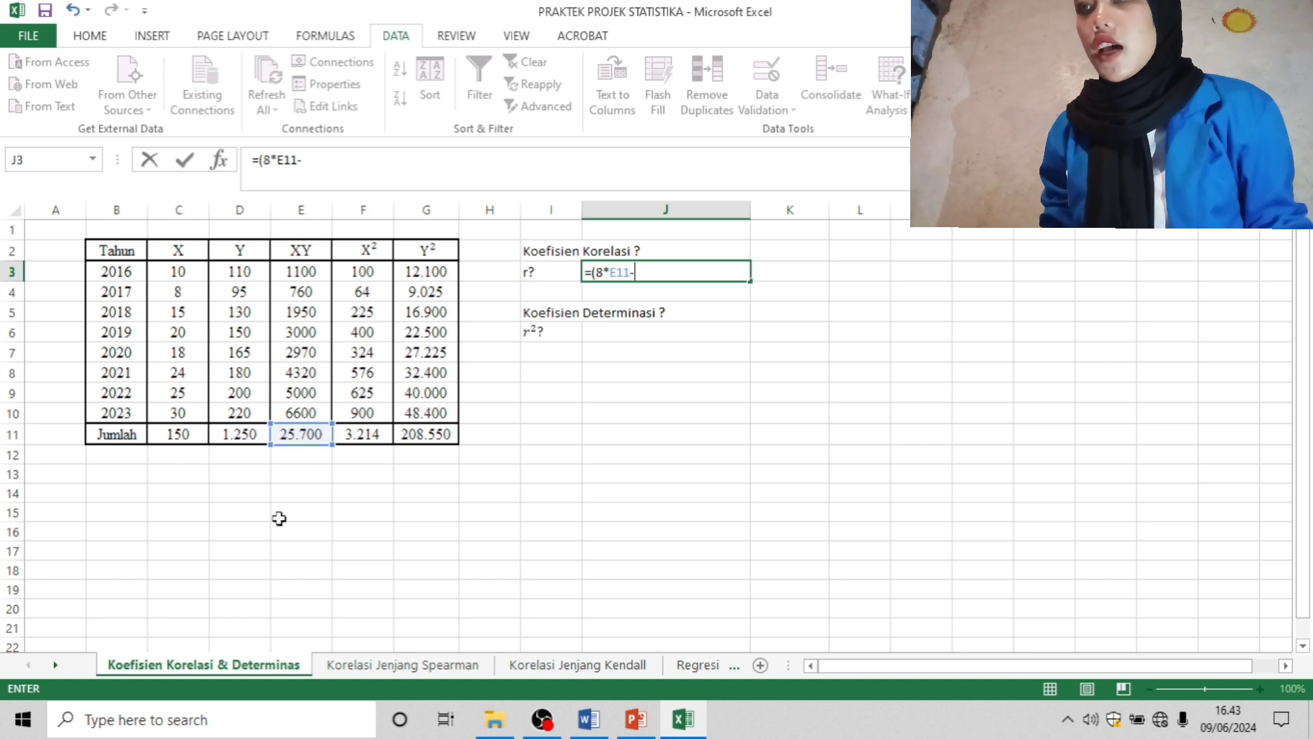
click(175, 438)
text(*)
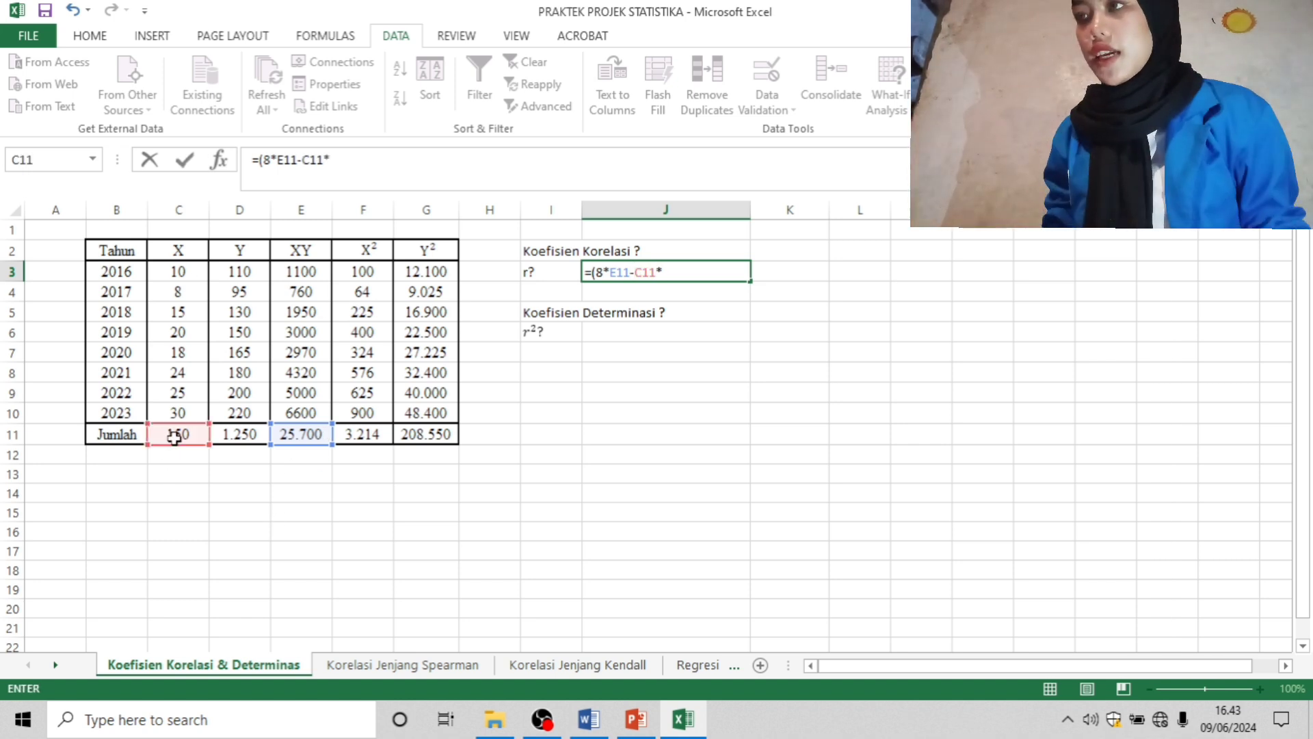
click(237, 452)
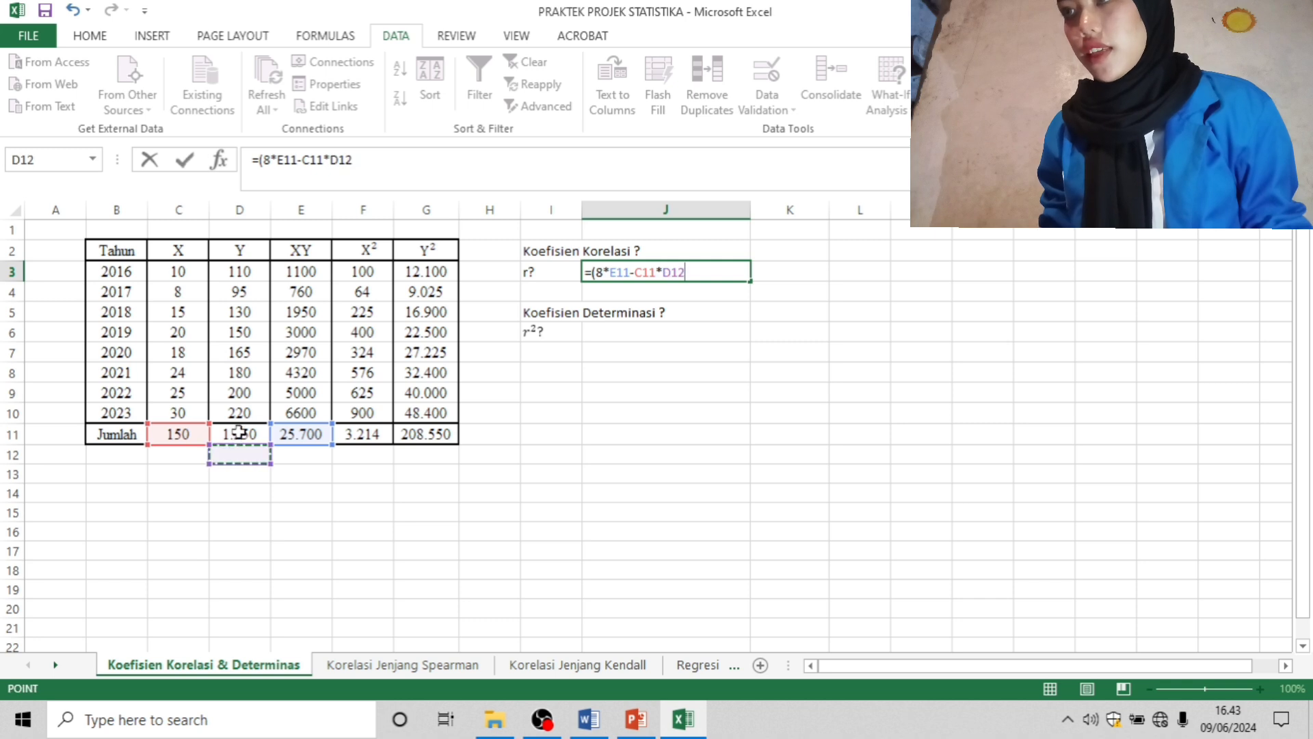
click(239, 433)
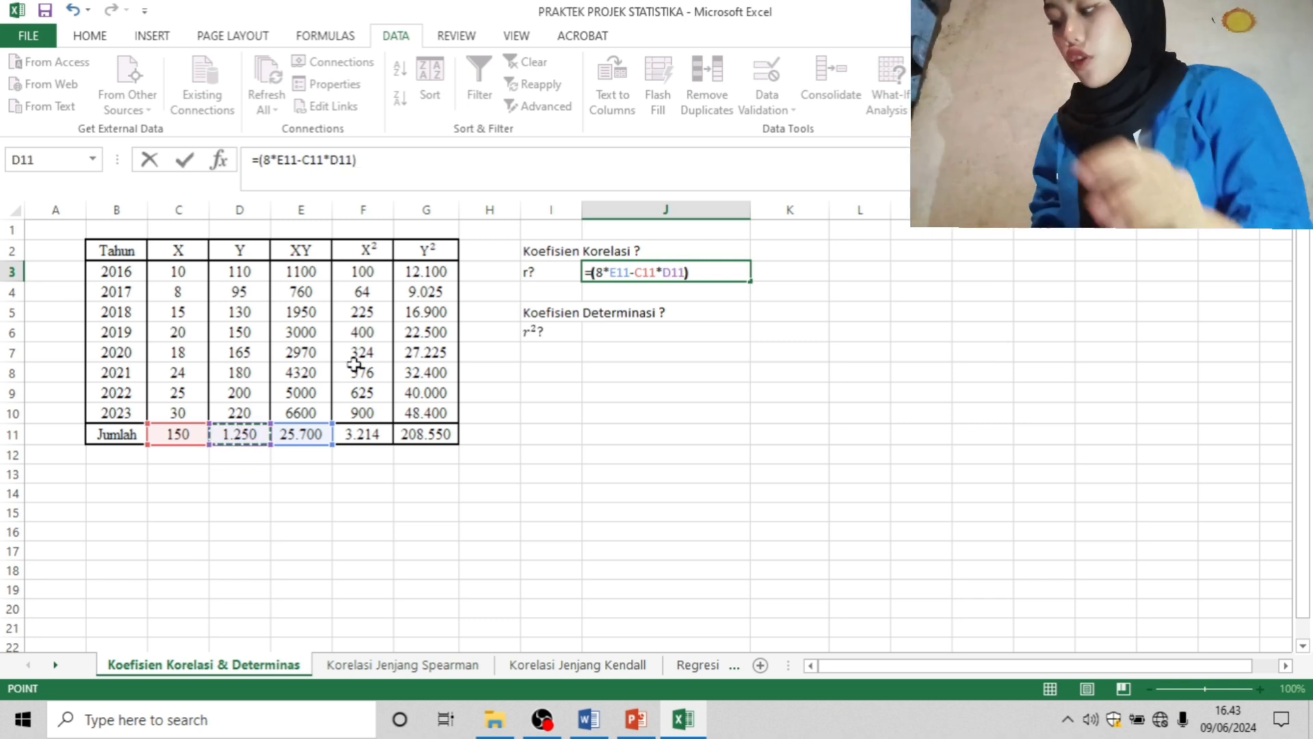
text())
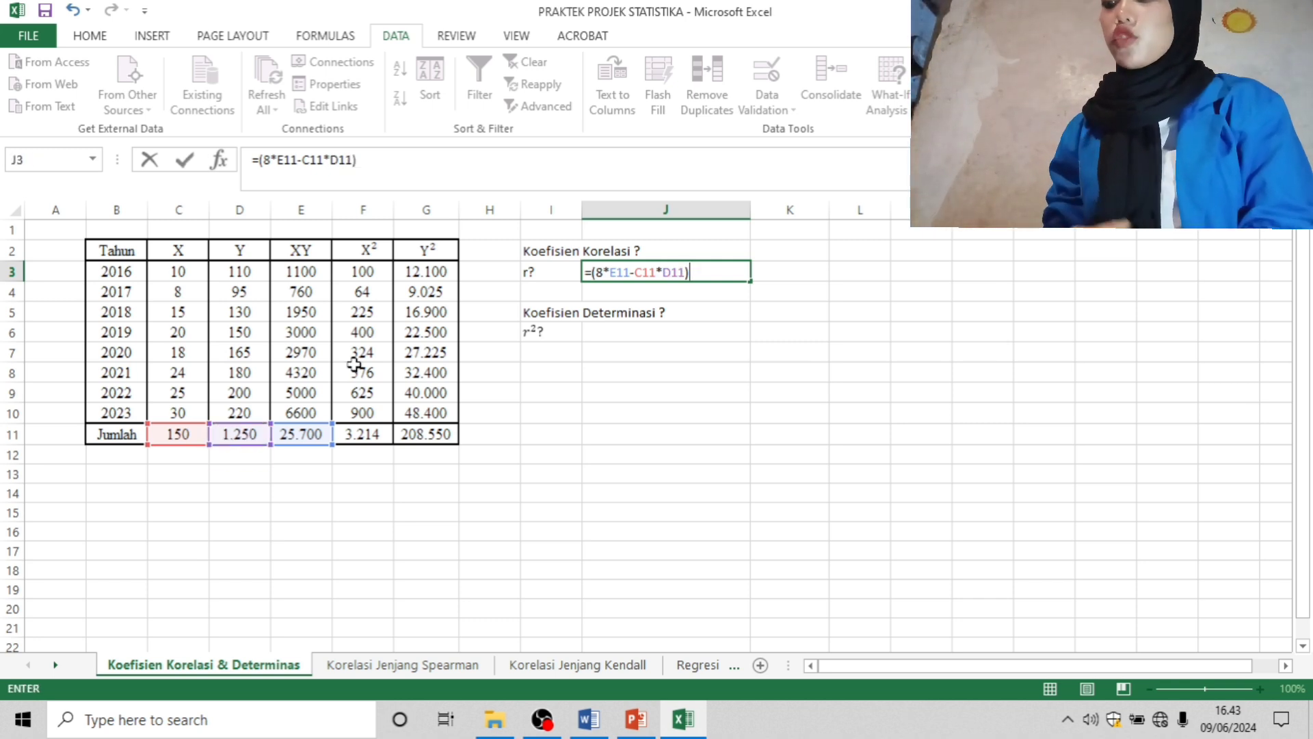
text(sqrt)
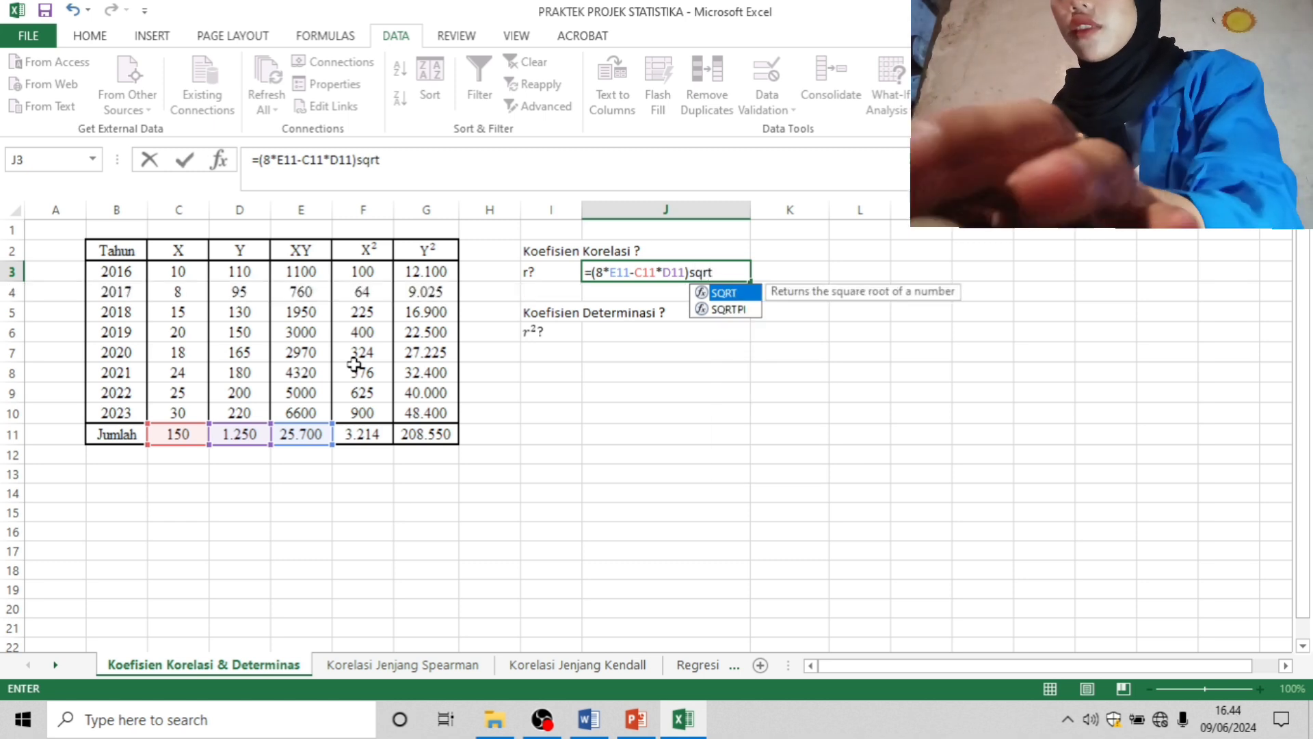
key(BackSpace)
key(BackSpace)
key(BackSpace)
key(BackSpace)
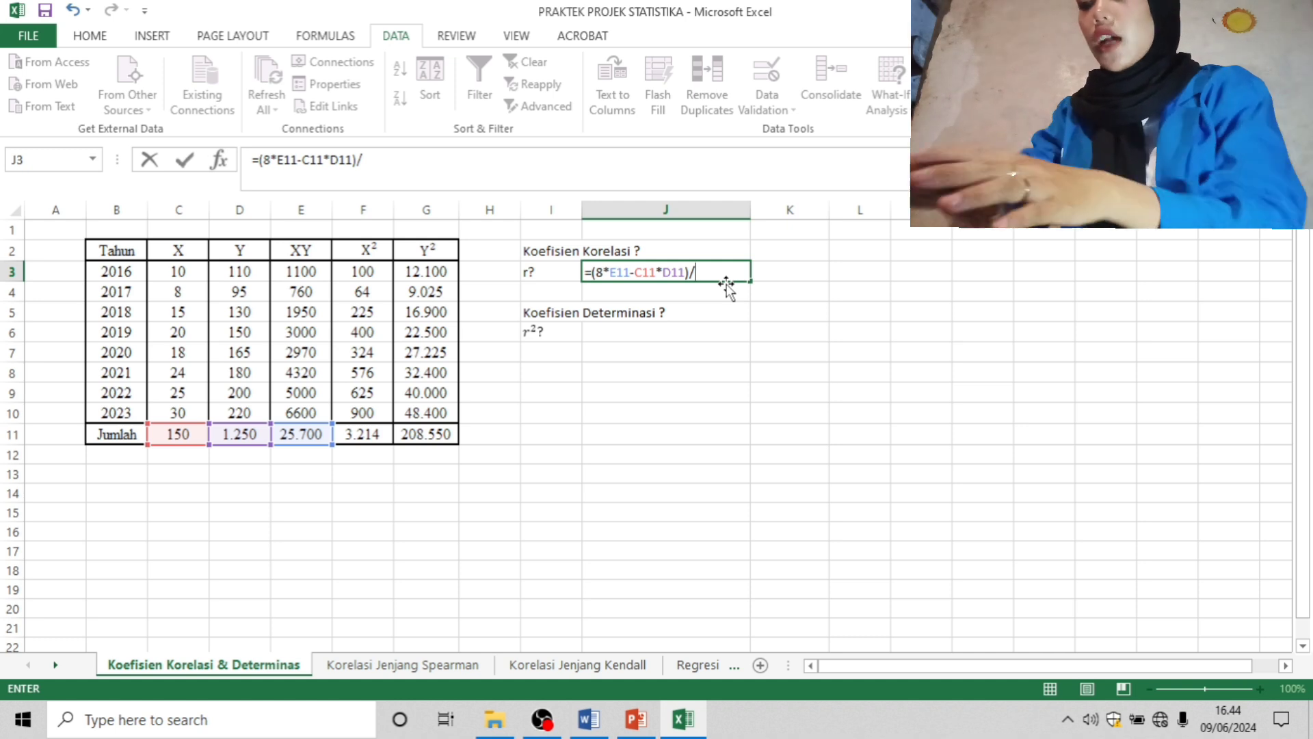
Step: Continue the J3 formula by dividing by a square root whose first factor is (8*F11-C11^2)
text(sqrt)
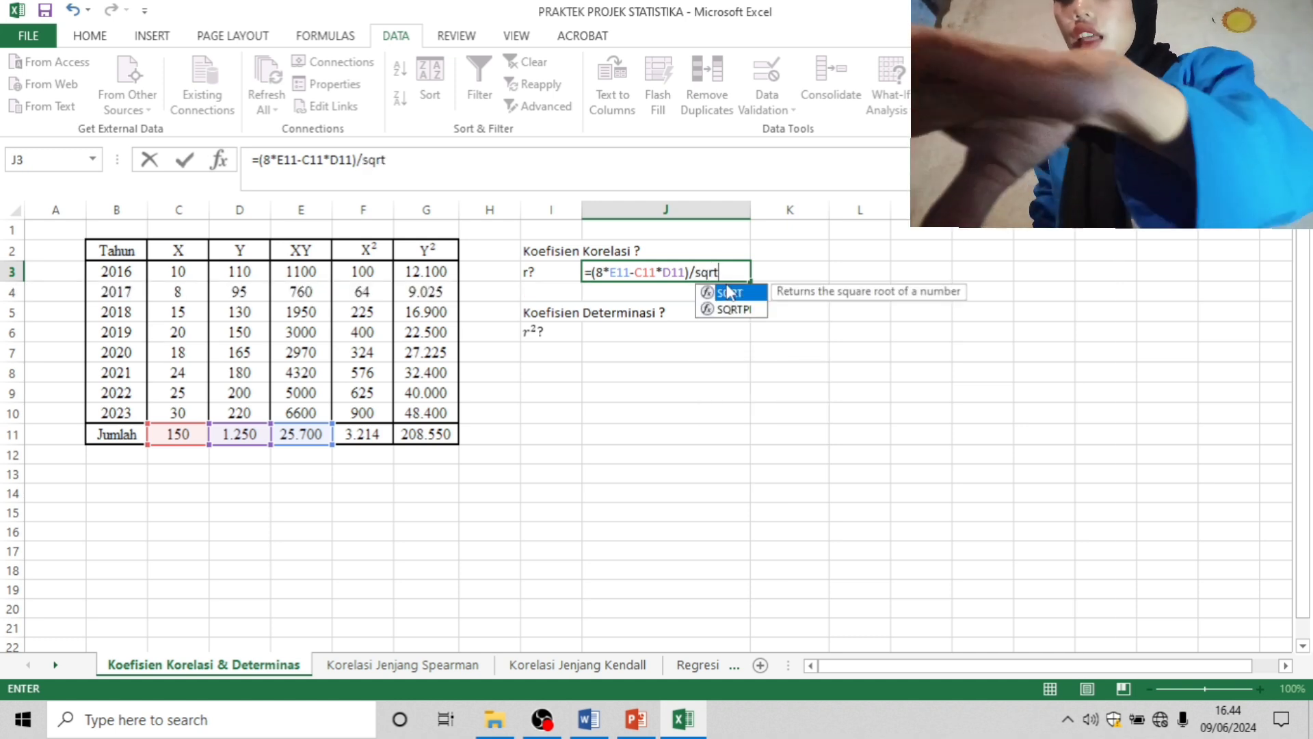
text((()
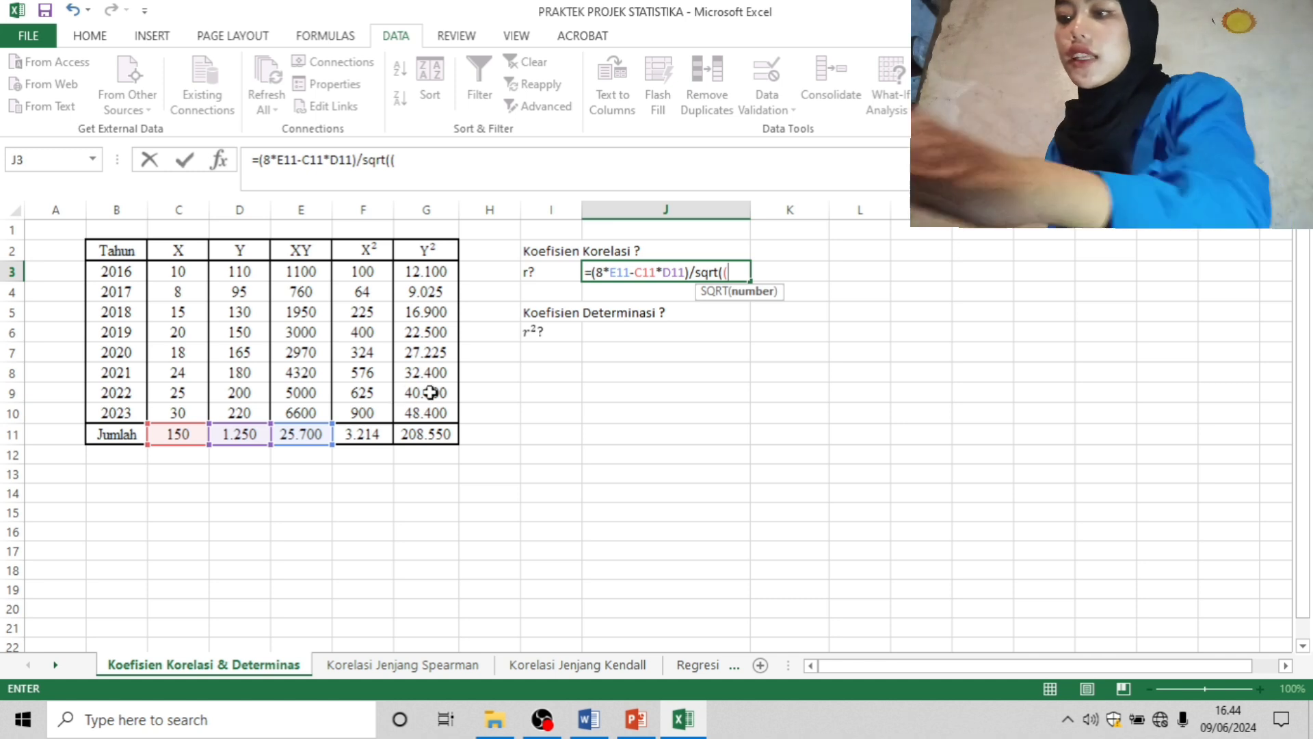
text(8)
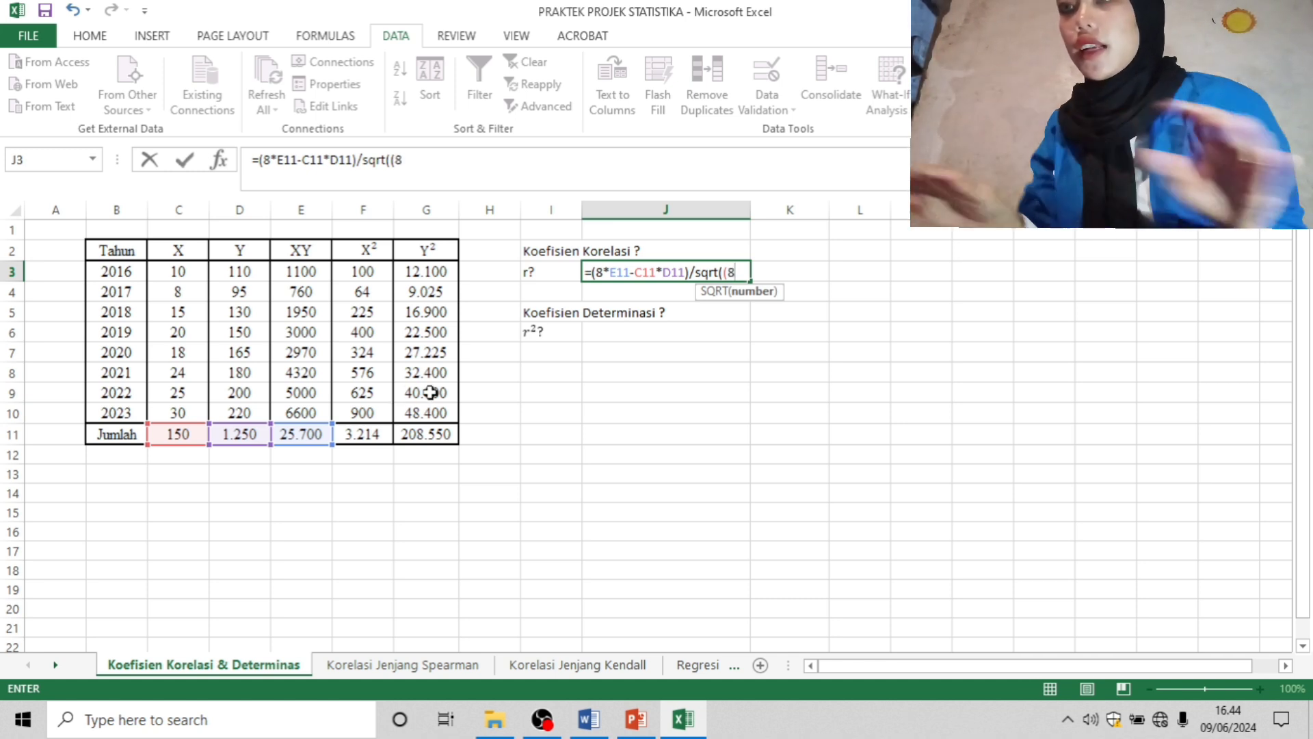
text(*)
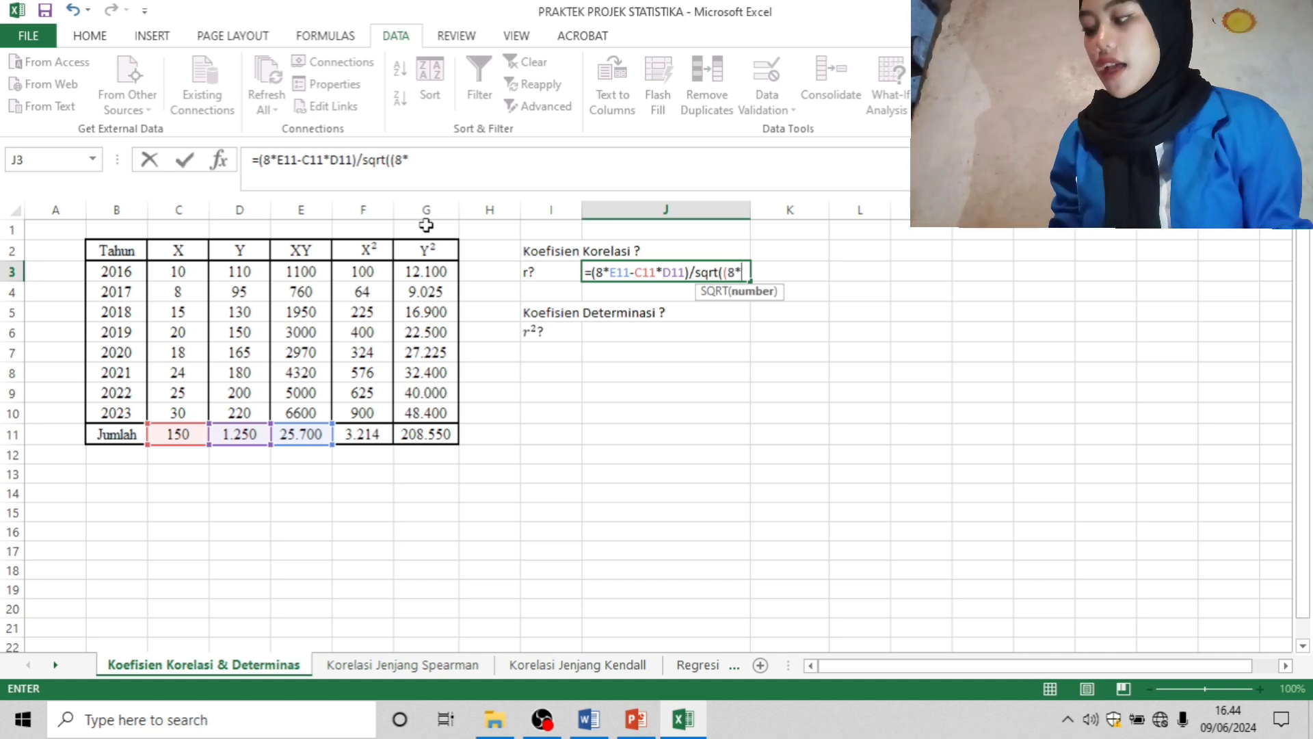
click(361, 435)
text(-)
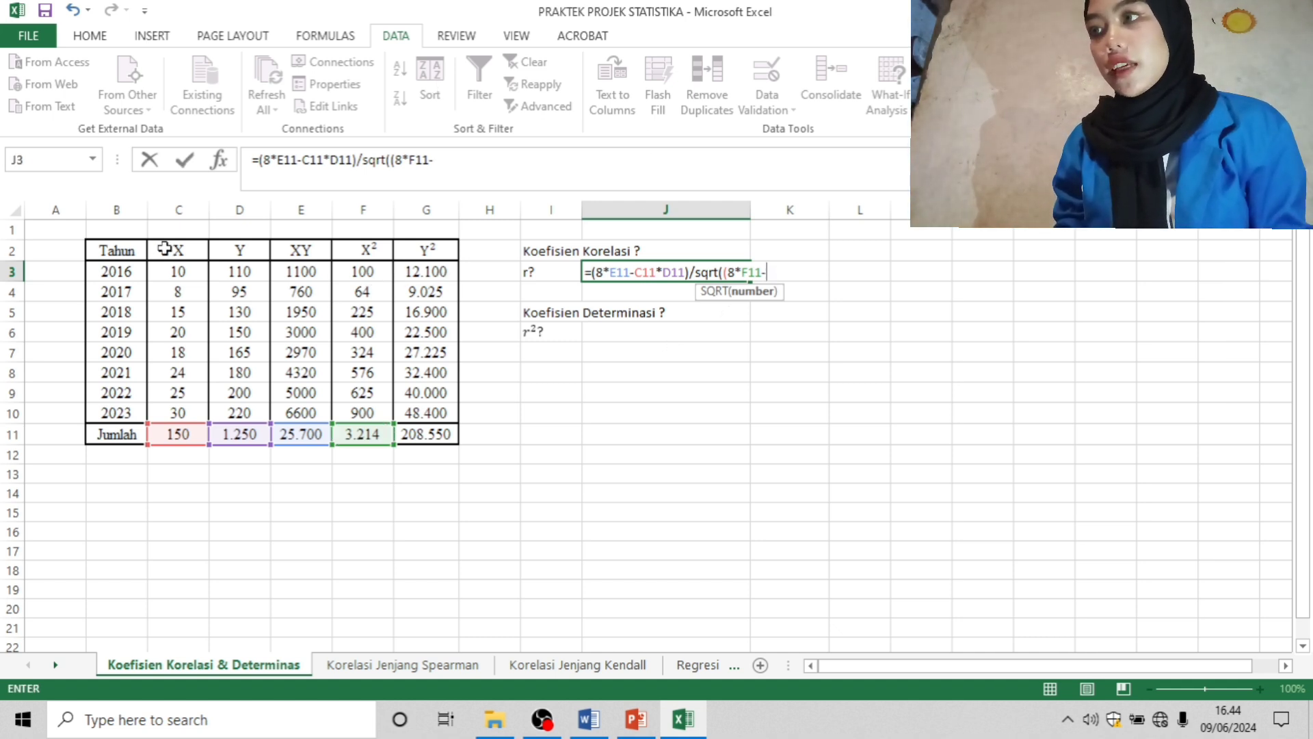
click(197, 435)
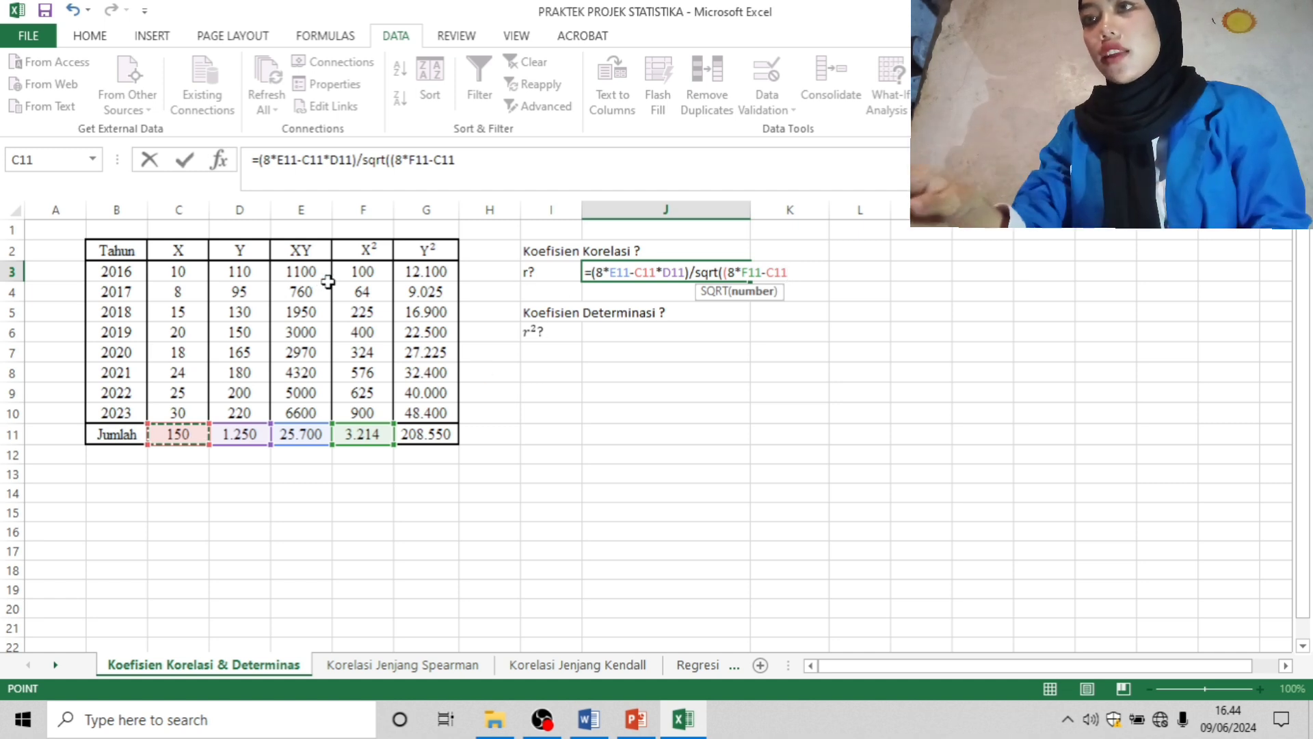
text(^2)
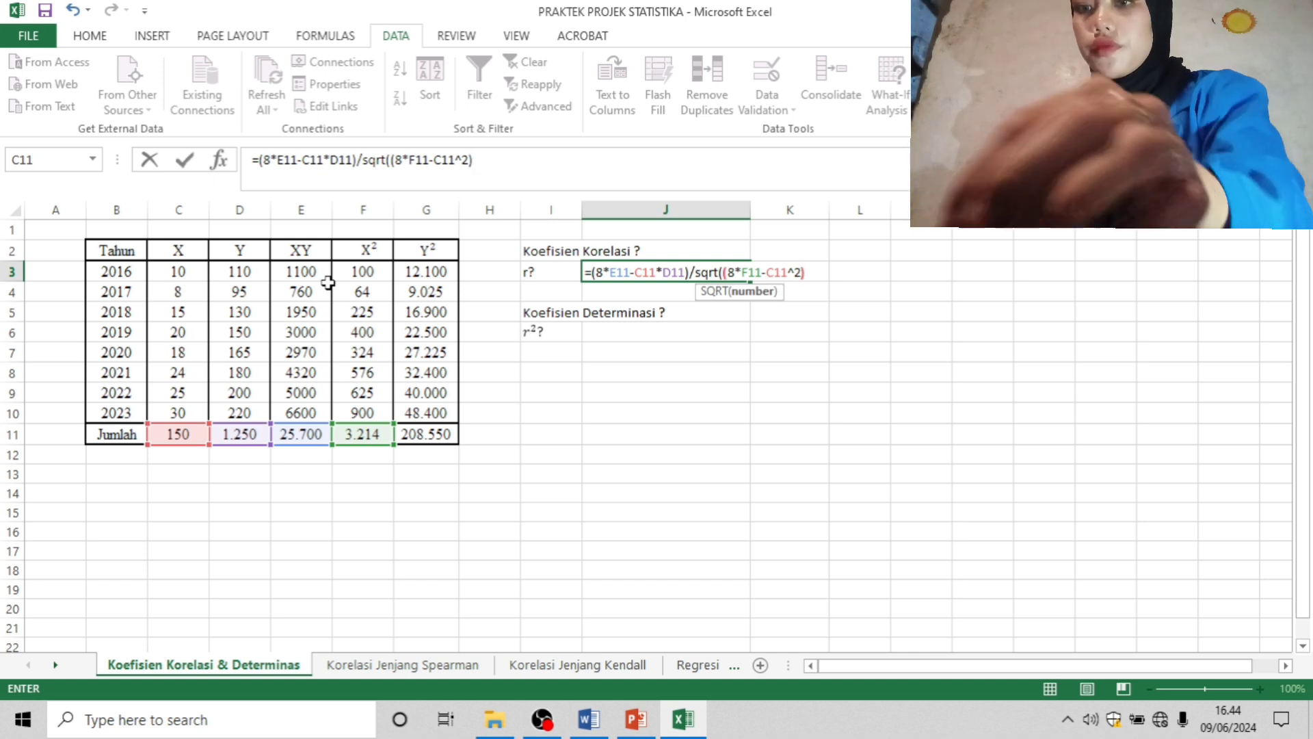
text())
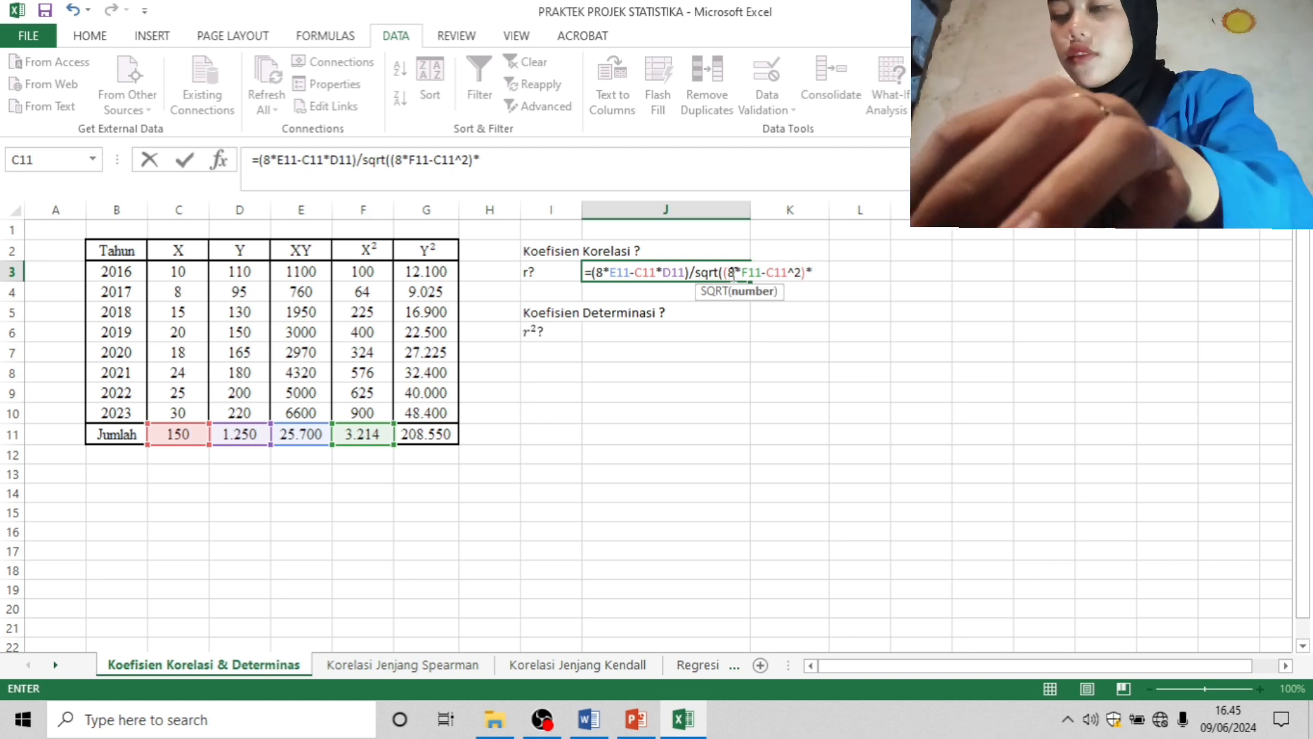
Step: Complete the J3 correlation formula by multiplying the second factor (8*G11-D11^2) inside the square root, and enter it
text((8*)
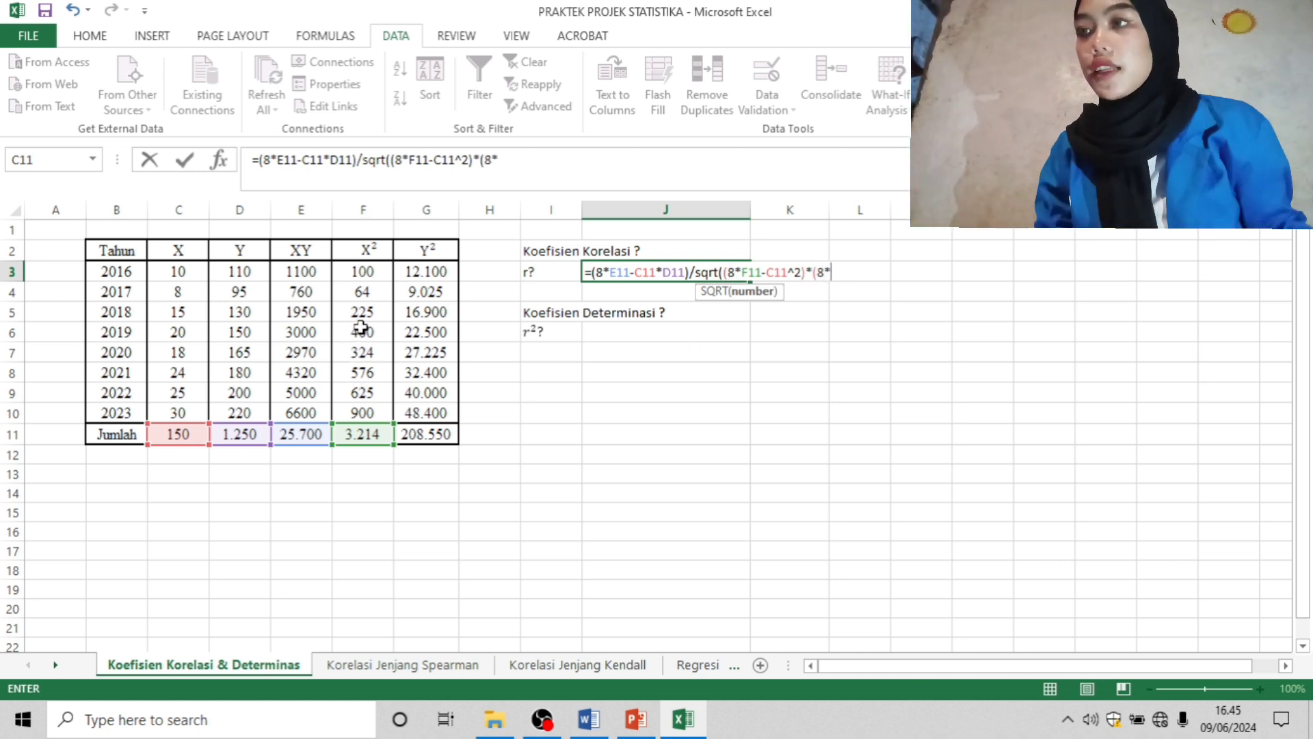
click(440, 431)
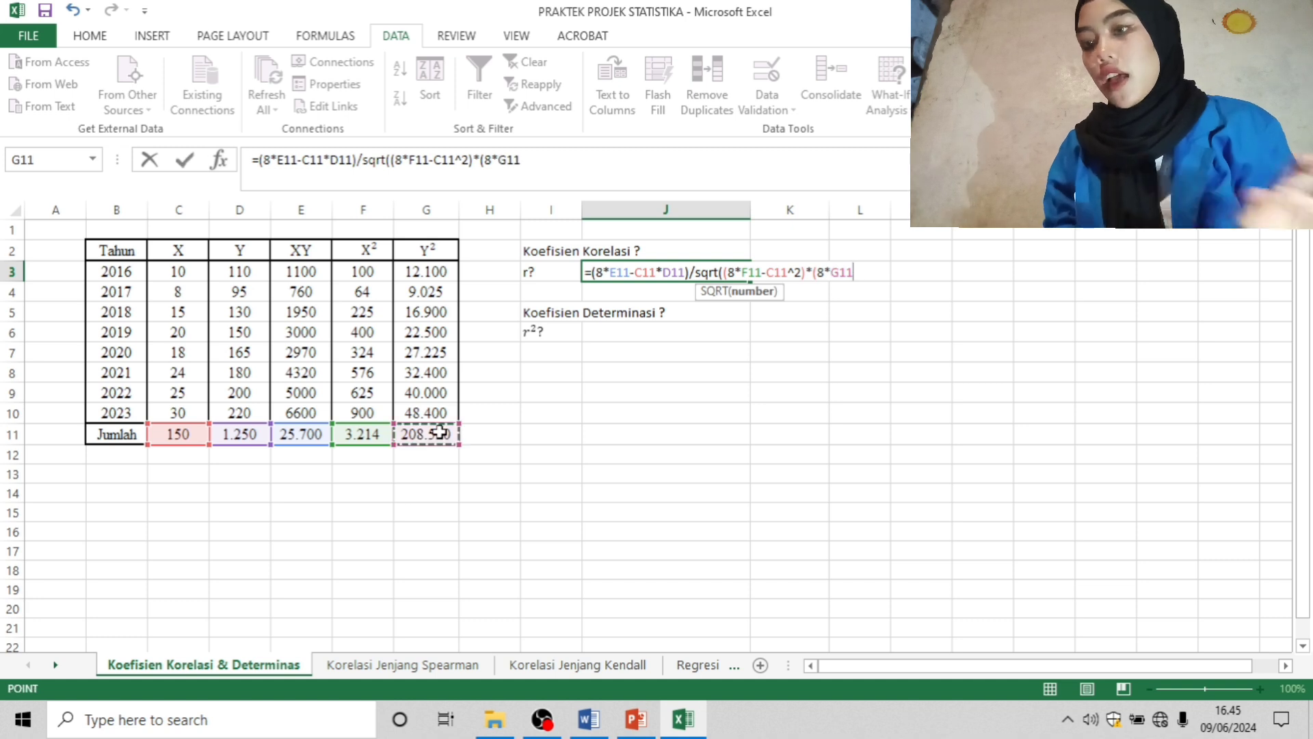
text(-)
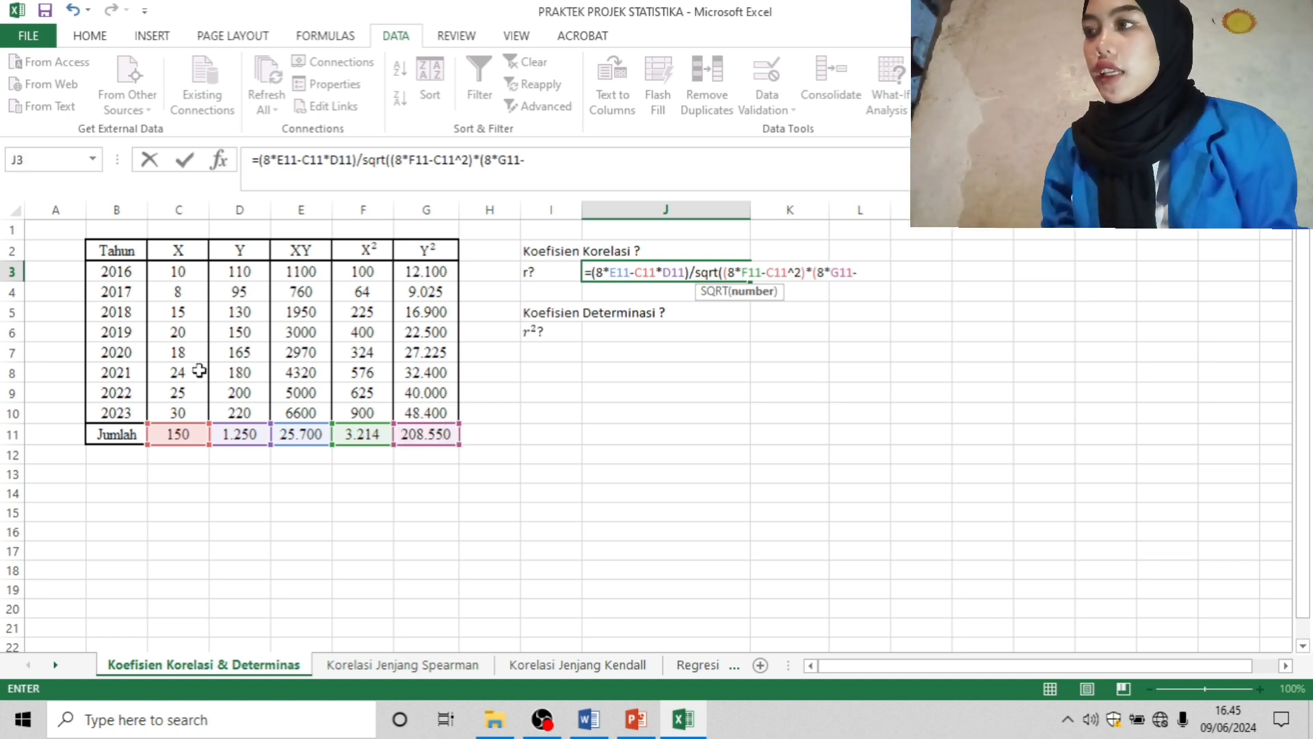
click(236, 436)
text(^2)
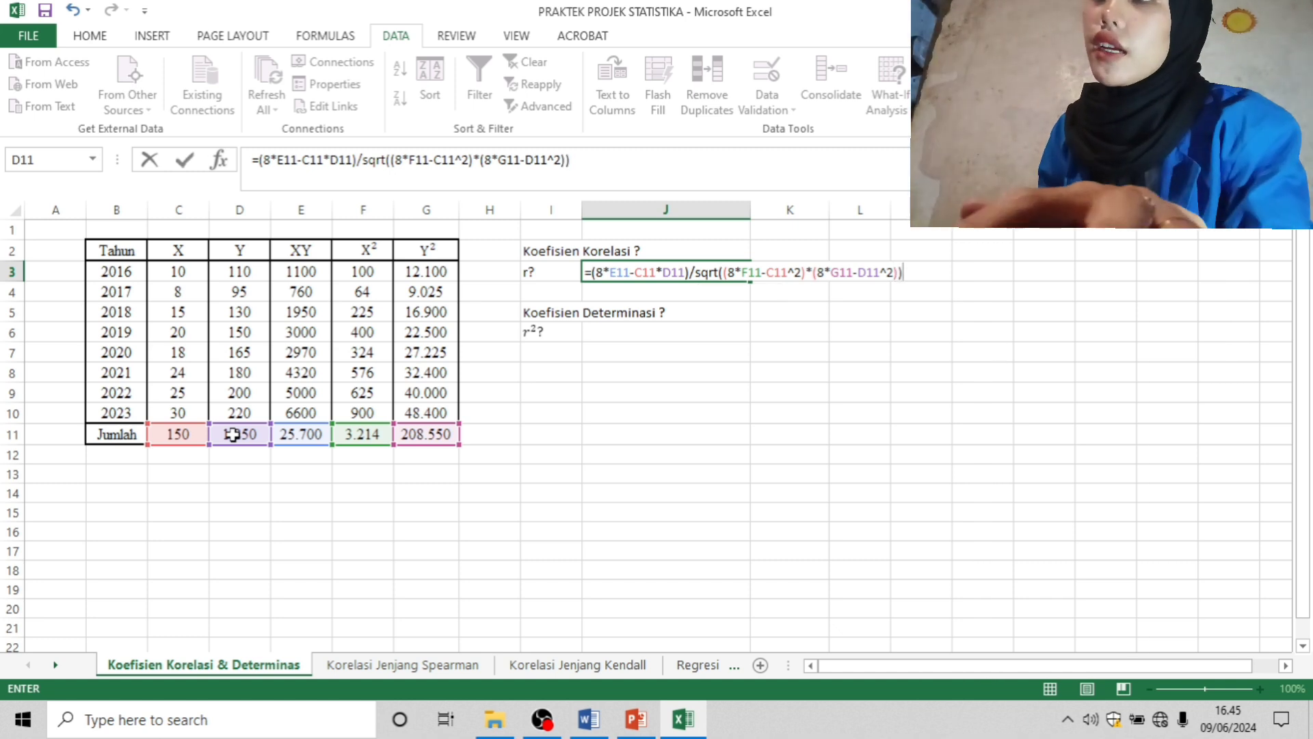
key(Return)
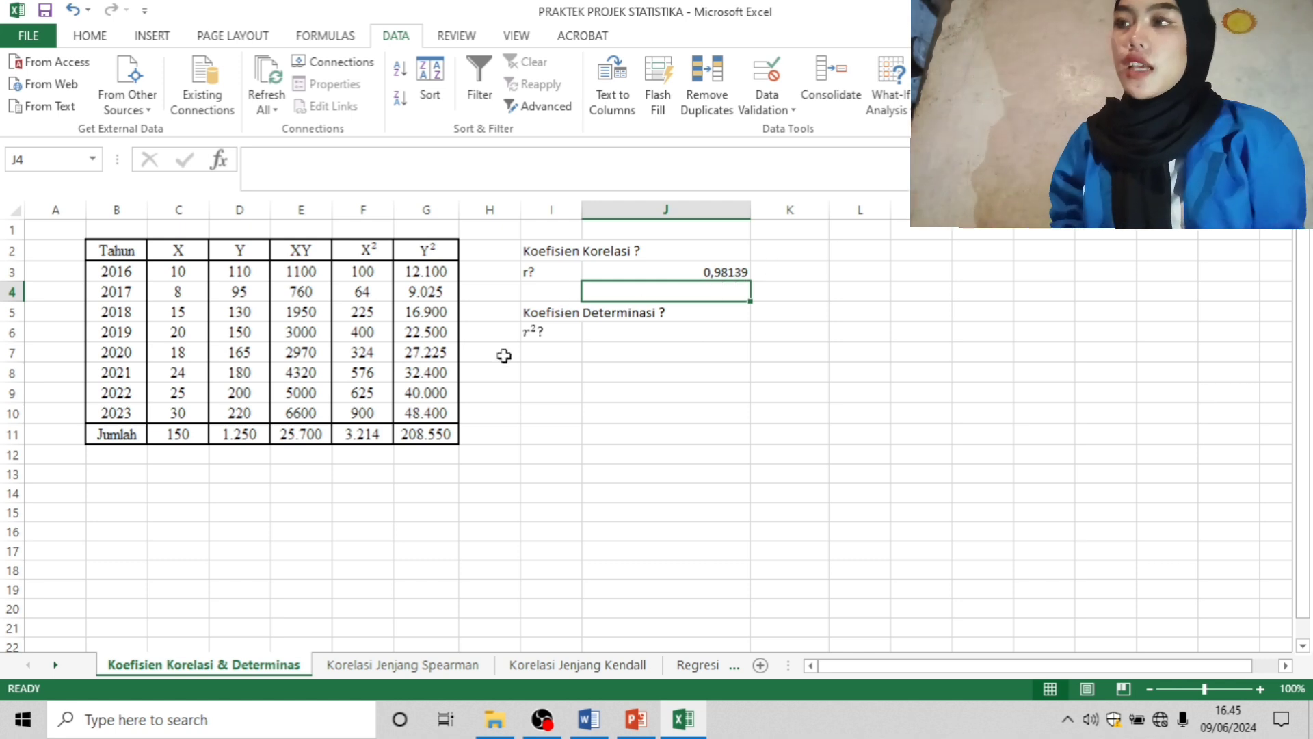
Step: Calculate the coefficient of determination in J6 with =J3^2
click(639, 329)
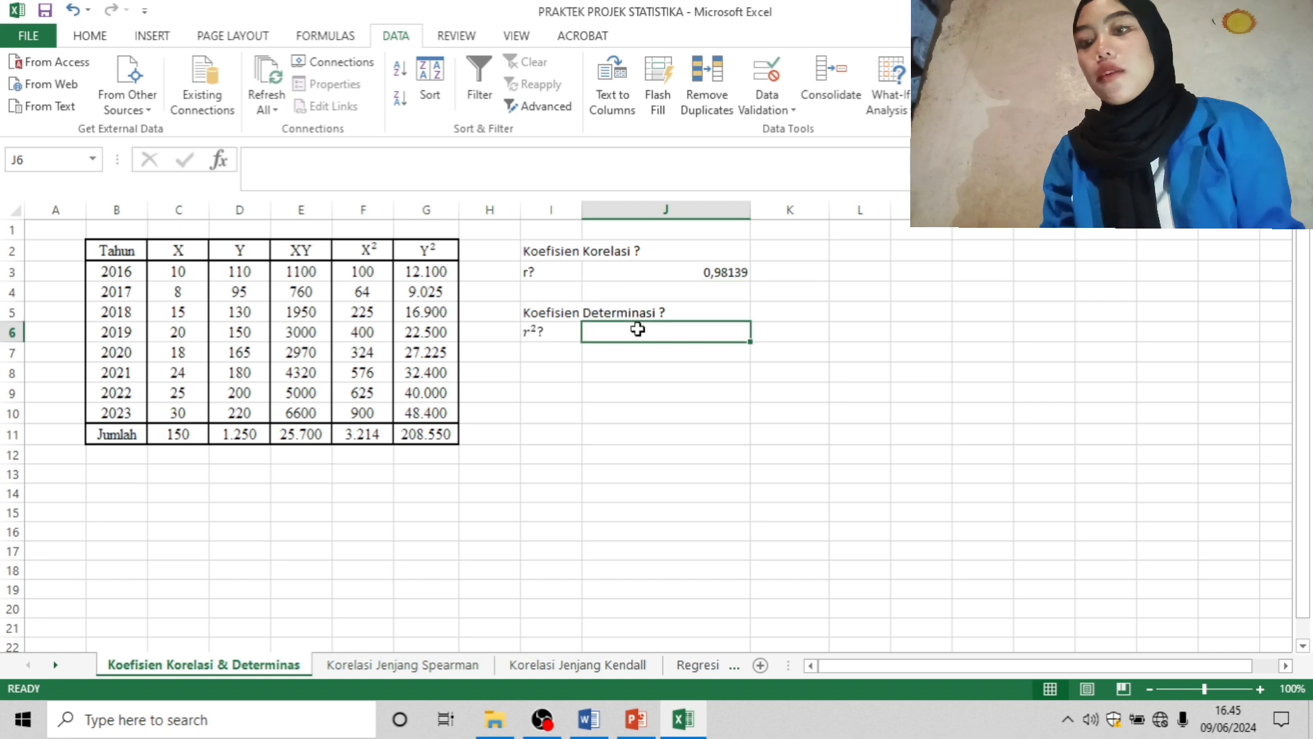
text(=)
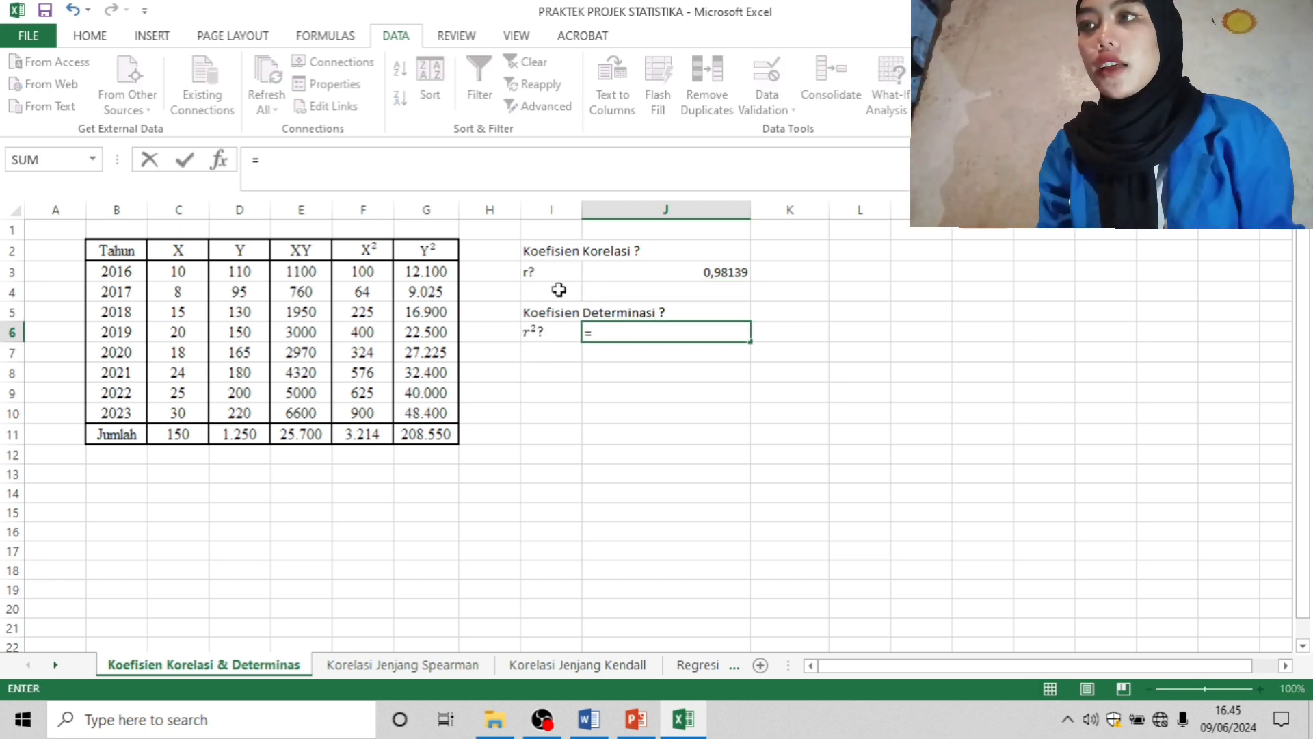
click(600, 272)
text(^2)
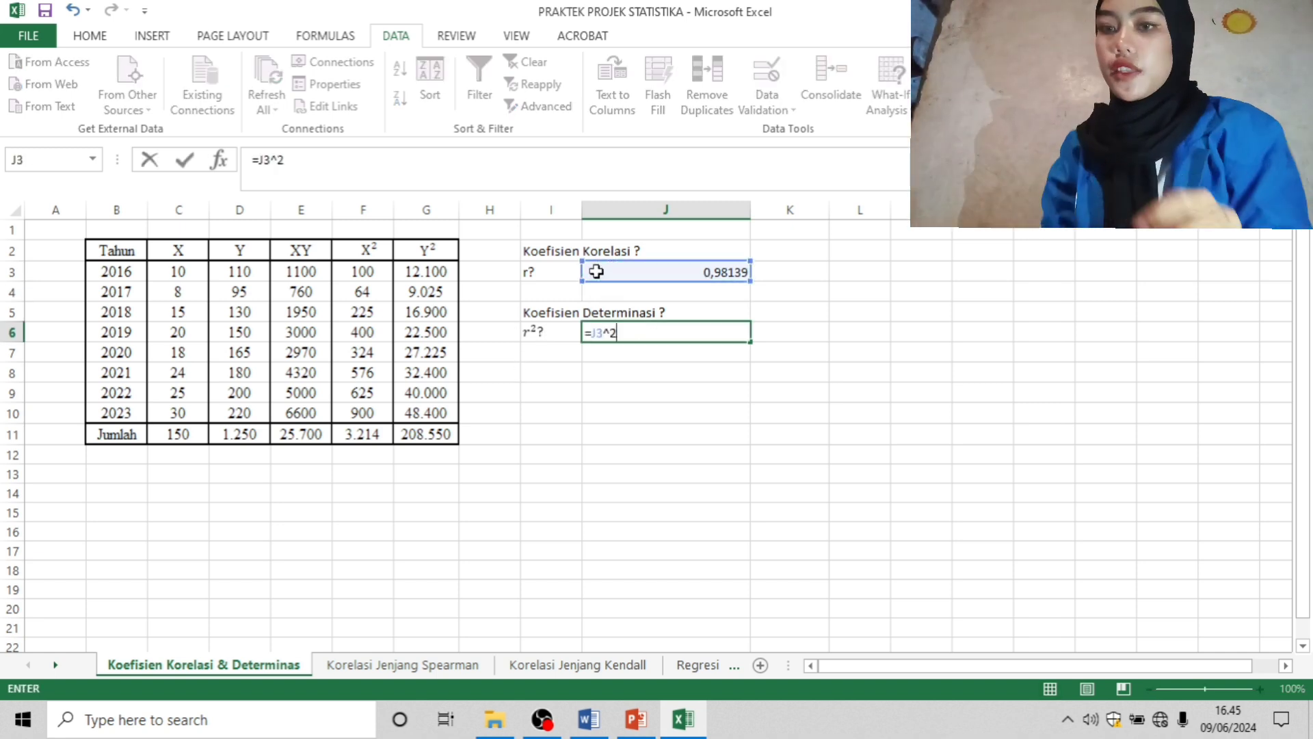
key(Return)
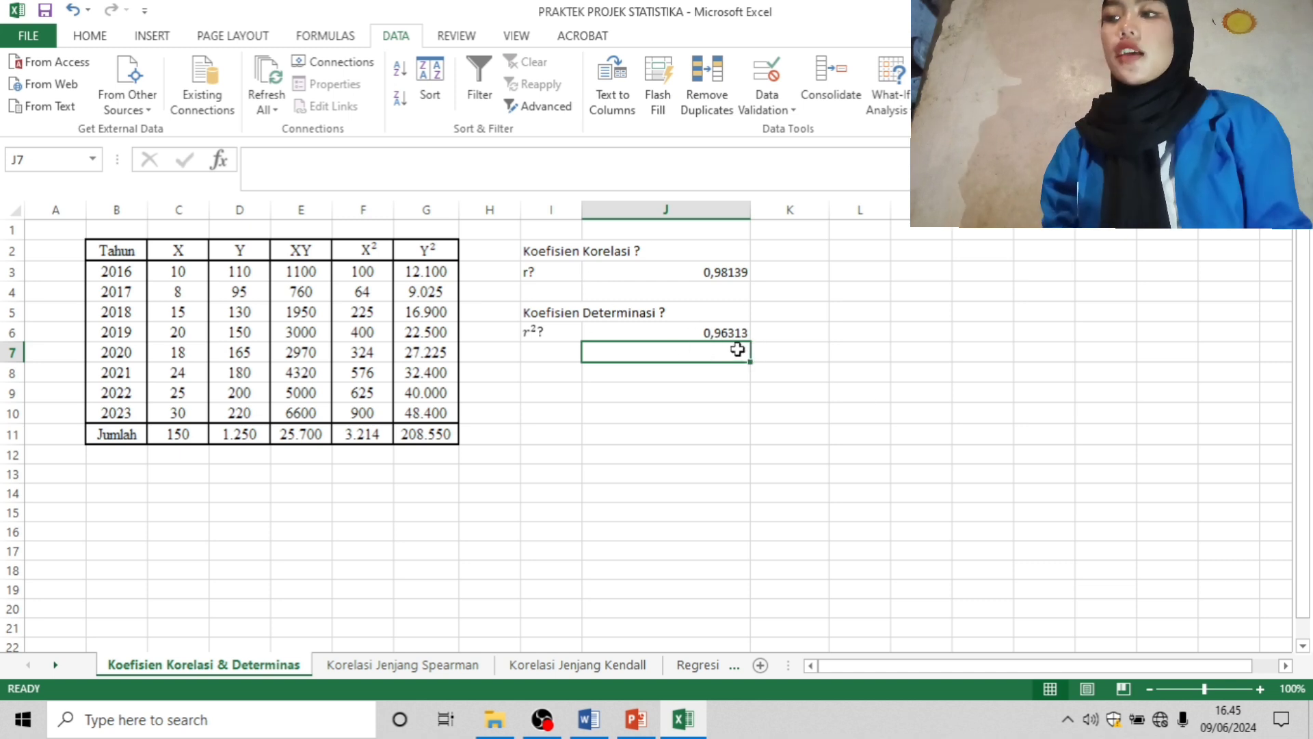
click(744, 373)
click(633, 445)
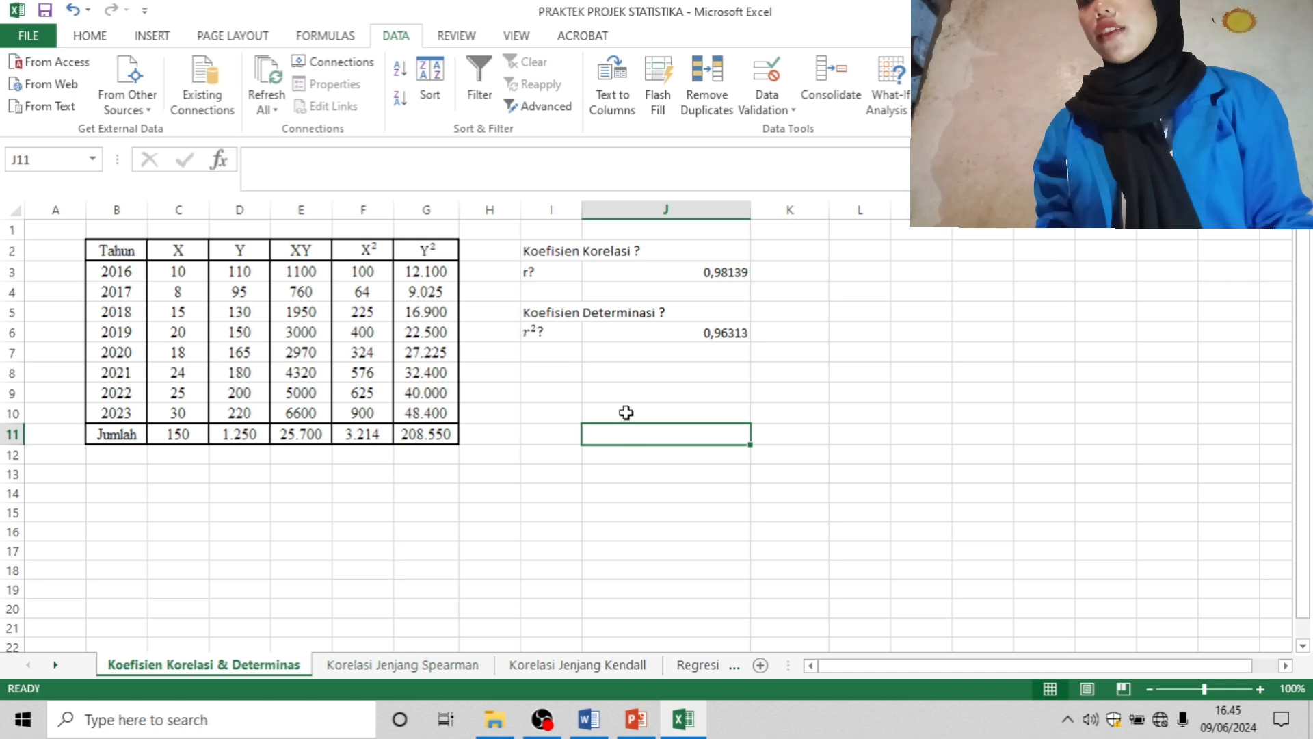
key(Left)
key(Up)
key(Up)
key(Up)
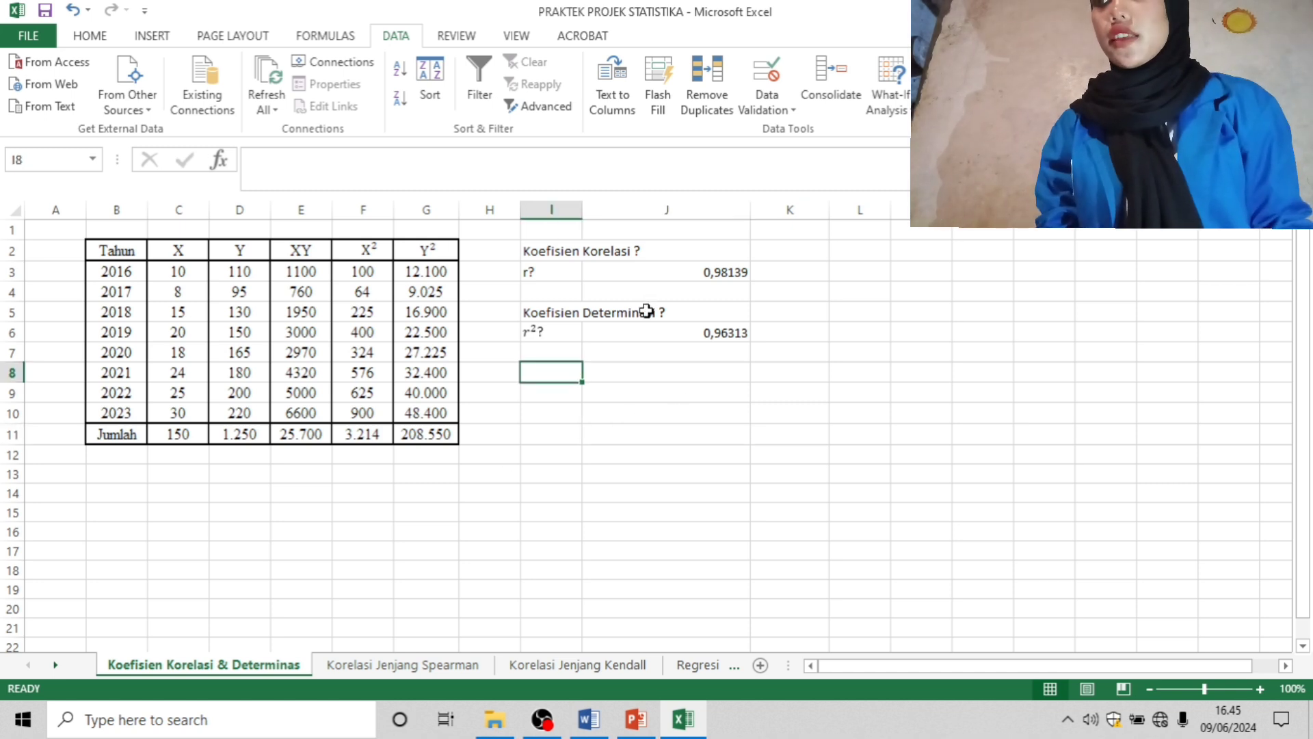
Step: On the Korelasi Jenjang Spearman sheet, calculate the rank difference D with =B4-E4 in F4 and fill the formula down through F9
click(467, 667)
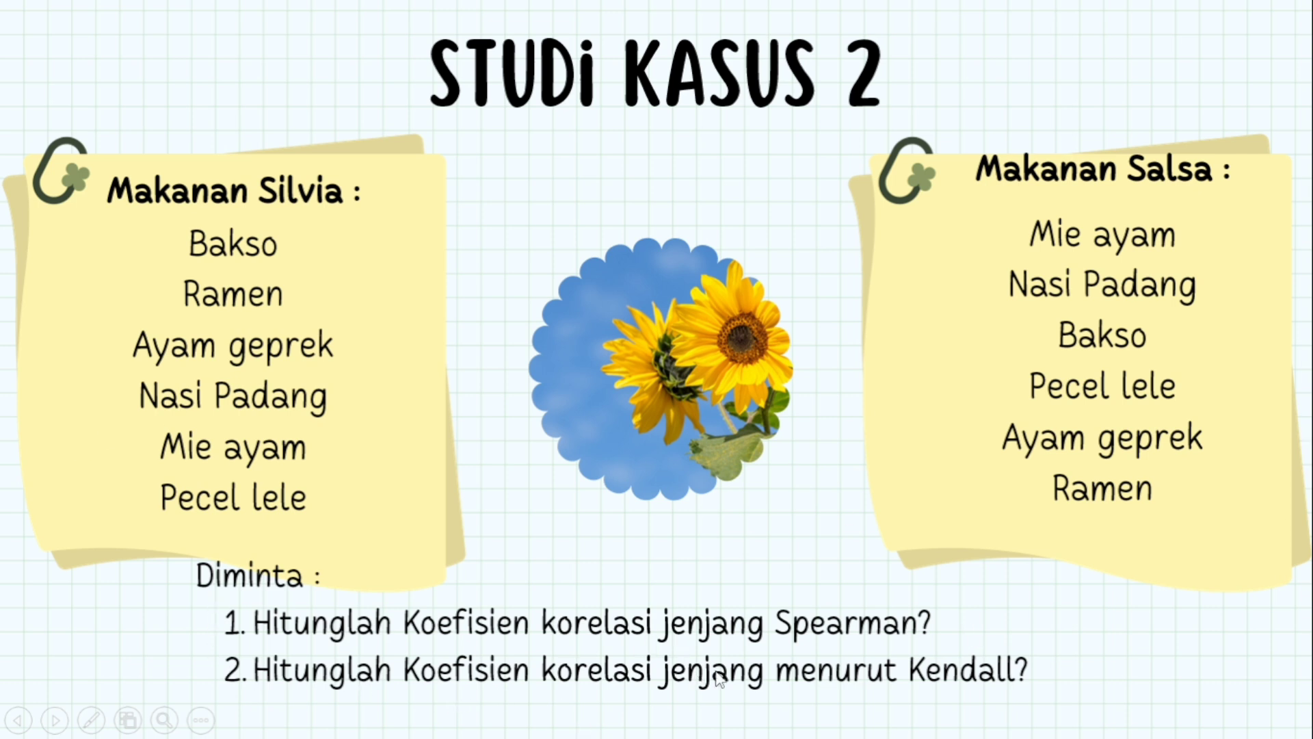
click(896, 695)
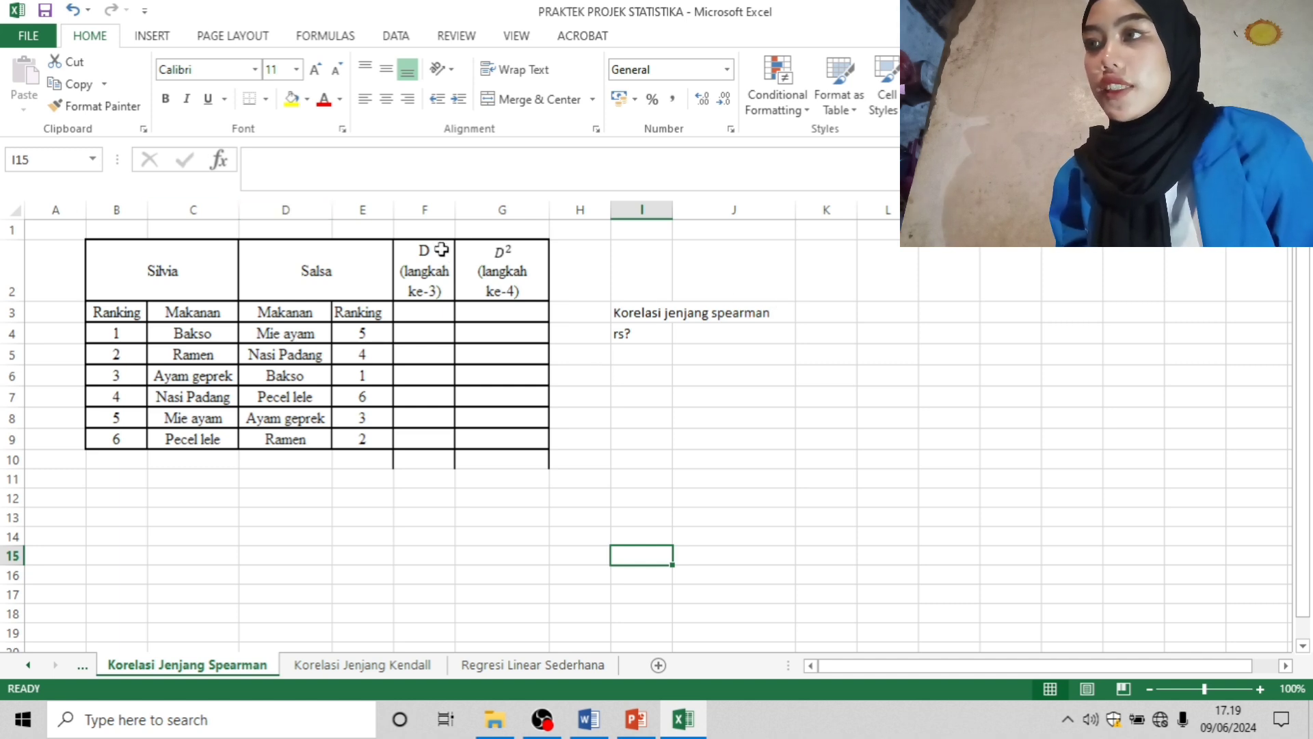
click(435, 333)
text(=)
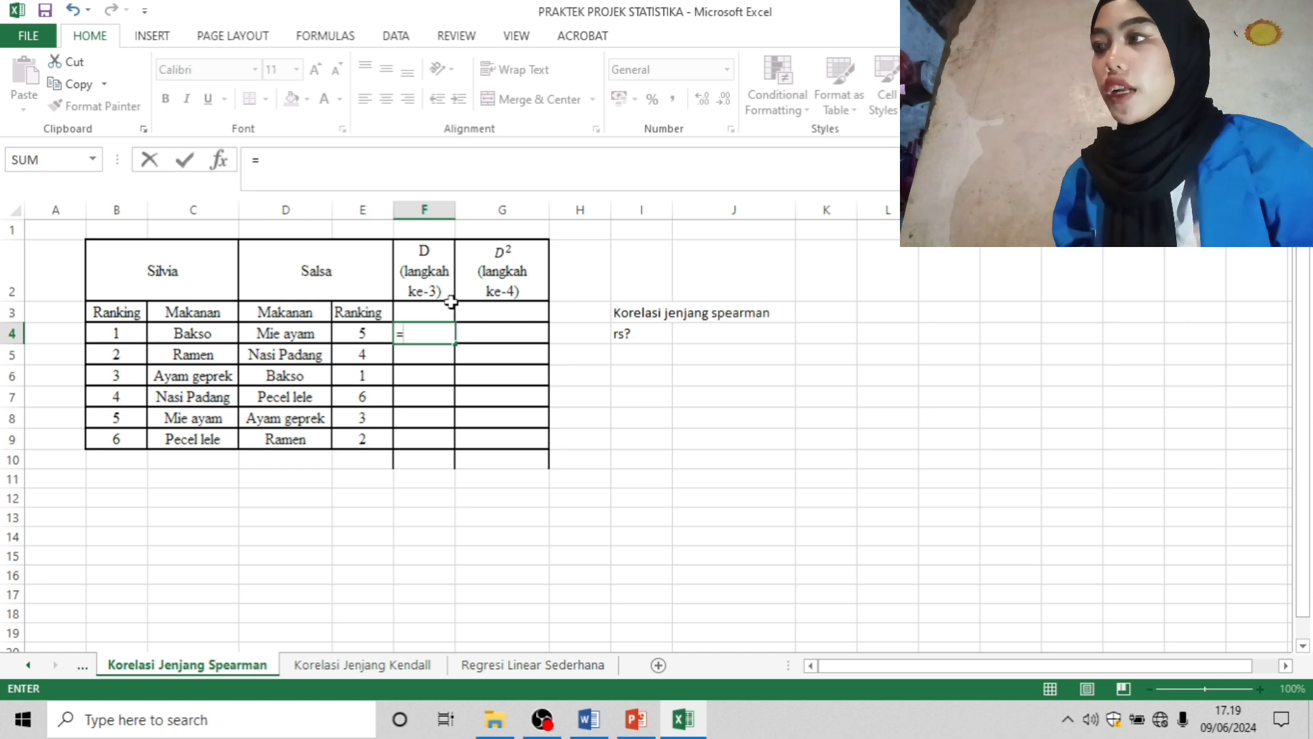
click(118, 333)
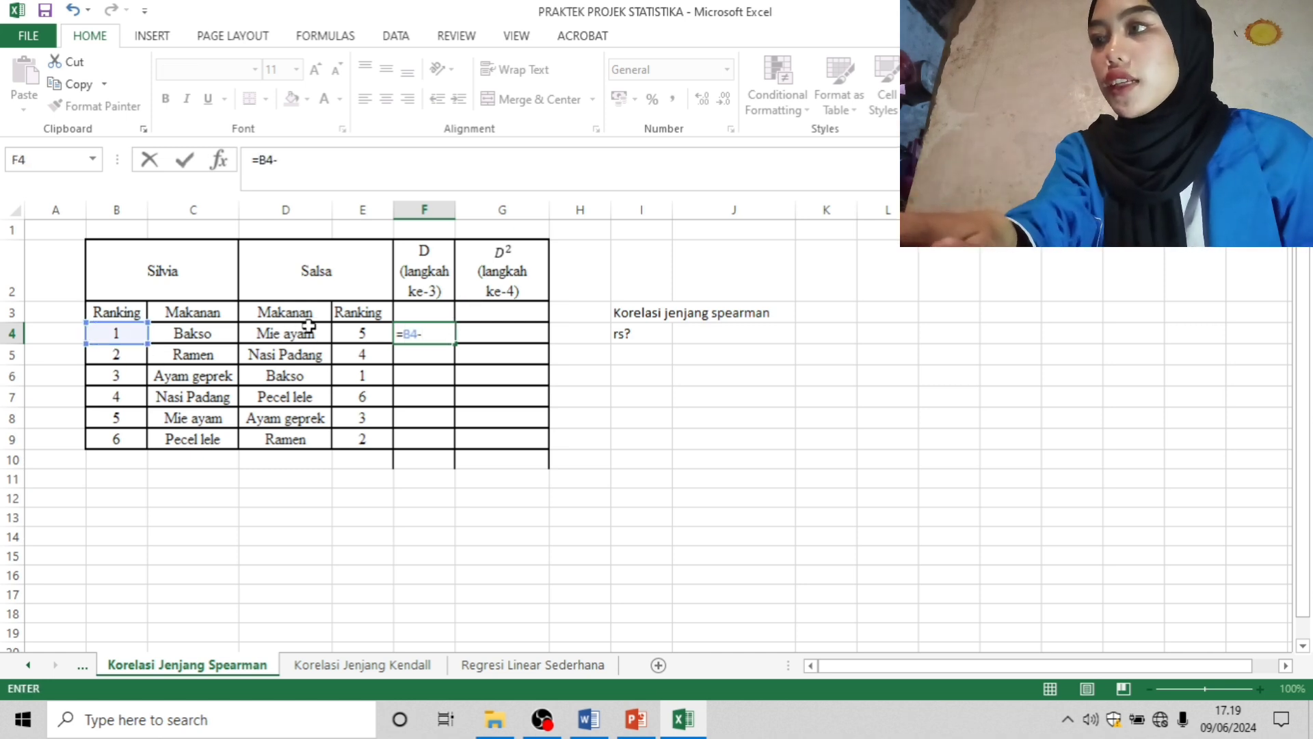
text(-)
click(352, 332)
key(Return)
click(416, 330)
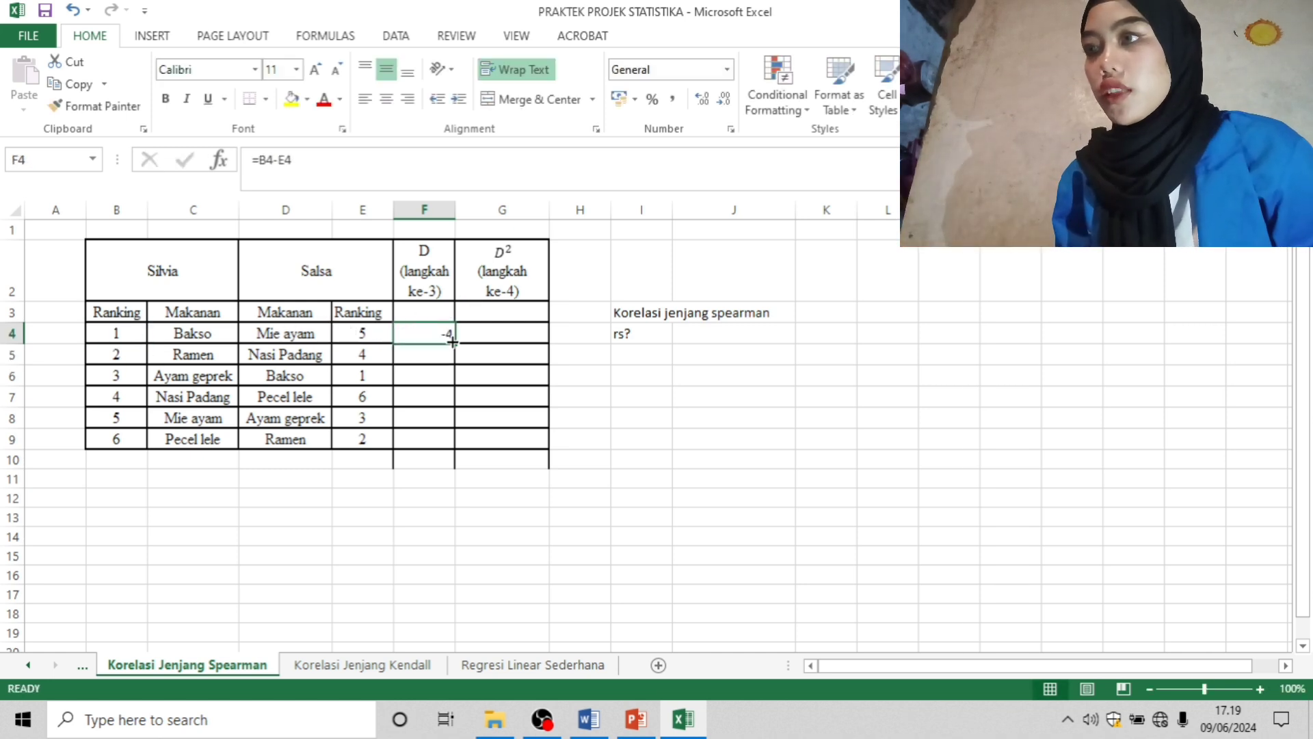
drag(454, 343, 441, 443)
click(429, 477)
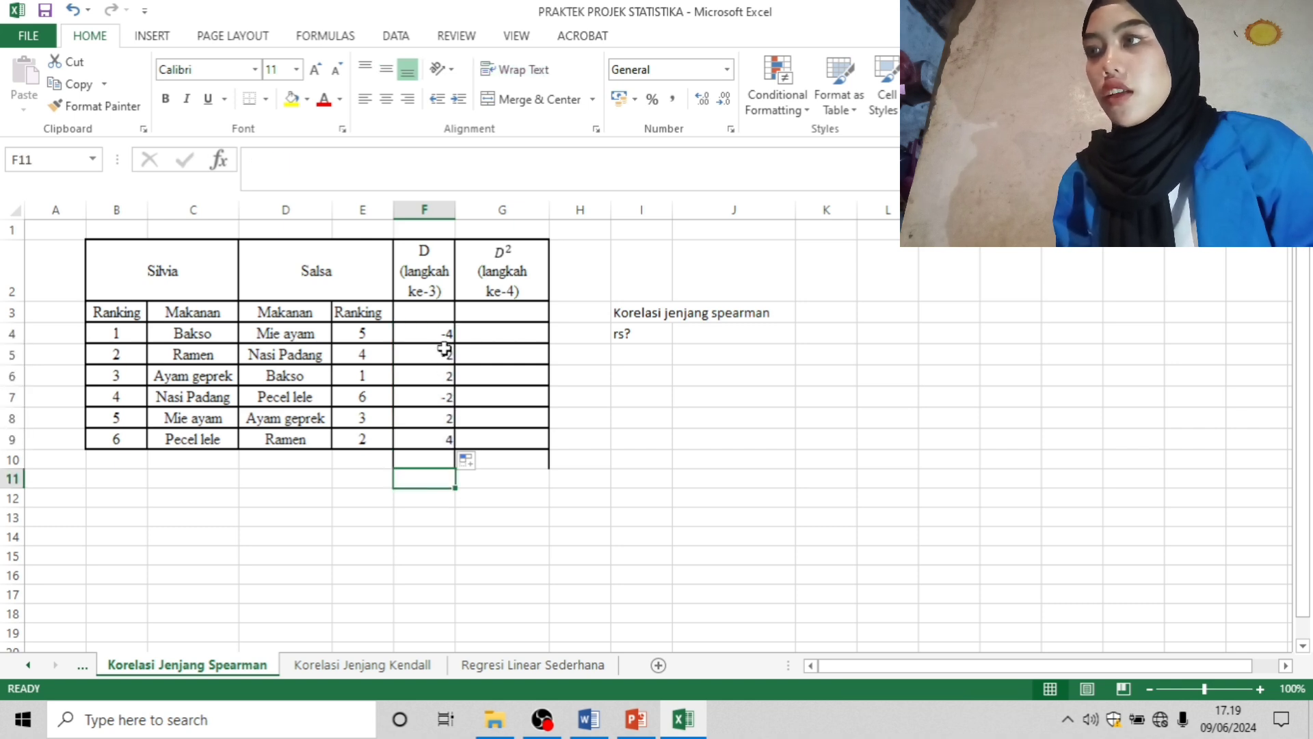
text(=s)
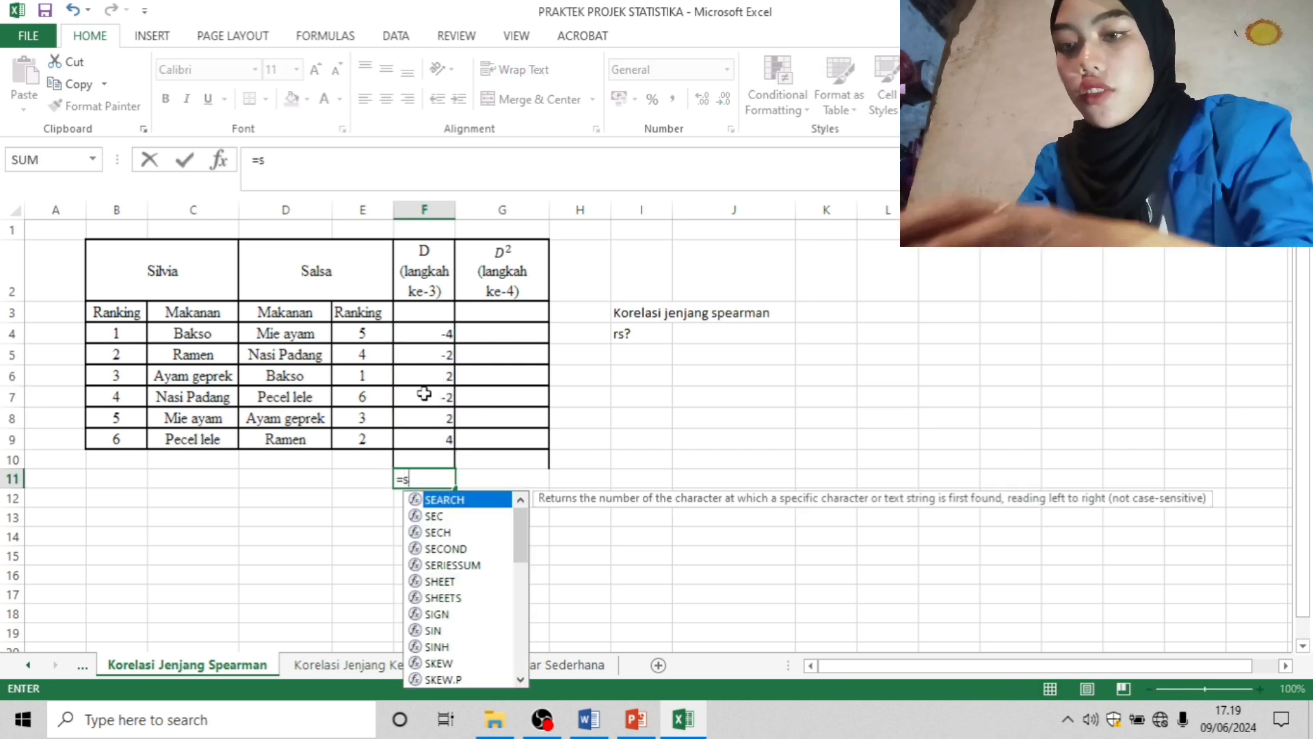
text(um()
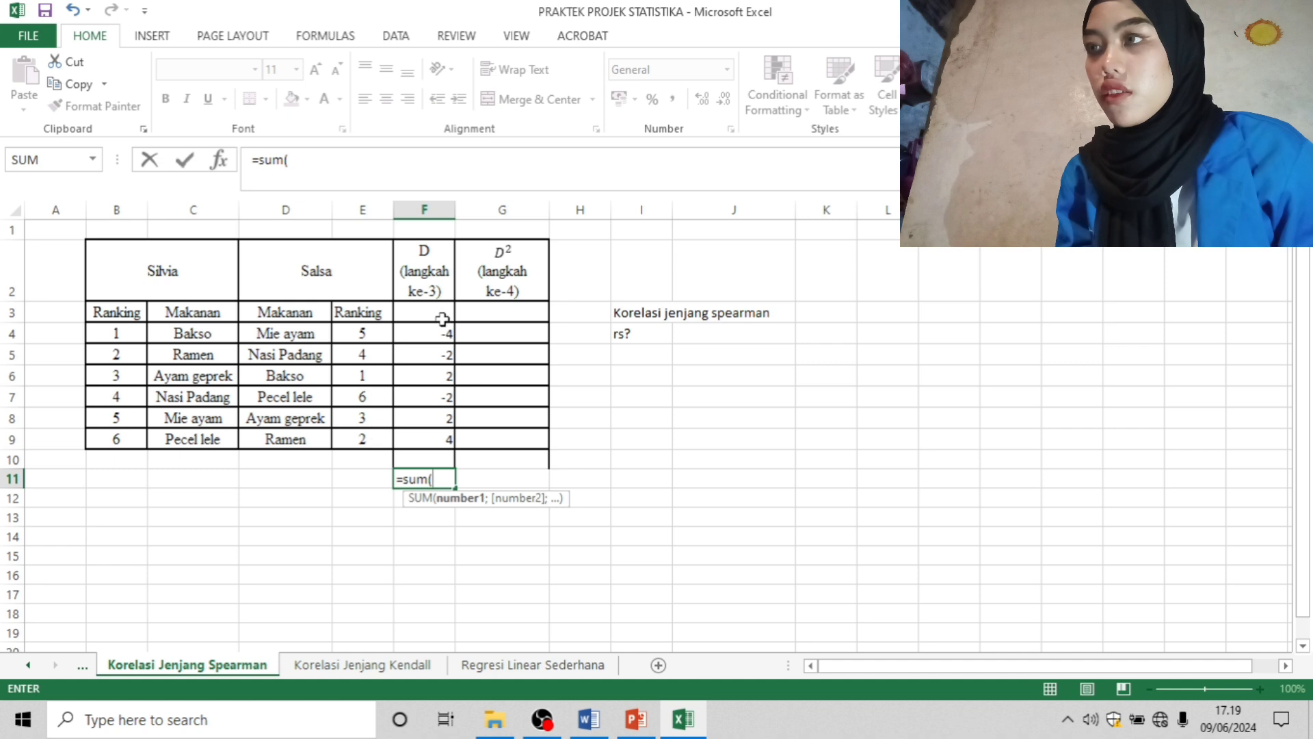
drag(443, 331, 447, 435)
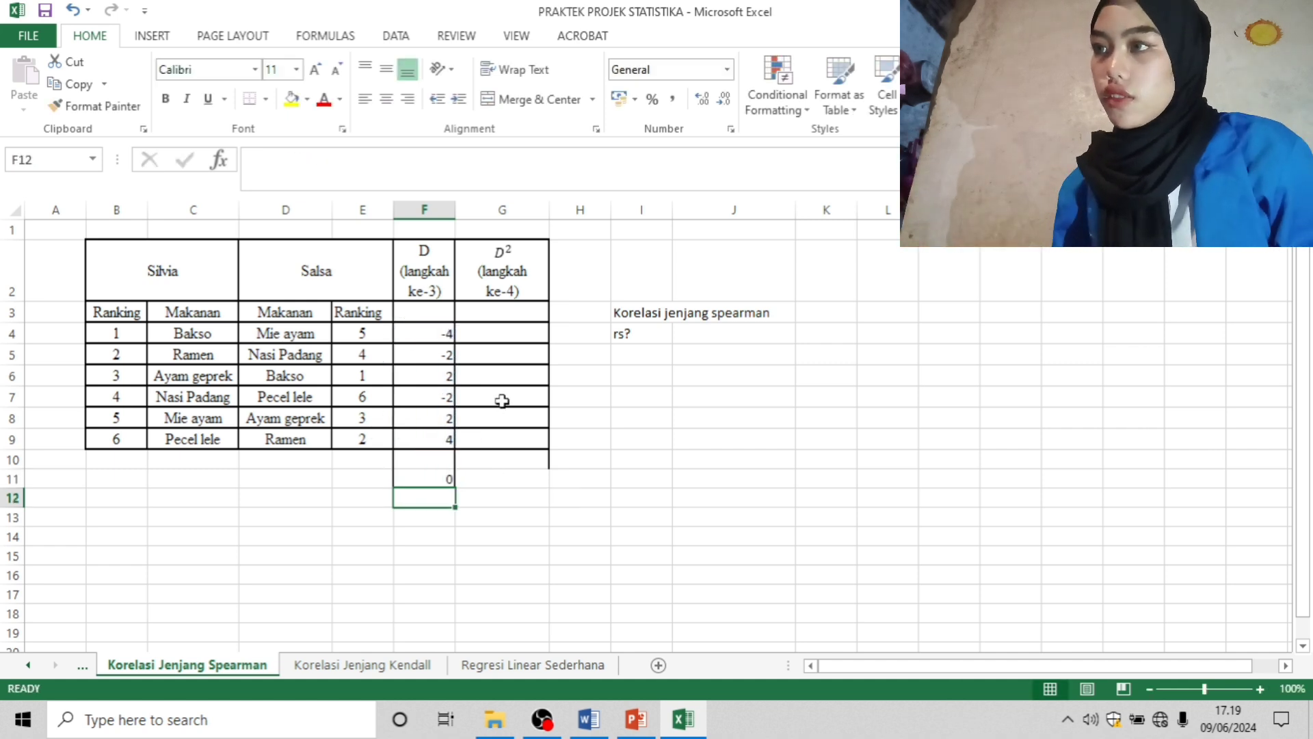
click(437, 476)
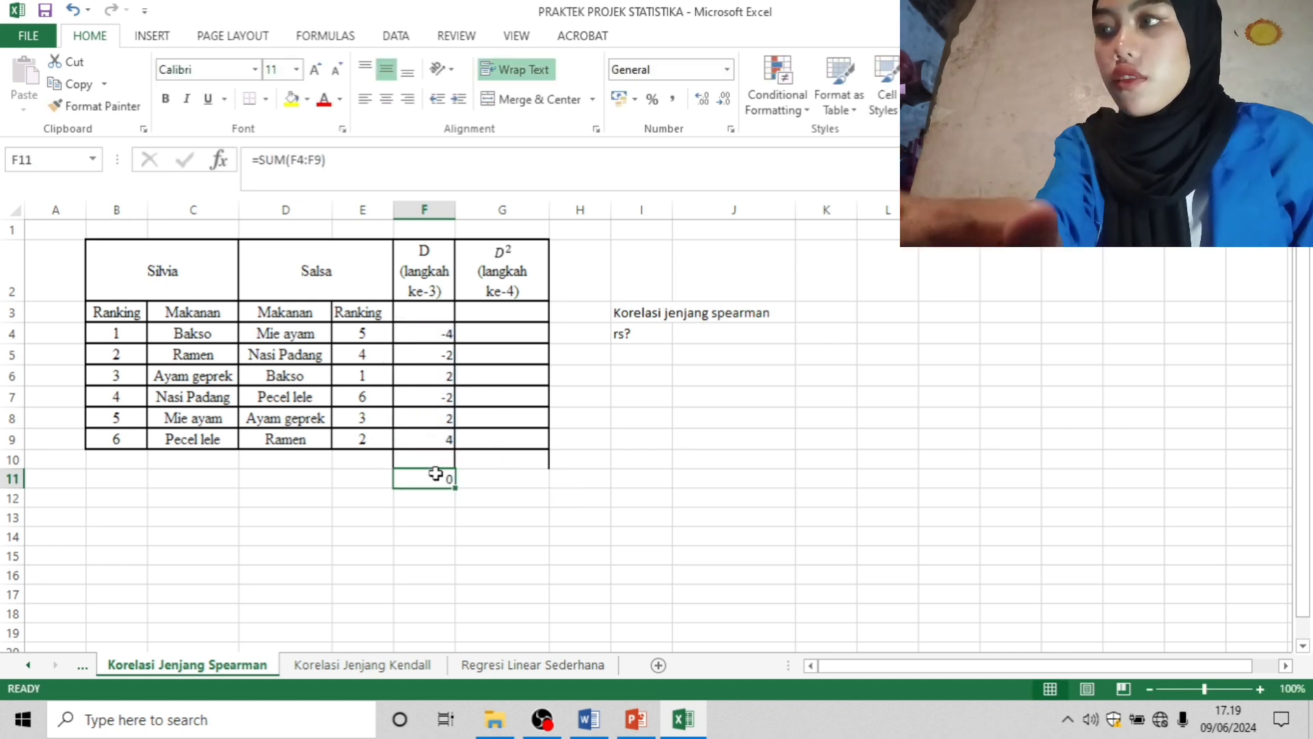
key(BackSpace)
Step: Total the D column in F10 by summing F4:F9
click(434, 458)
text(=sum()
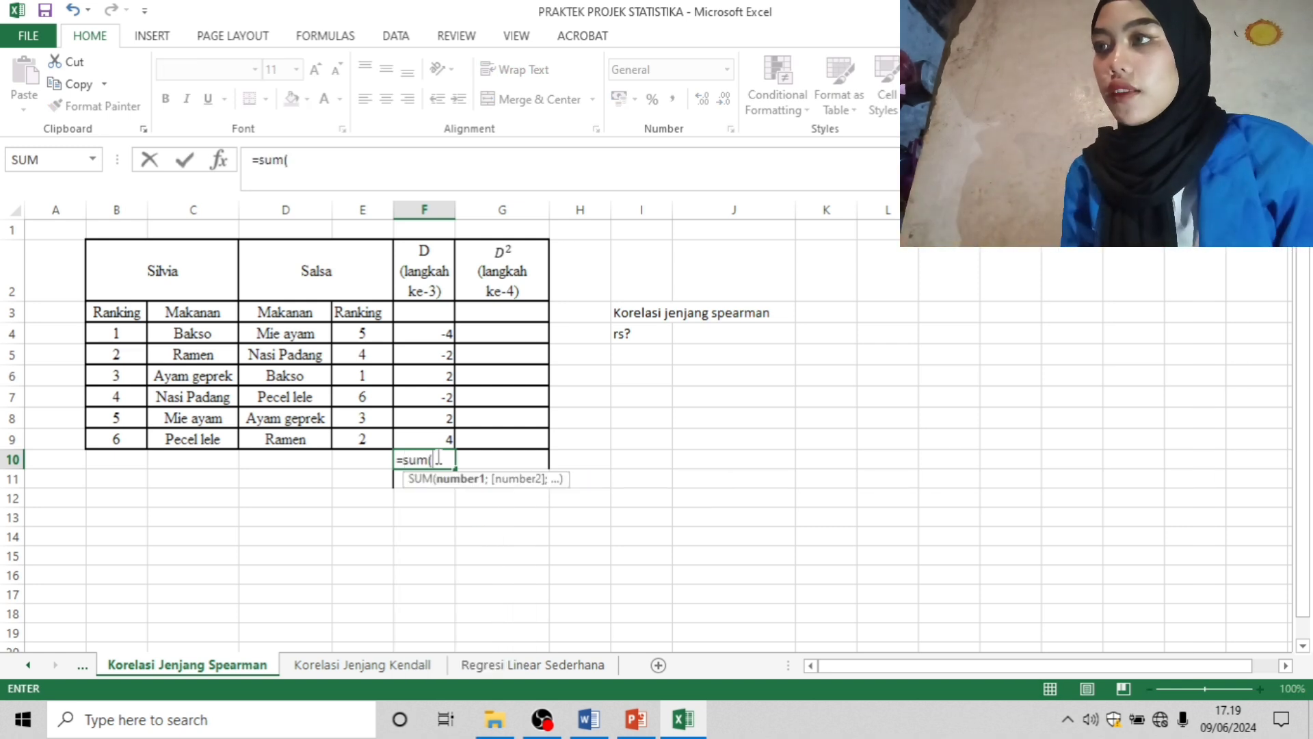
drag(424, 327, 431, 438)
key(Return)
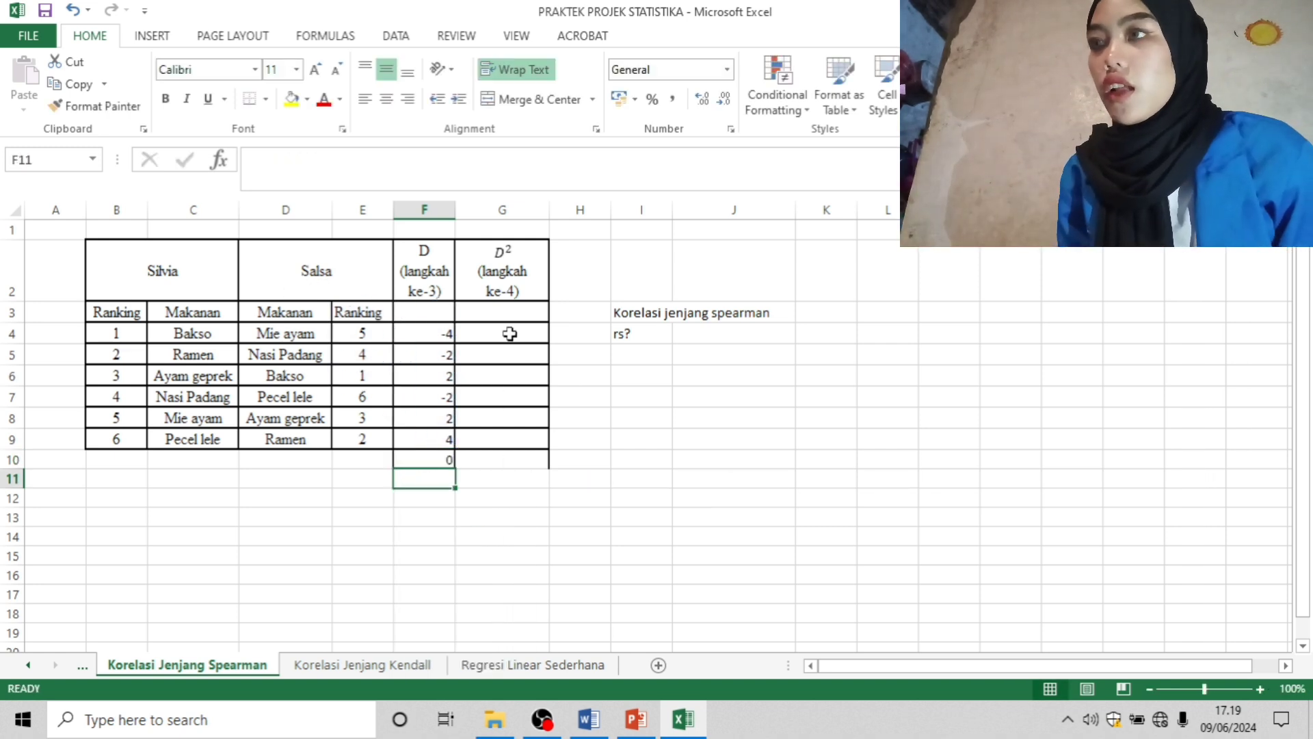
Step: Square the rank differences with =F4^2 in G4 and fill the formula down through G9
click(500, 329)
text(=)
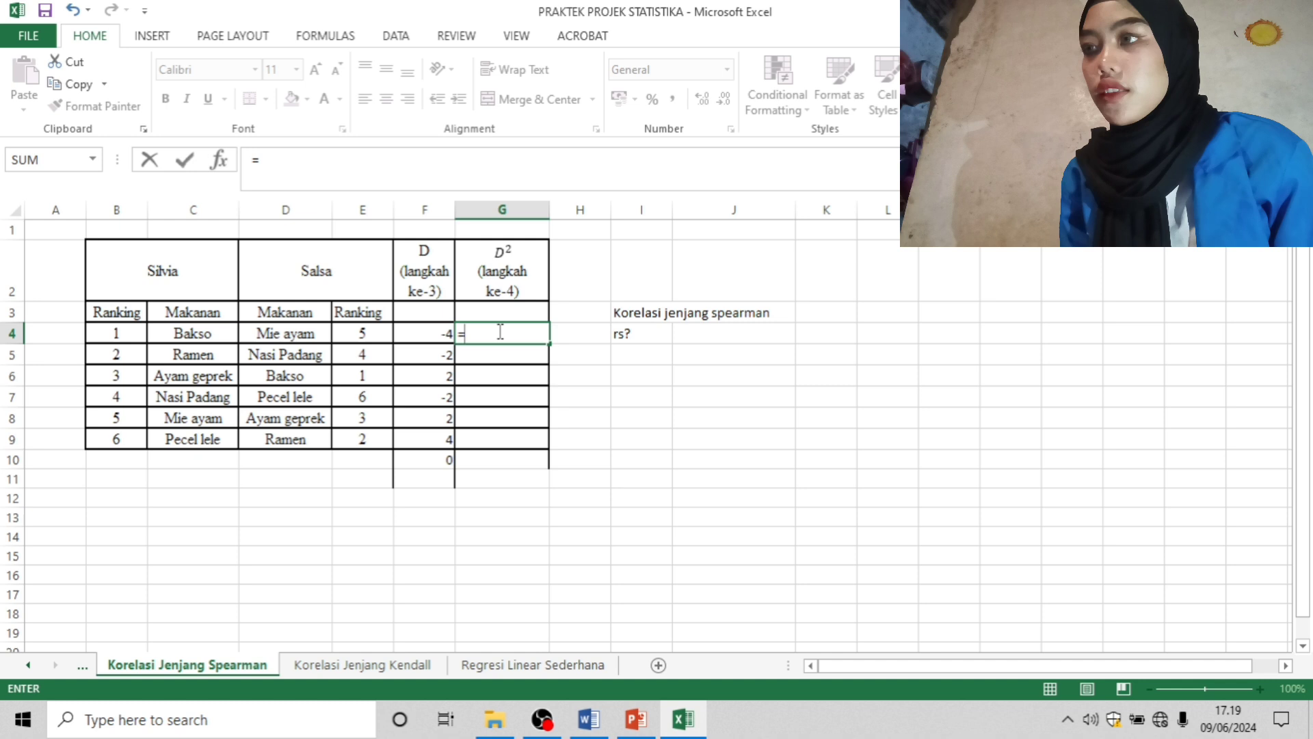
click(441, 329)
text(^2)
key(Return)
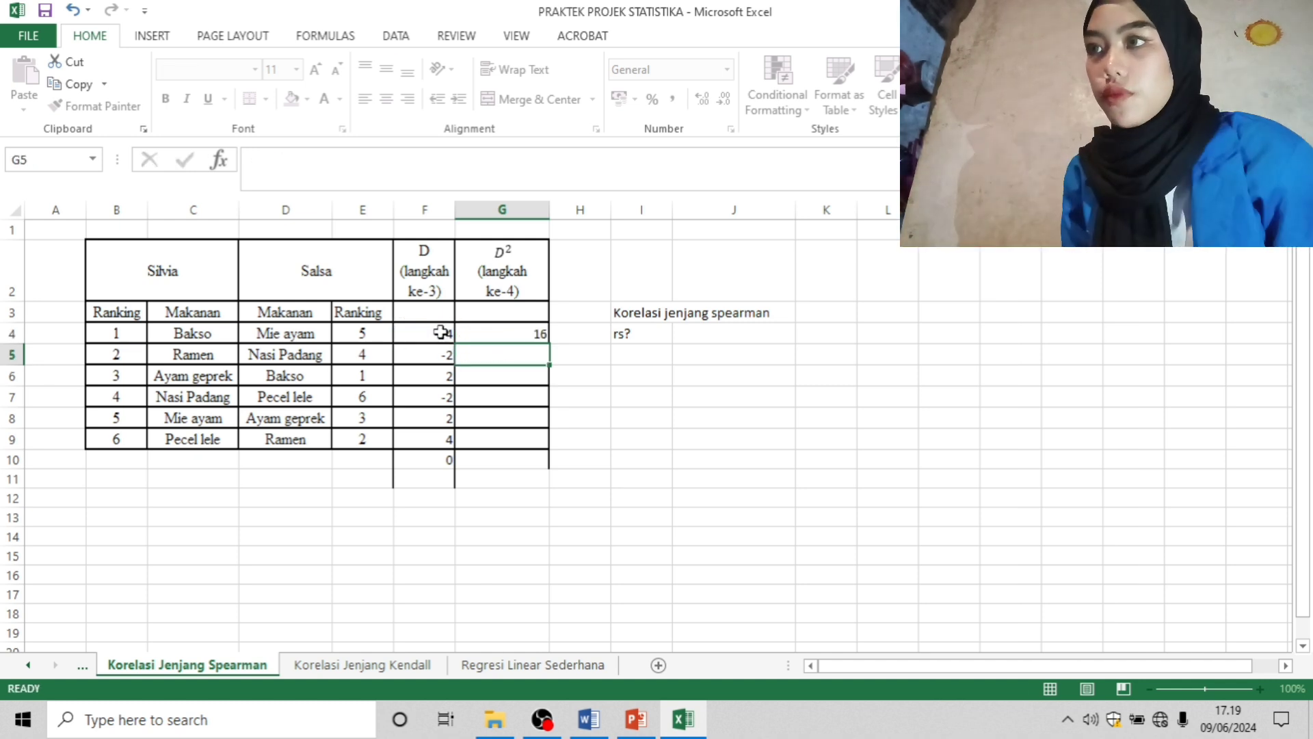
click(534, 330)
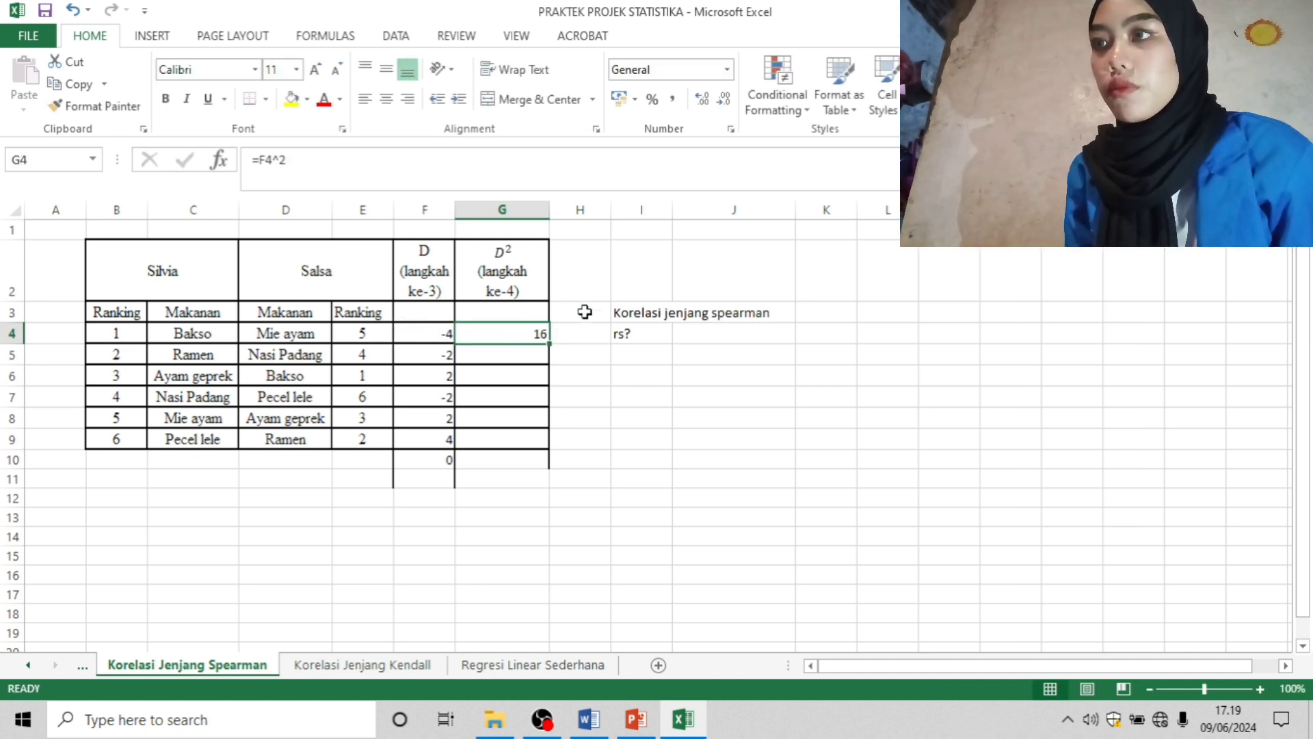
drag(547, 347, 539, 441)
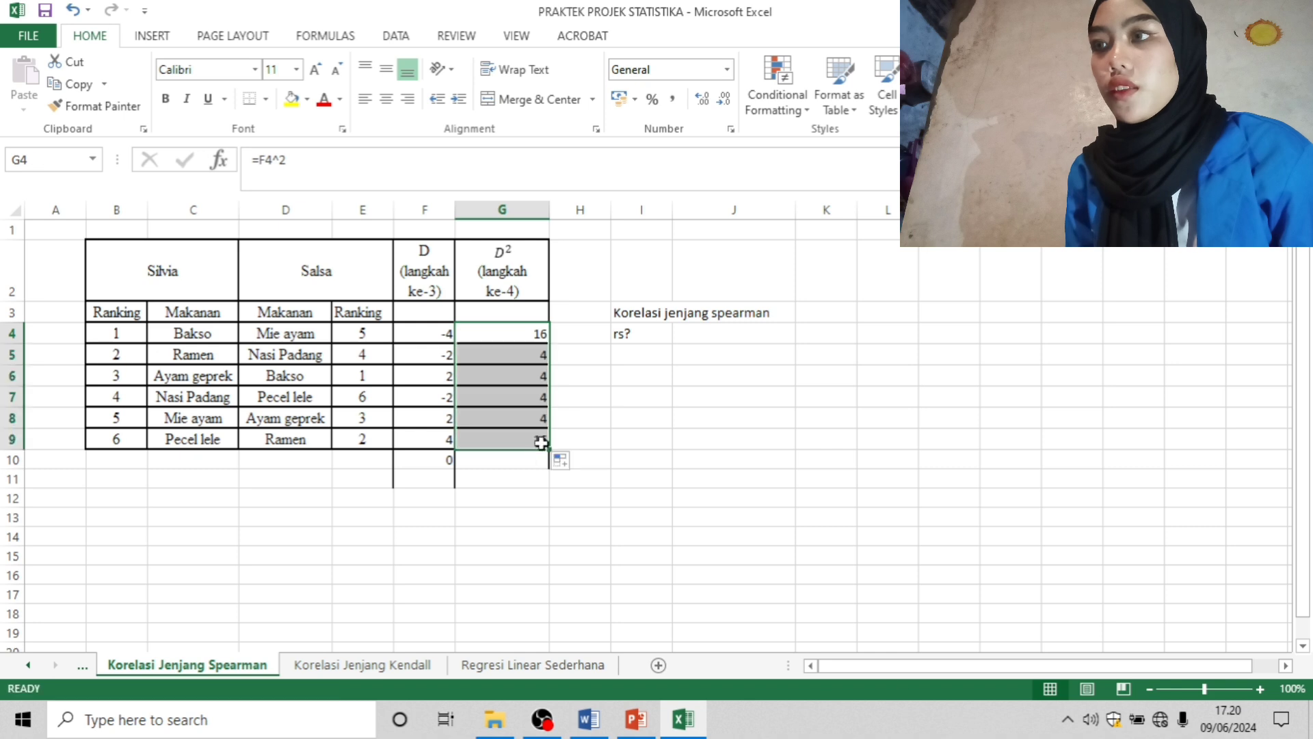
Step: Total the D² column in G10 by summing G4:G9
click(535, 465)
text(=sum()
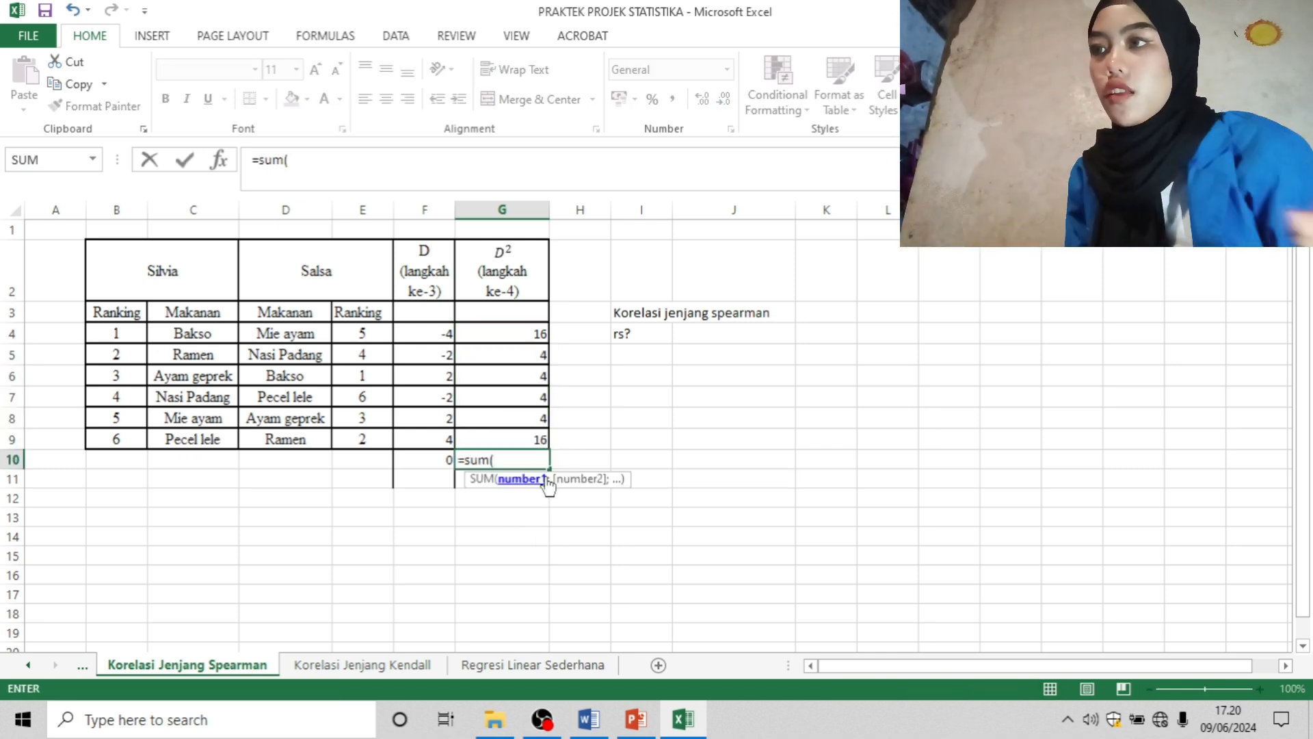
key(Return)
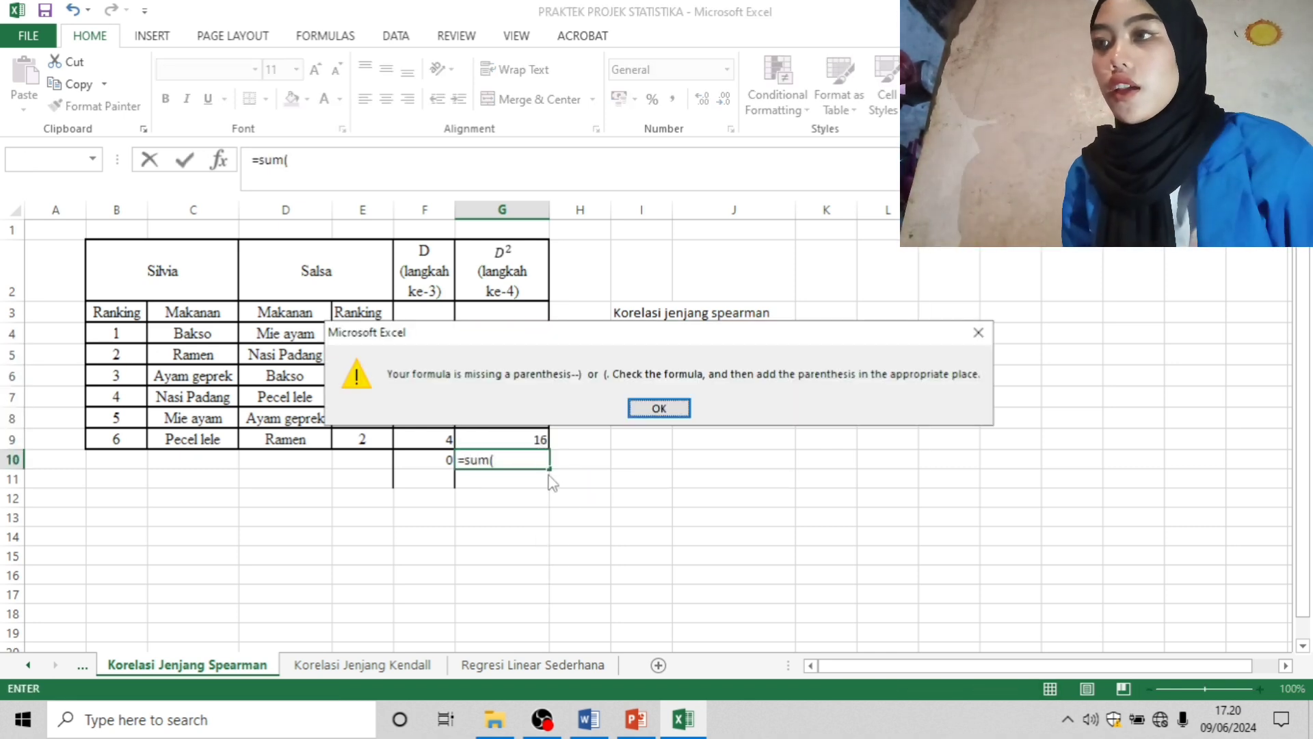
click(659, 408)
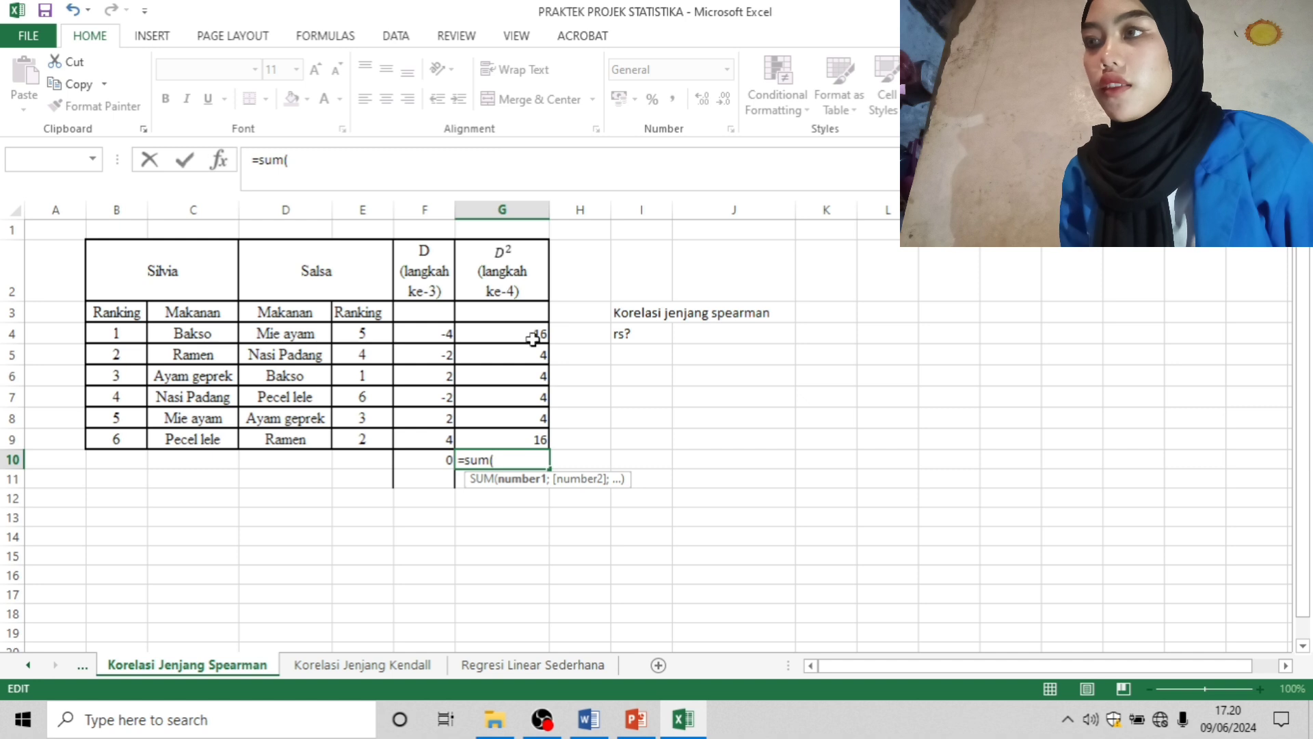
drag(537, 339, 520, 438)
key(Return)
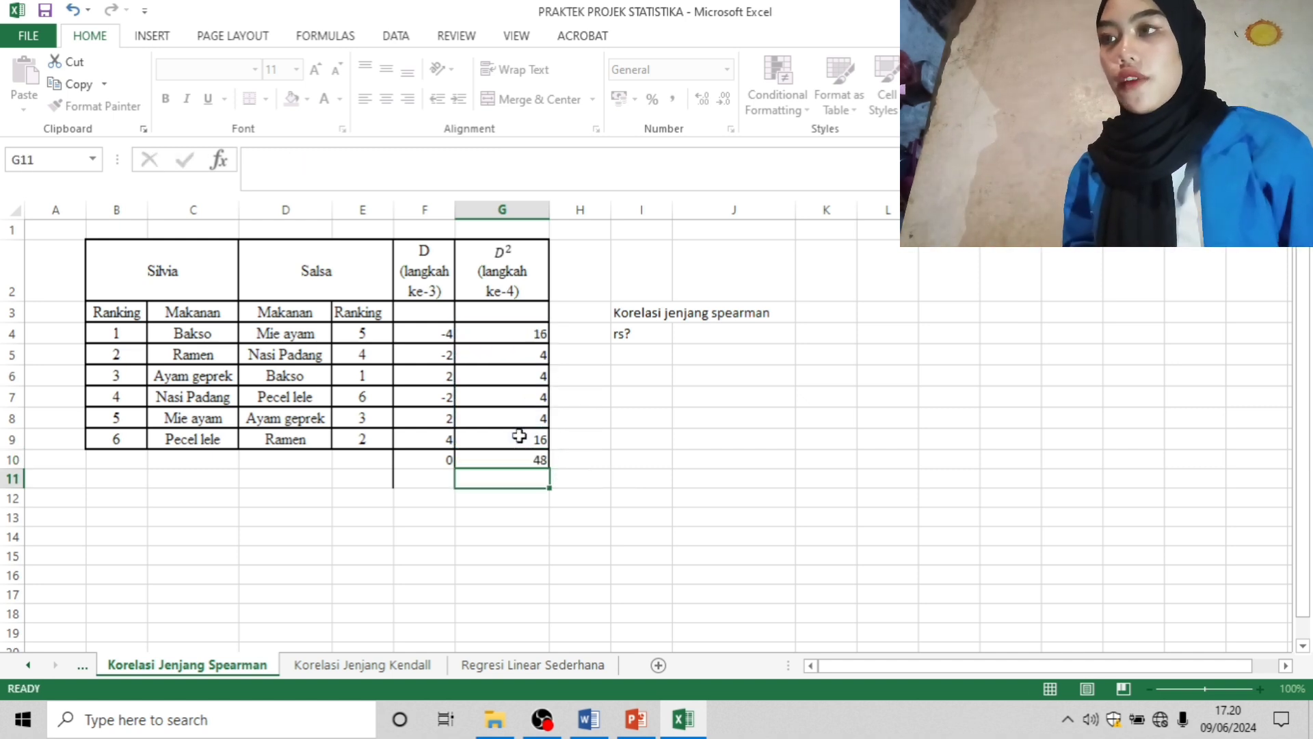
Step: In J4, write the Spearman coefficient formula =1-(6*G10/6*(6^2-1)) beside the rs? label
click(732, 417)
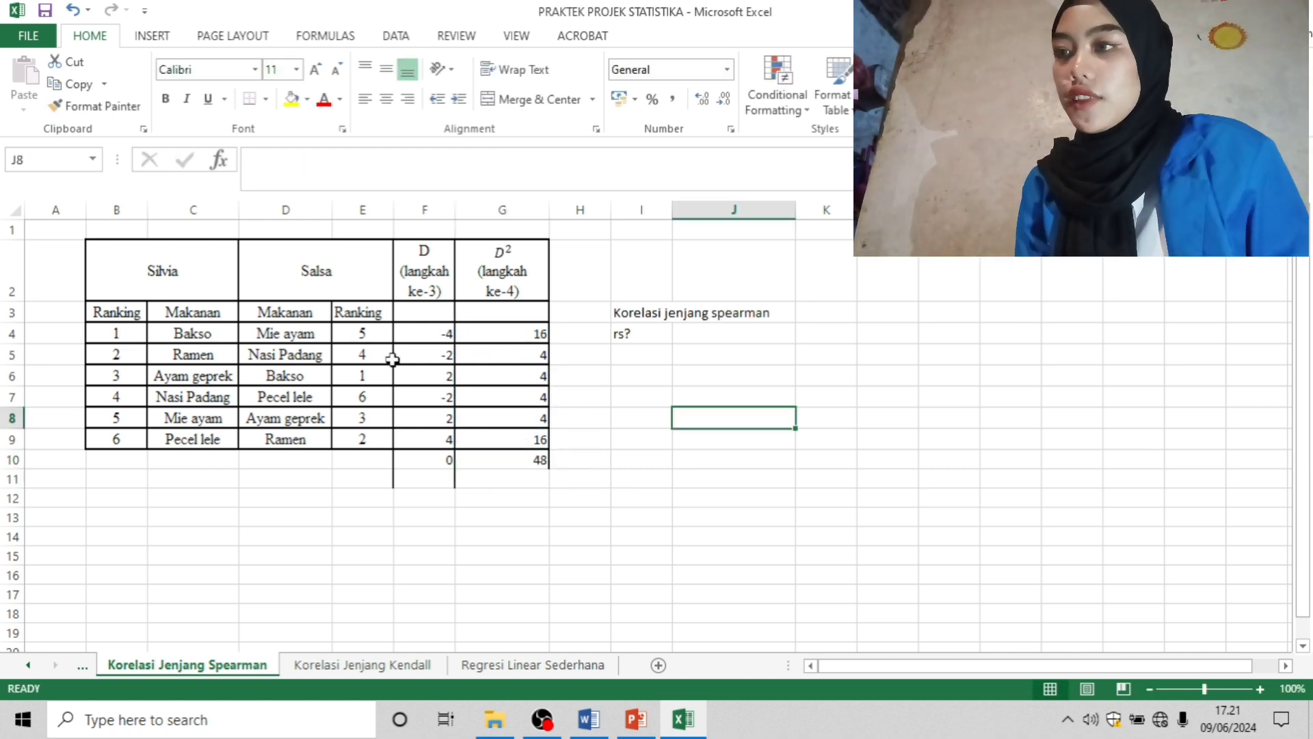
click(712, 334)
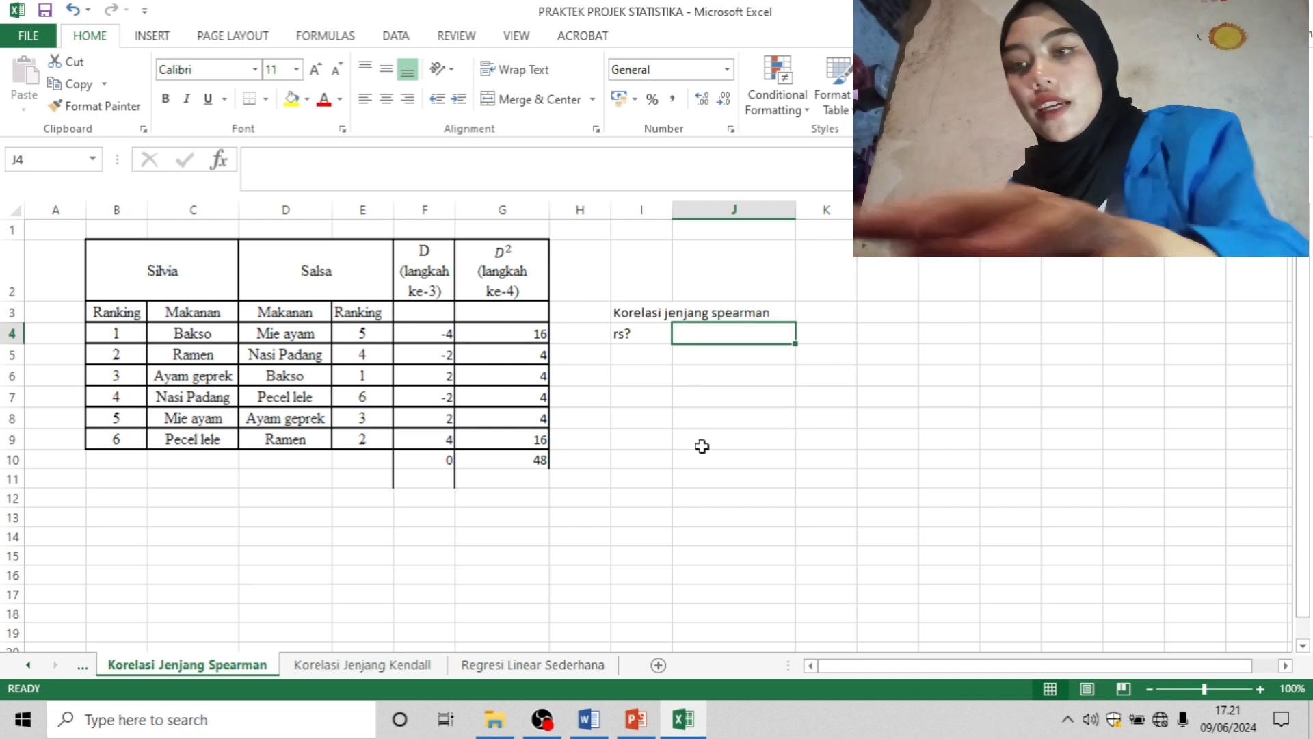
text(=)
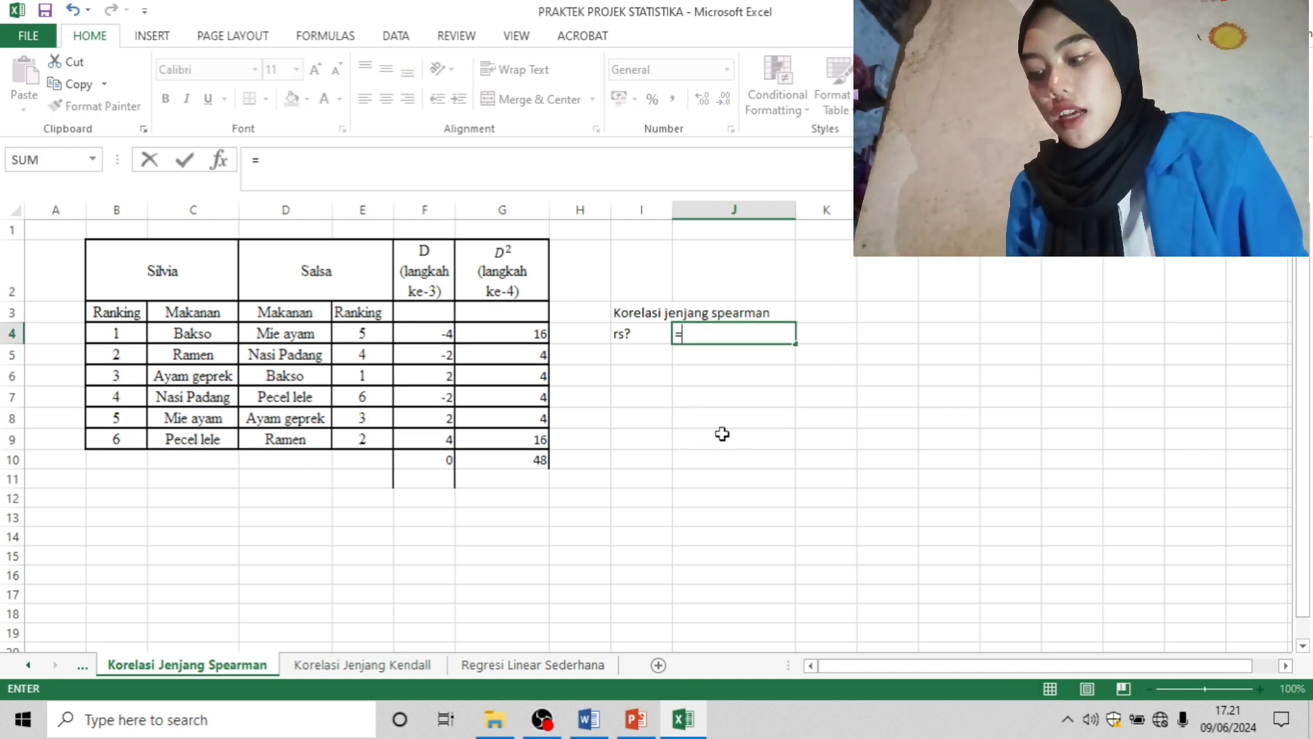
text(1)
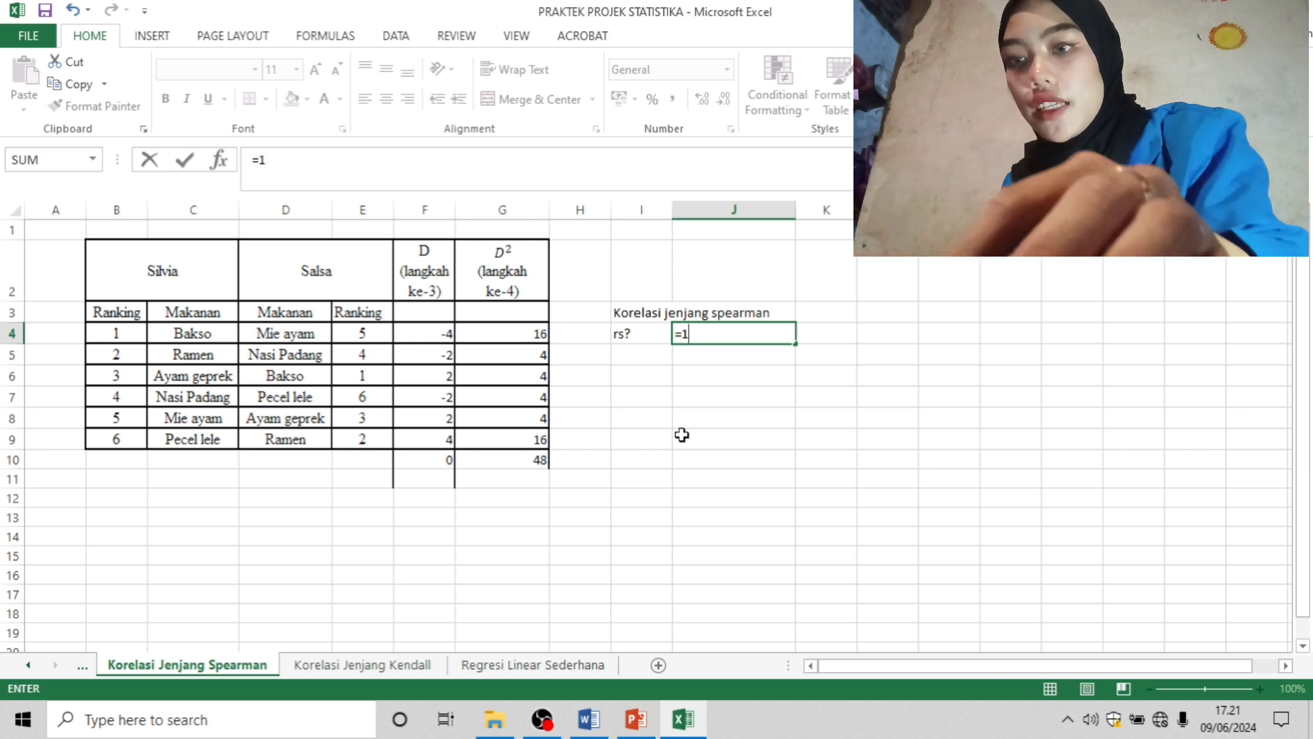
text(-(6*)
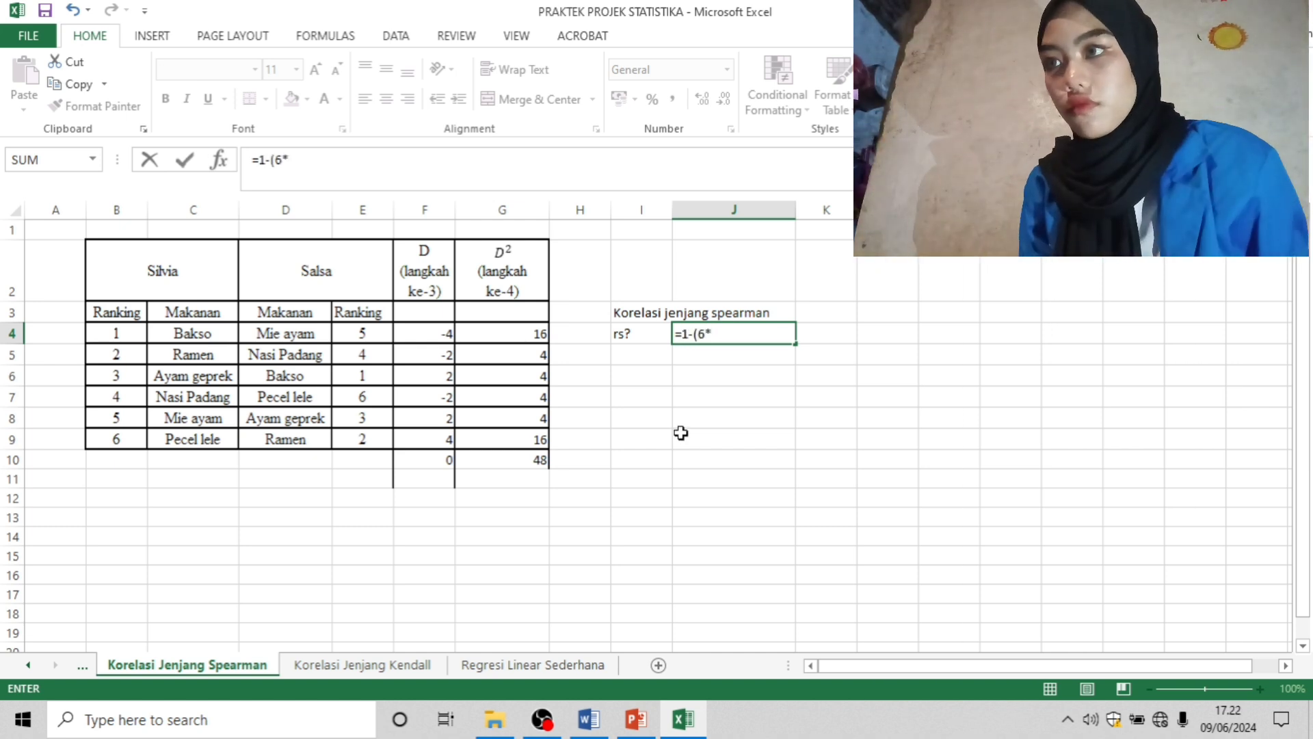
click(542, 460)
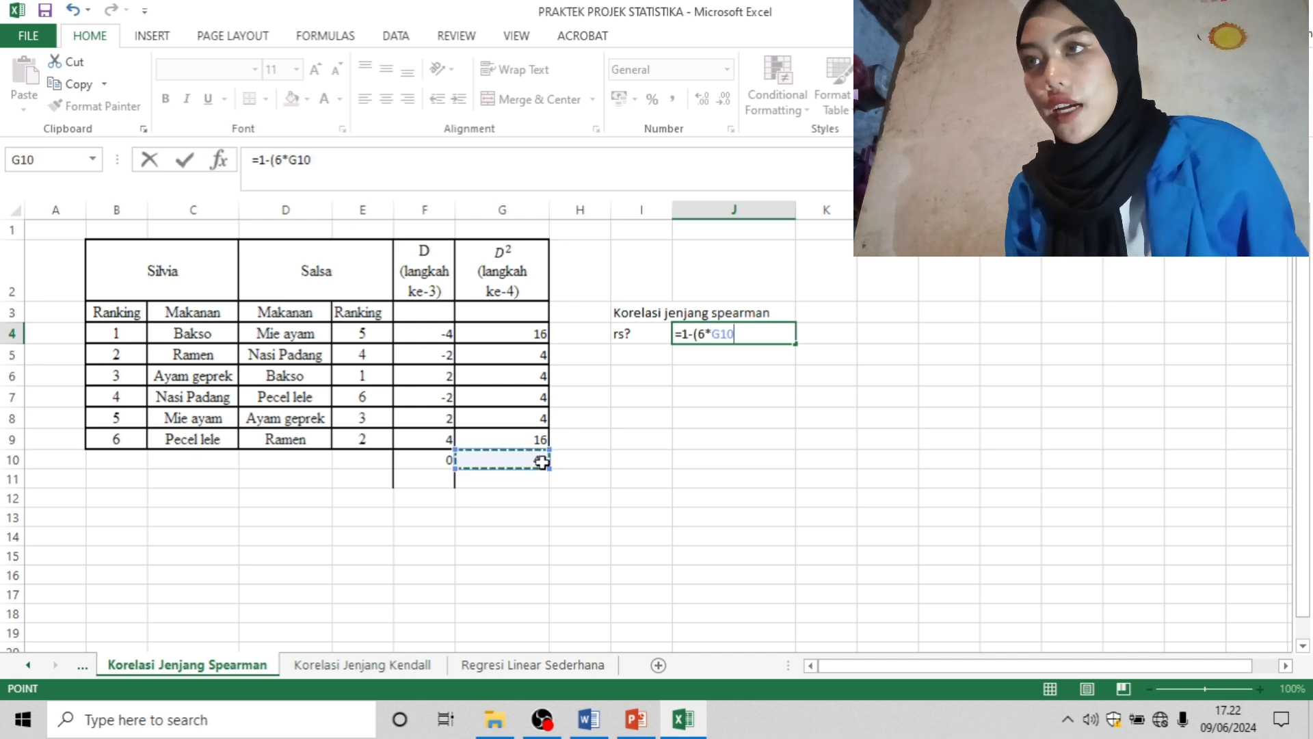
text(/)
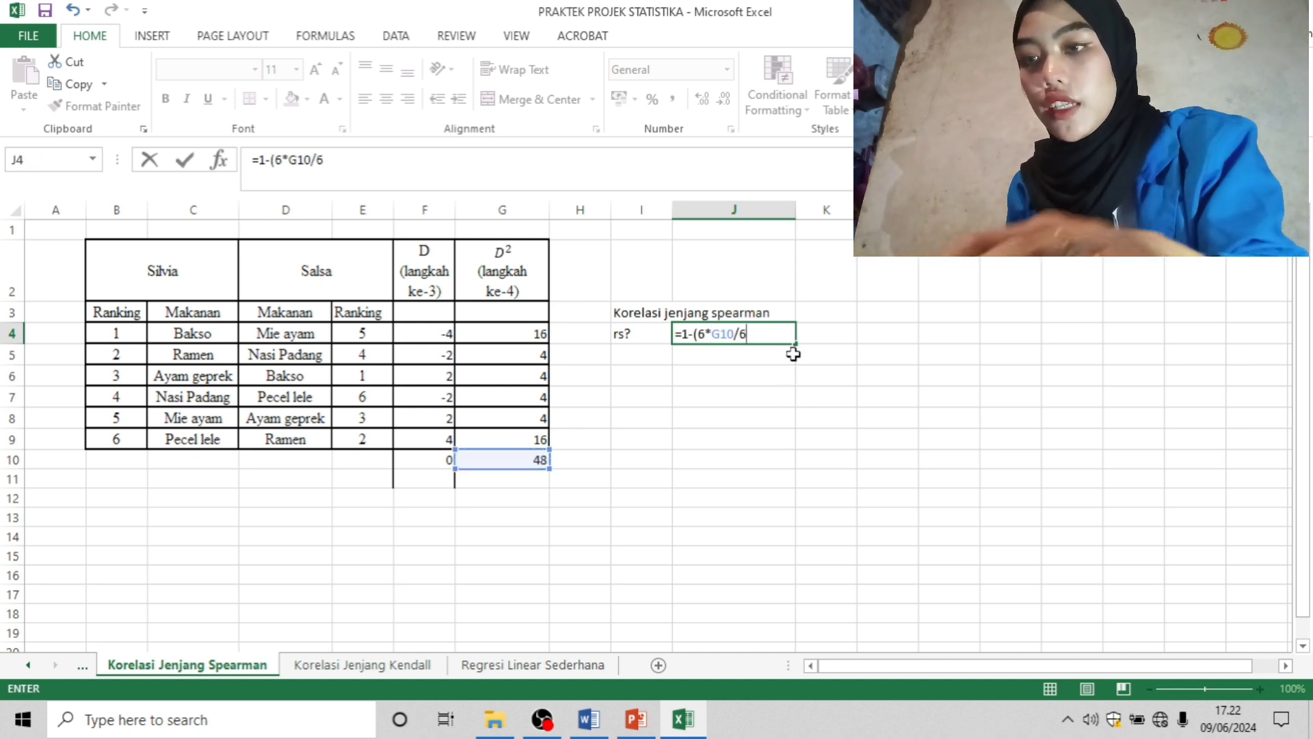
text(6)
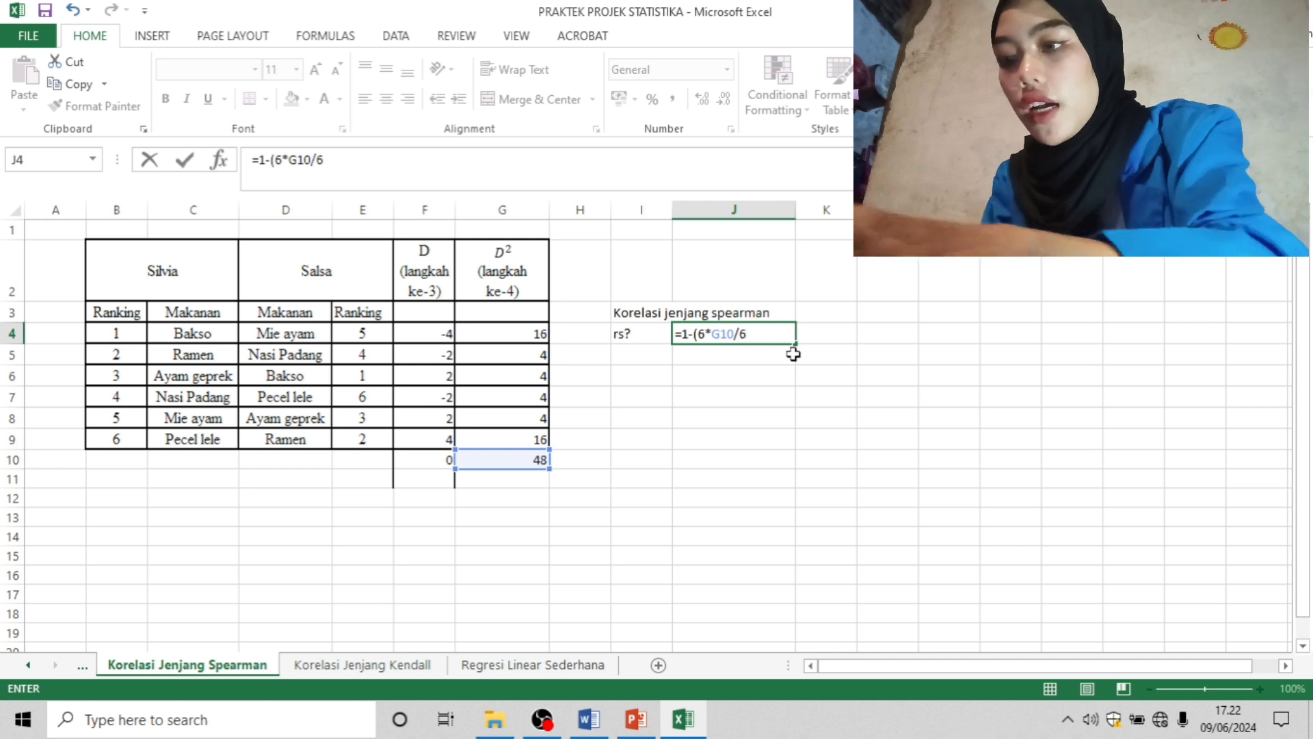
text(*(6^2)
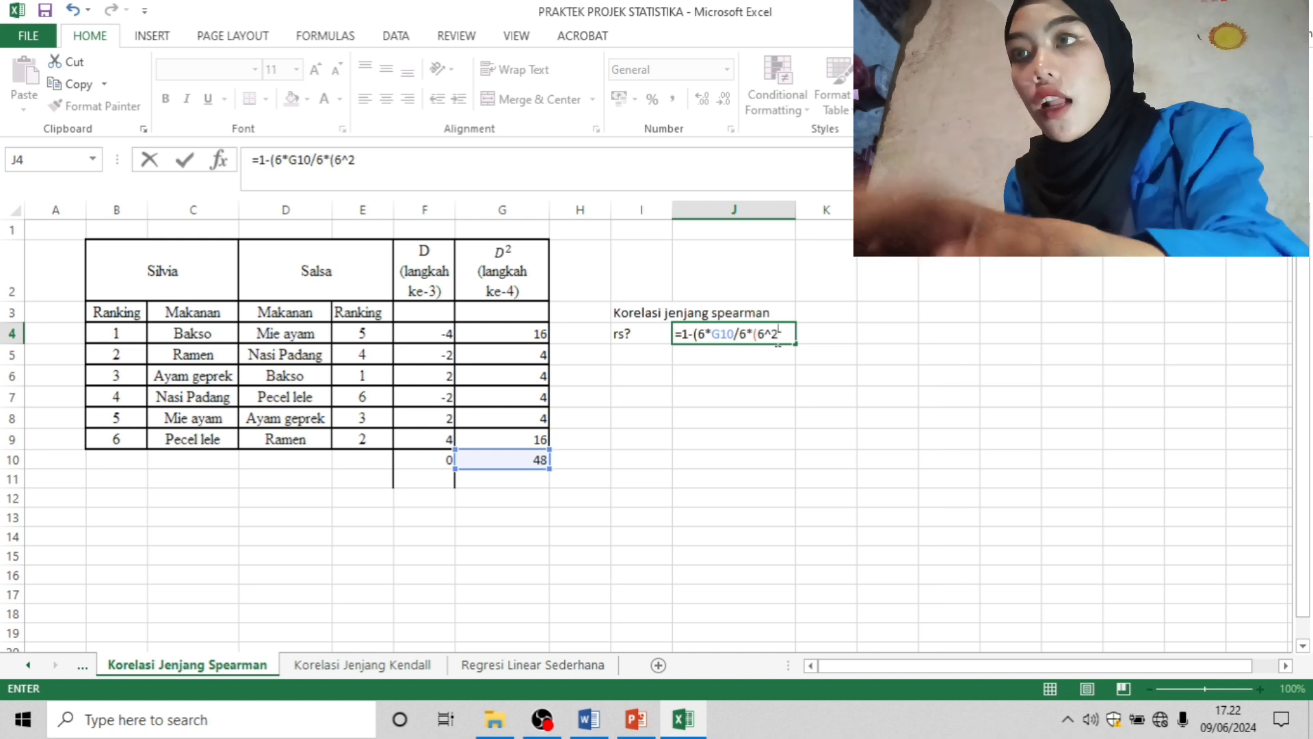
text(-1)
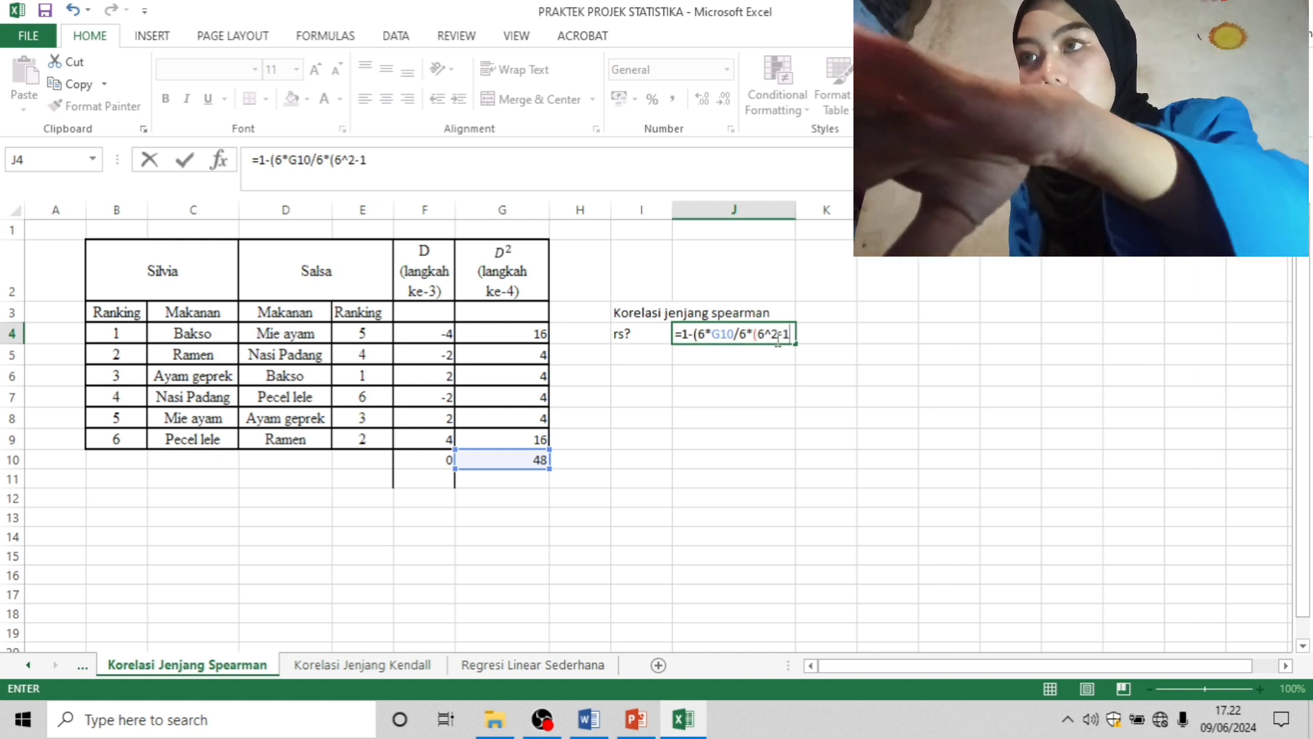
text()))
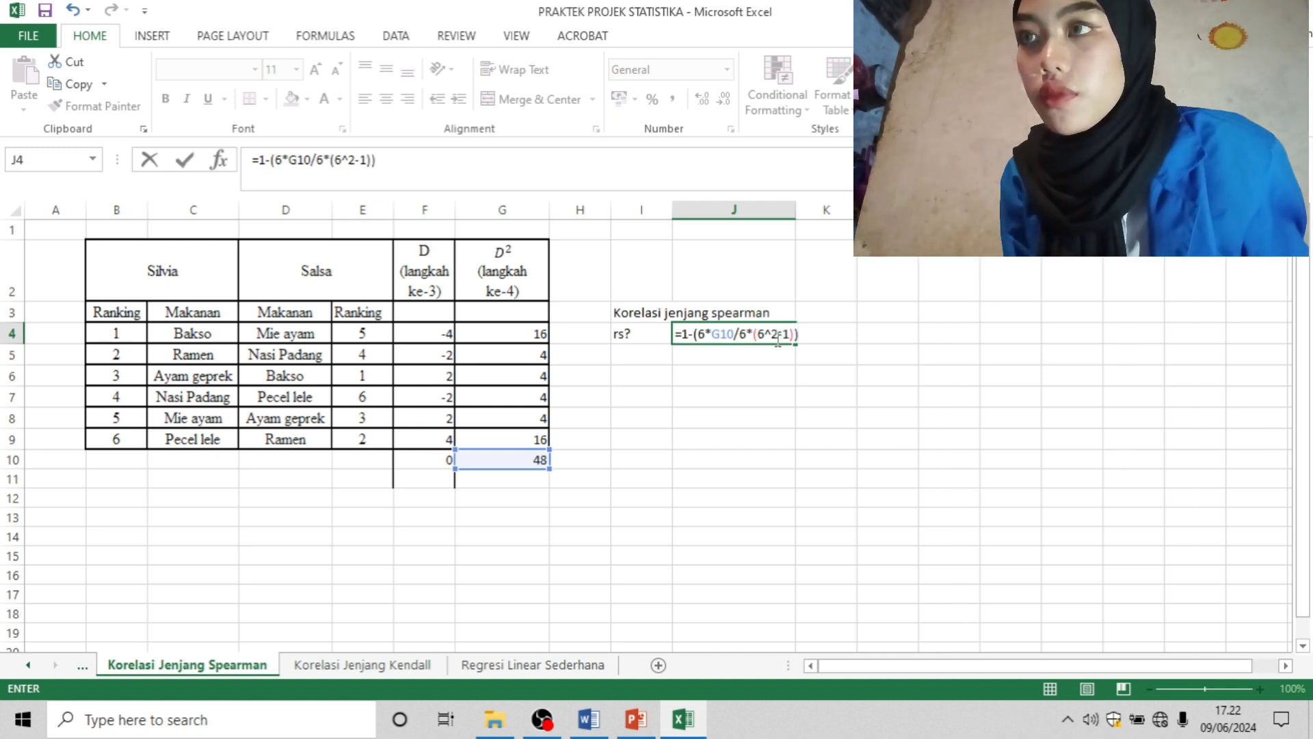
Step: Enclose the denominator in its own parentheses so J4 reads =1-(6*G10/(6*(6^2-1))), and commit the formula
click(740, 336)
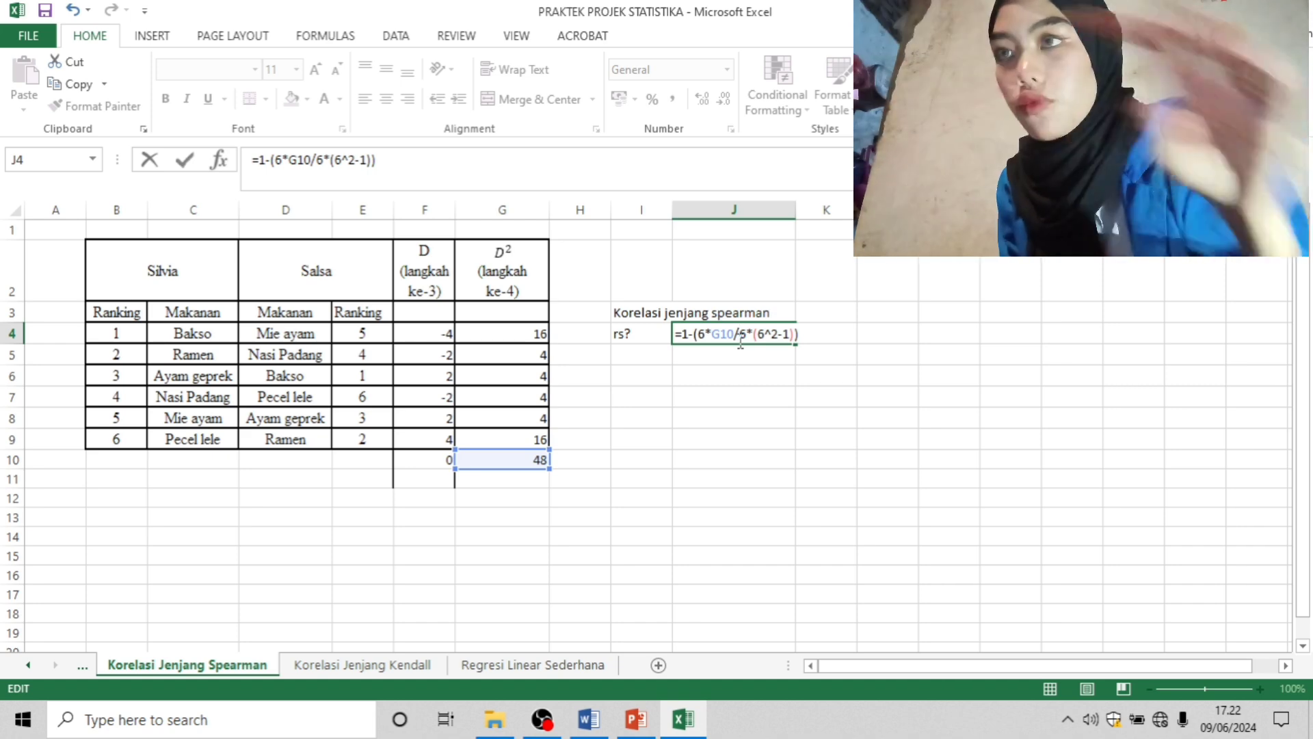
text(()
click(808, 335)
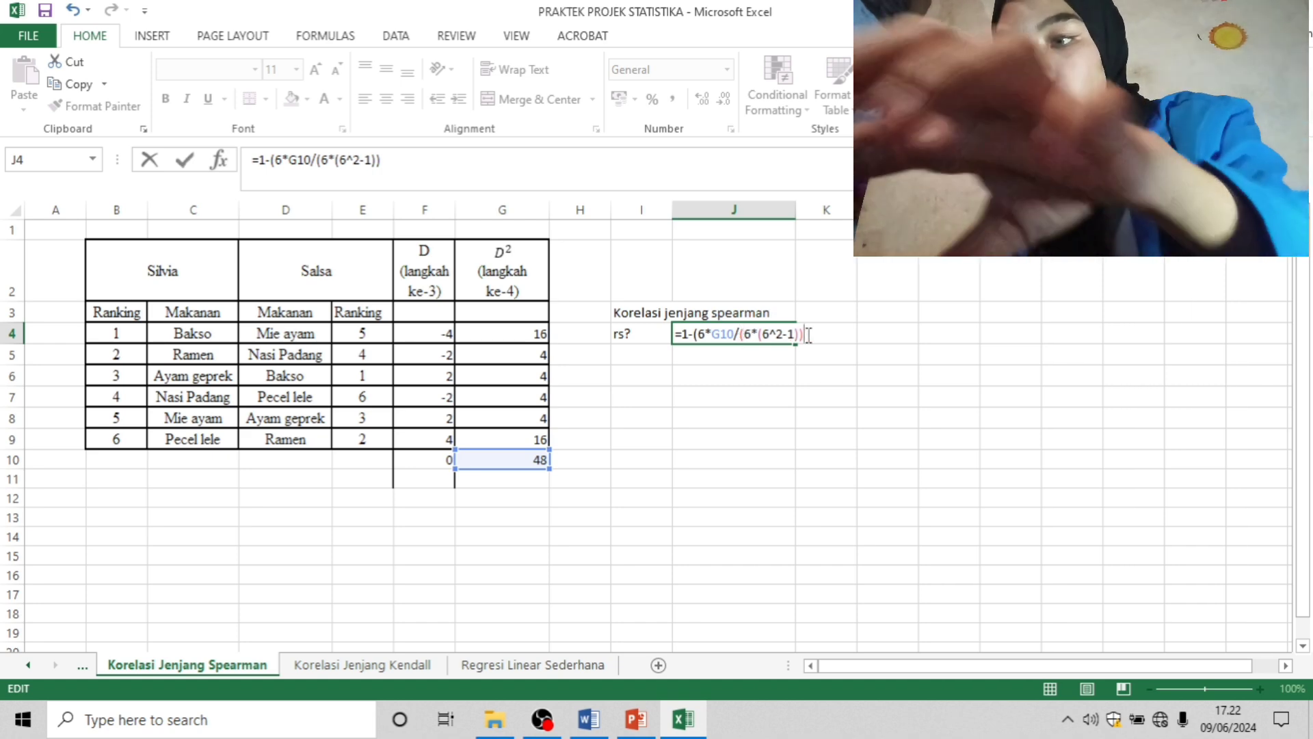
text())
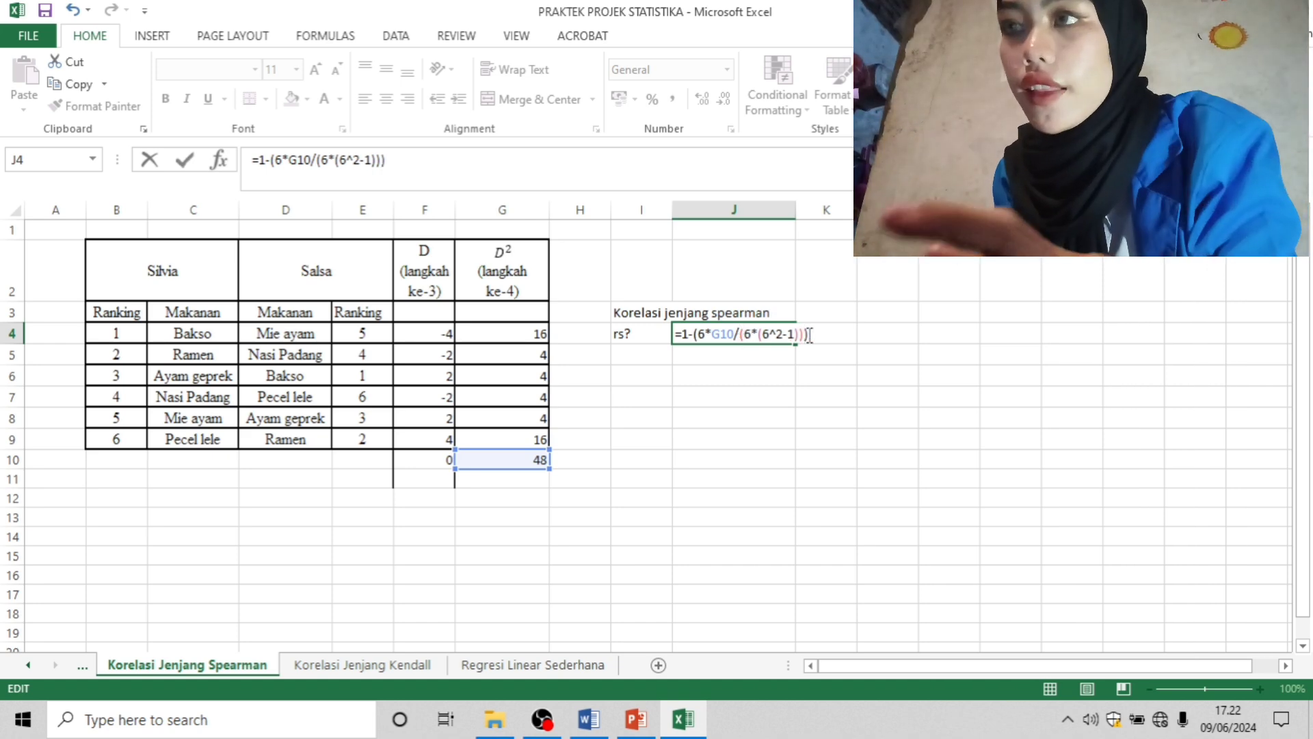
key(Return)
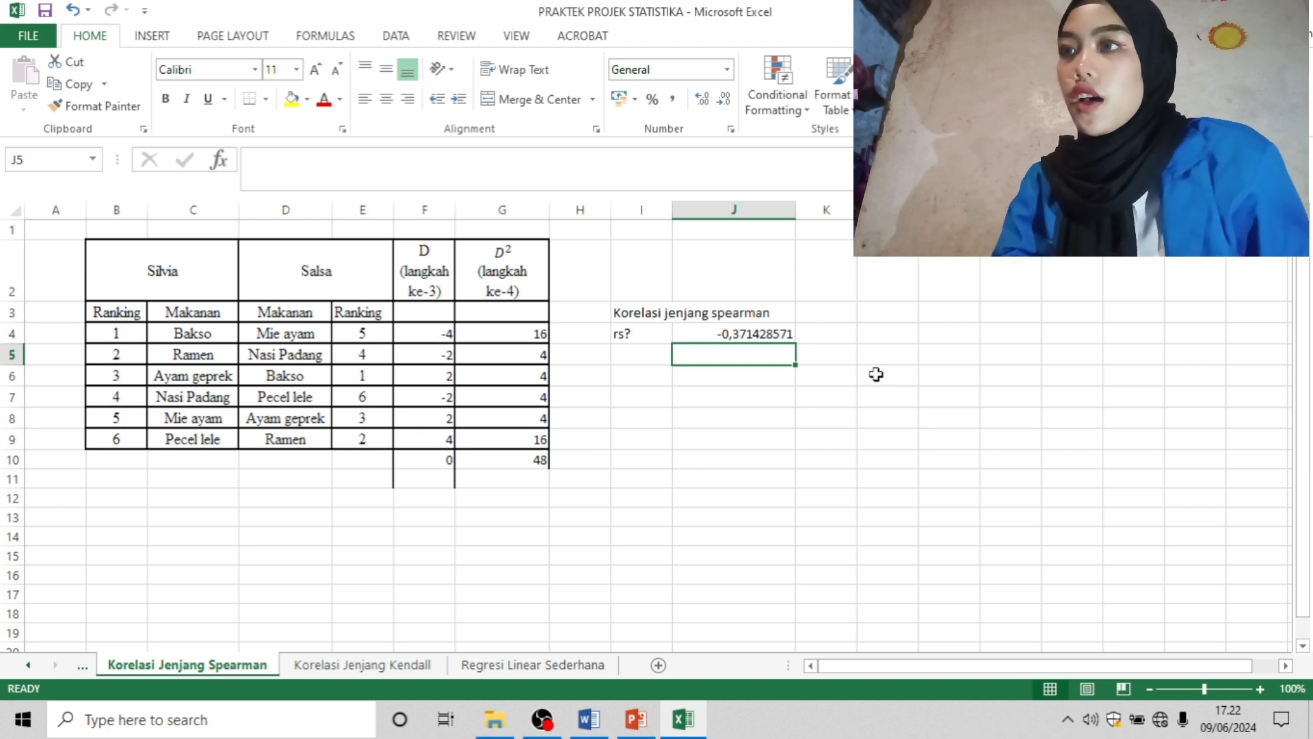
Step: Switch to the Word report and review its worked Spearman coefficient calculation and the section that follows
click(760, 415)
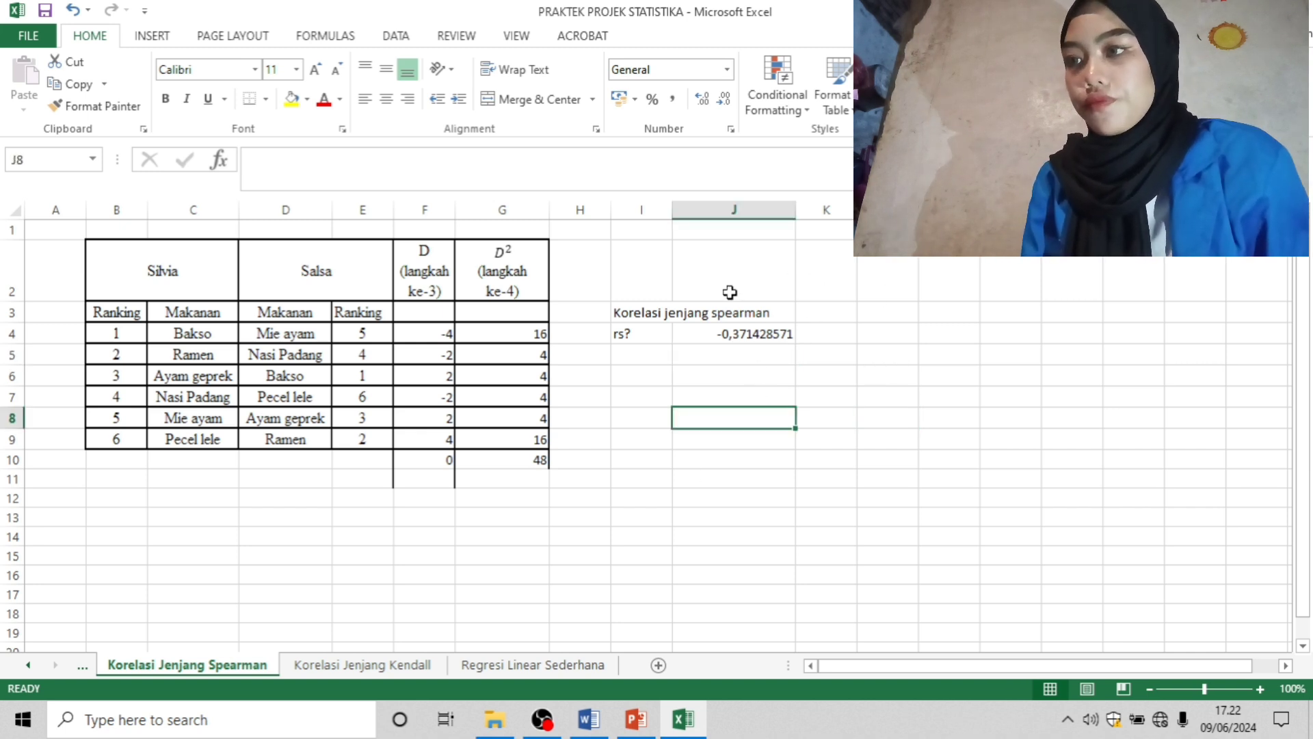
click(585, 717)
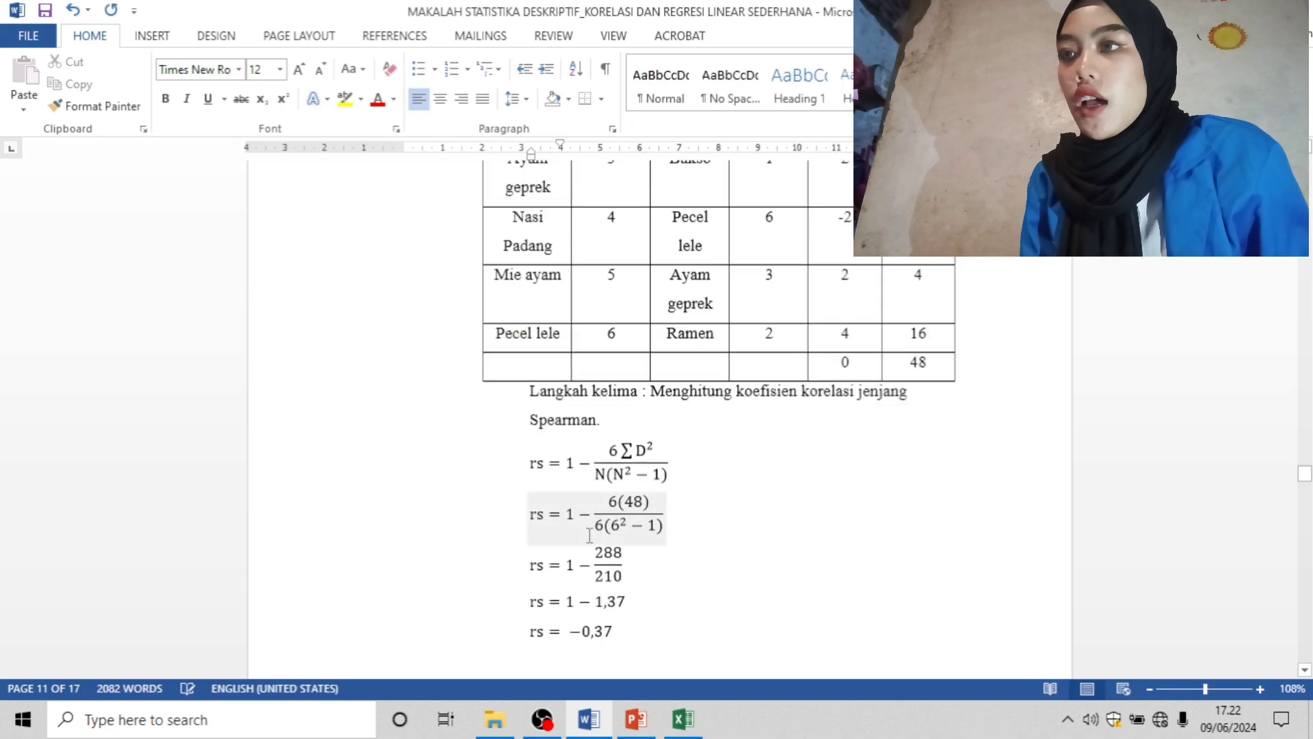
scroll(598, 521, down, 5)
scroll(598, 522, down, 2)
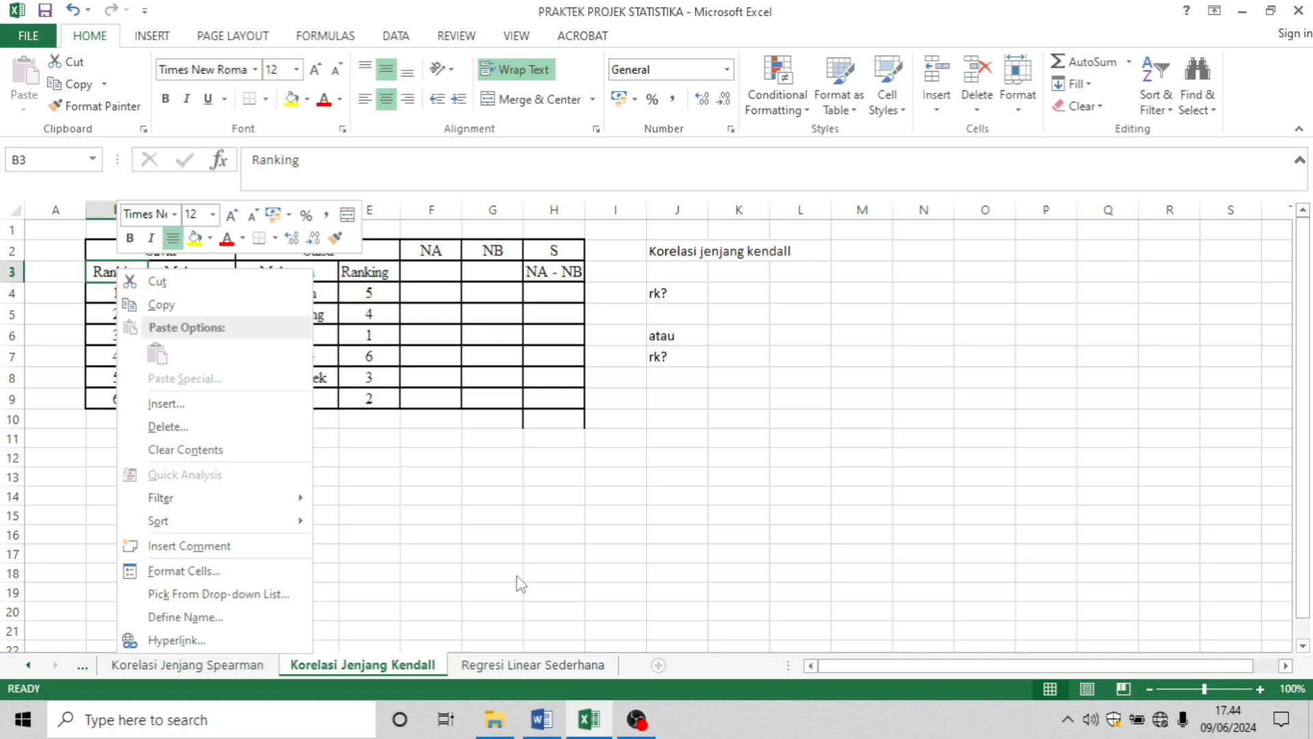
Step: On the Korelasi Jenjang Kendall sheet, enter NA 1 and NB 4 in row 4, and NA 1 and NB 3 in row 5
key(Escape)
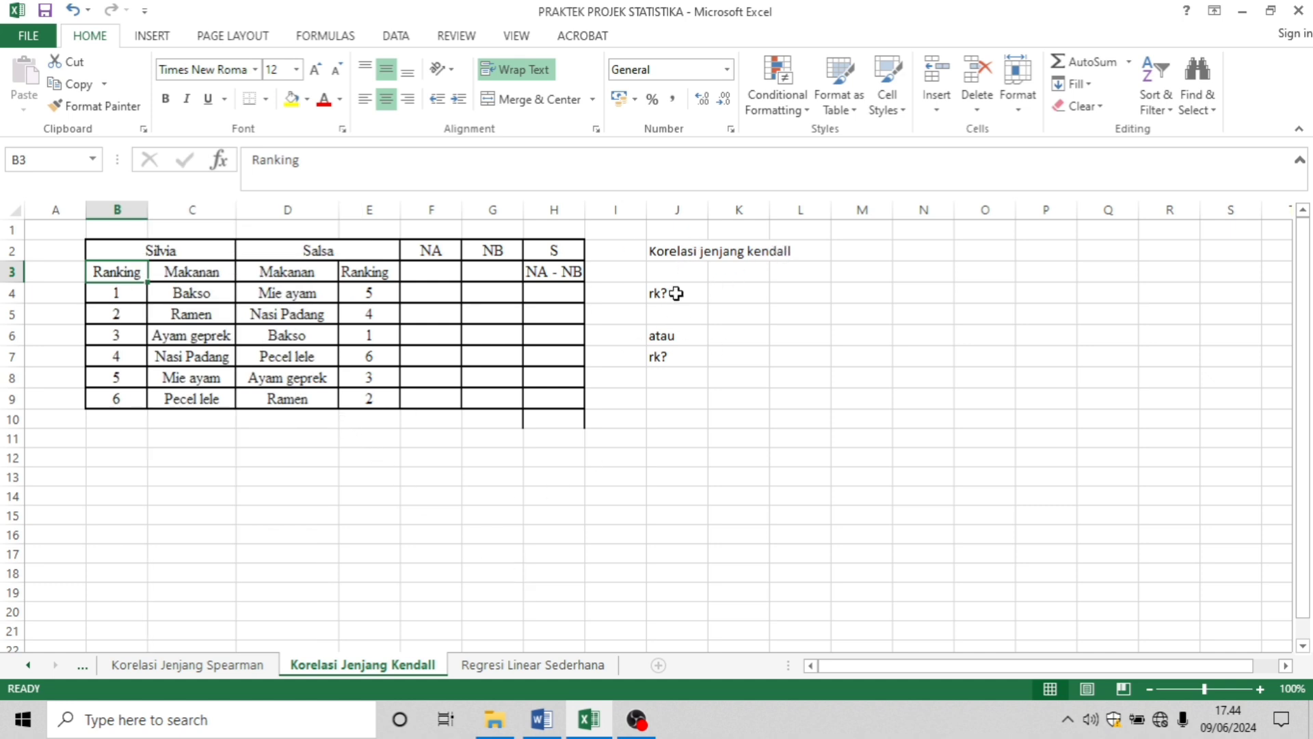
click(433, 288)
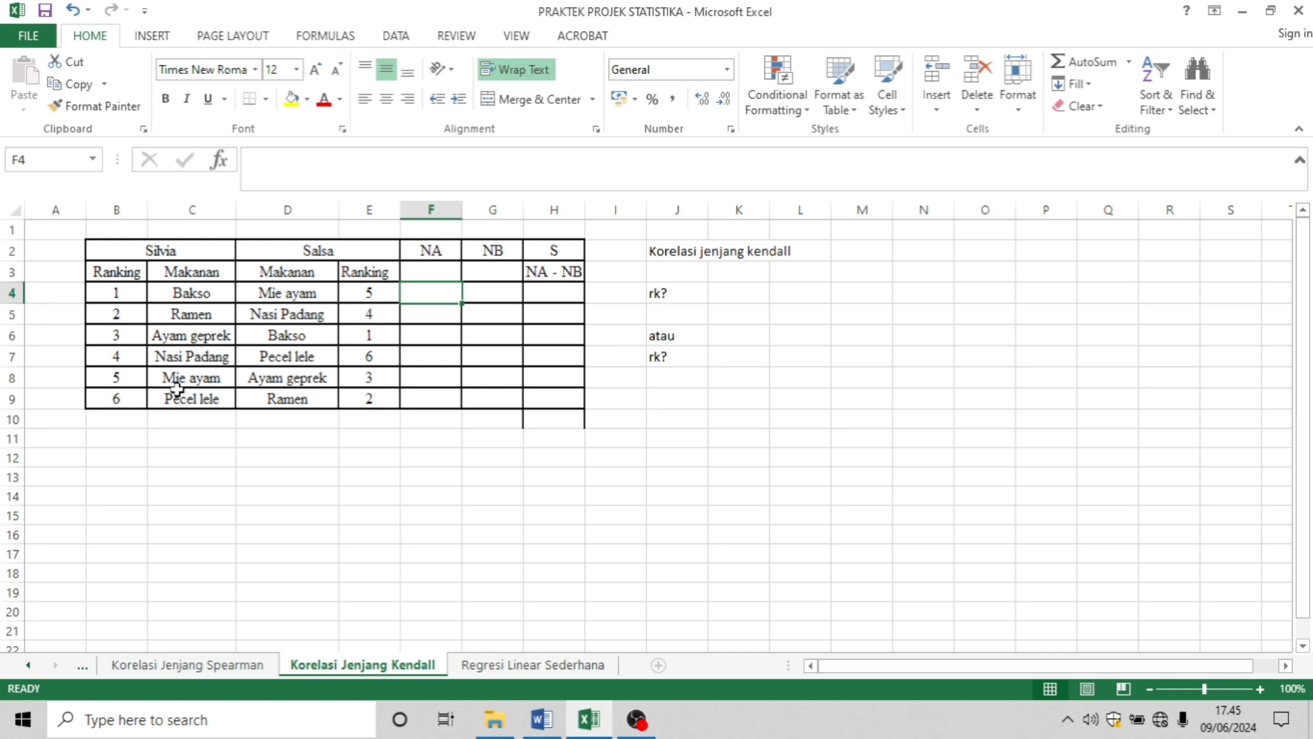
text(1)
click(515, 298)
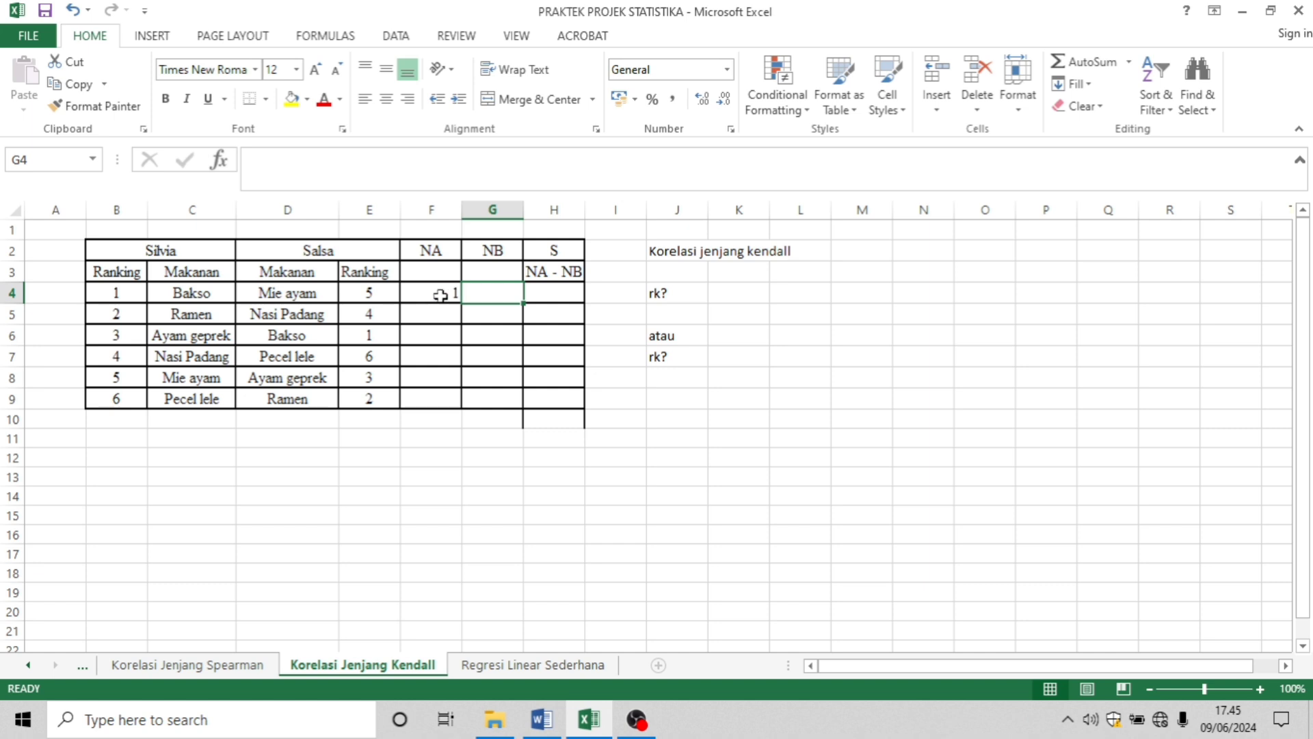
text(4)
click(429, 320)
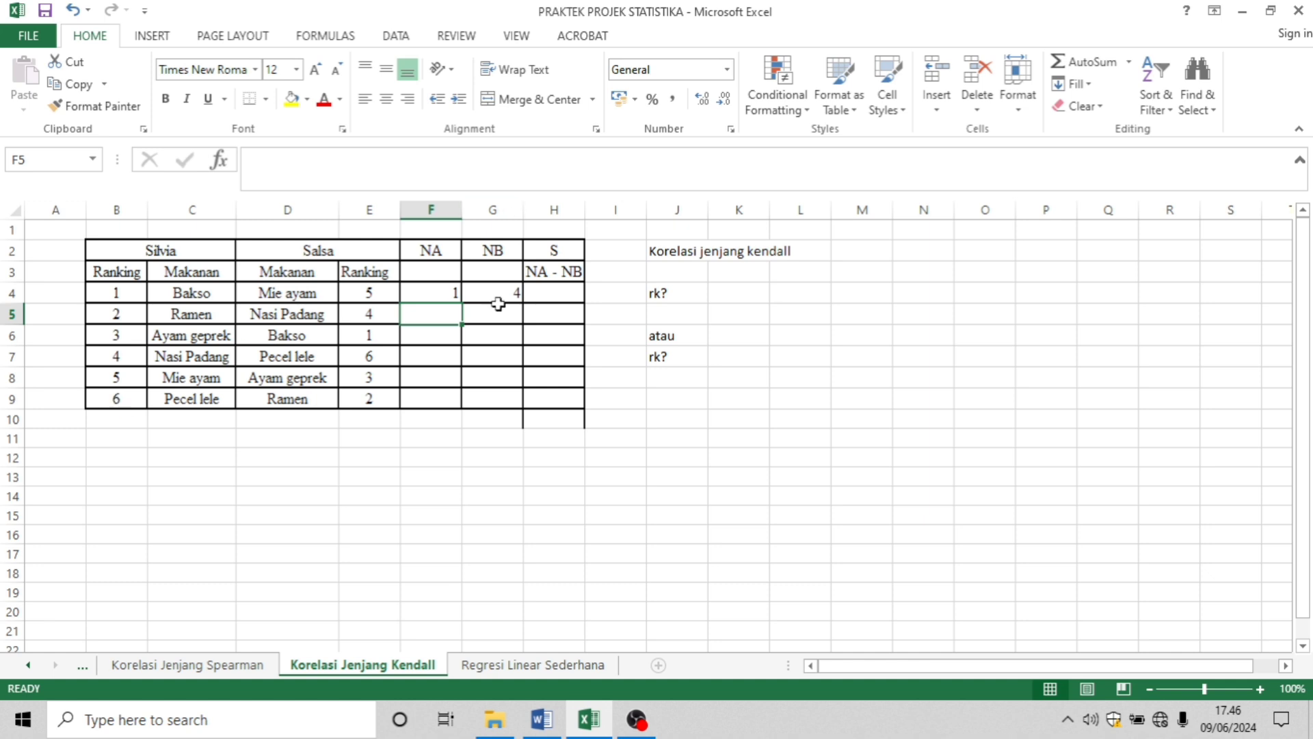
text(1)
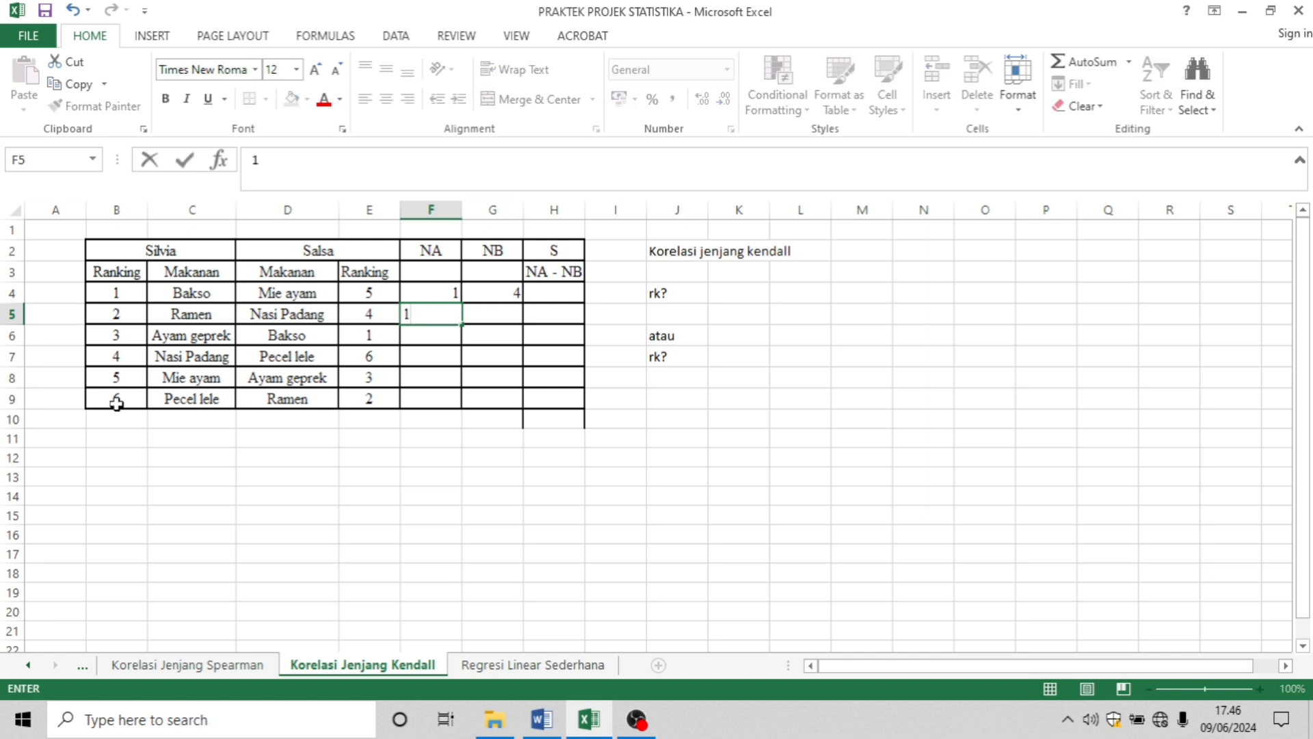
click(482, 300)
click(484, 314)
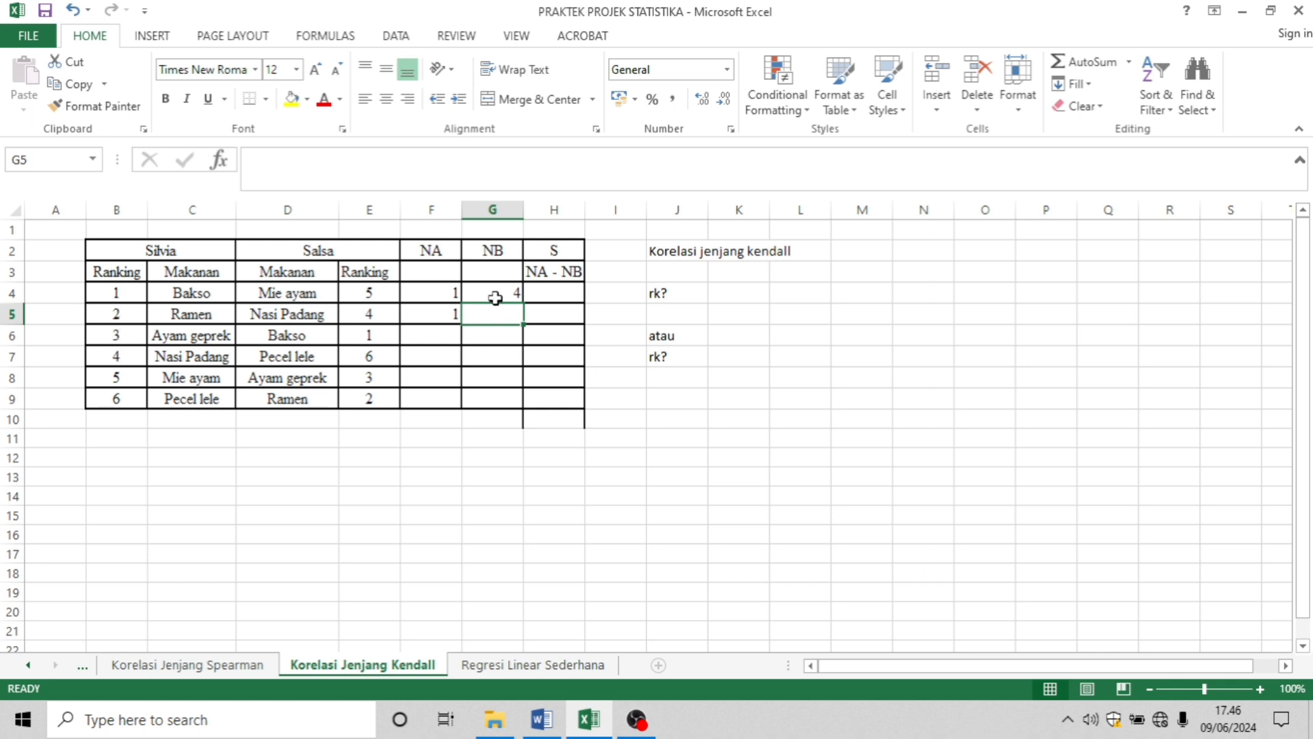
text(3)
Step: Enter NA 3 and NB 0 in row 6, and NA 1 and NB 2 in row 7
click(428, 334)
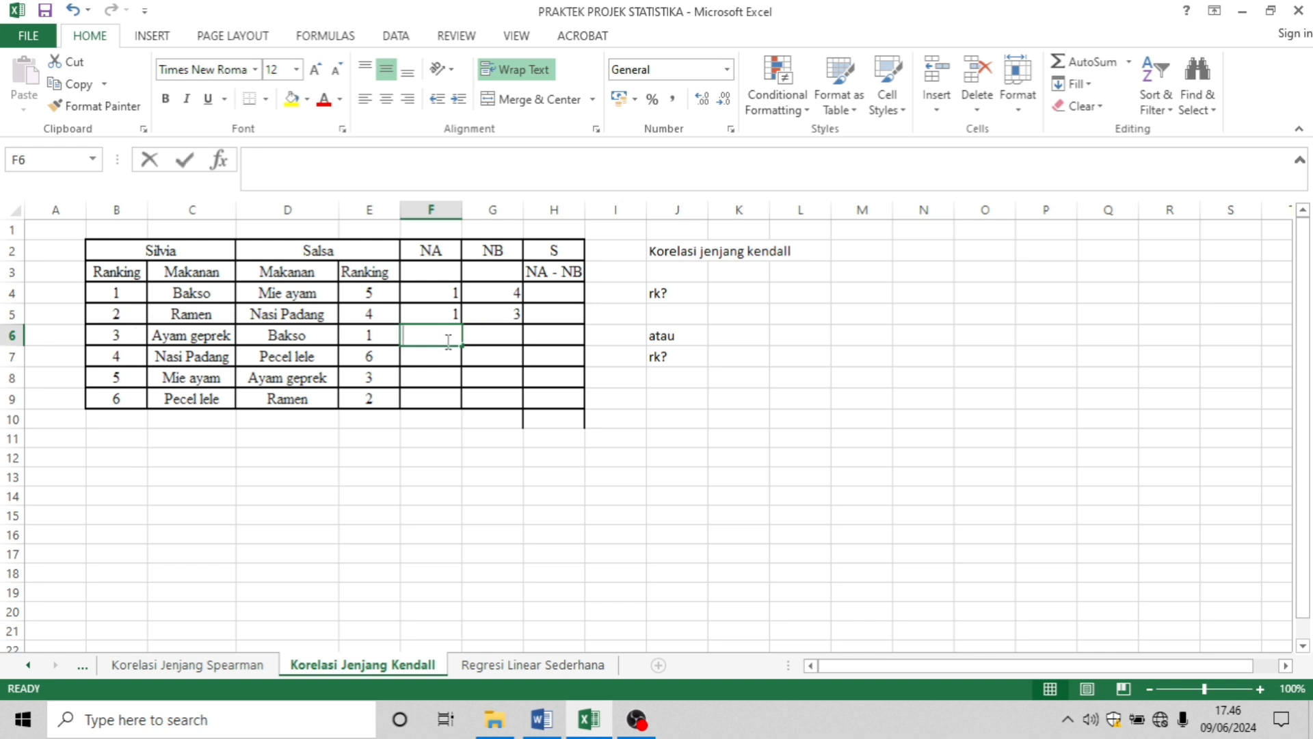
text(3)
key(Tab)
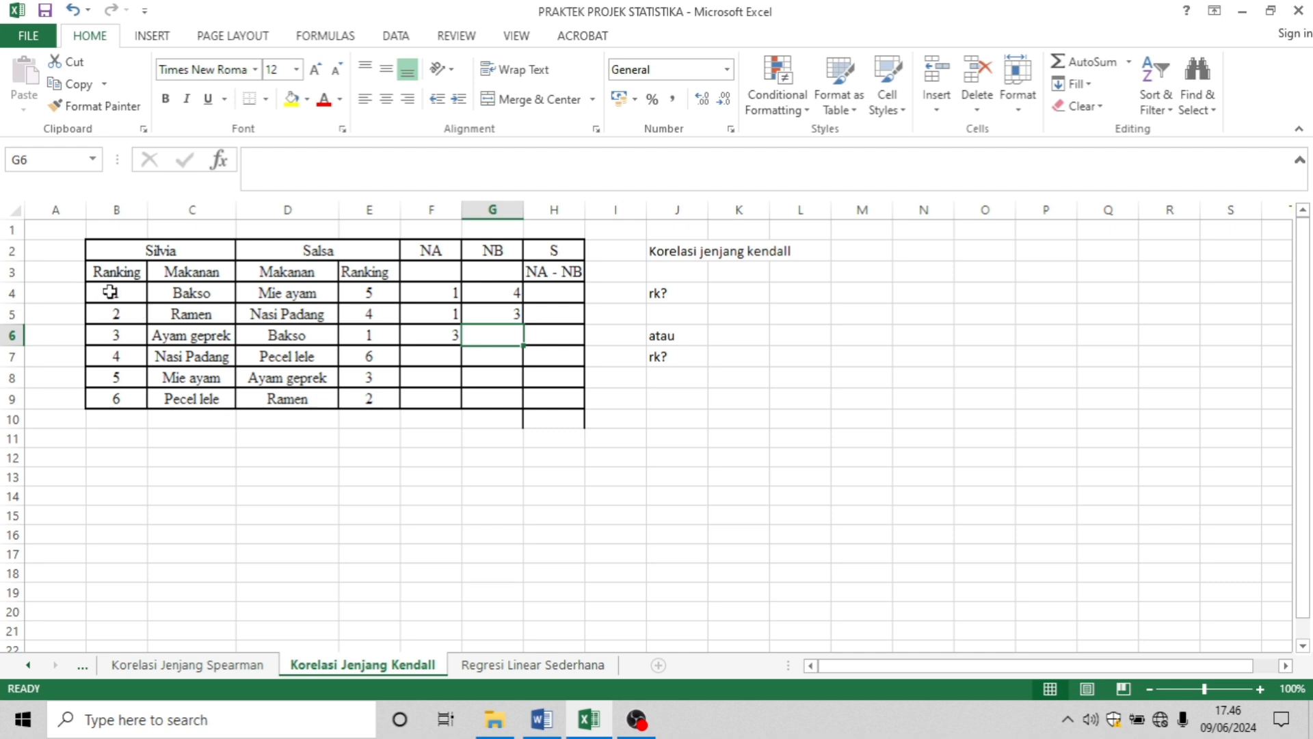
text(0)
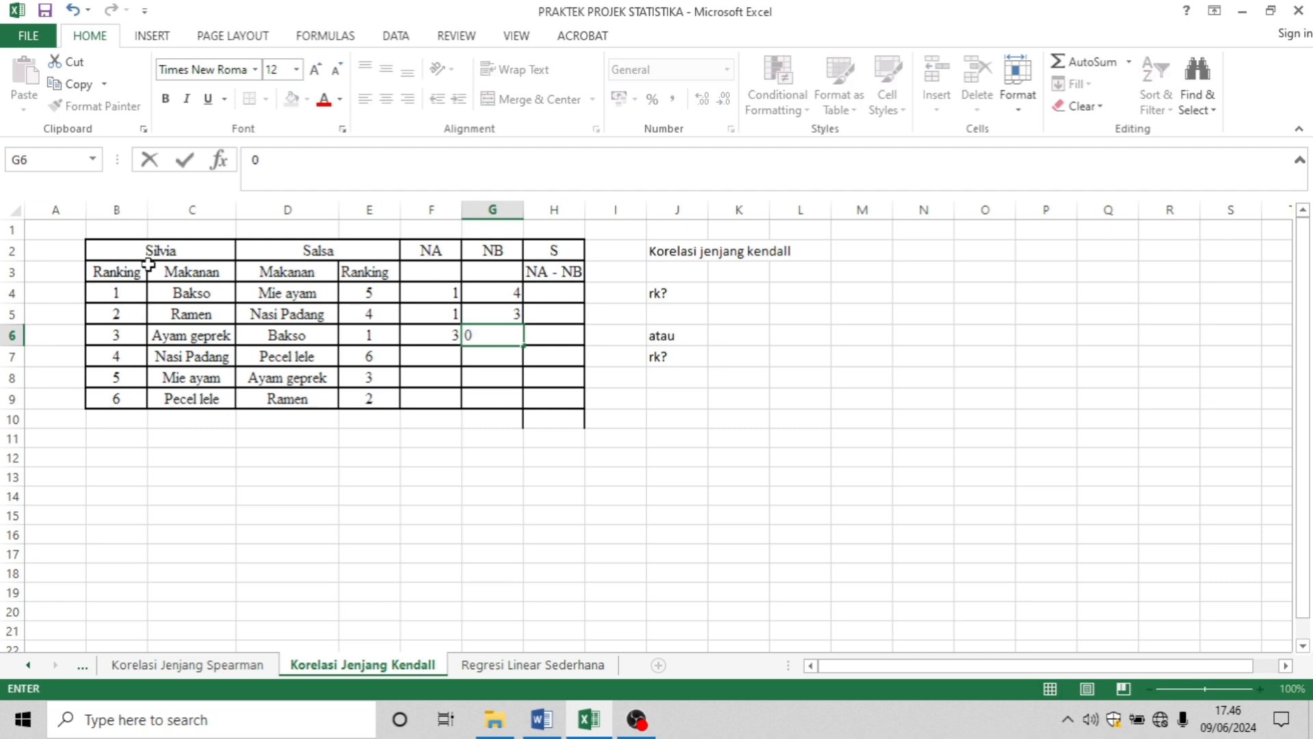
click(419, 358)
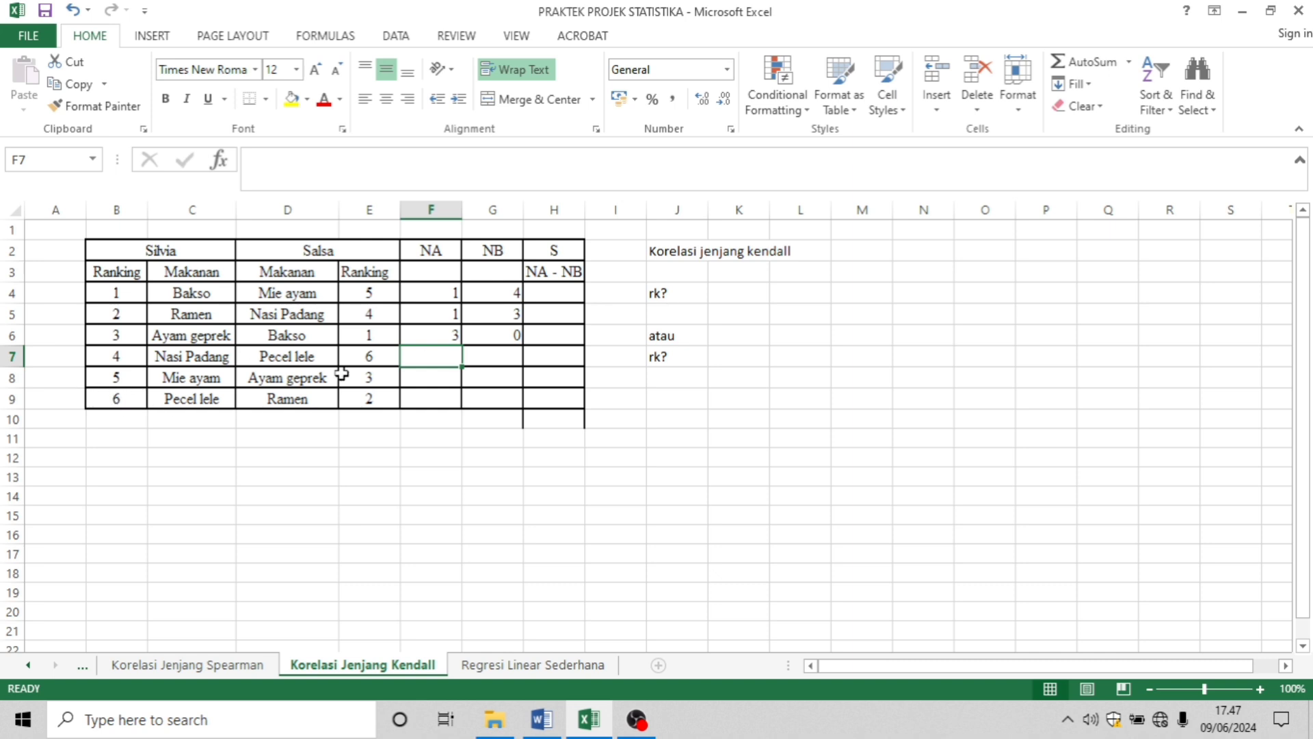
text(1)
key(Tab)
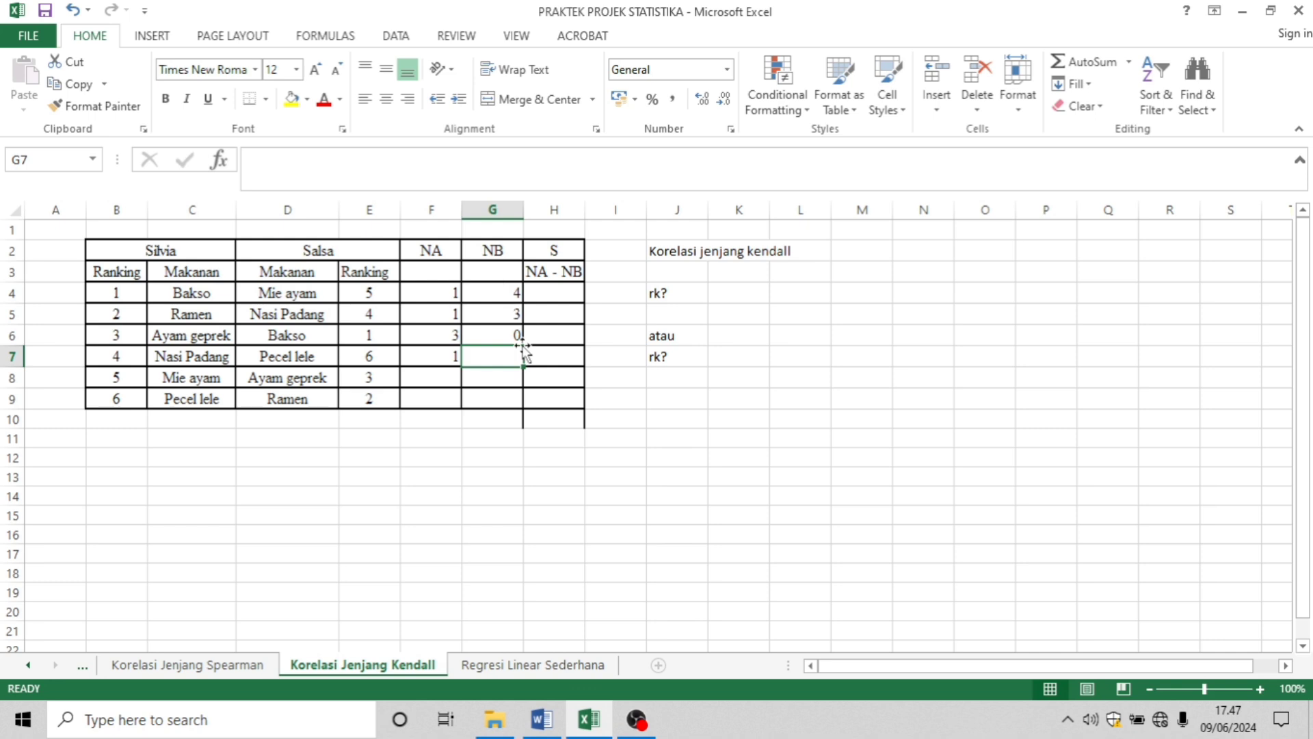
text(2)
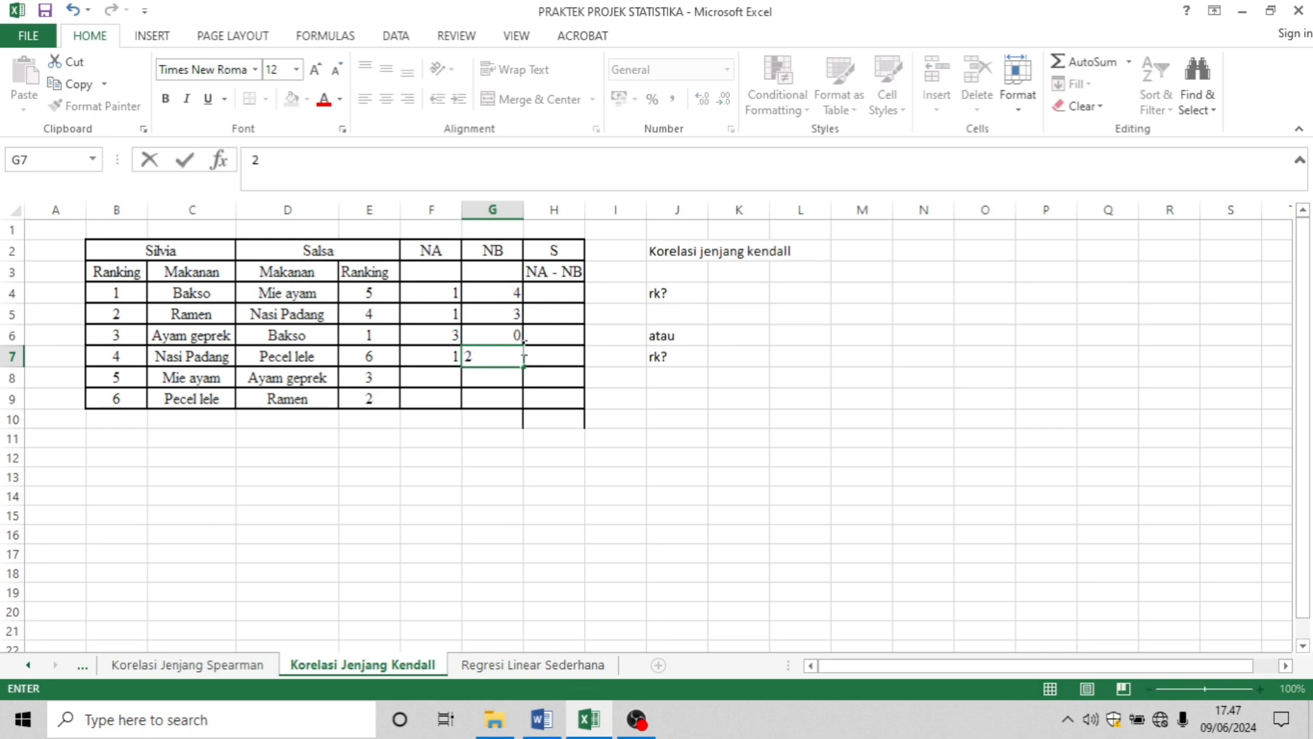
Step: Enter NA 0 and NB 1 in row 8, and NA 0 and NB 0 in row 9
click(442, 373)
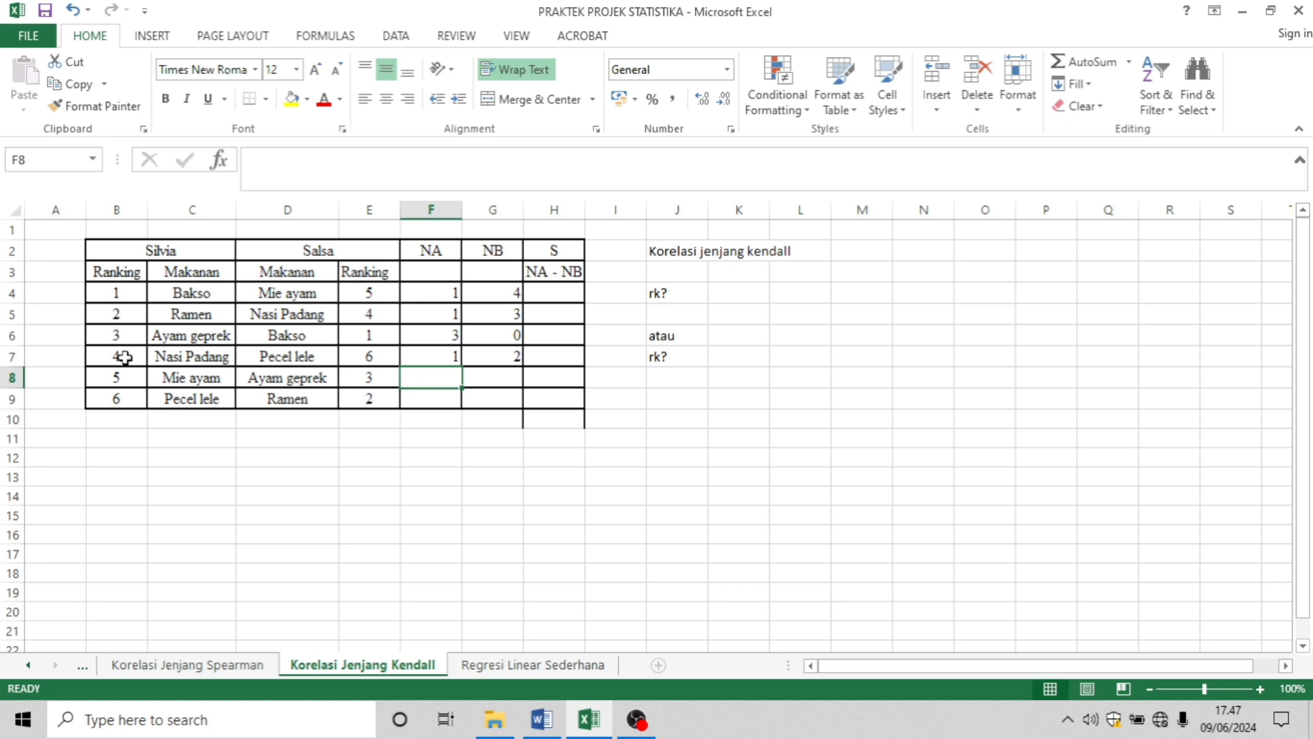
text(0)
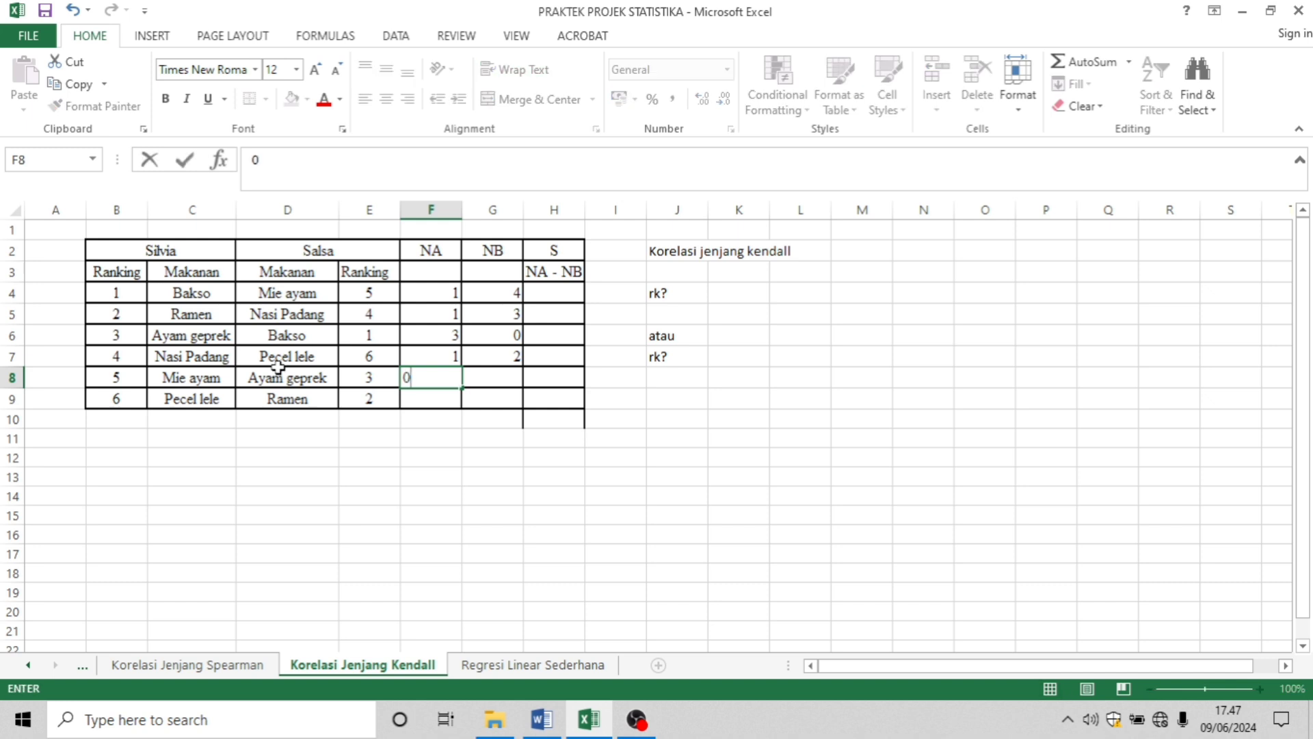
key(Tab)
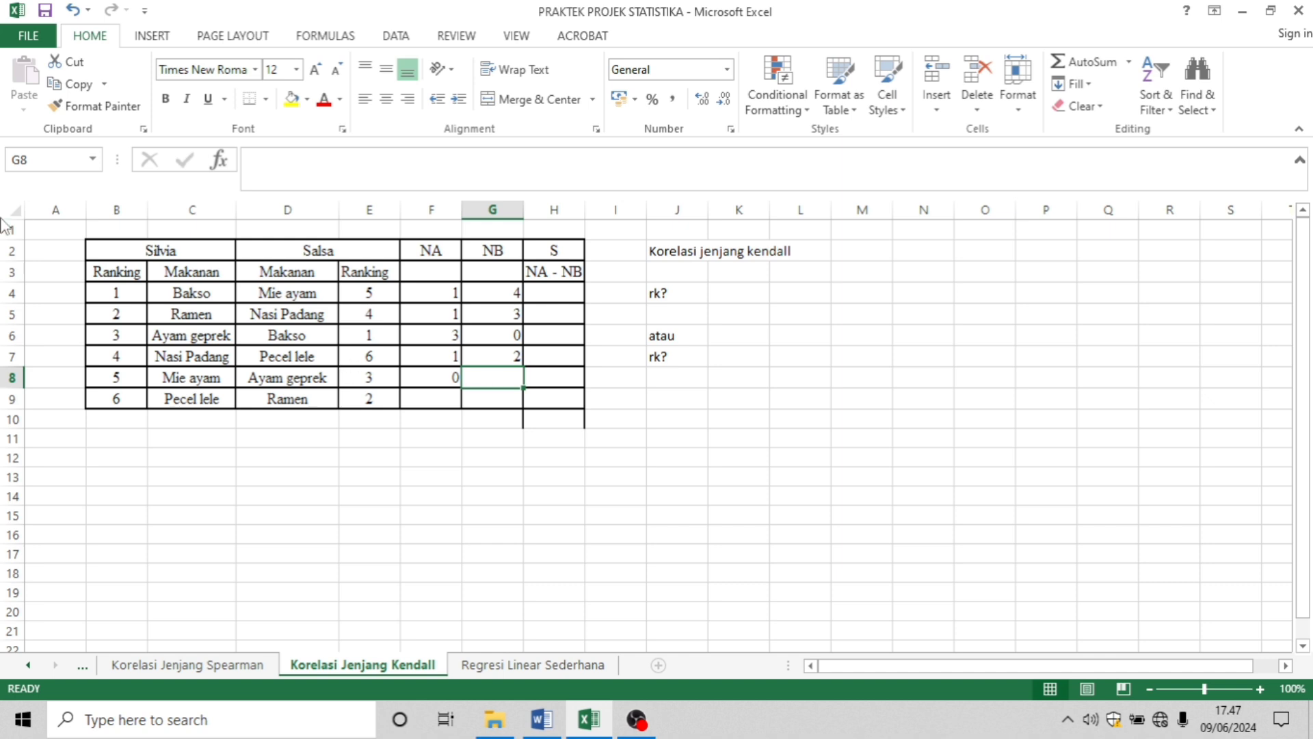
text(1)
click(438, 391)
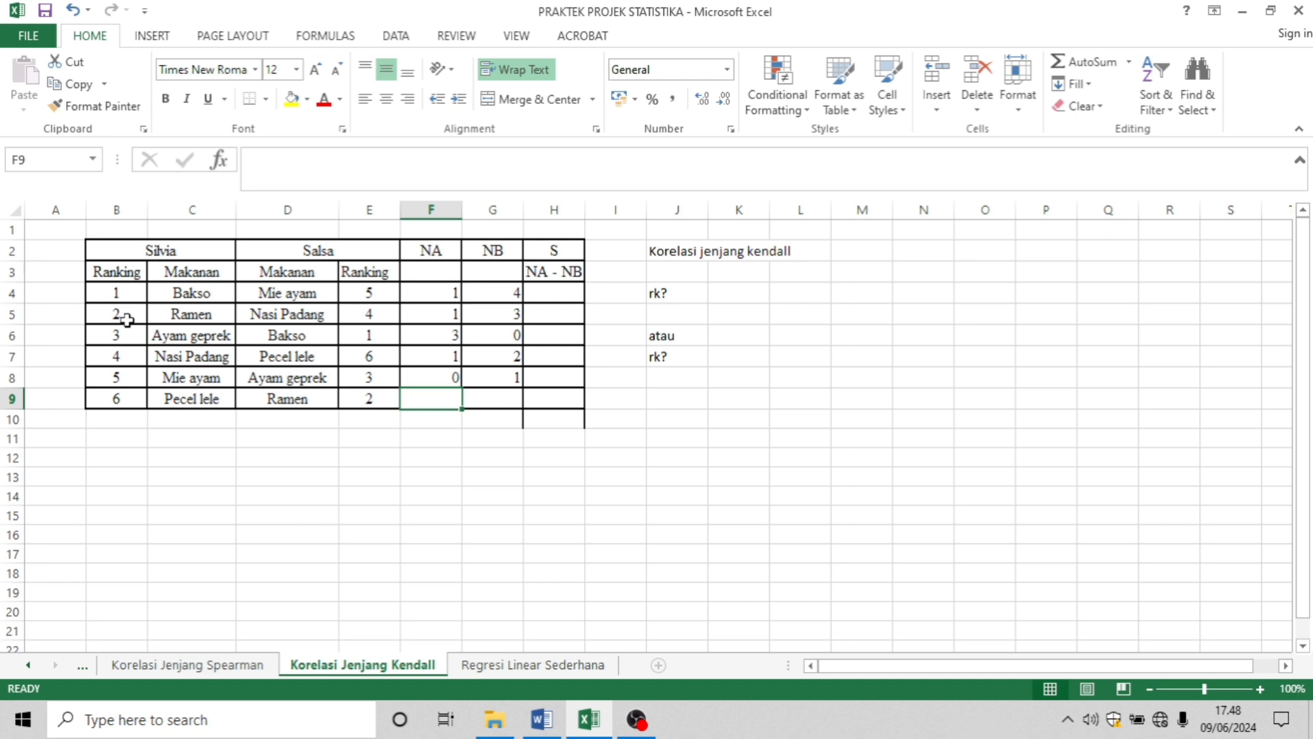
text(0)
click(472, 397)
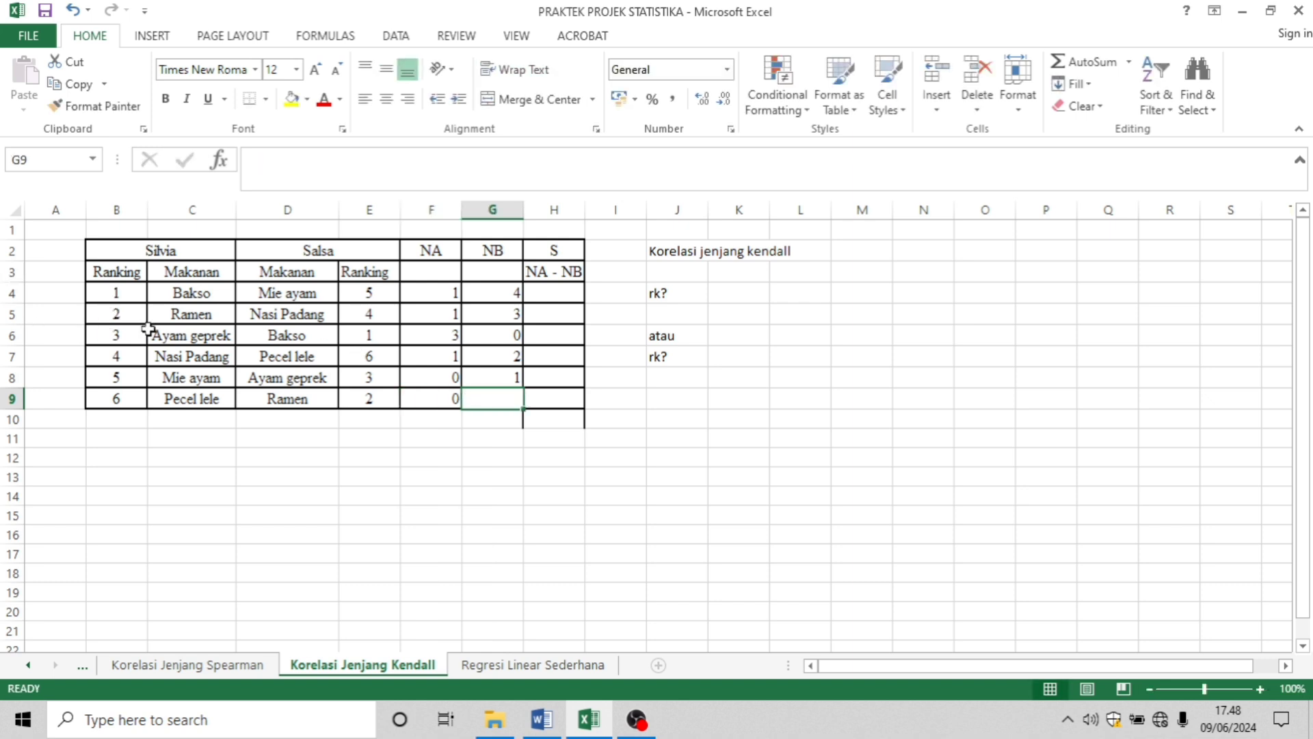
text(0)
key(Return)
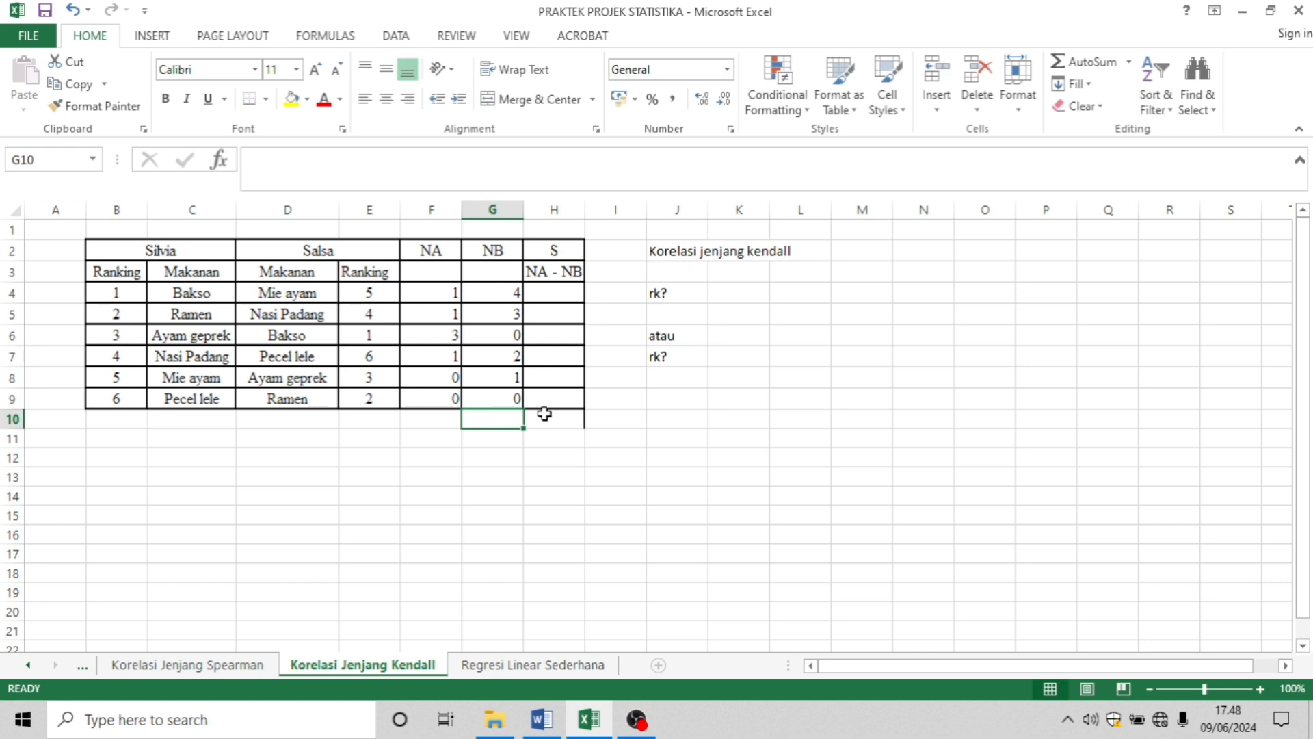
Step: Calculate S for the first ranking in H4 with =F4-G4 and fill the formula down to H9
click(524, 295)
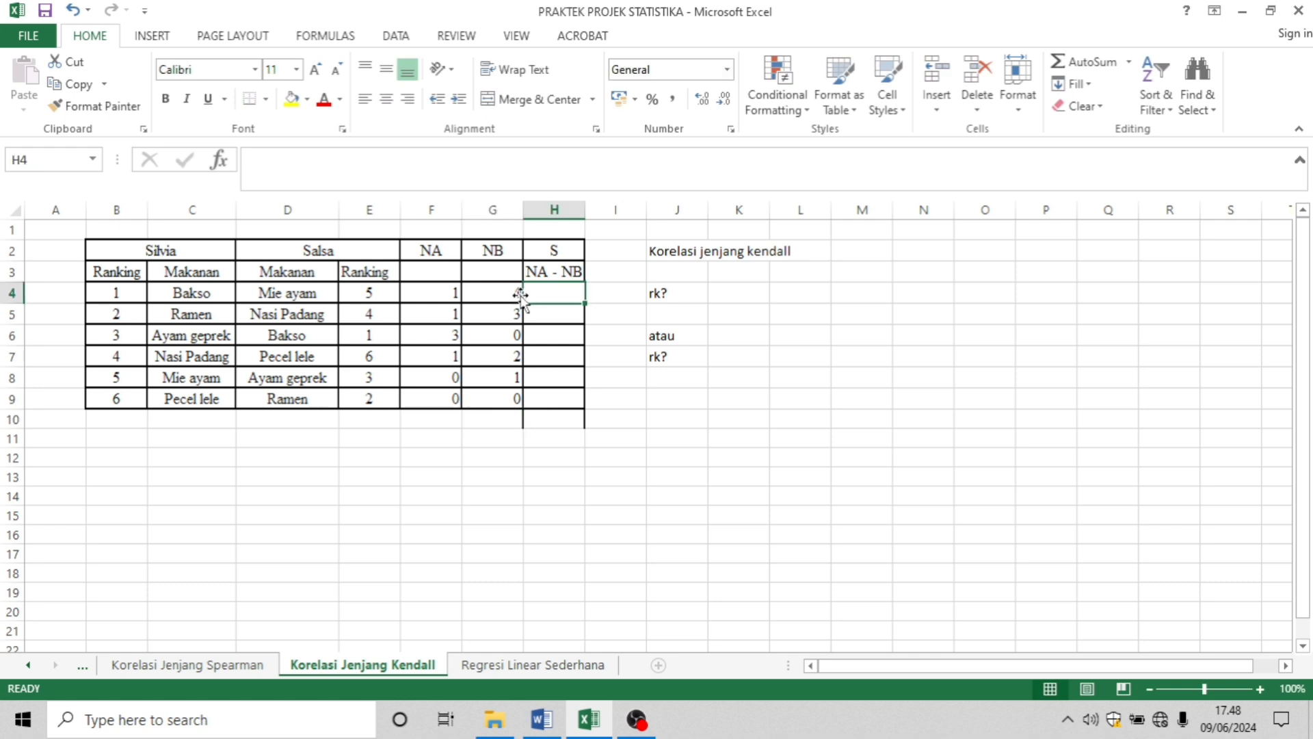
text(=)
key(Escape)
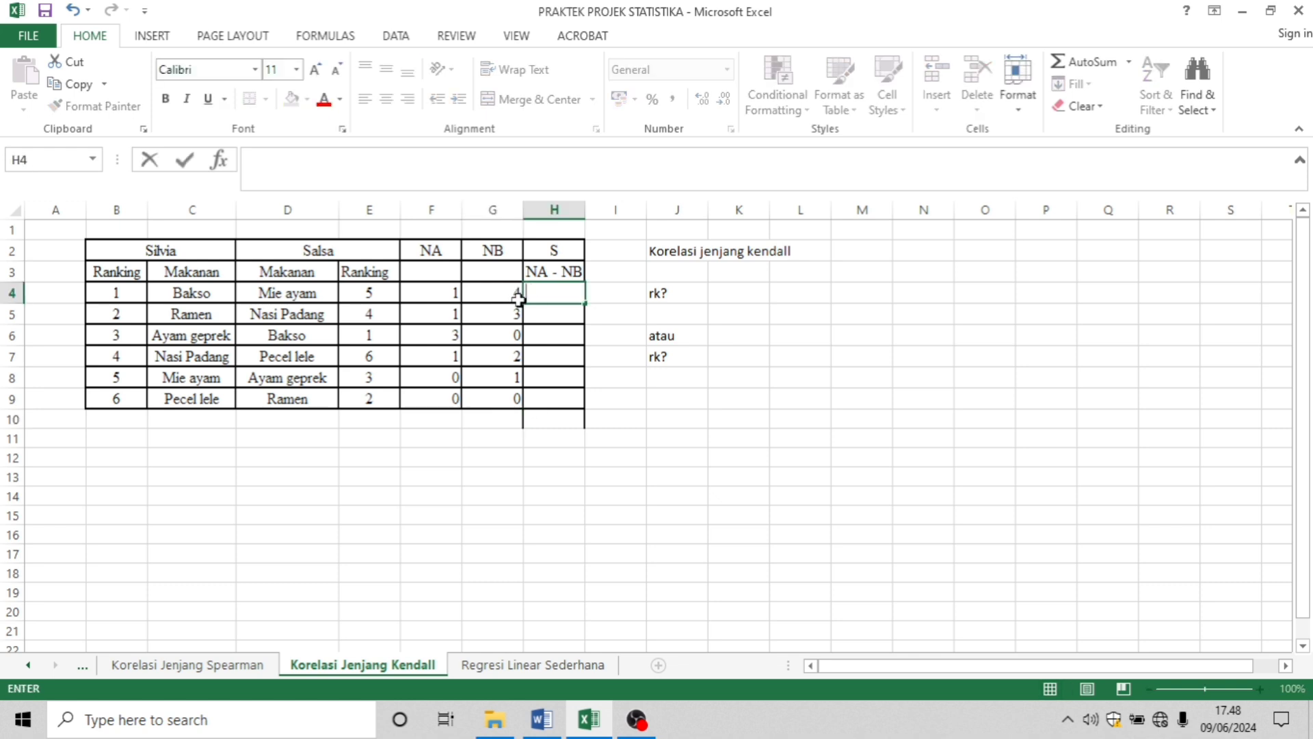
text(=)
click(438, 293)
text(-)
click(492, 293)
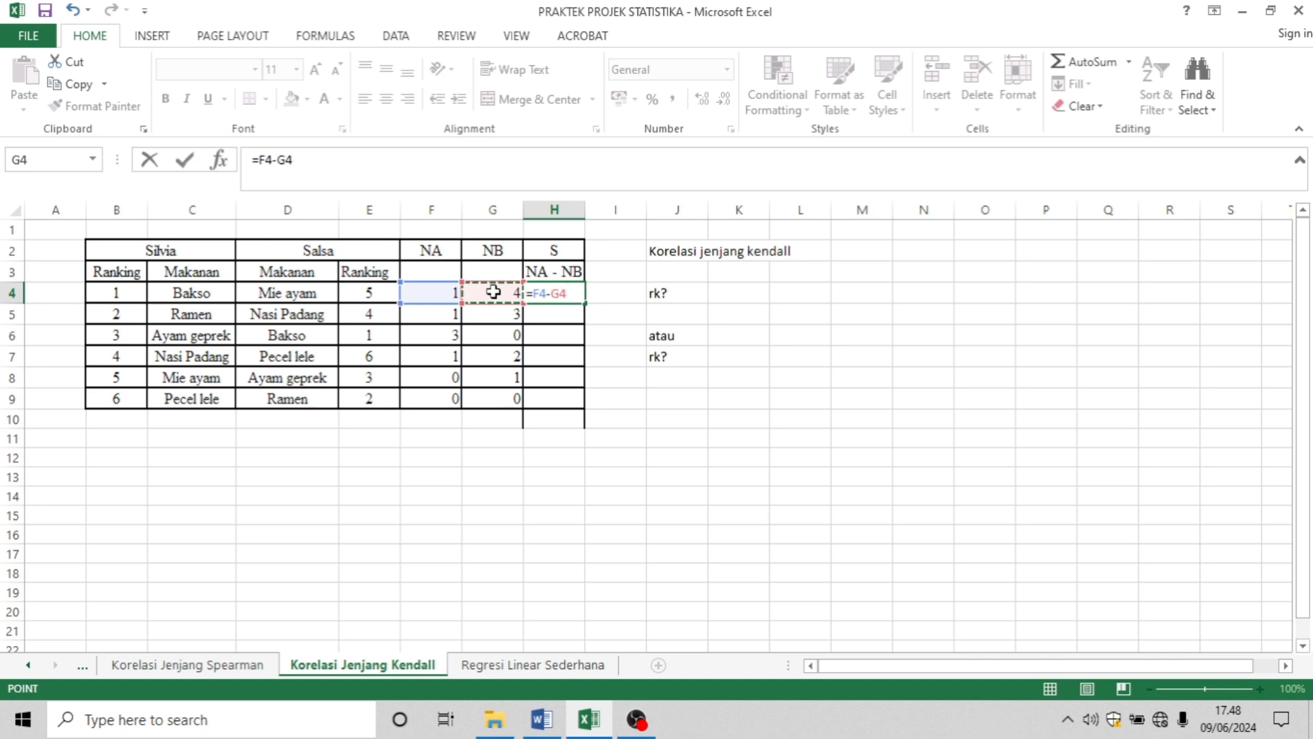
key(Return)
click(556, 292)
drag(584, 303, 583, 403)
Step: Total the S column in H10 with a SUM of H4:H9
click(559, 418)
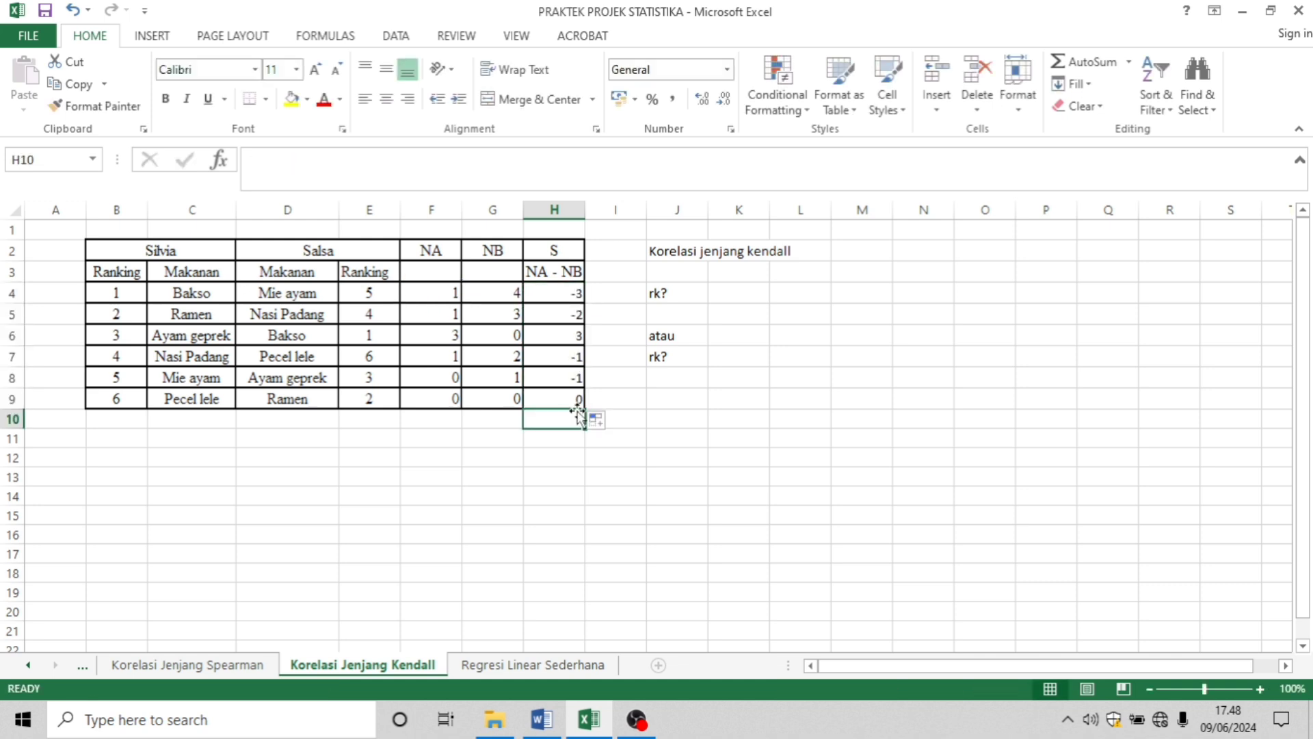
text(=sum()
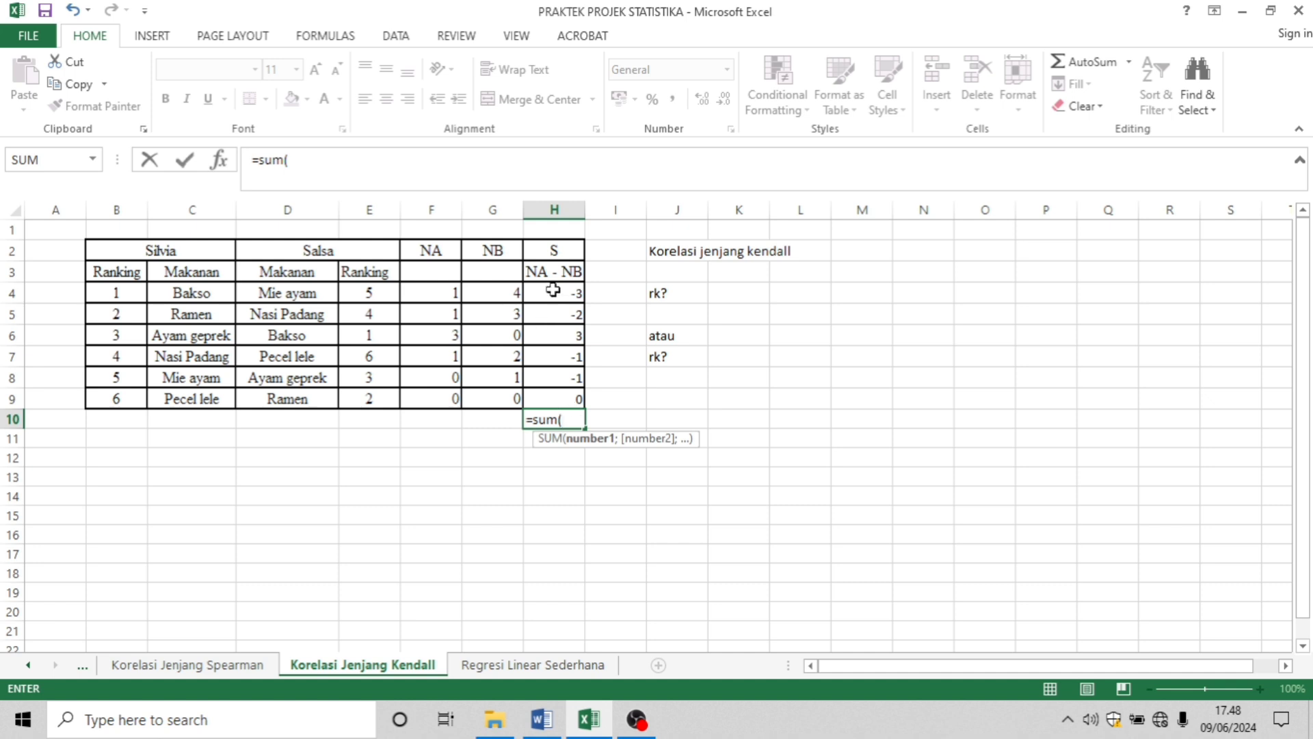
drag(551, 286, 576, 402)
key(Return)
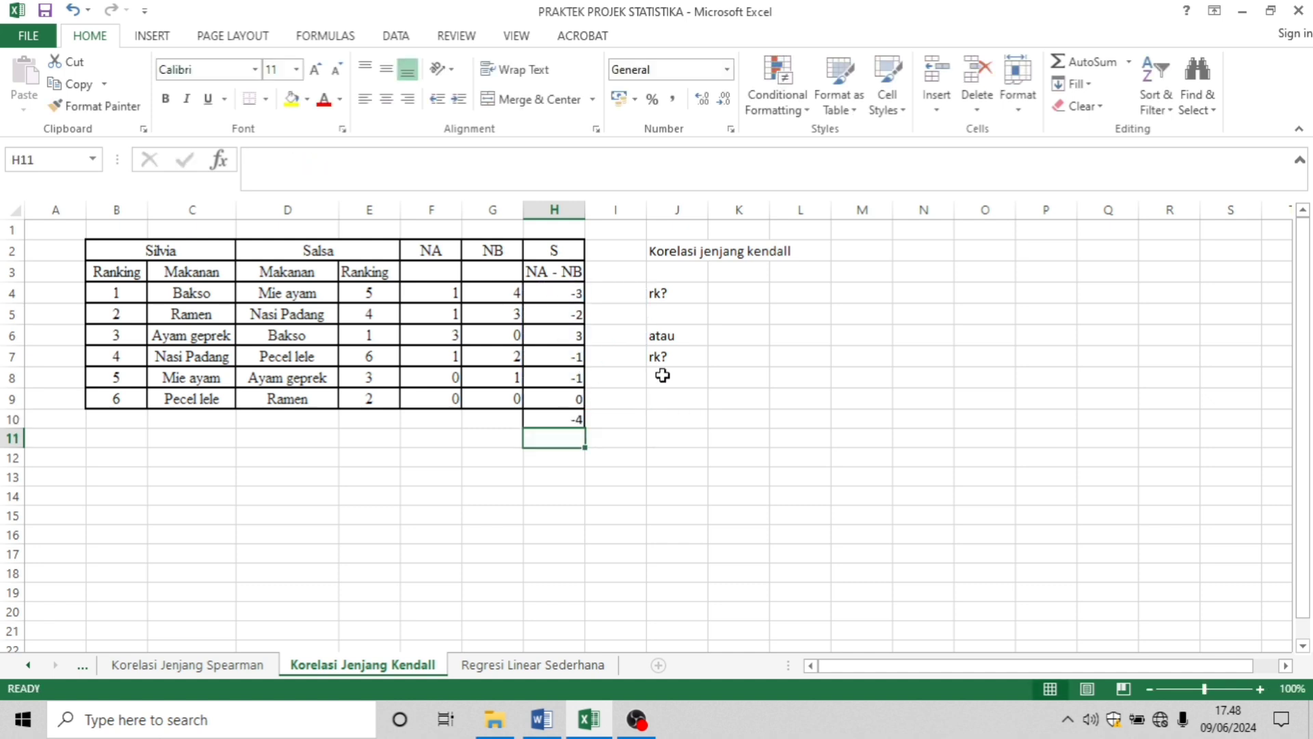
Step: Calculate the first Kendall coefficient in K4 as =(H10)/(1/2*6*(6-1)), accepting the suggested multiplication-sign correction
click(757, 293)
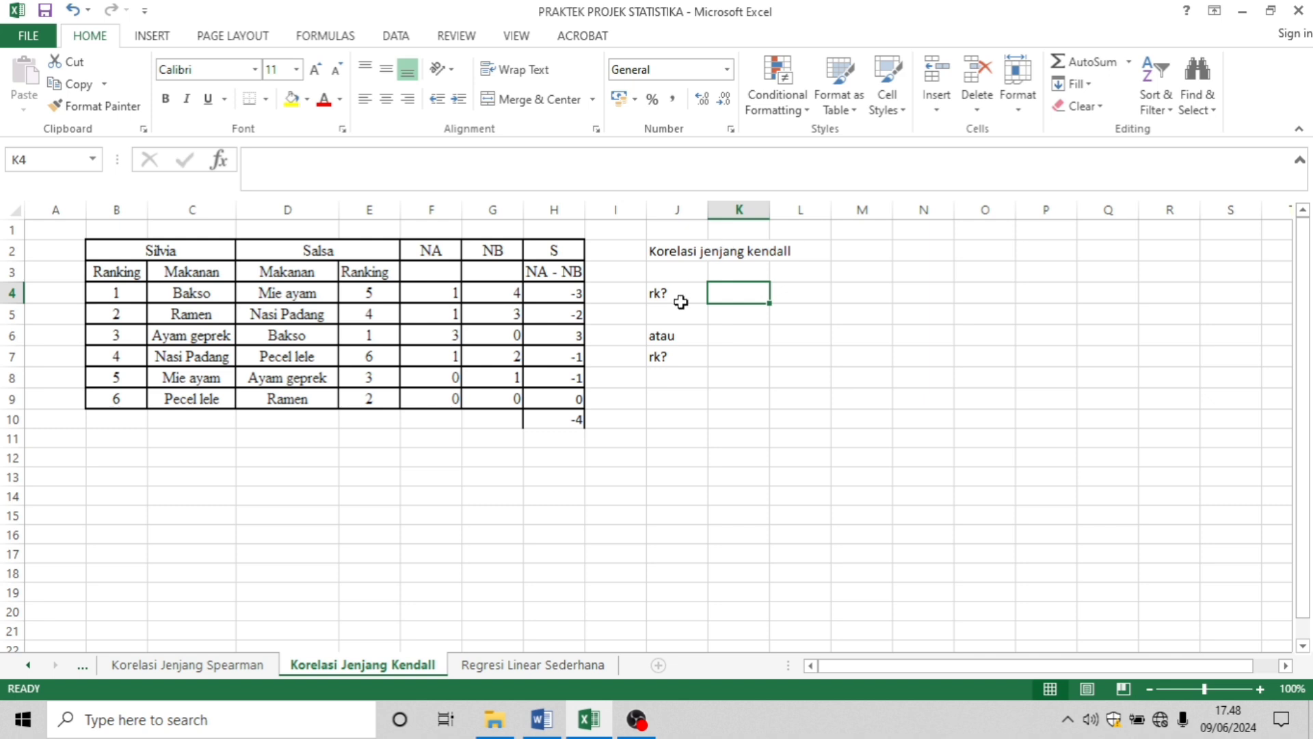
text(=)
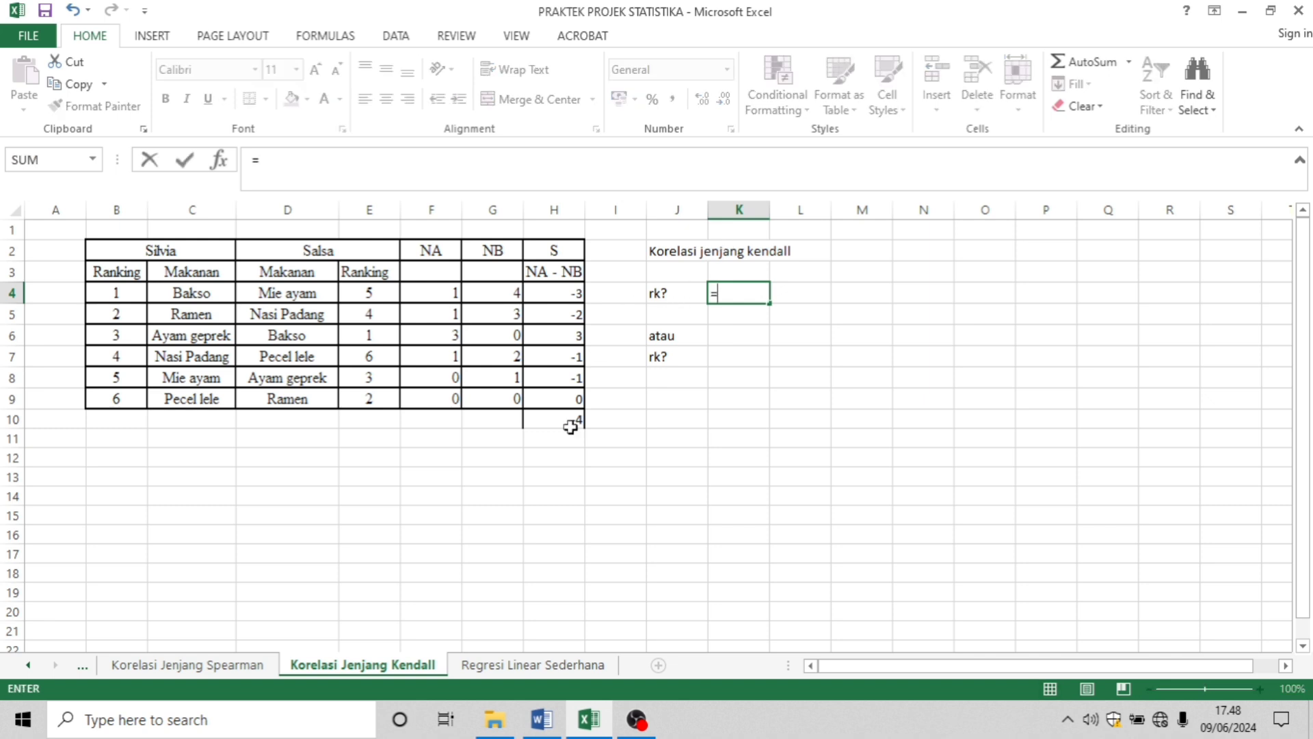
click(568, 423)
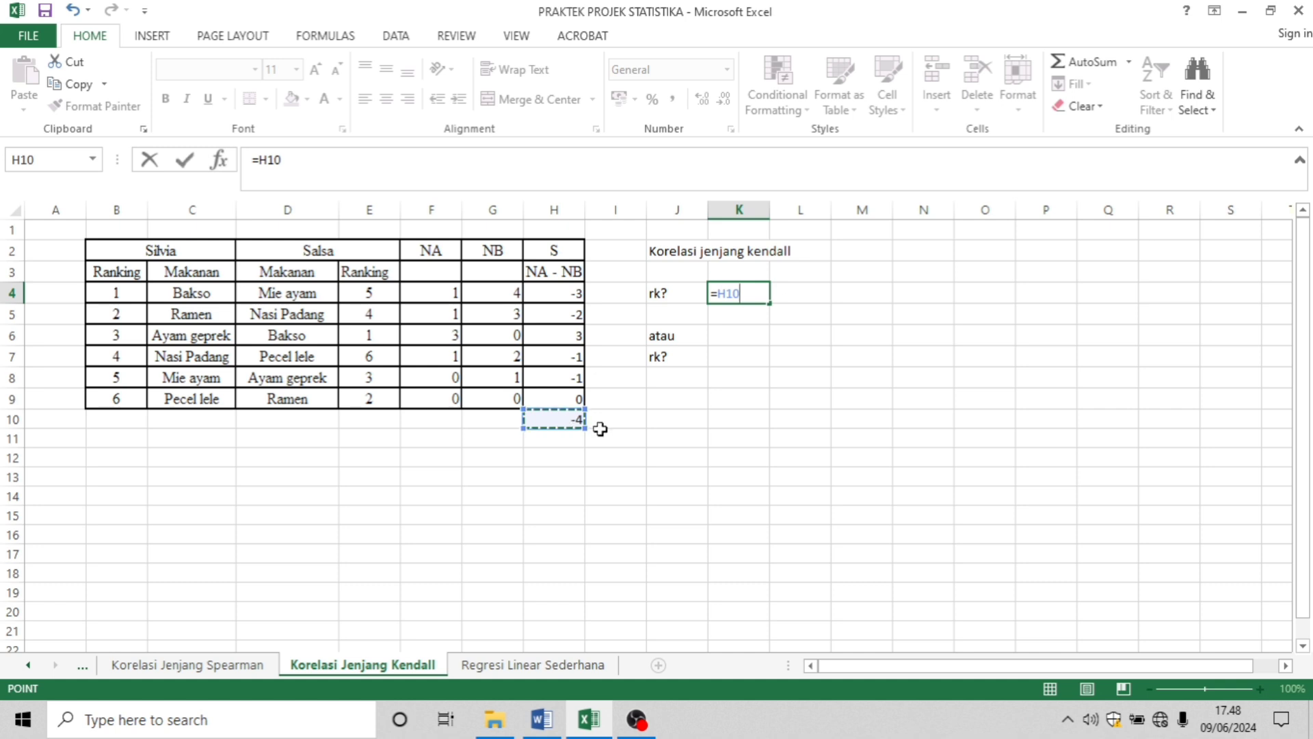
text())
click(717, 293)
text(()
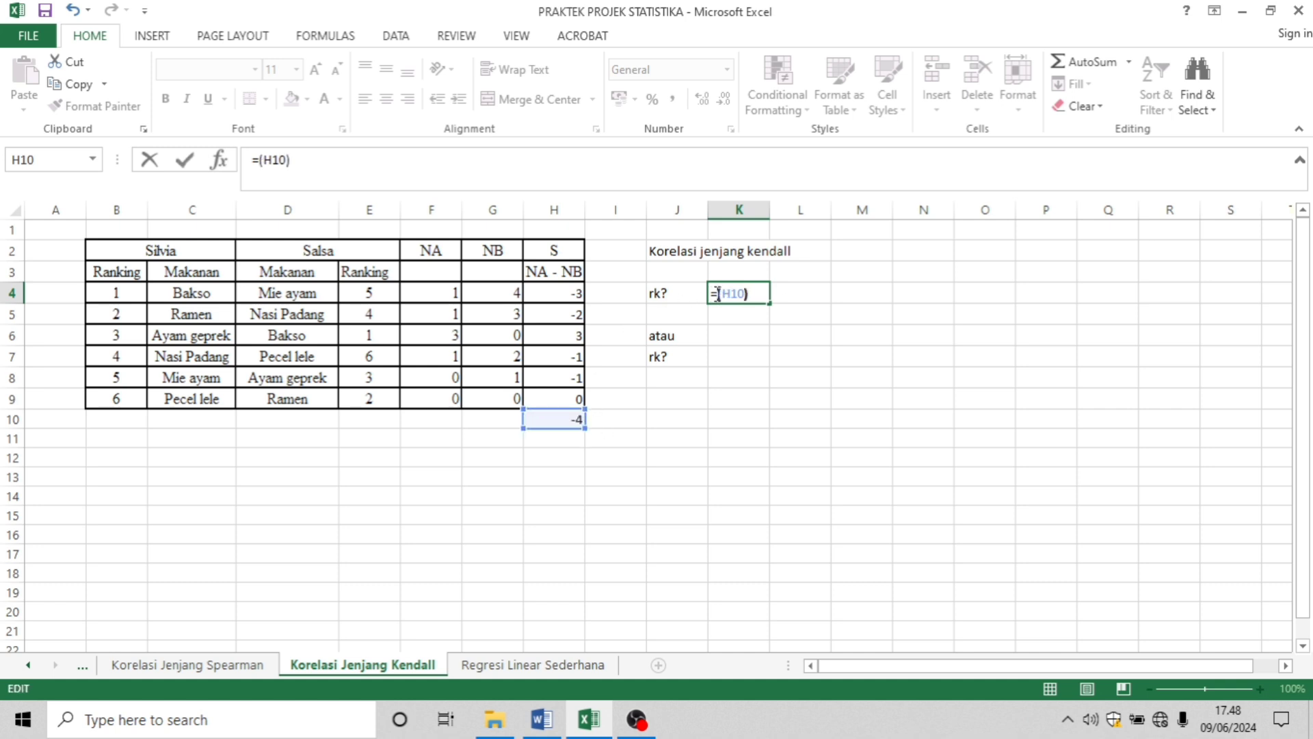
click(756, 290)
text(/(1/2*)
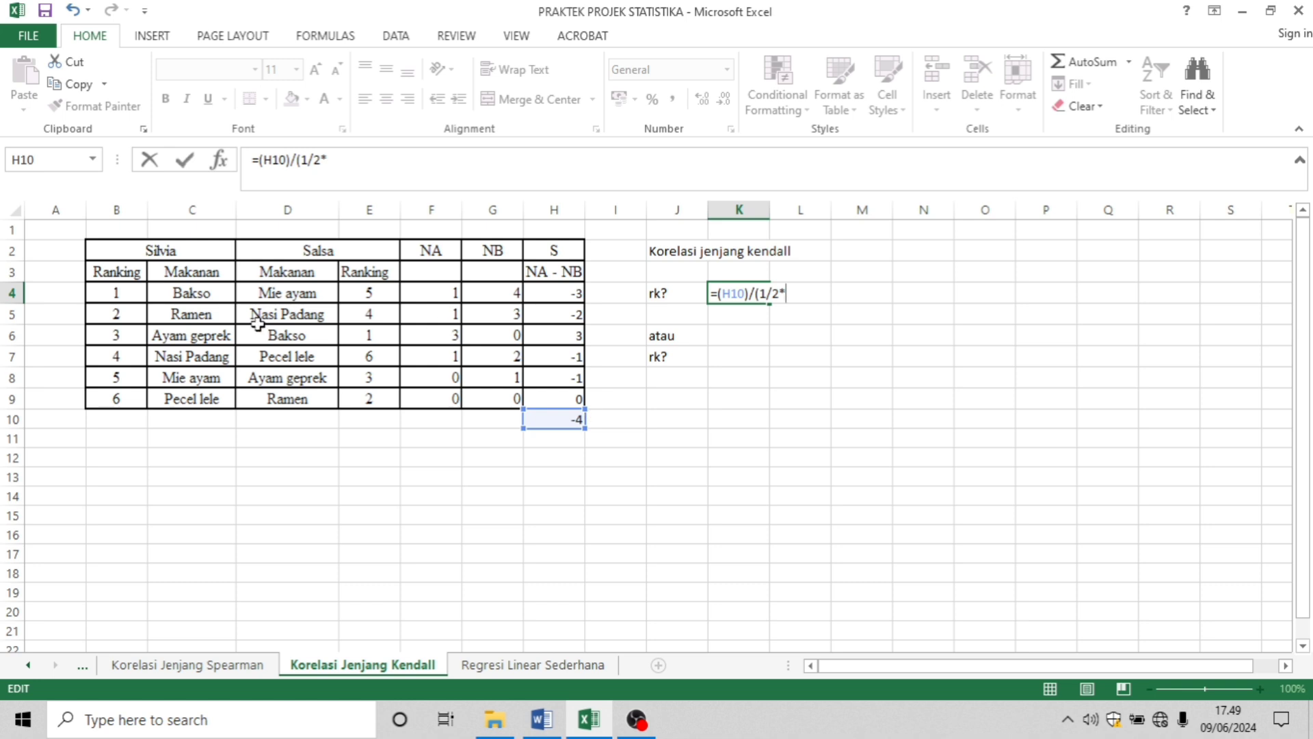
text(6(6-1))
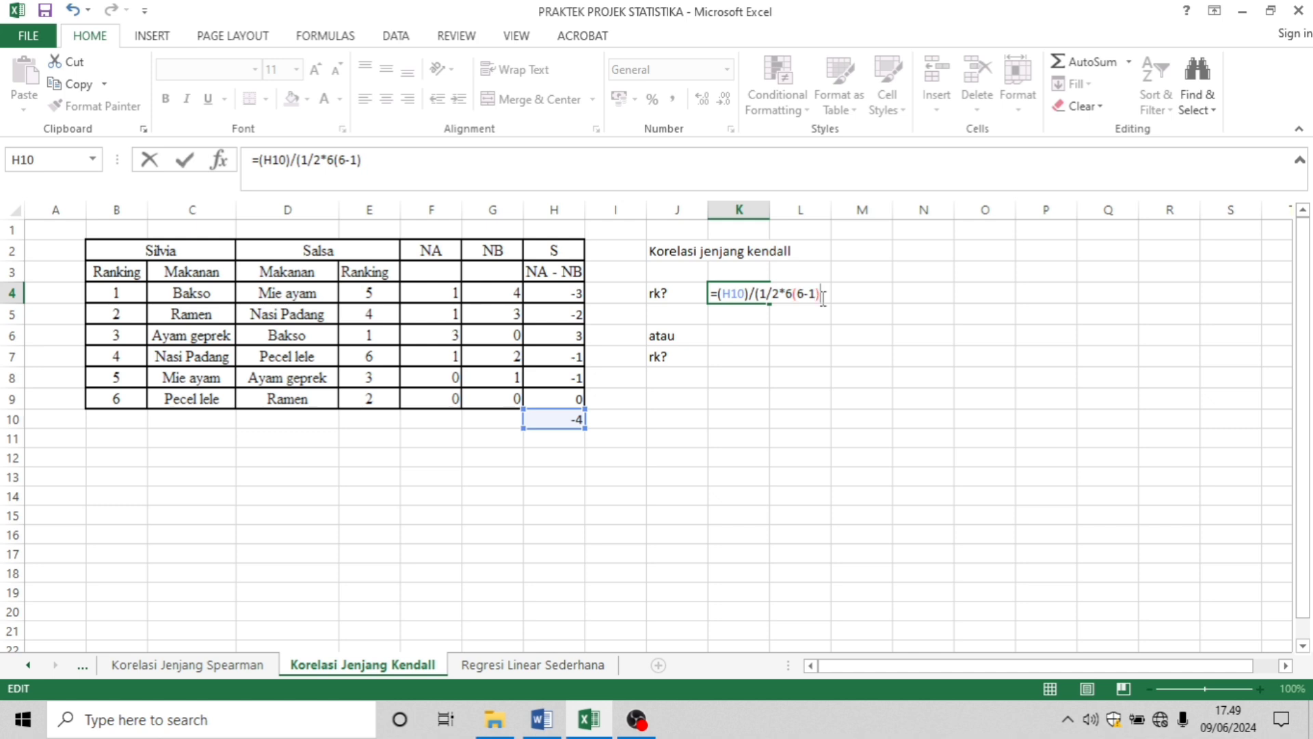
text())
key(Return)
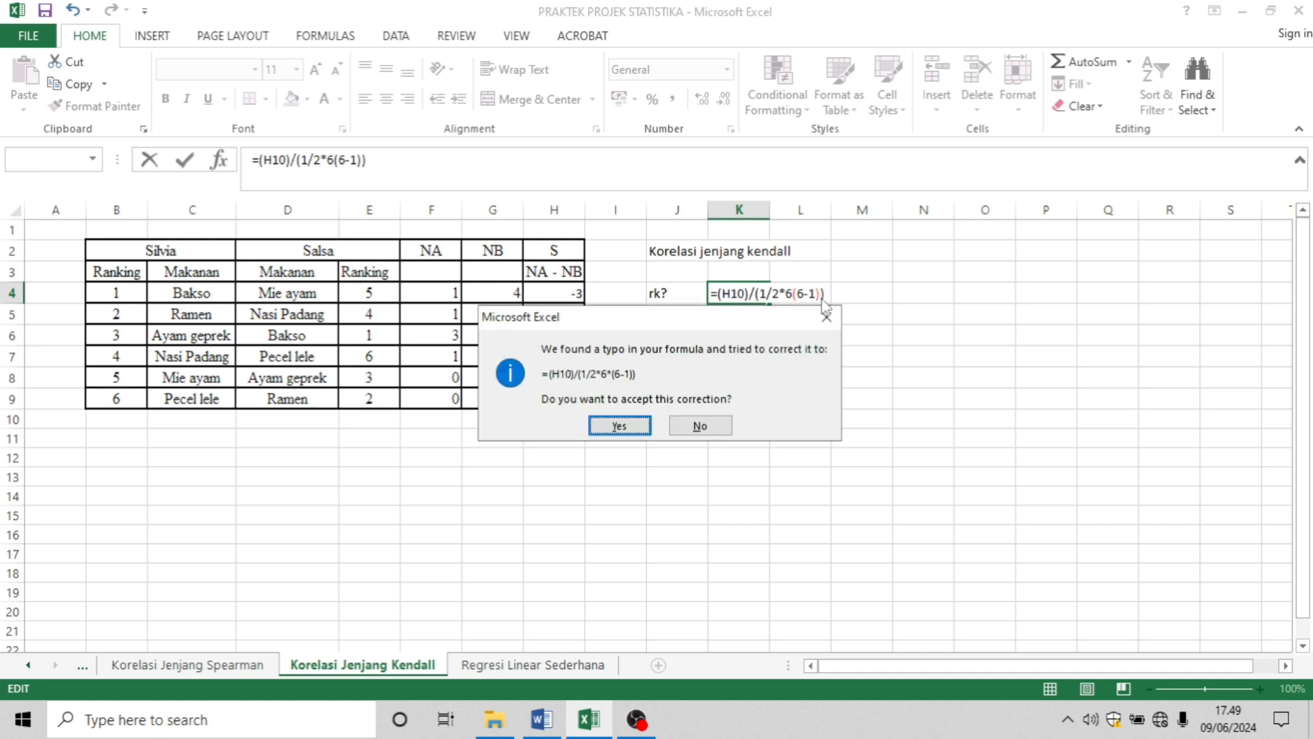
click(645, 426)
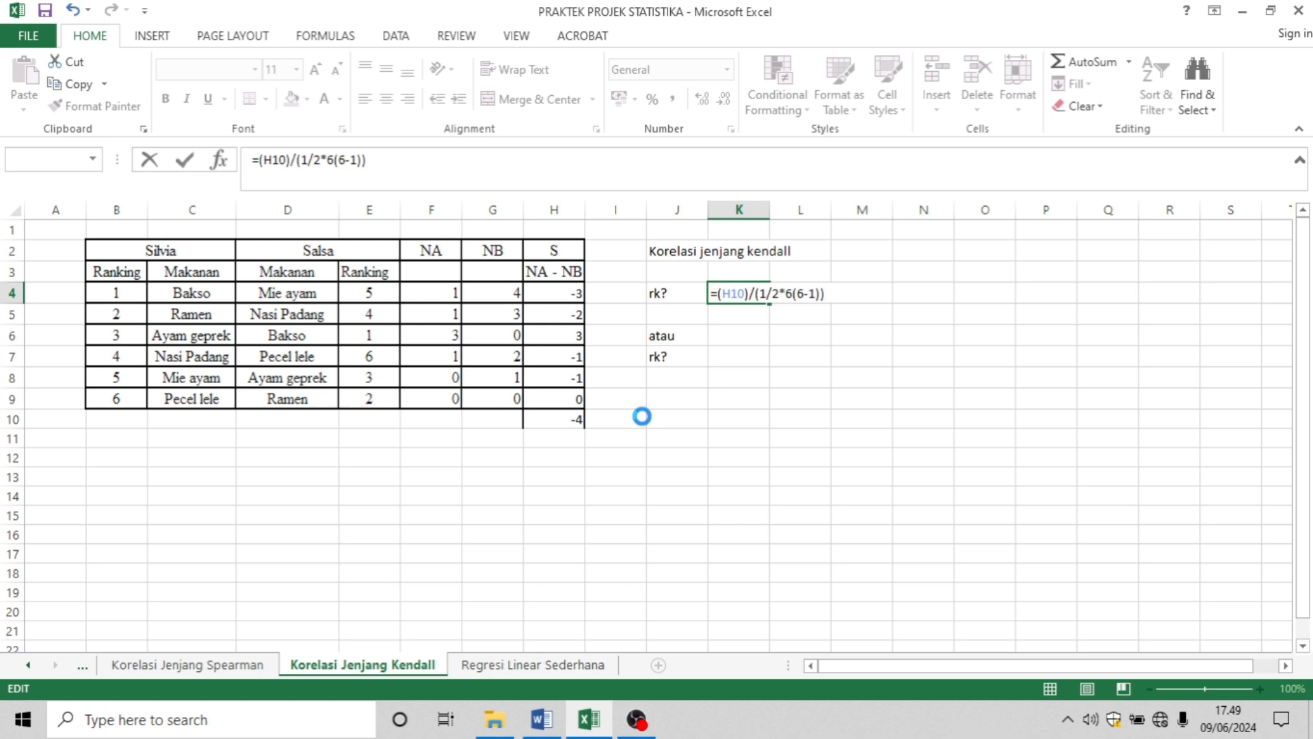
double_click(731, 293)
key(Return)
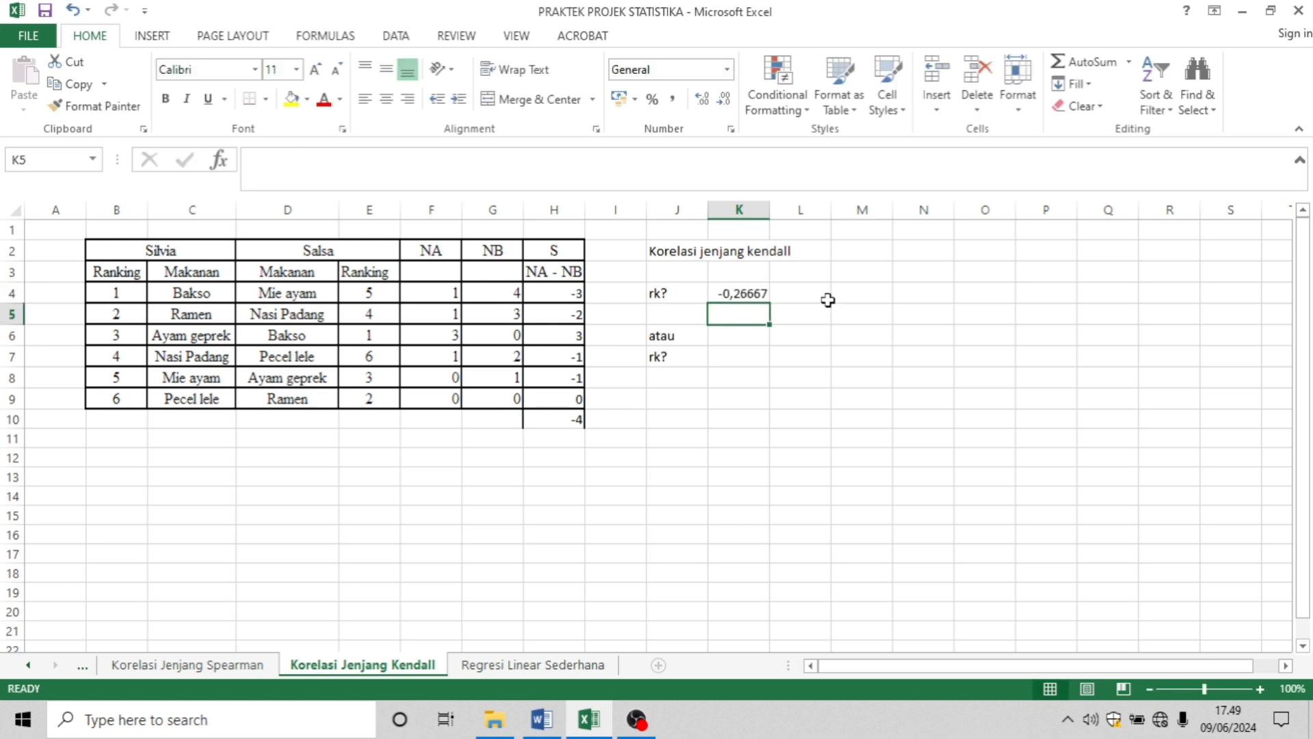
Step: Calculate the alternative Kendall coefficient in K7 as =(2*H10)/(6*(6-1)), accepting the suggested formula correction
click(752, 363)
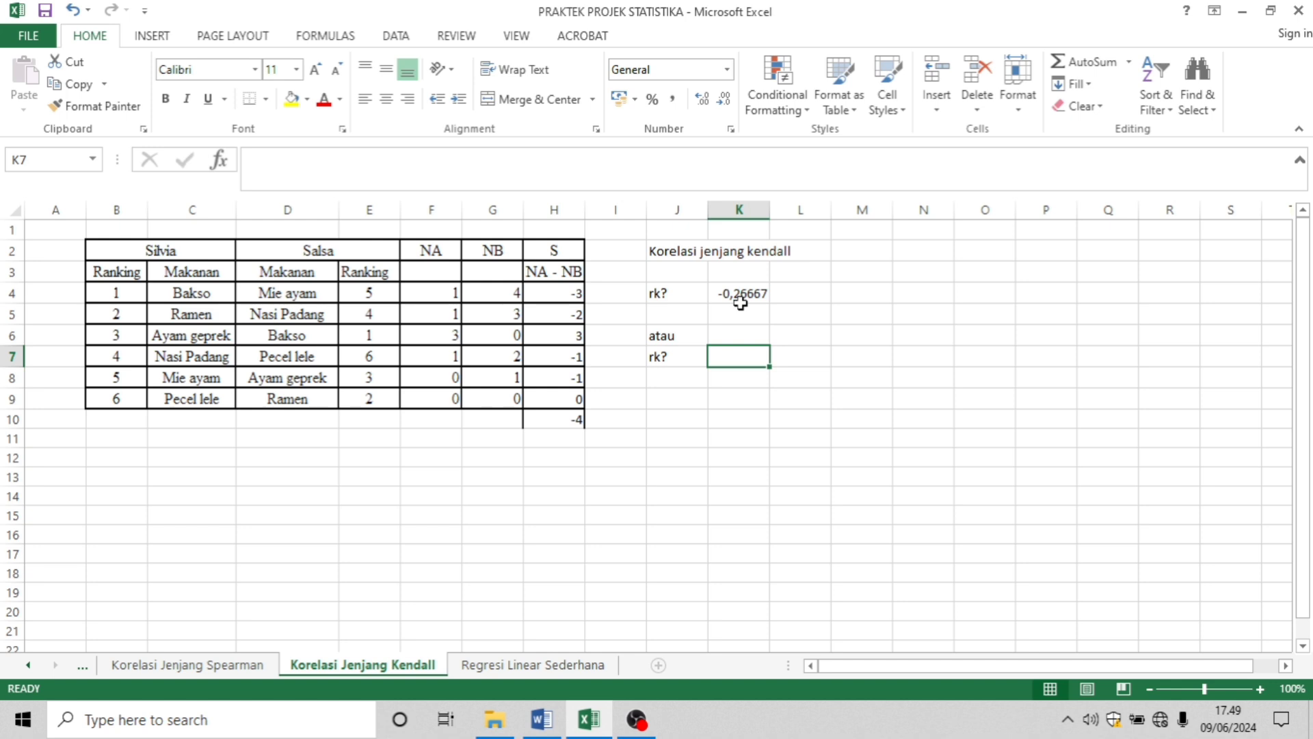
text(=2)
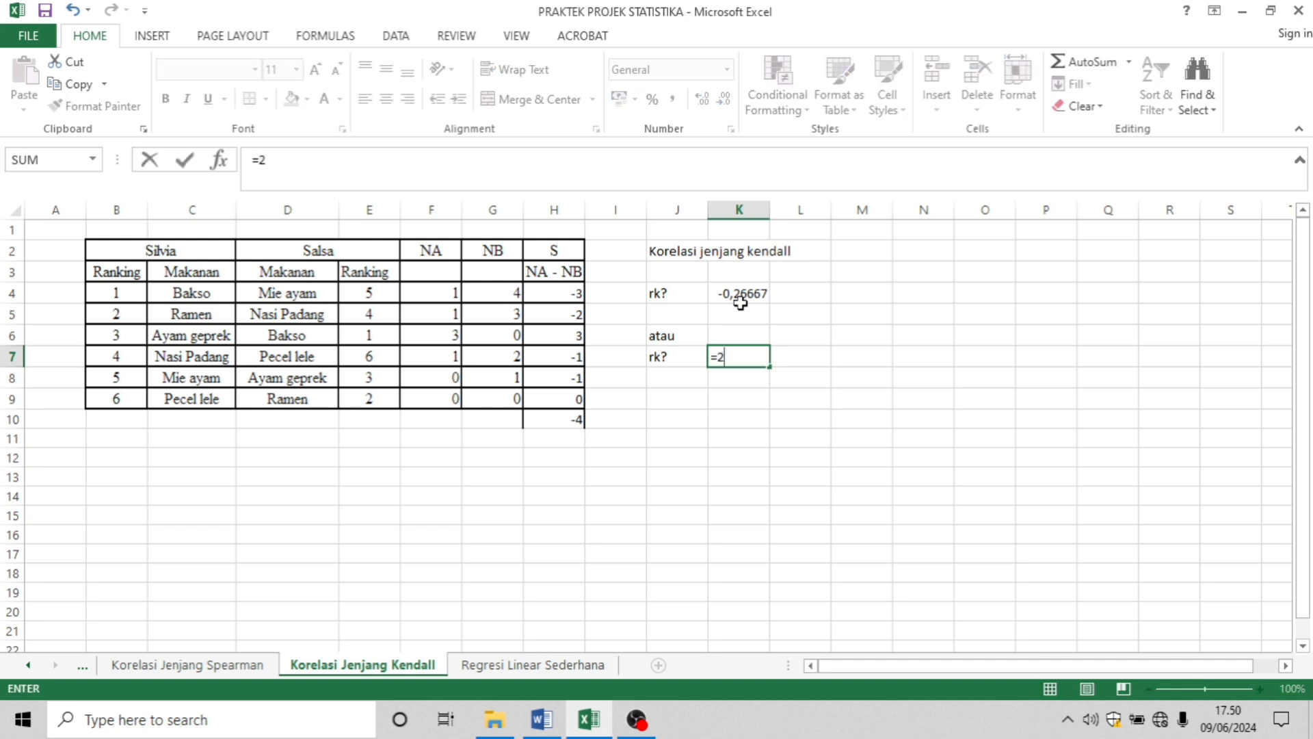
text(*)
click(552, 422)
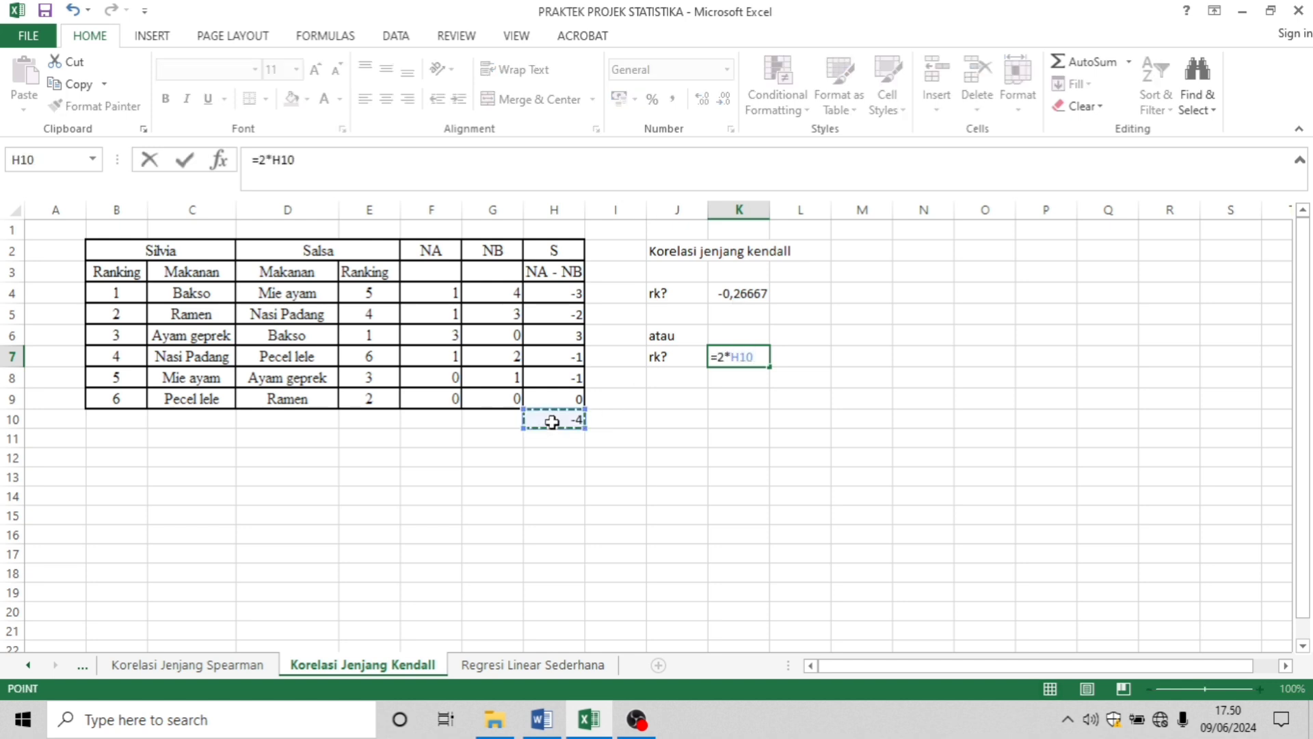
text())
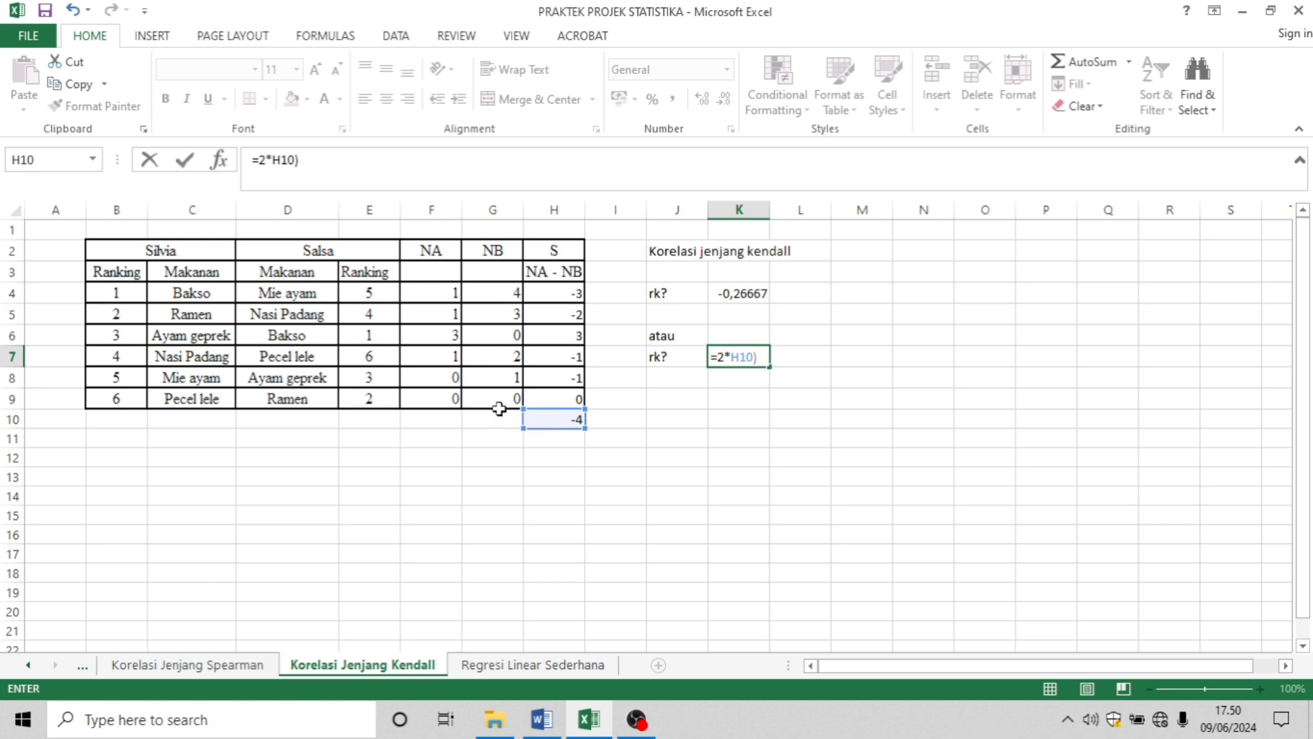
click(719, 355)
text((2*H10))
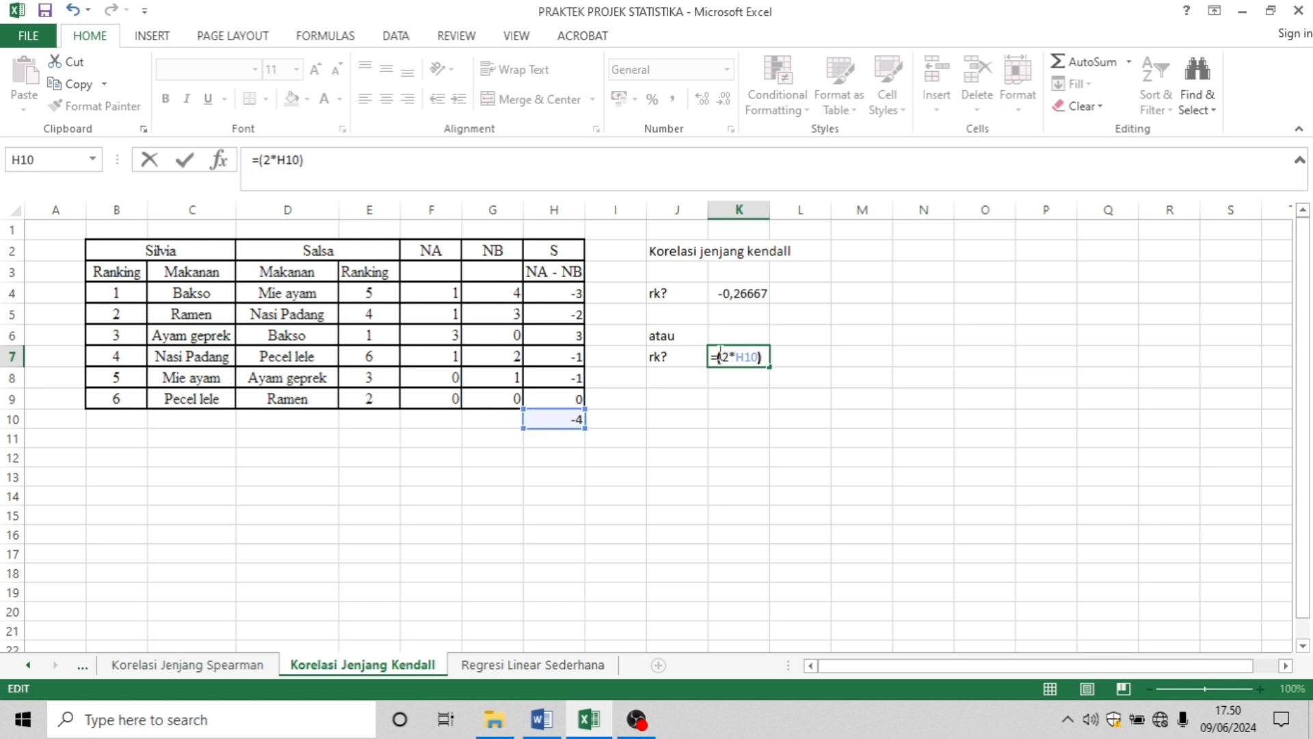
text(/(6(6-1)))
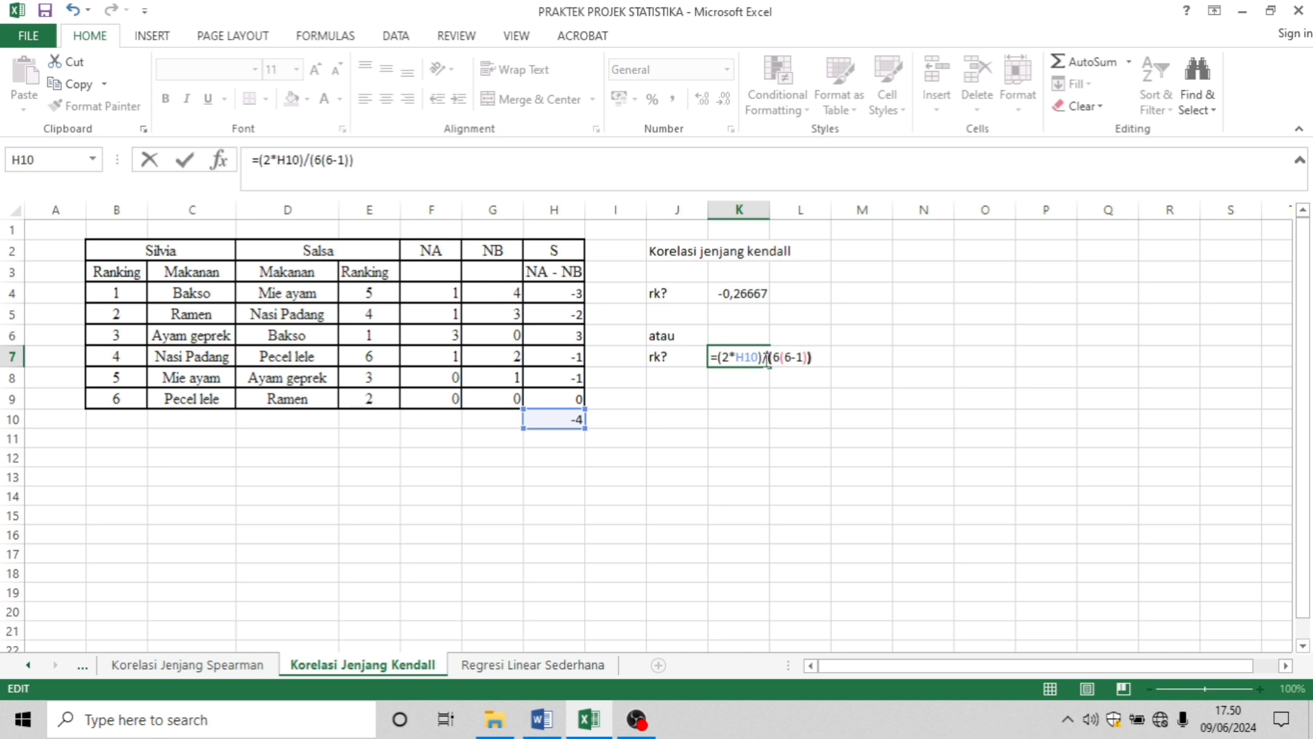
key(Return)
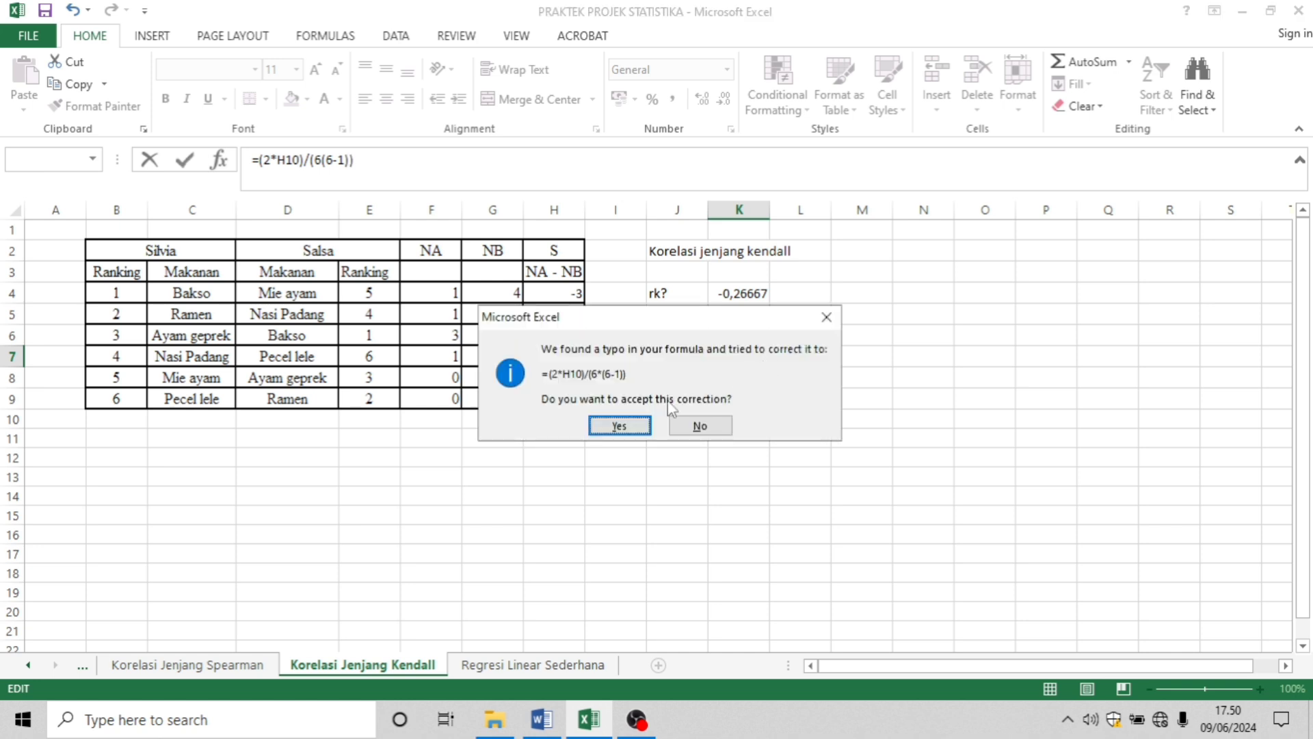
click(634, 424)
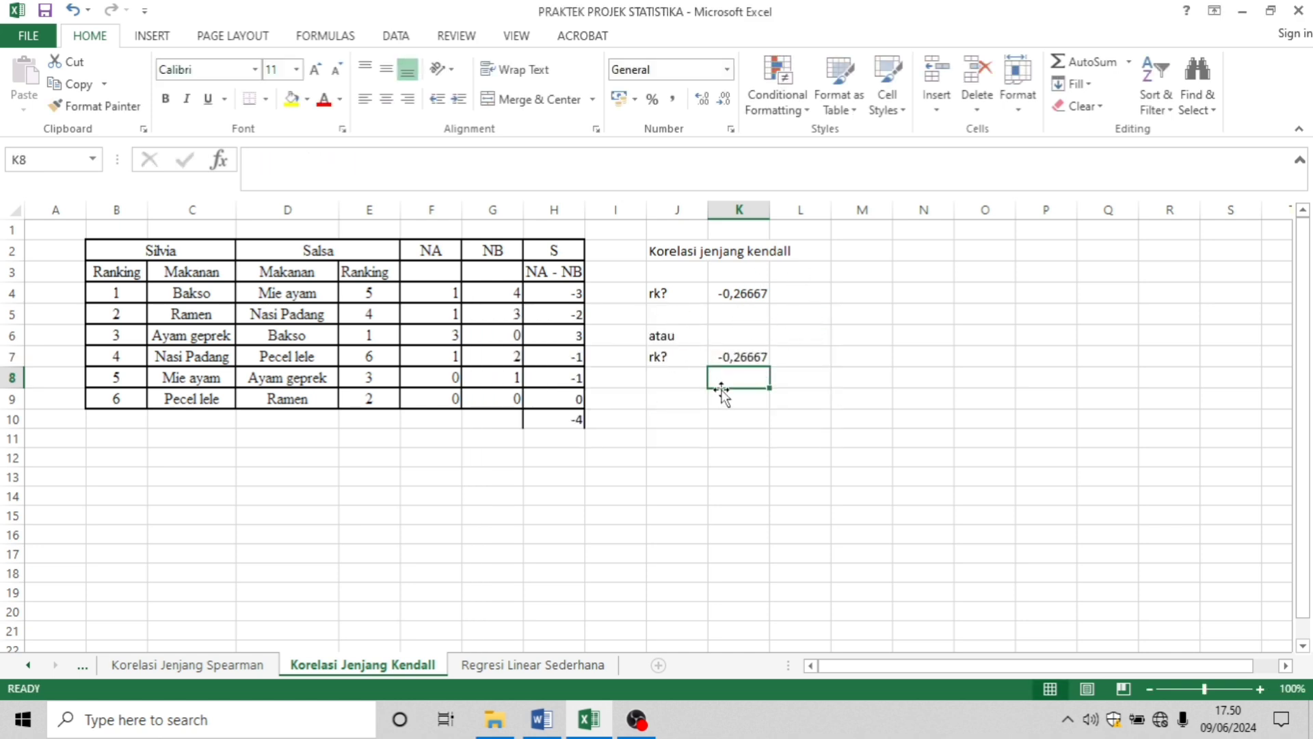
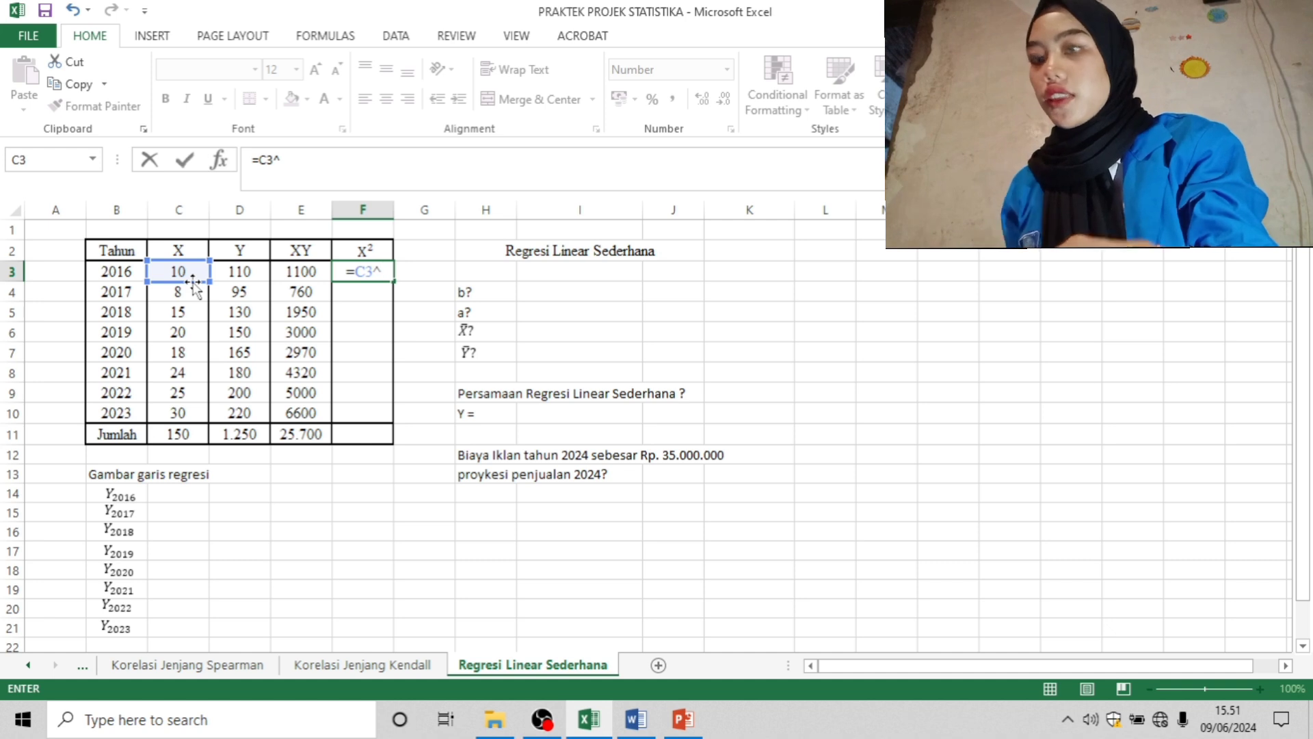
Step: On the Regresi Linear Sederhana sheet, complete =C3^2 in F3, enter =C4^2 in F4, and fill it down through the 2023 row
text(2)
key(Return)
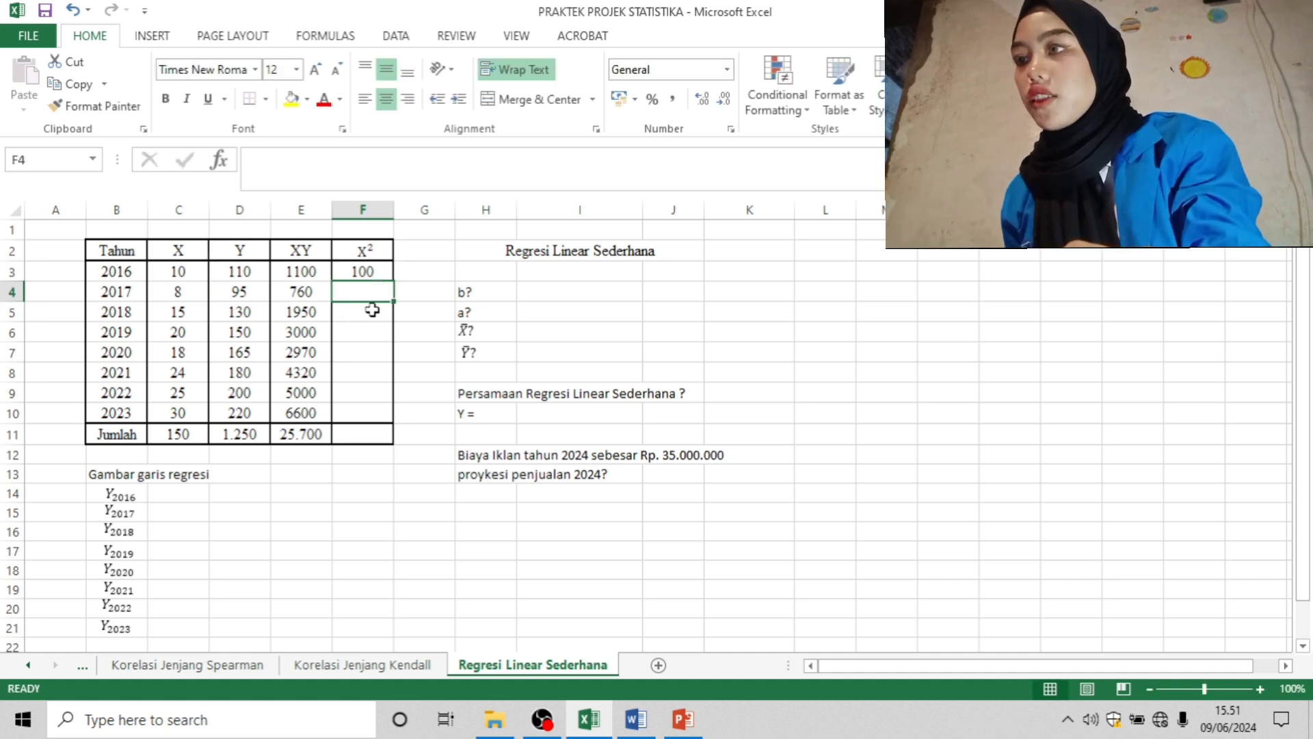
text(=)
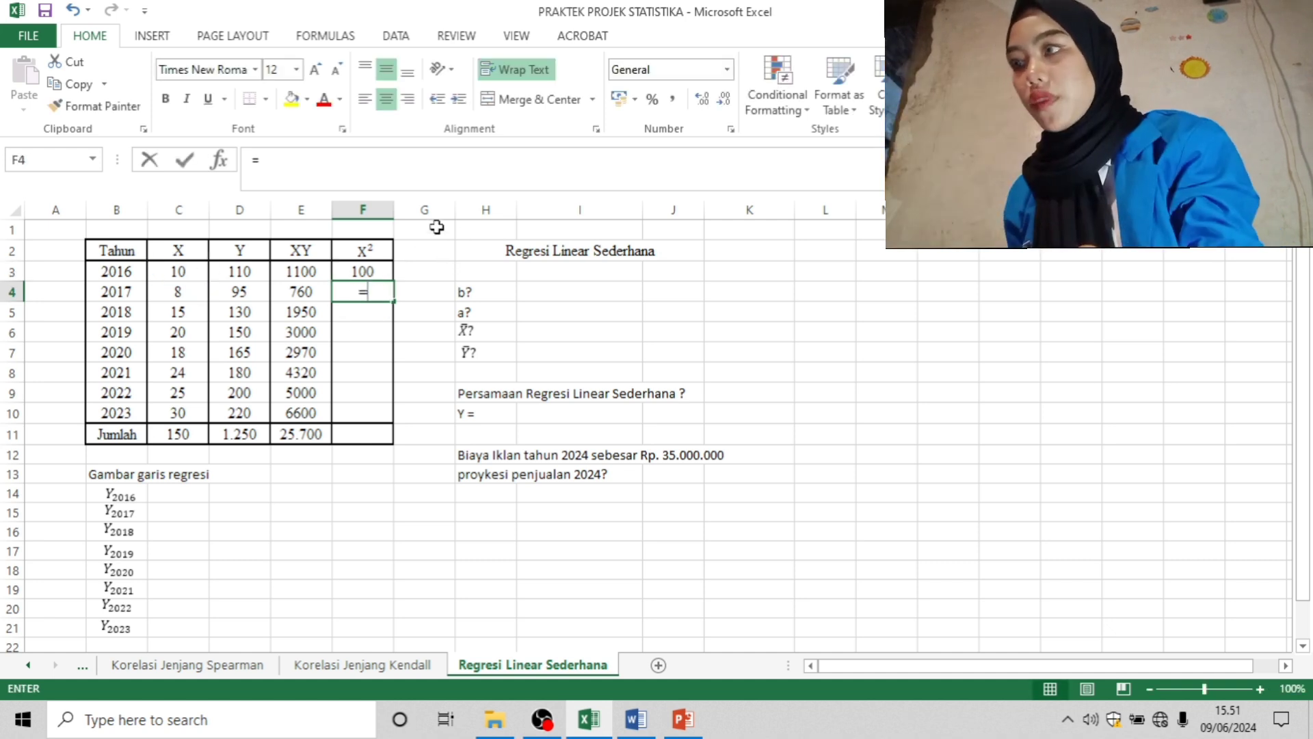
click(180, 288)
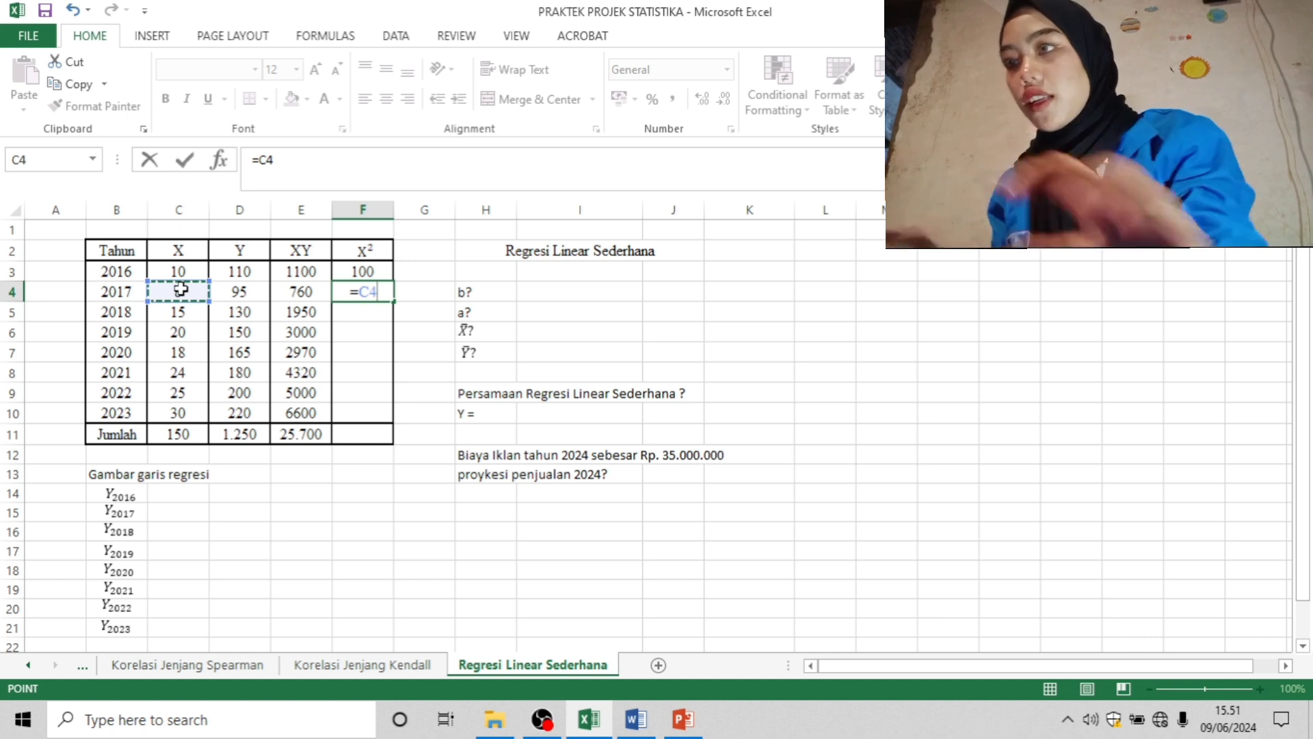
text(^2)
key(Return)
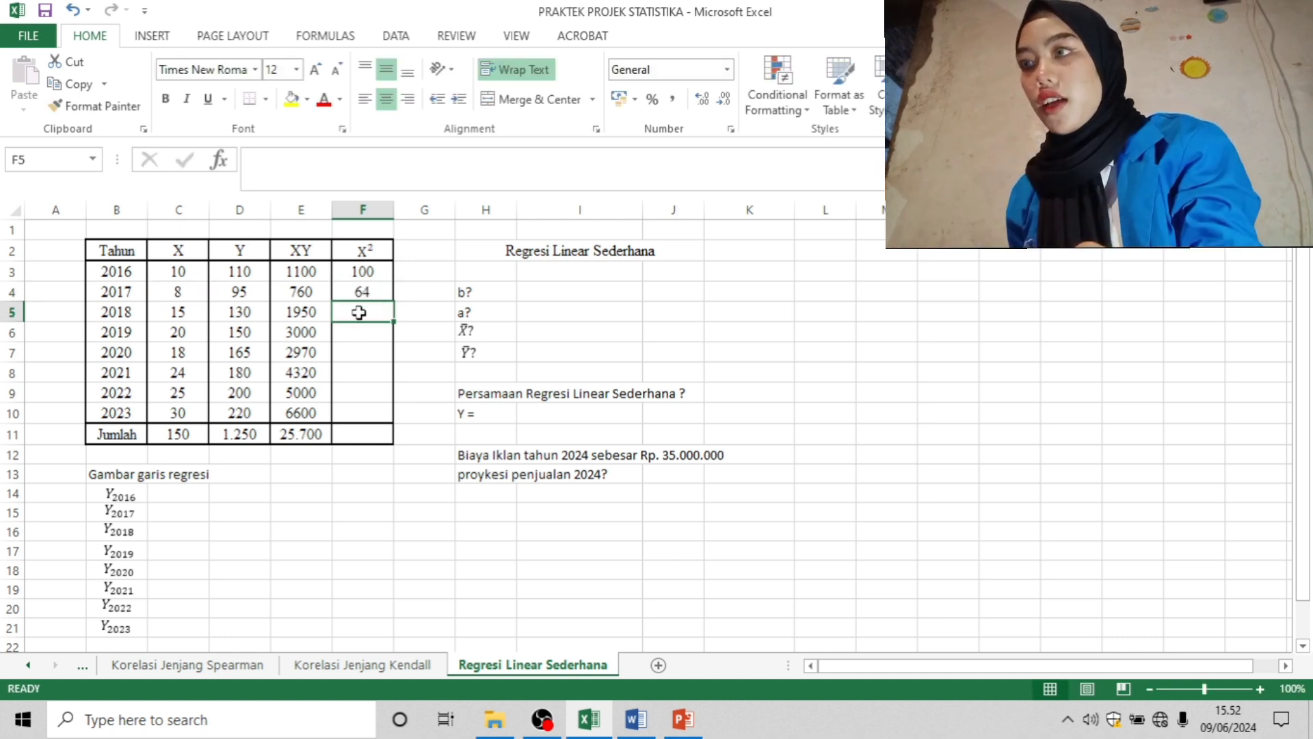
click(375, 294)
drag(398, 302, 384, 417)
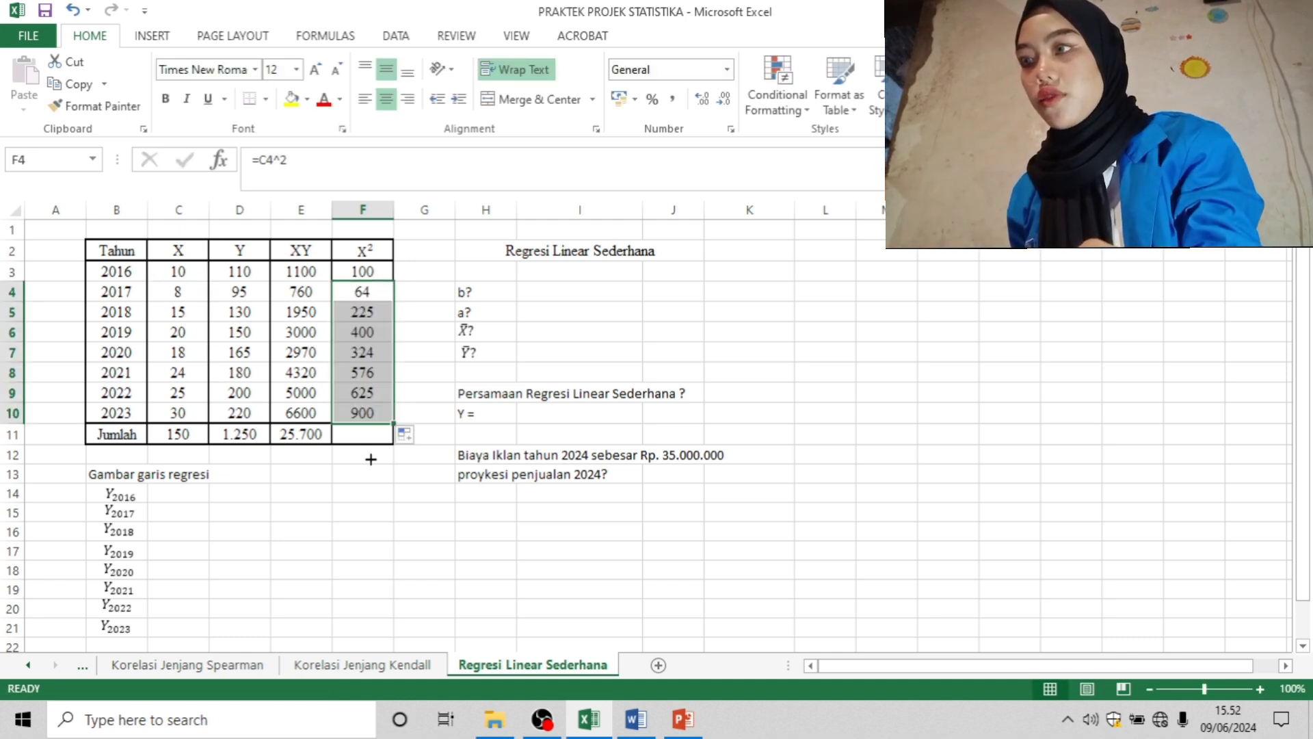
Step: Total the X² column in F11 with a SUM of F3:F10
click(381, 433)
text(=sum()
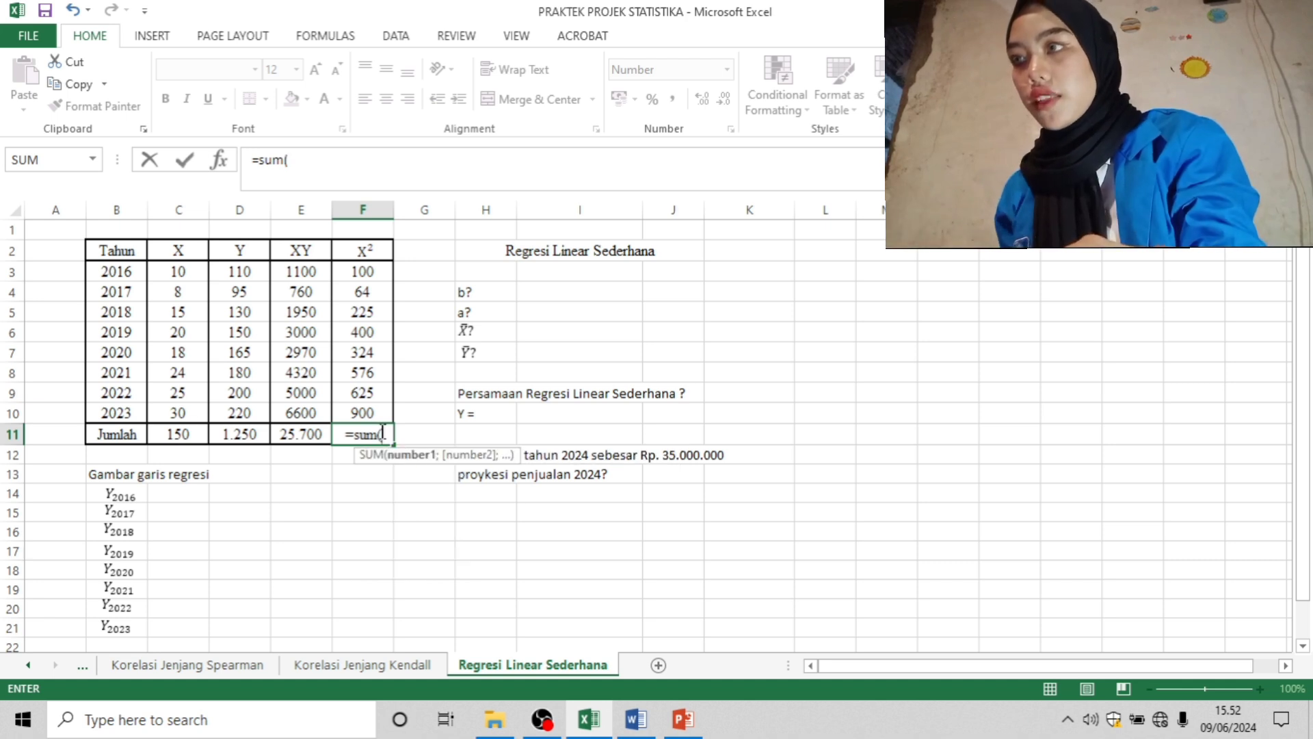
drag(382, 281, 380, 411)
key(Return)
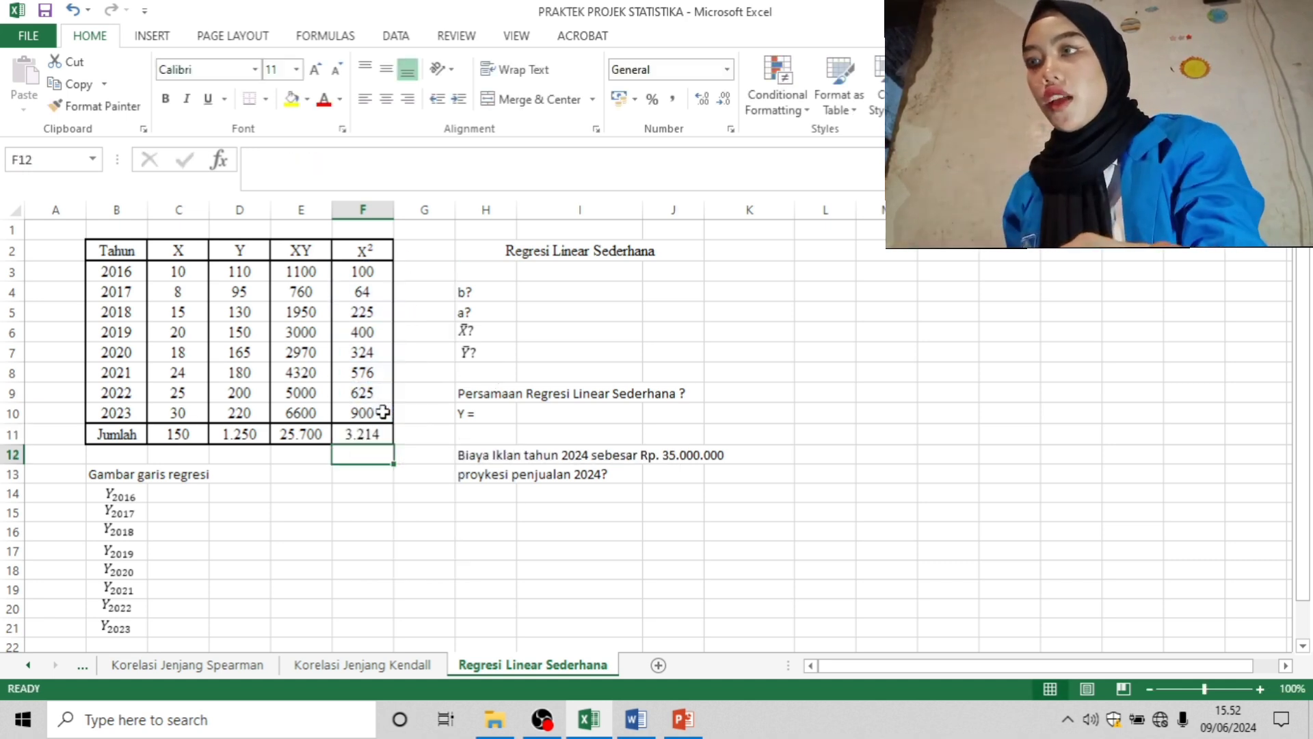
Step: Calculate the numerator of coefficient b in I4 as =8*E11-C11*D11
click(584, 299)
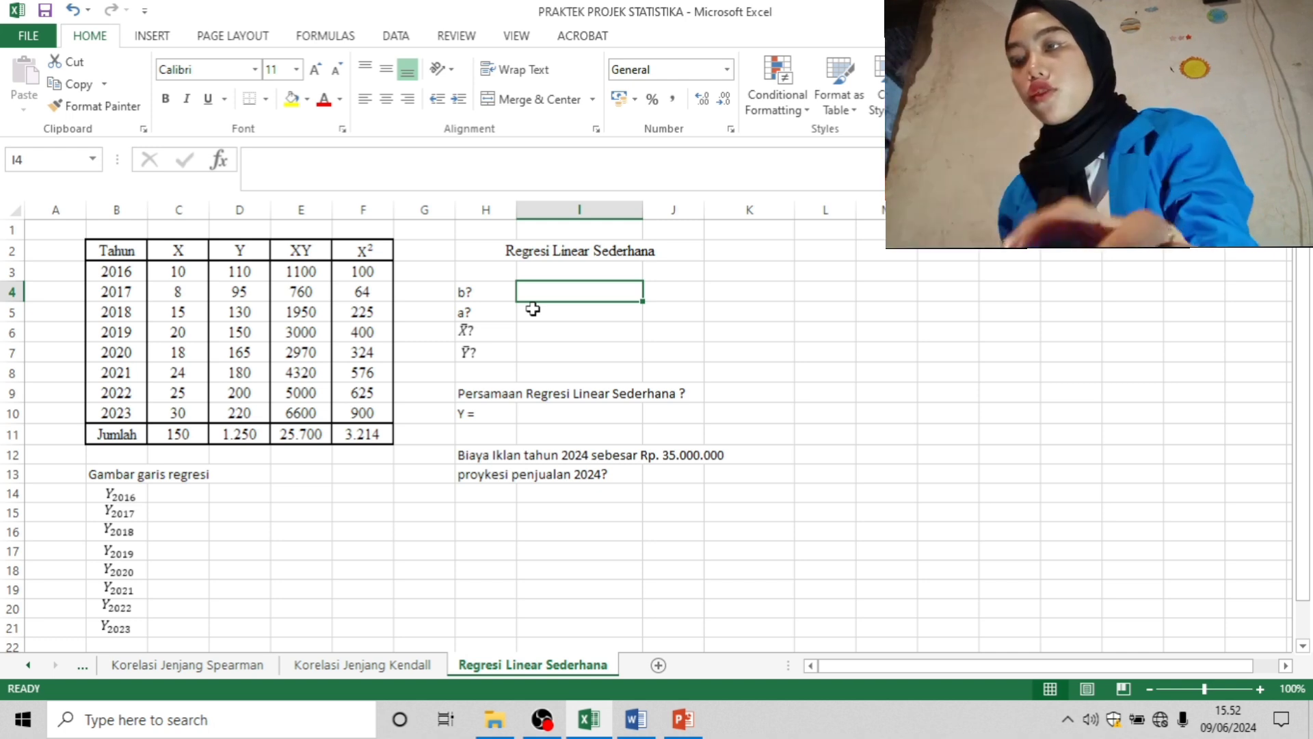
text(=)
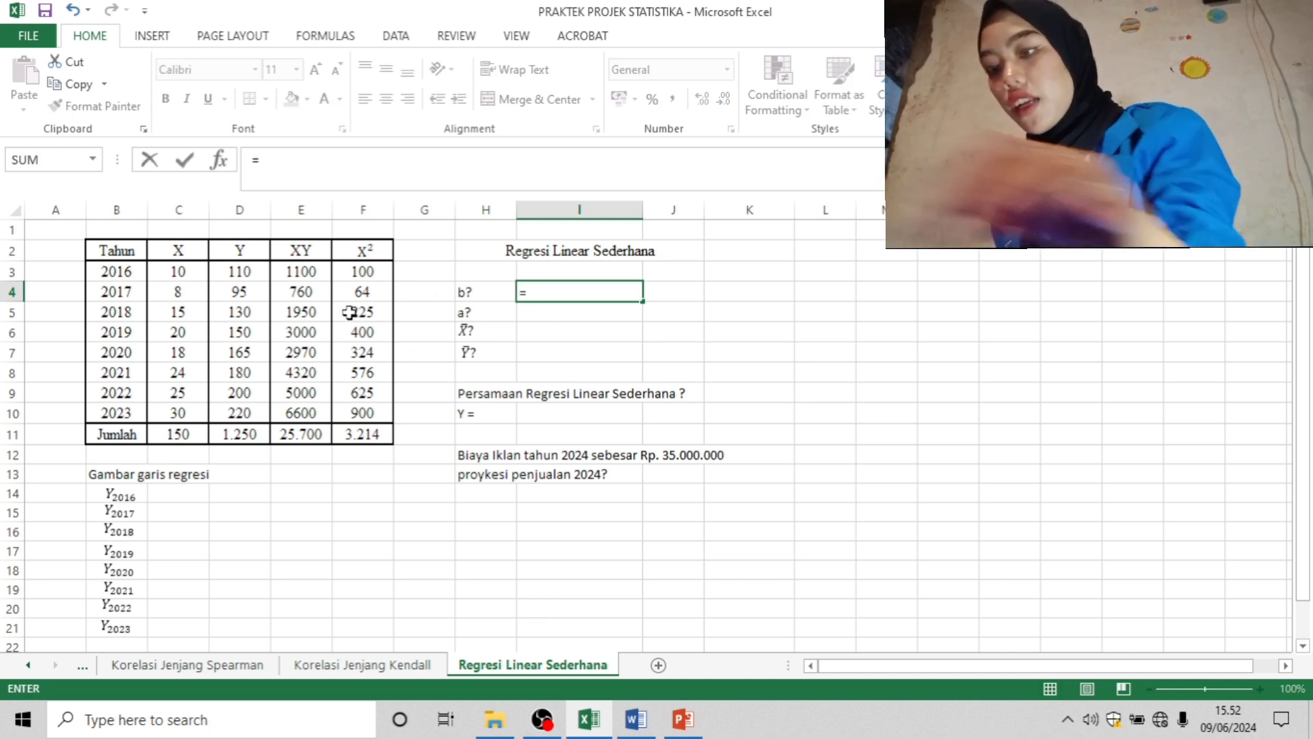
text(8*)
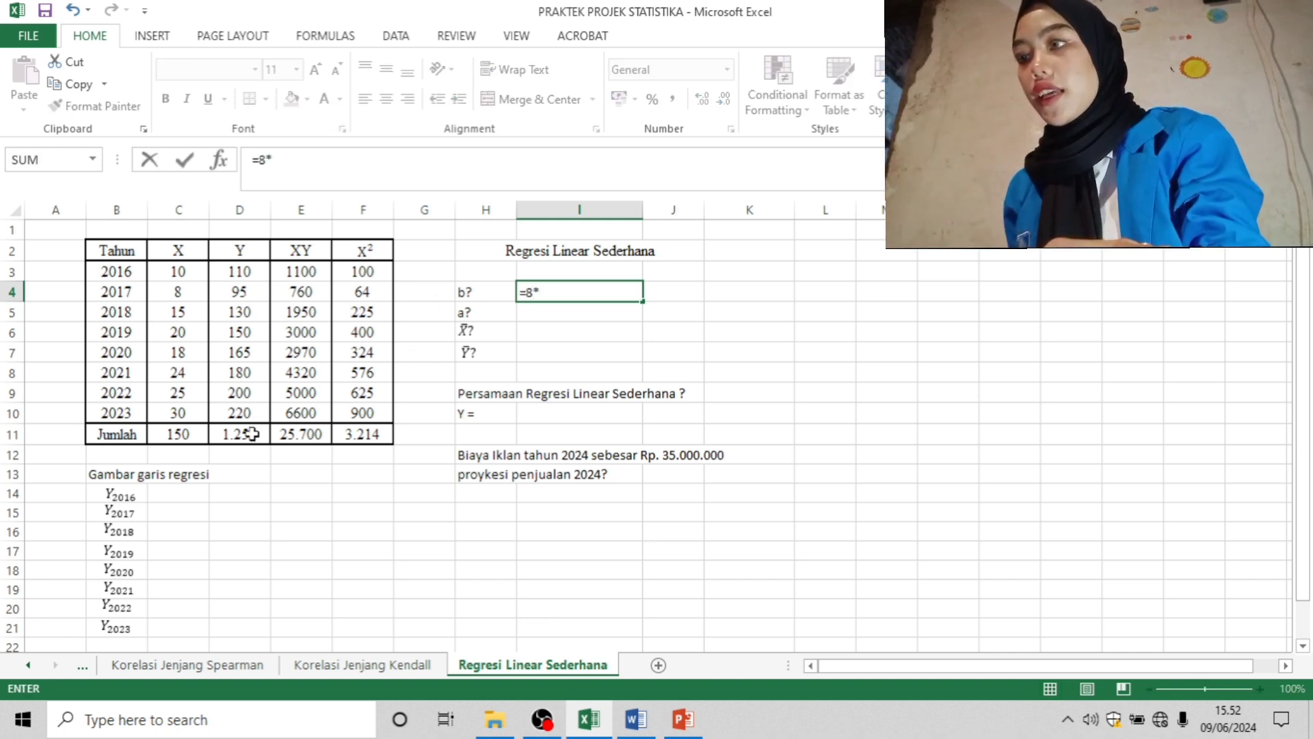
click(295, 435)
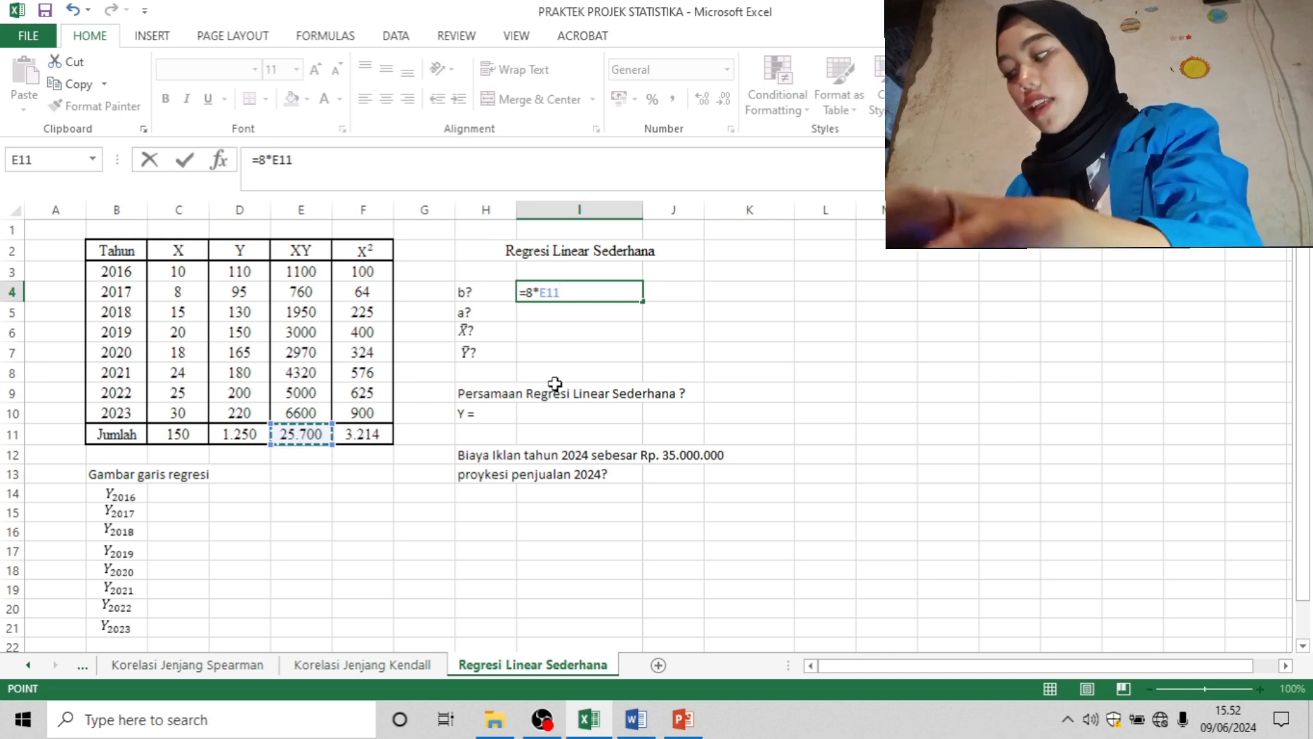
text(-)
click(181, 435)
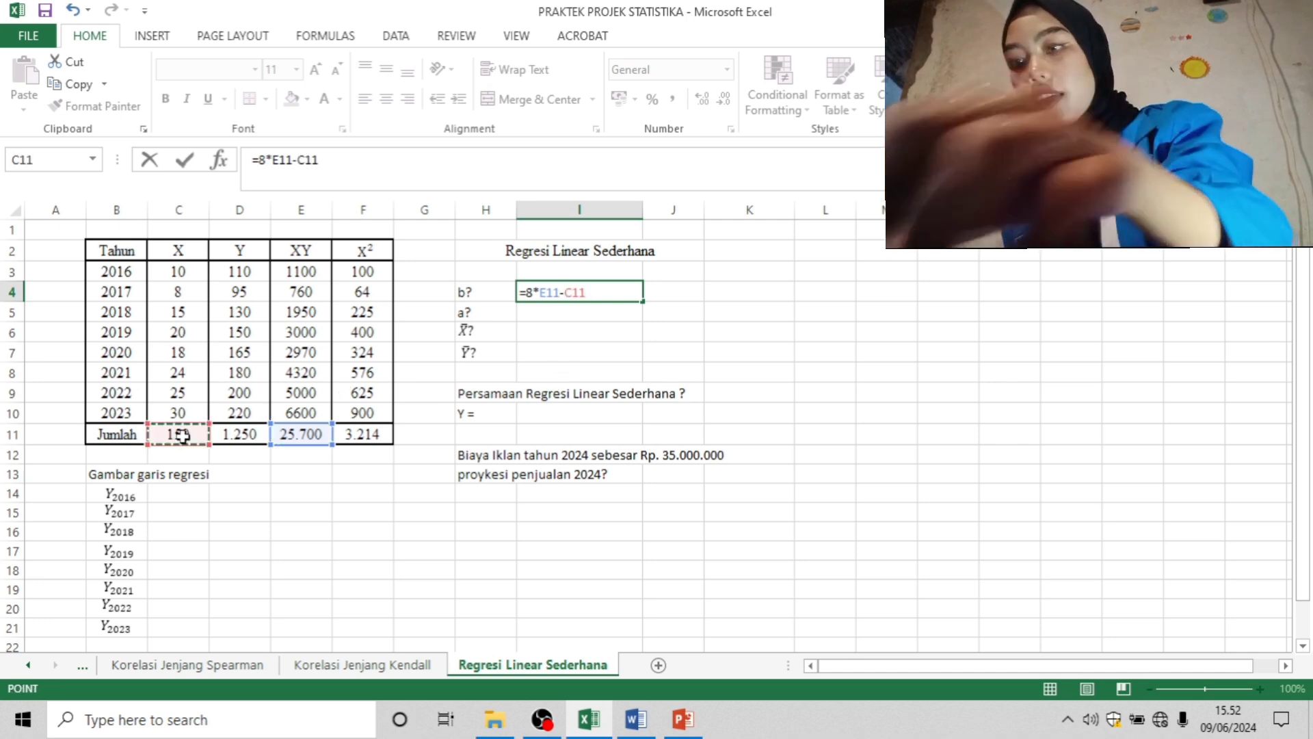
text(*)
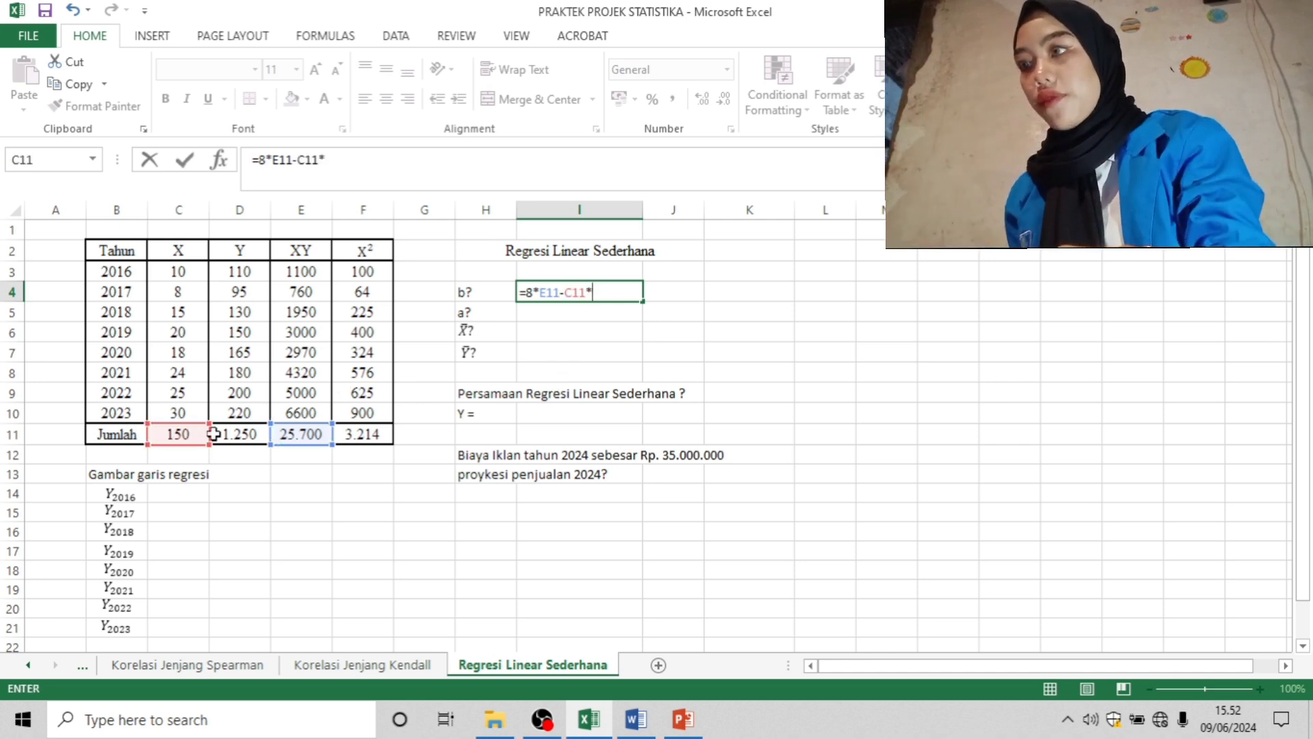
click(236, 433)
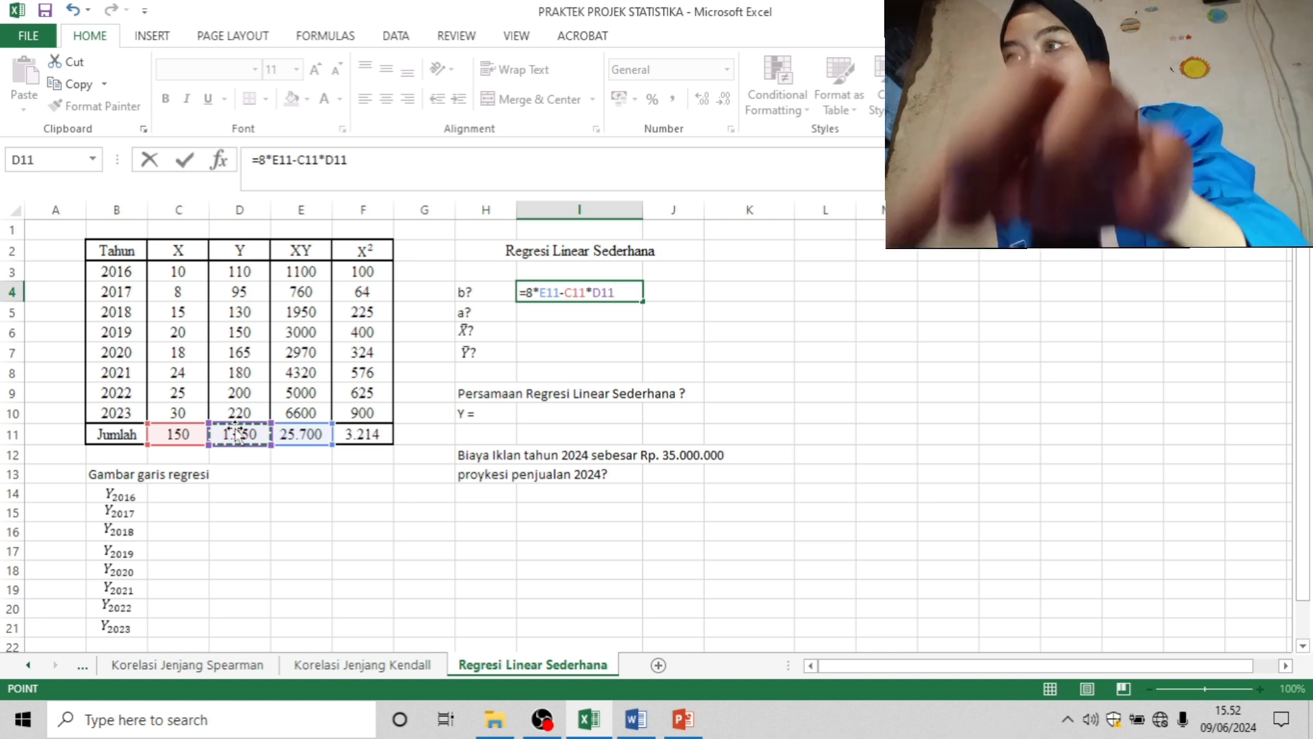
key(Return)
Step: Calculate the denominator of coefficient b in J4 as =8*F11-C11^2
click(676, 295)
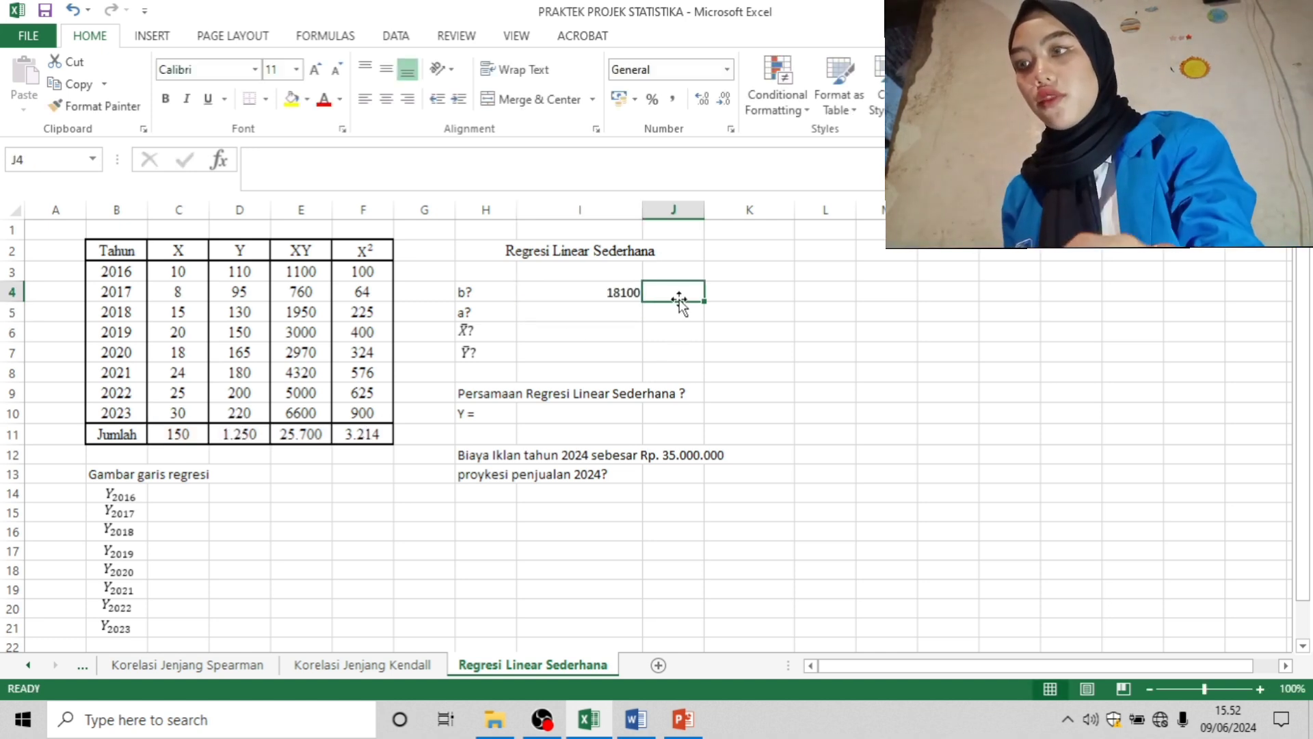
text(=)
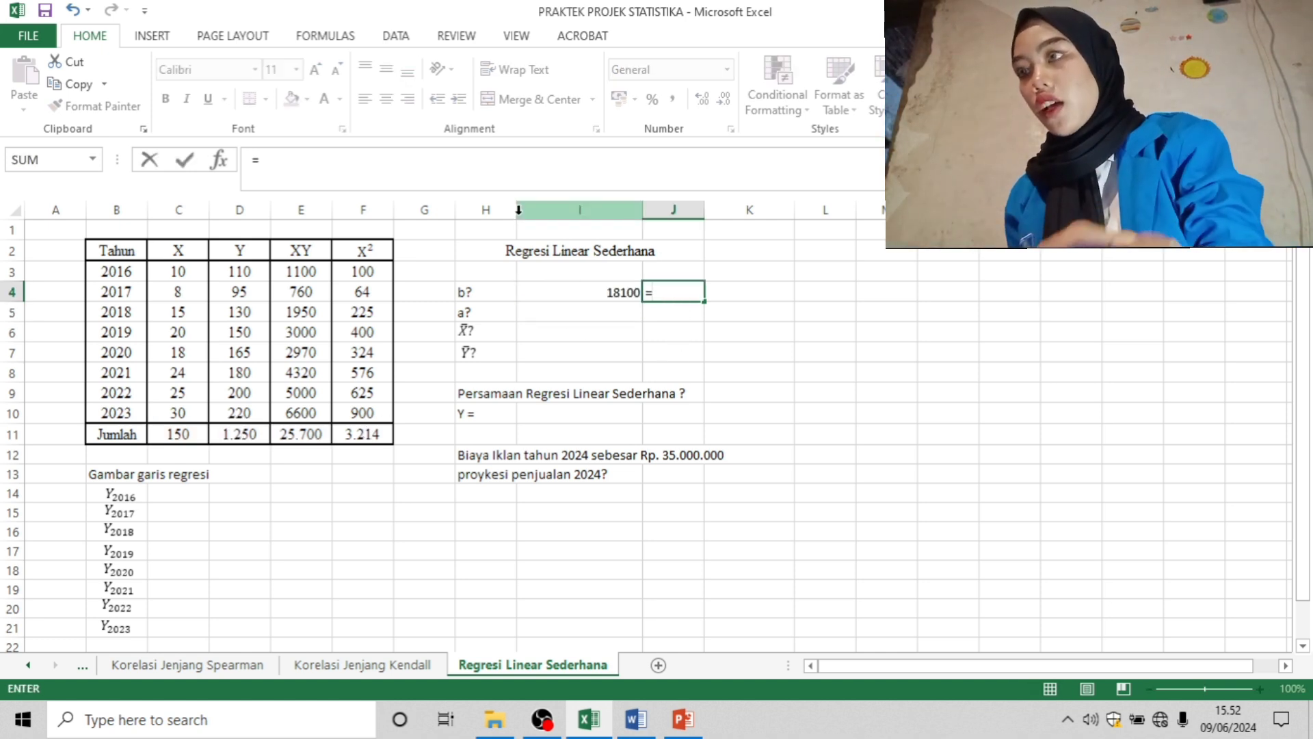
text(8)
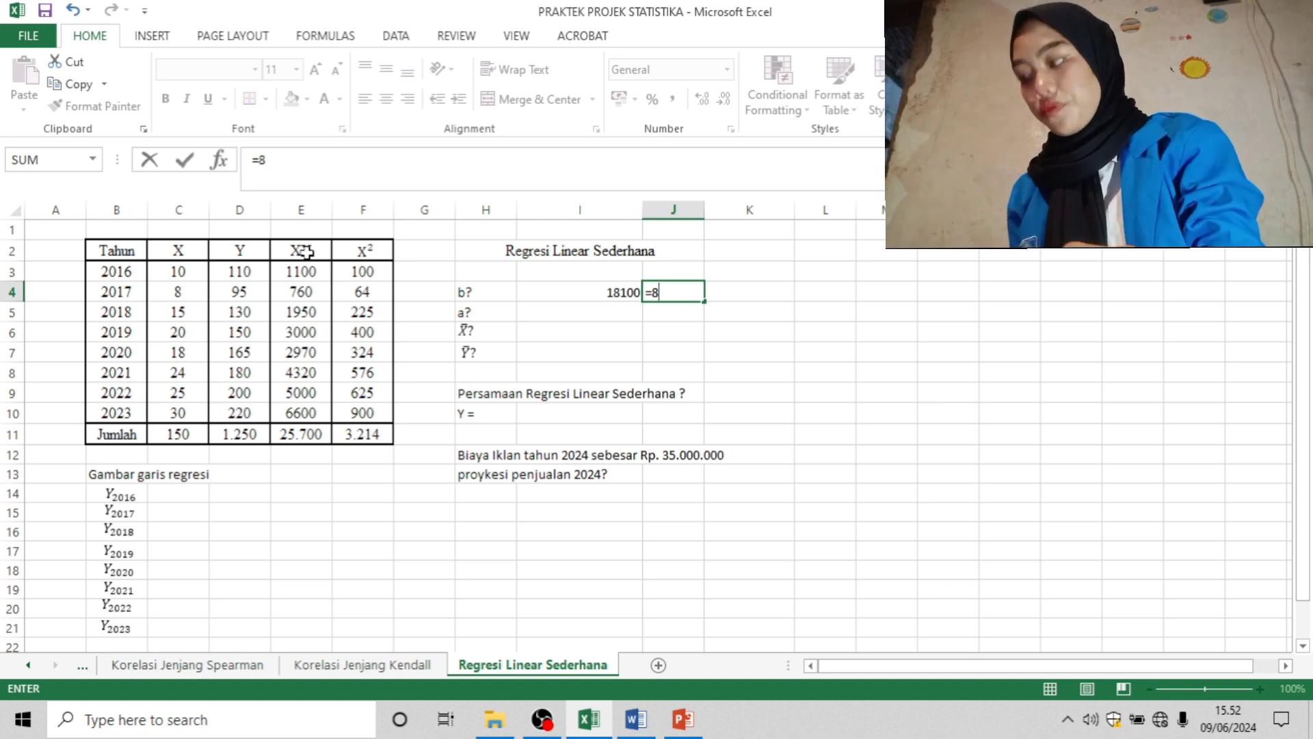
text(*)
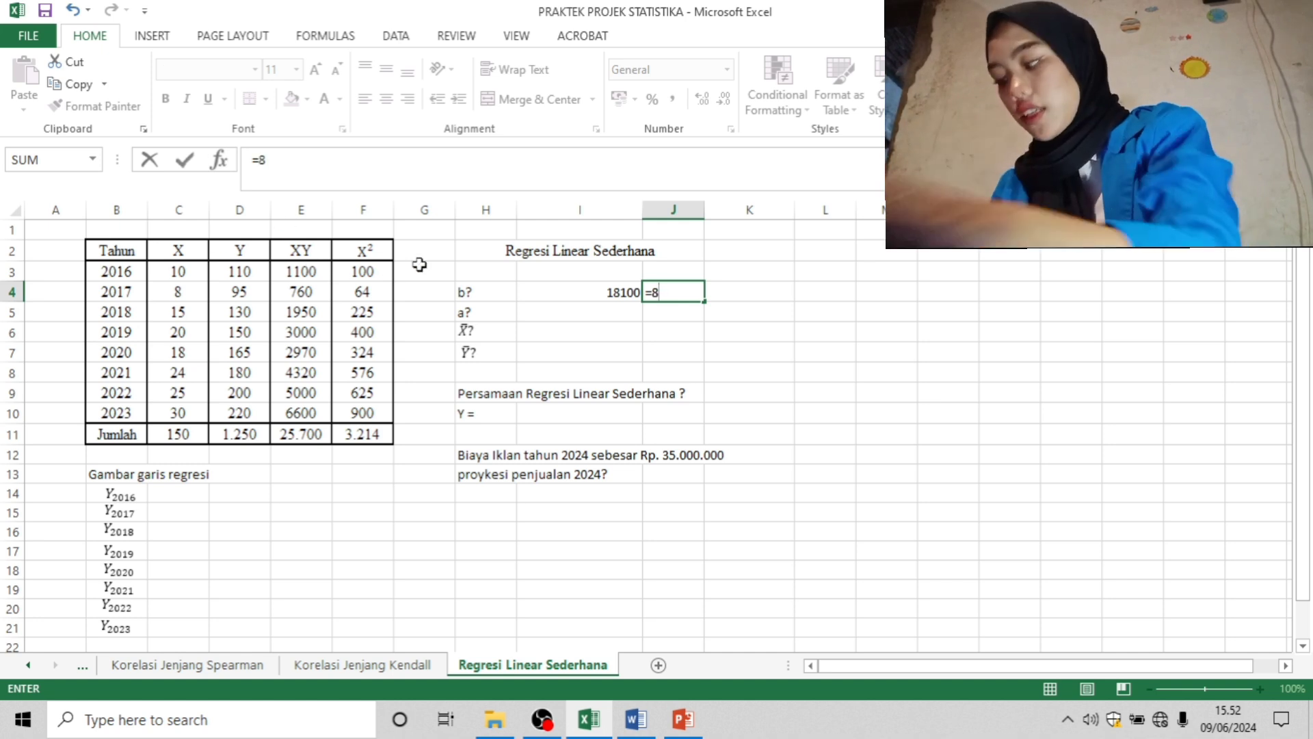
click(360, 435)
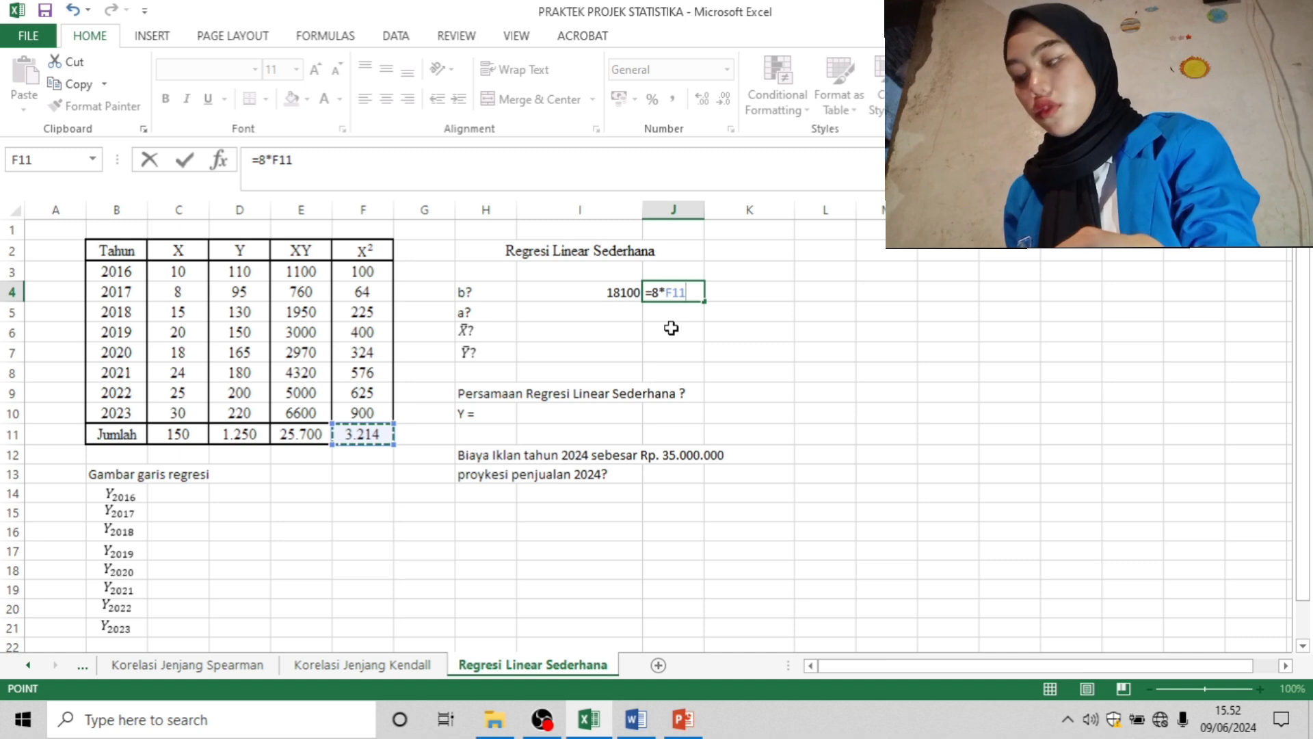
text(-)
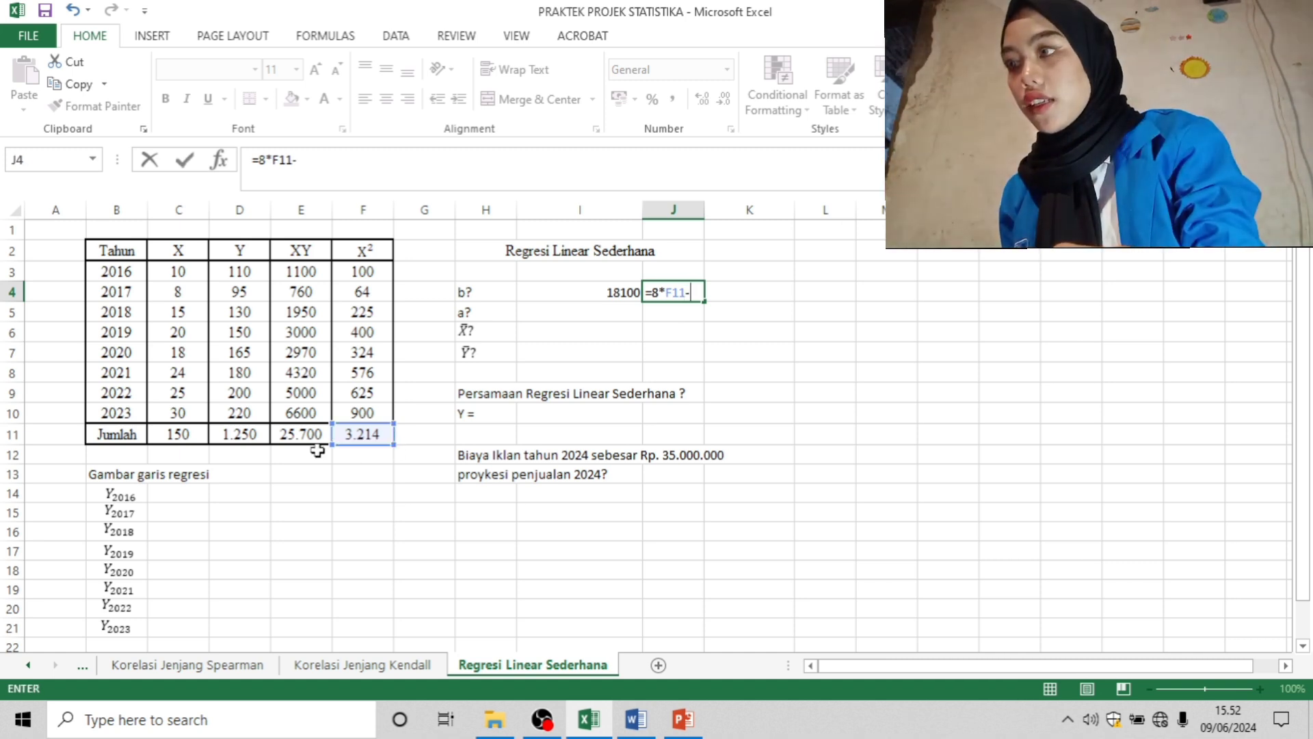
click(172, 435)
text(^2)
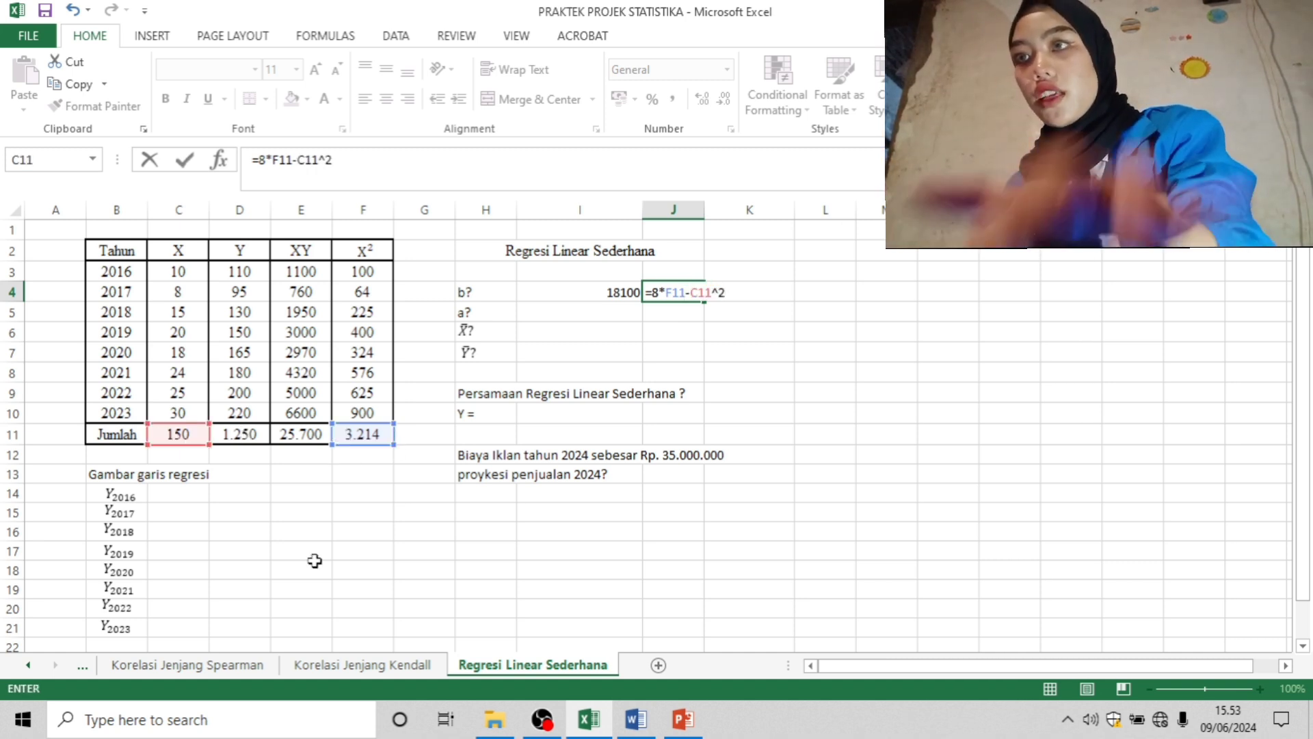
key(Return)
Step: Calculate the slope b in K4 by dividing its numerator by its denominator, =I4/J4
click(757, 293)
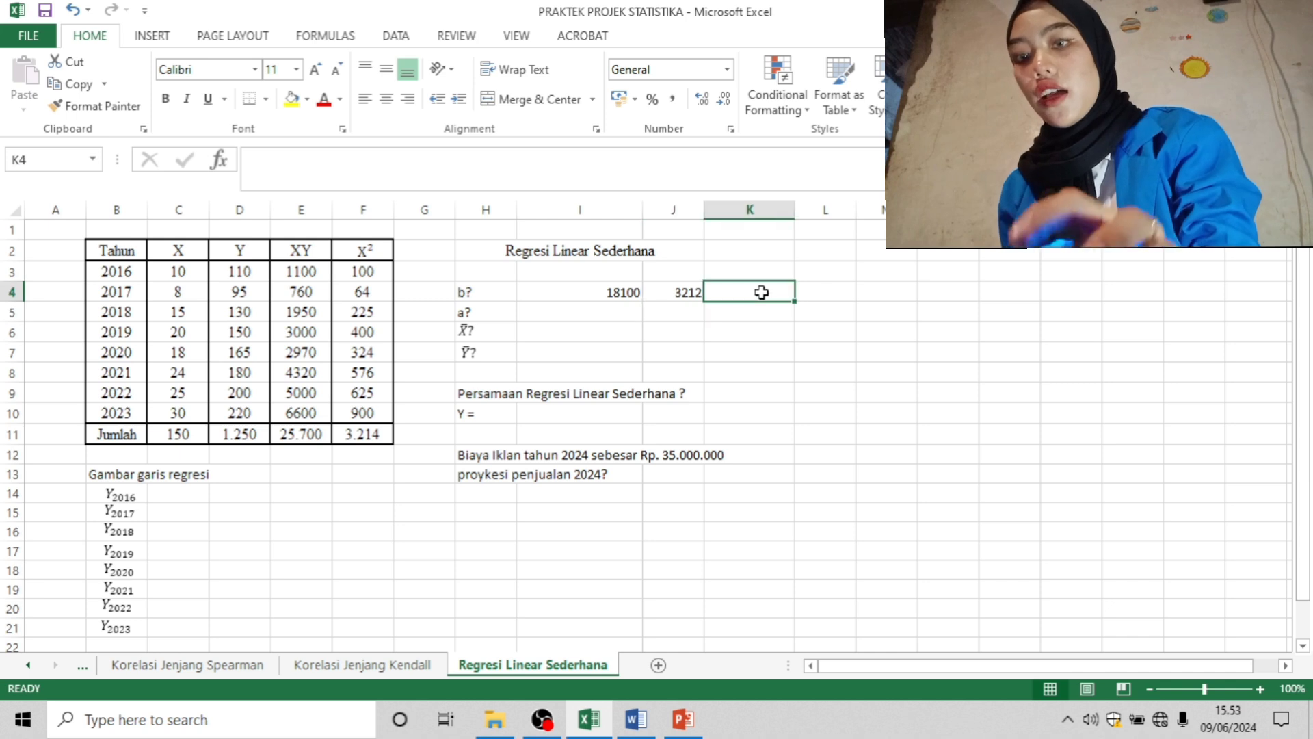
text(=)
click(605, 293)
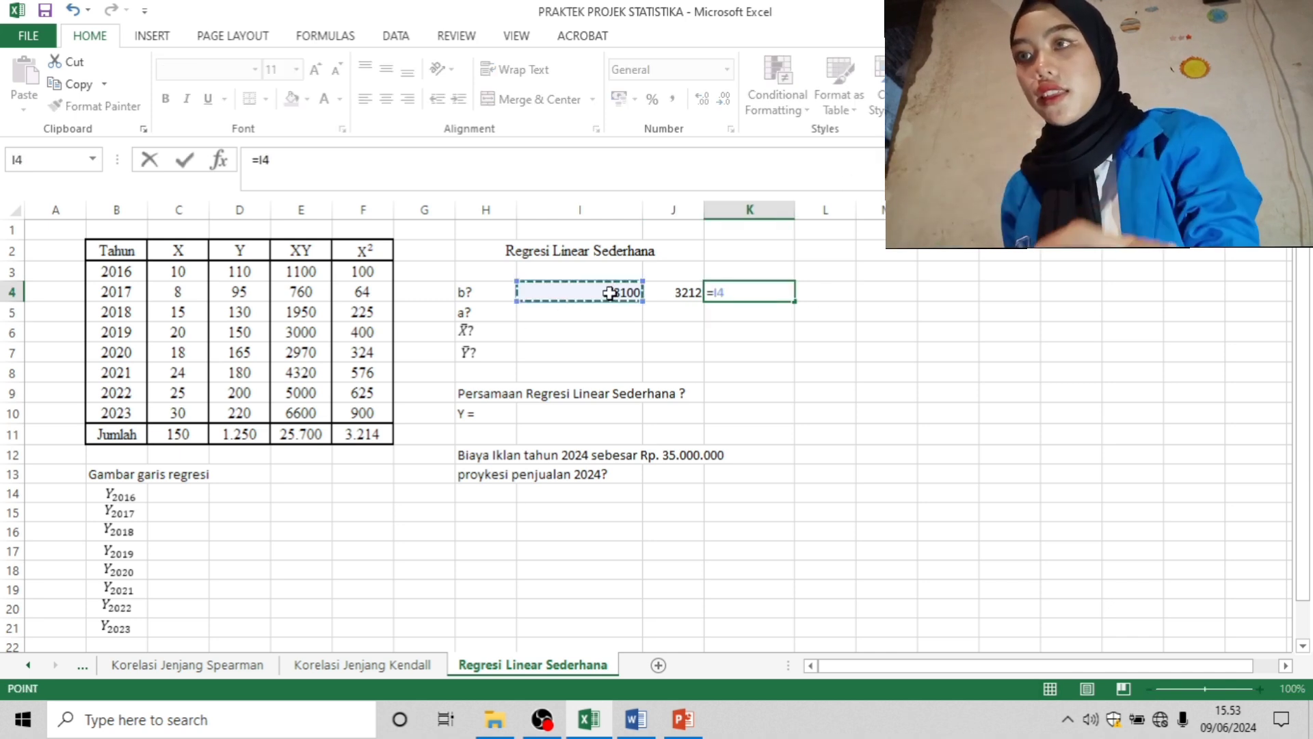
text(/)
click(691, 293)
key(Return)
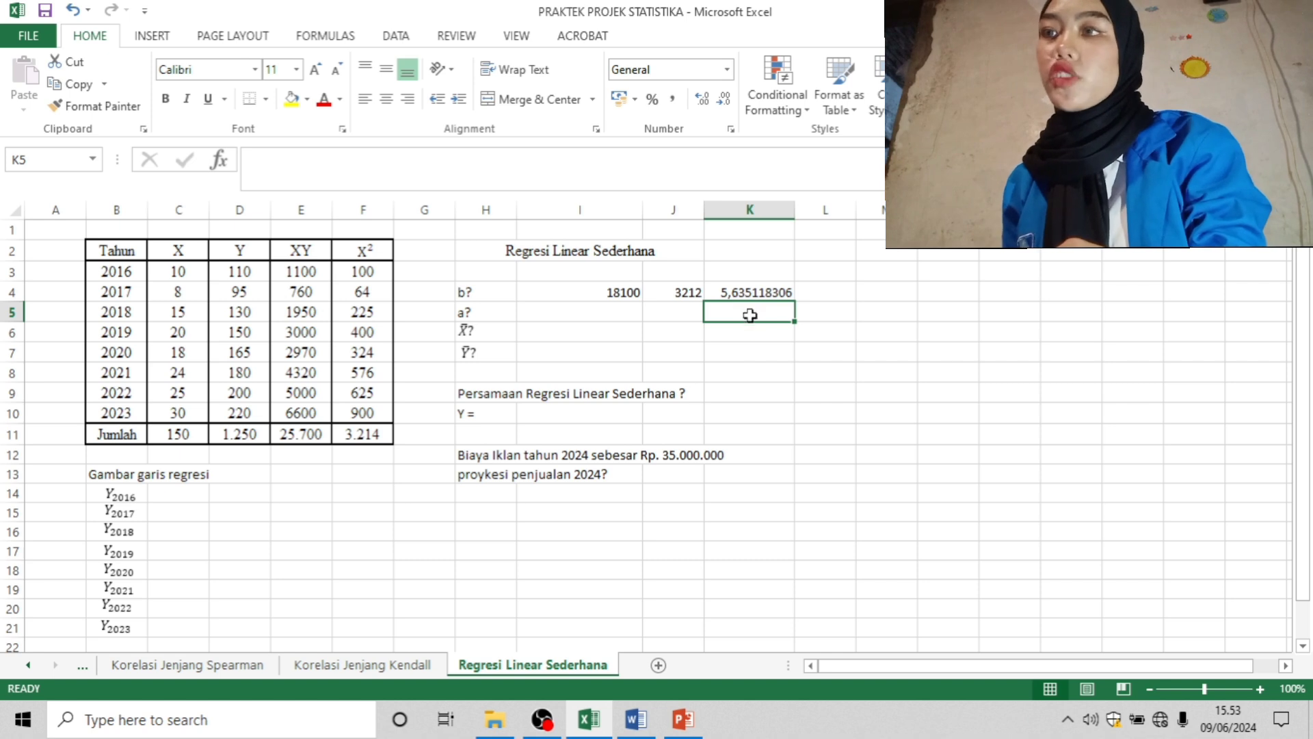
Step: Calculate the numerator of coefficient a in I5 as =F11*D11-C11*E11
click(600, 316)
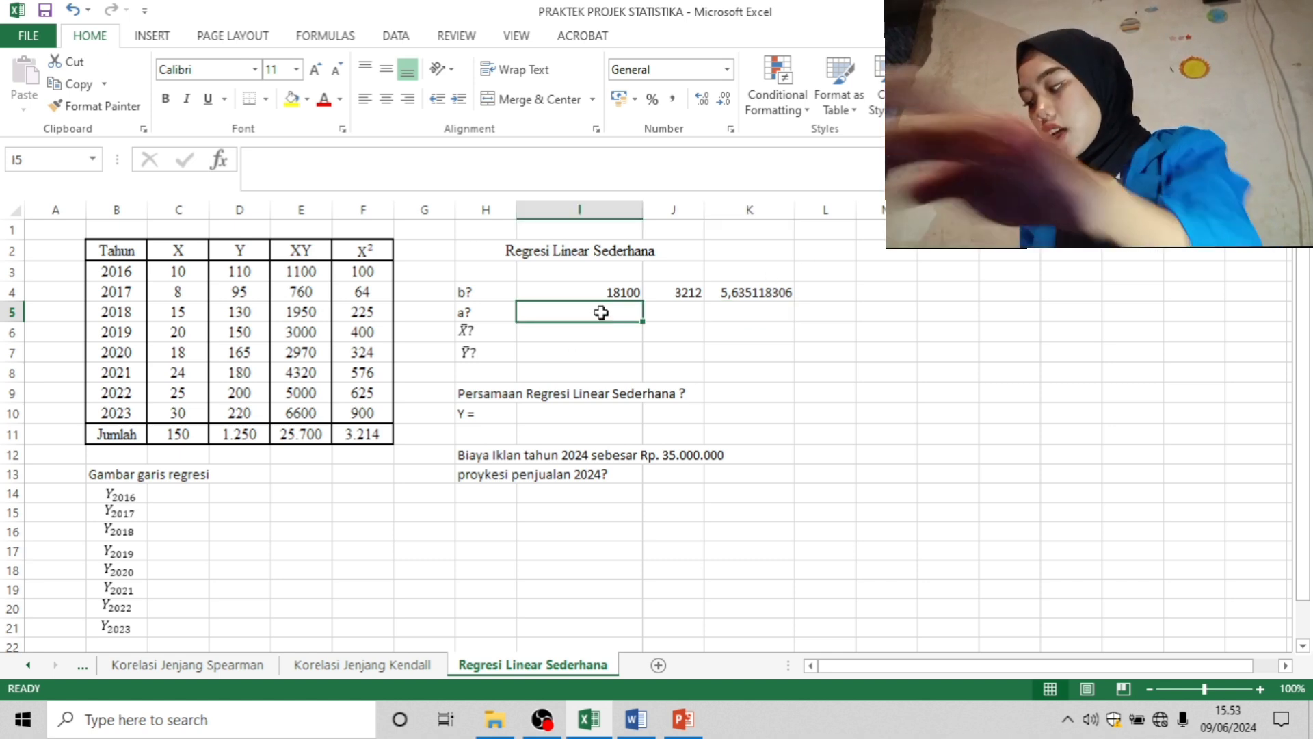
text(=)
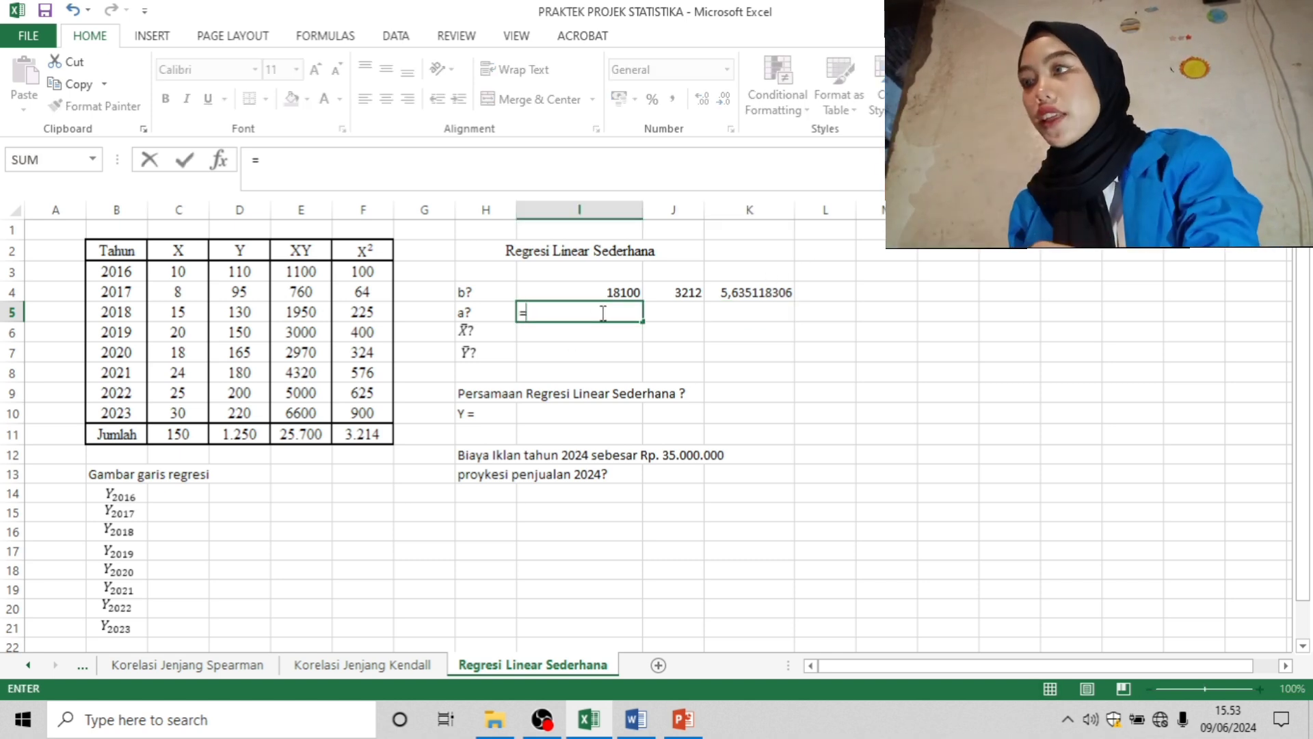
click(373, 431)
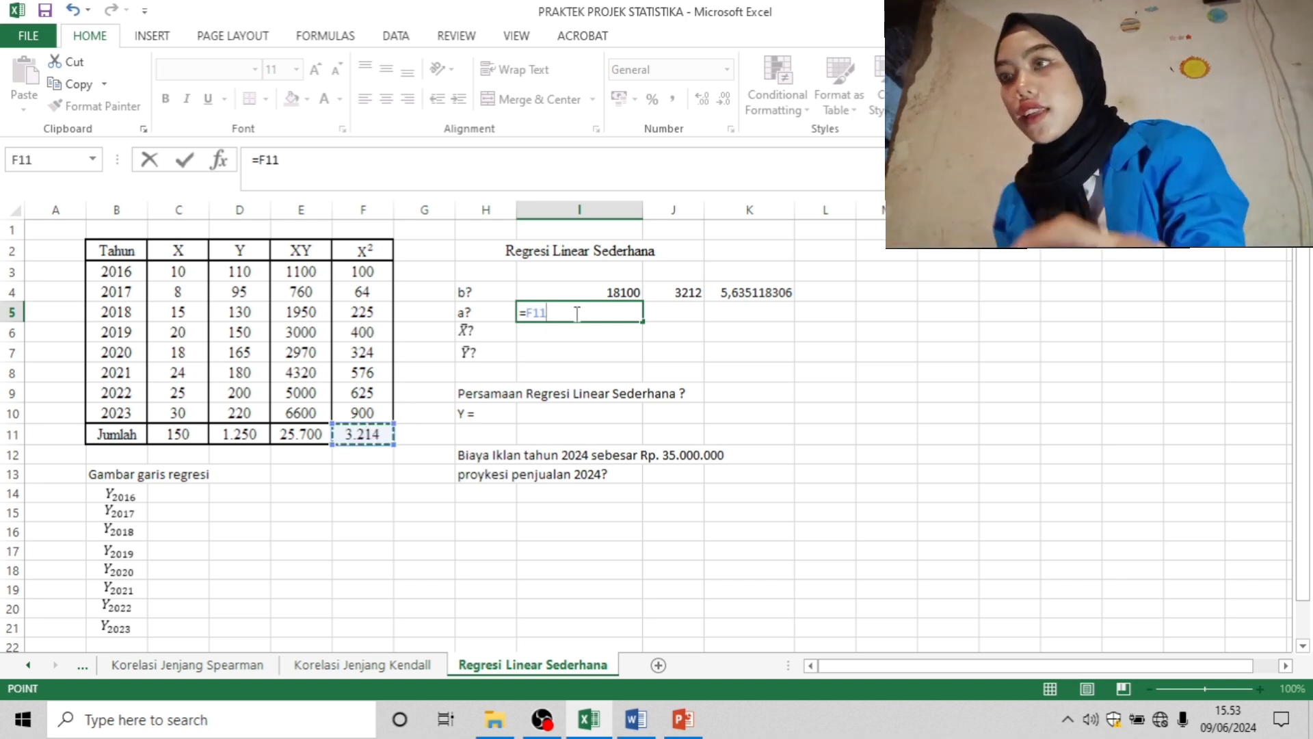
text(*)
click(240, 438)
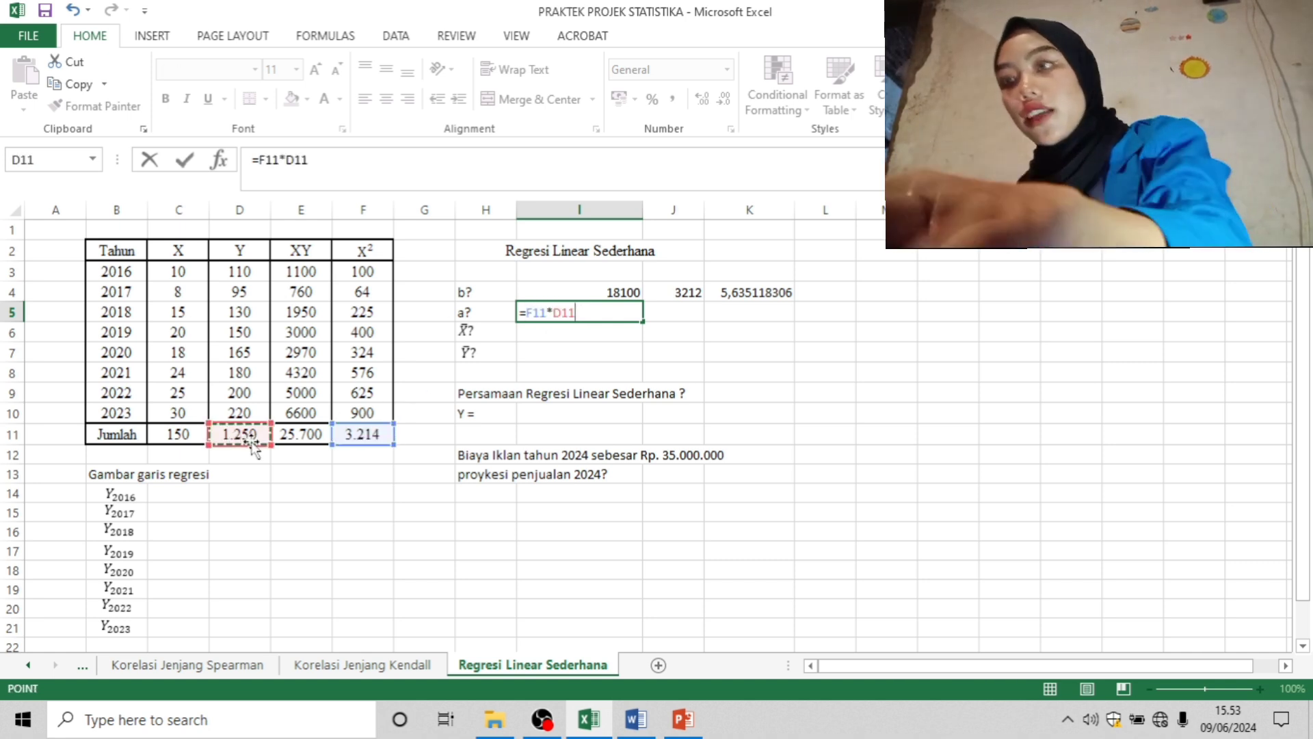
text(-)
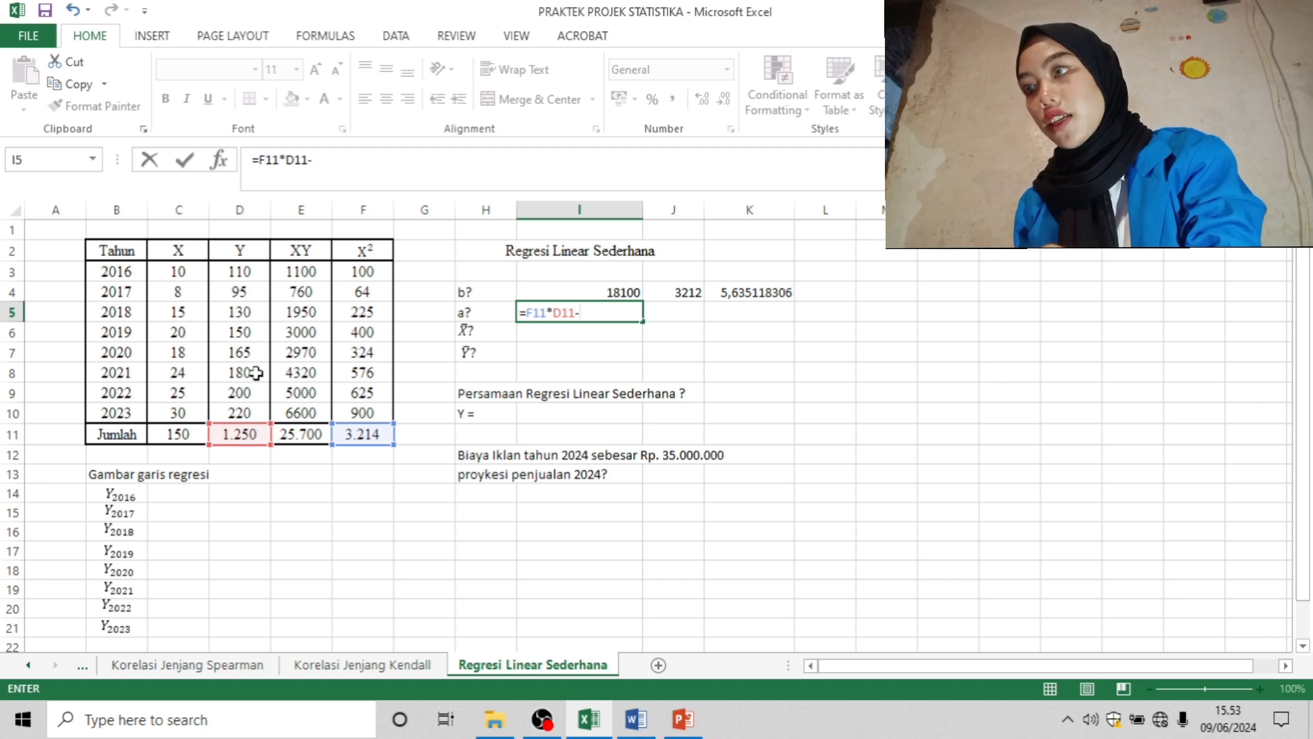
click(190, 433)
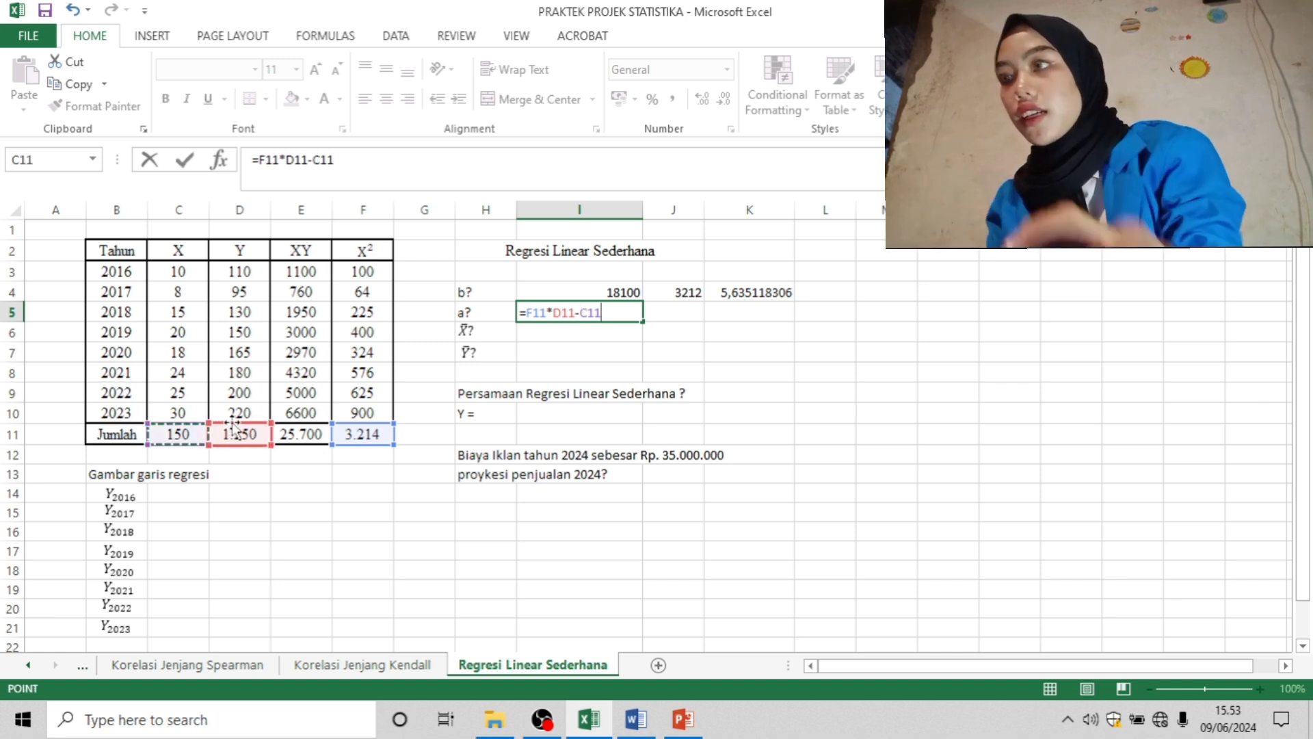
text(*)
click(294, 434)
key(Return)
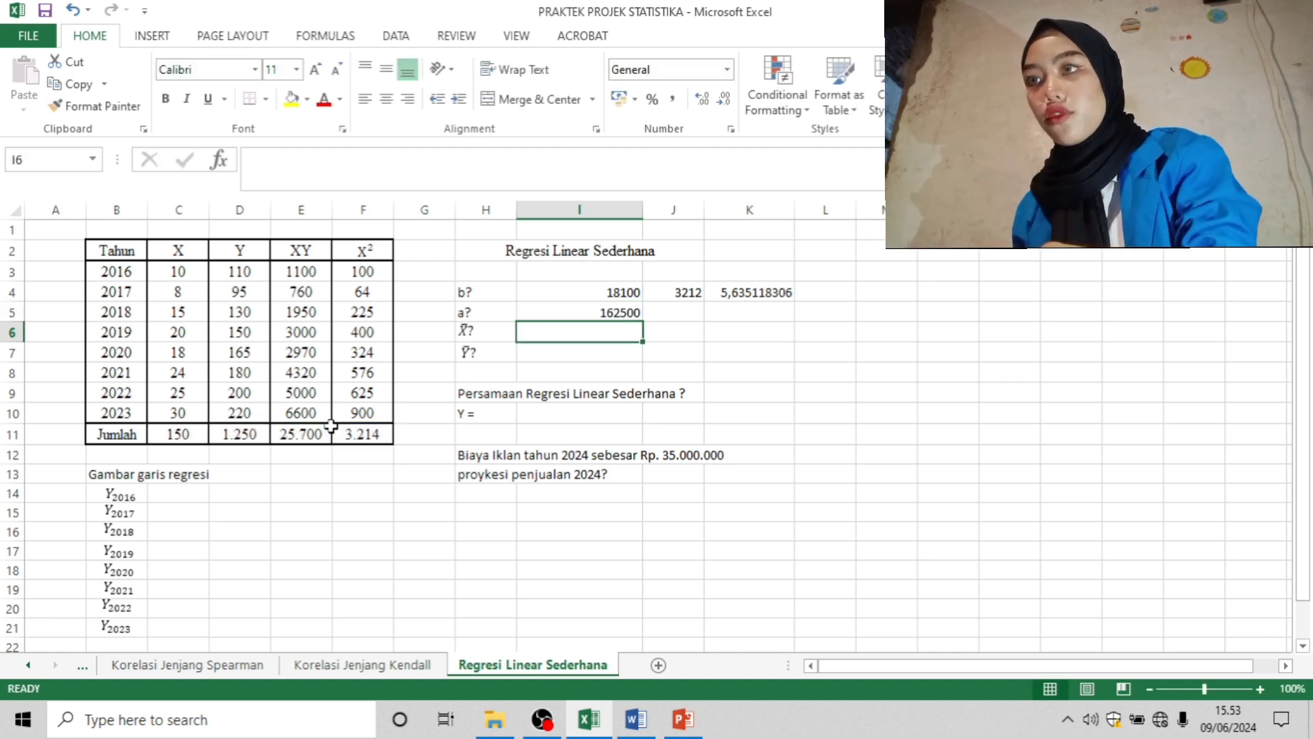
Step: Calculate the denominator of coefficient a in J5 as =8*F11-C11^2
click(668, 314)
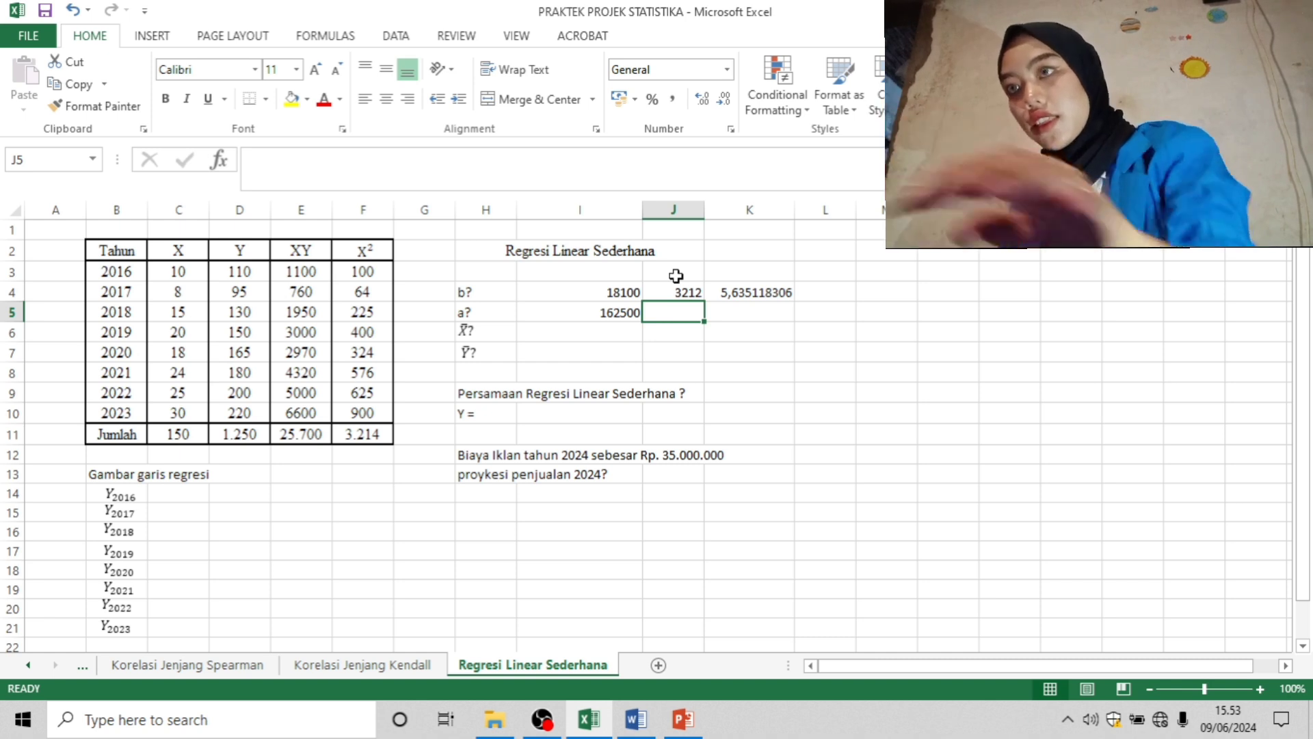
text(=)
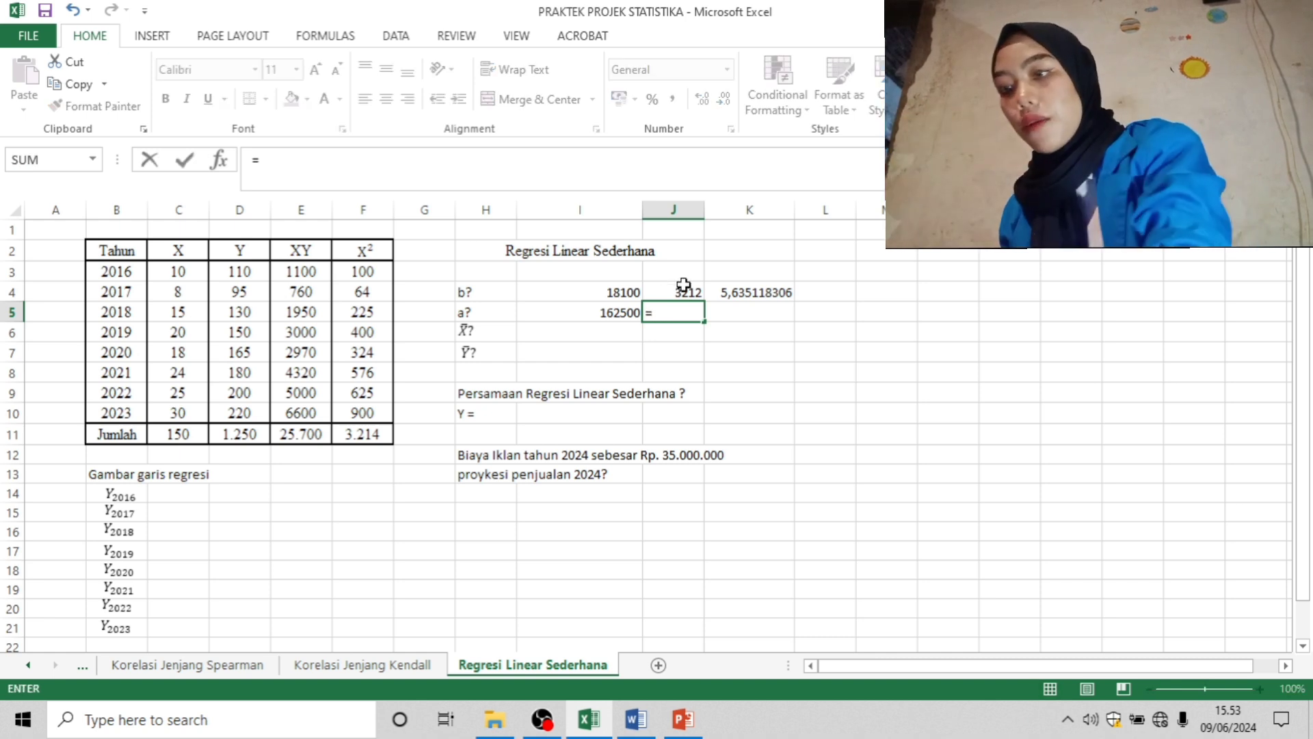
text(8*)
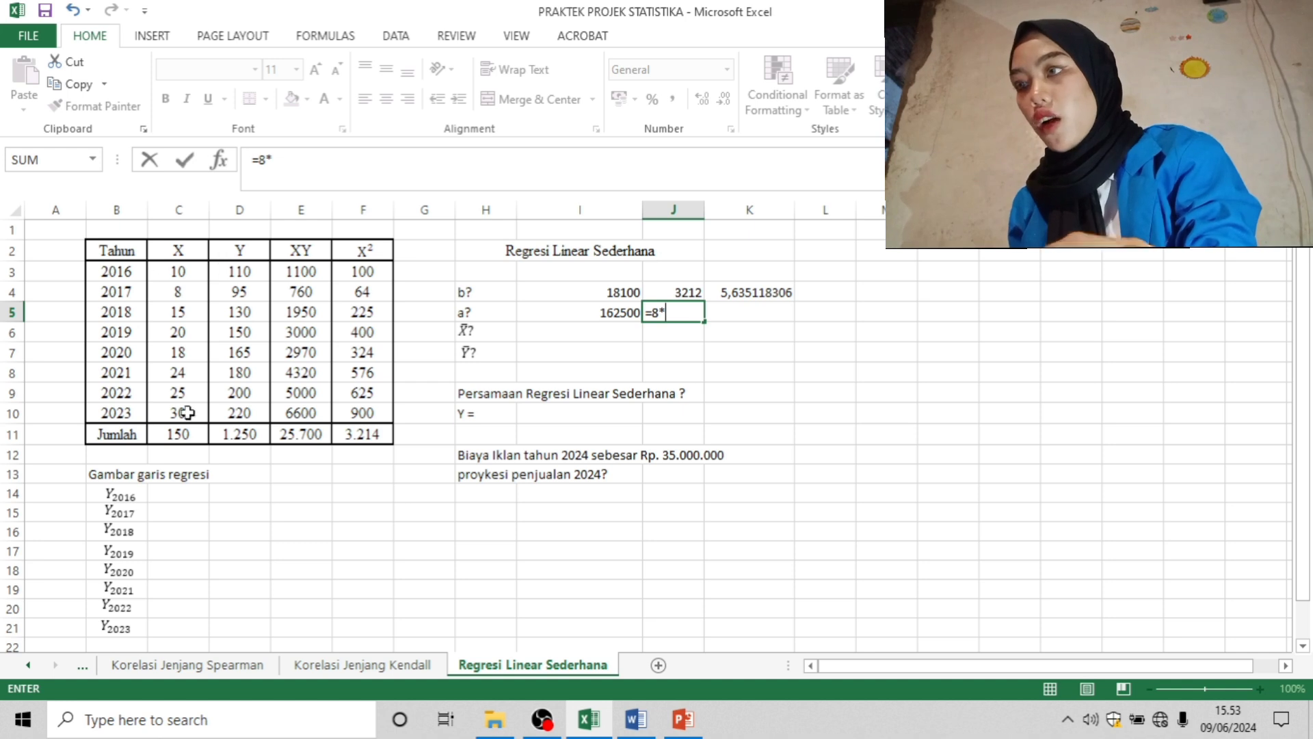
click(350, 436)
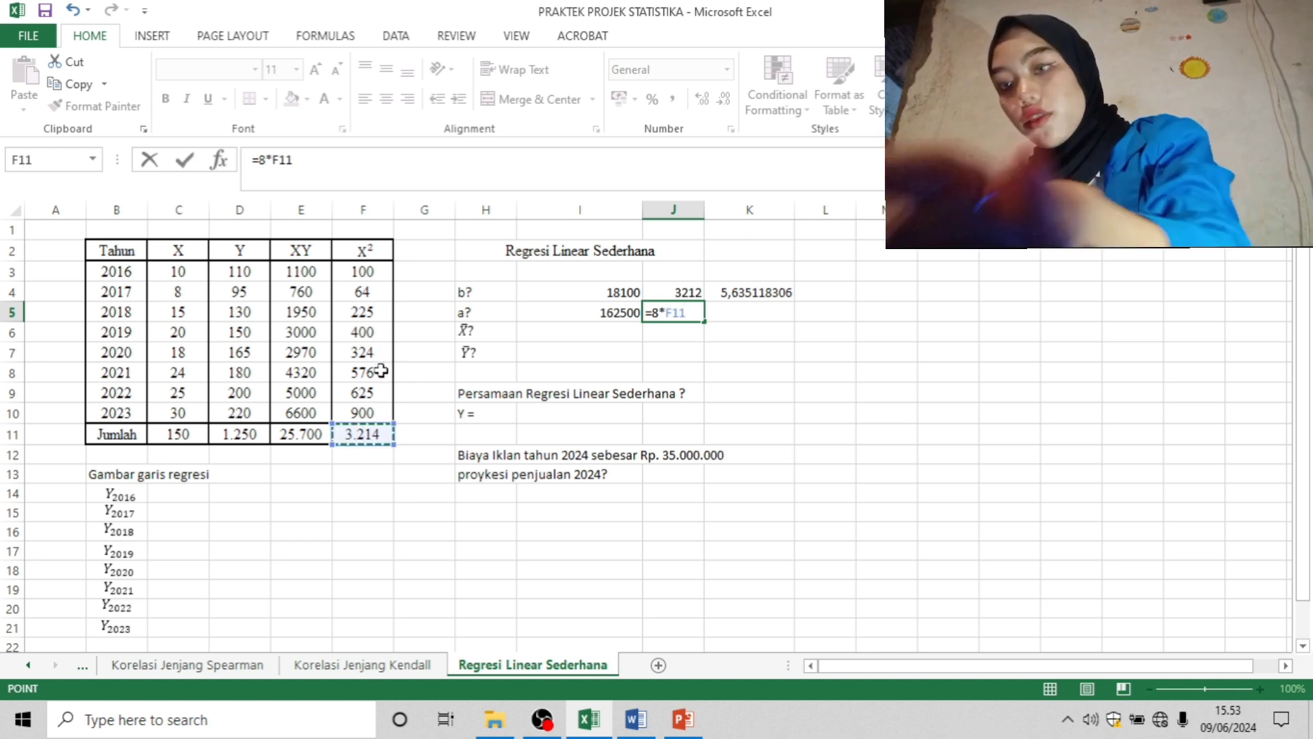
text(-)
click(181, 430)
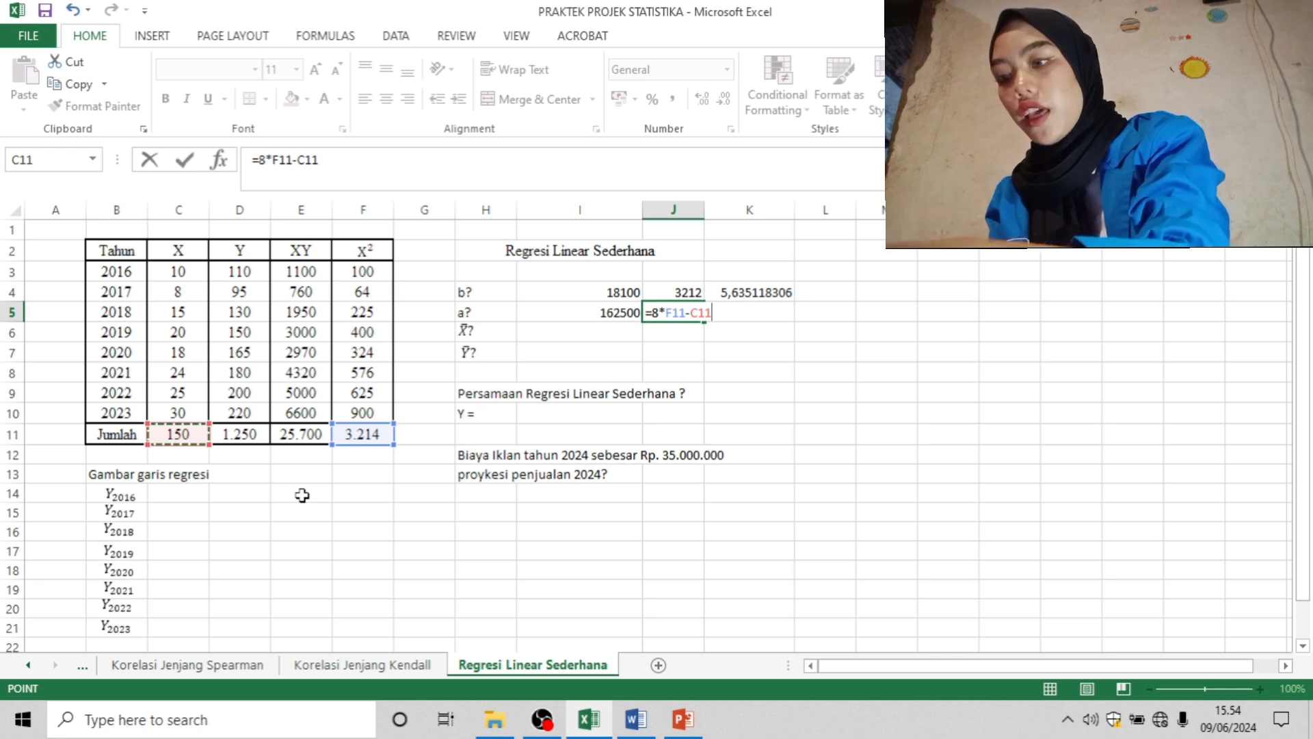
text(^2)
key(Return)
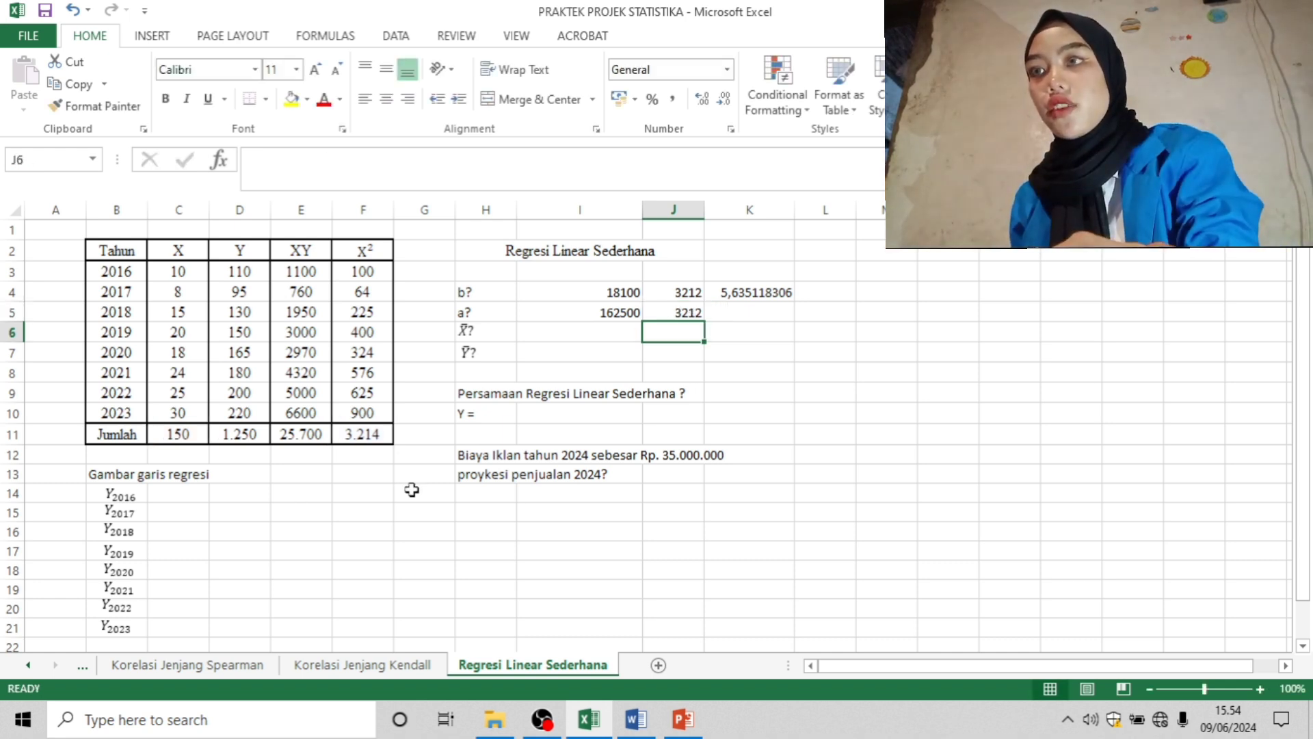
Step: Calculate the intercept a in K5 by dividing its numerator by its denominator, =I5/J5
click(709, 311)
text(=)
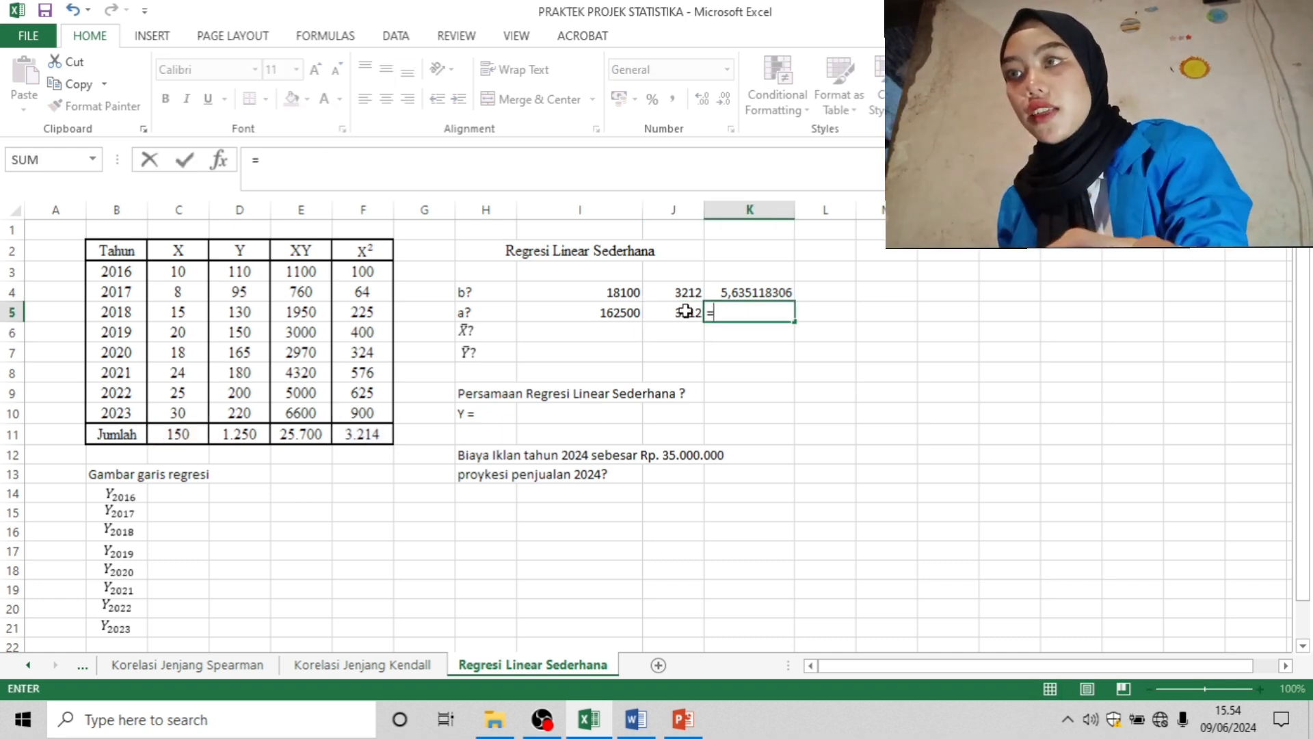
click(640, 315)
text(/)
click(691, 331)
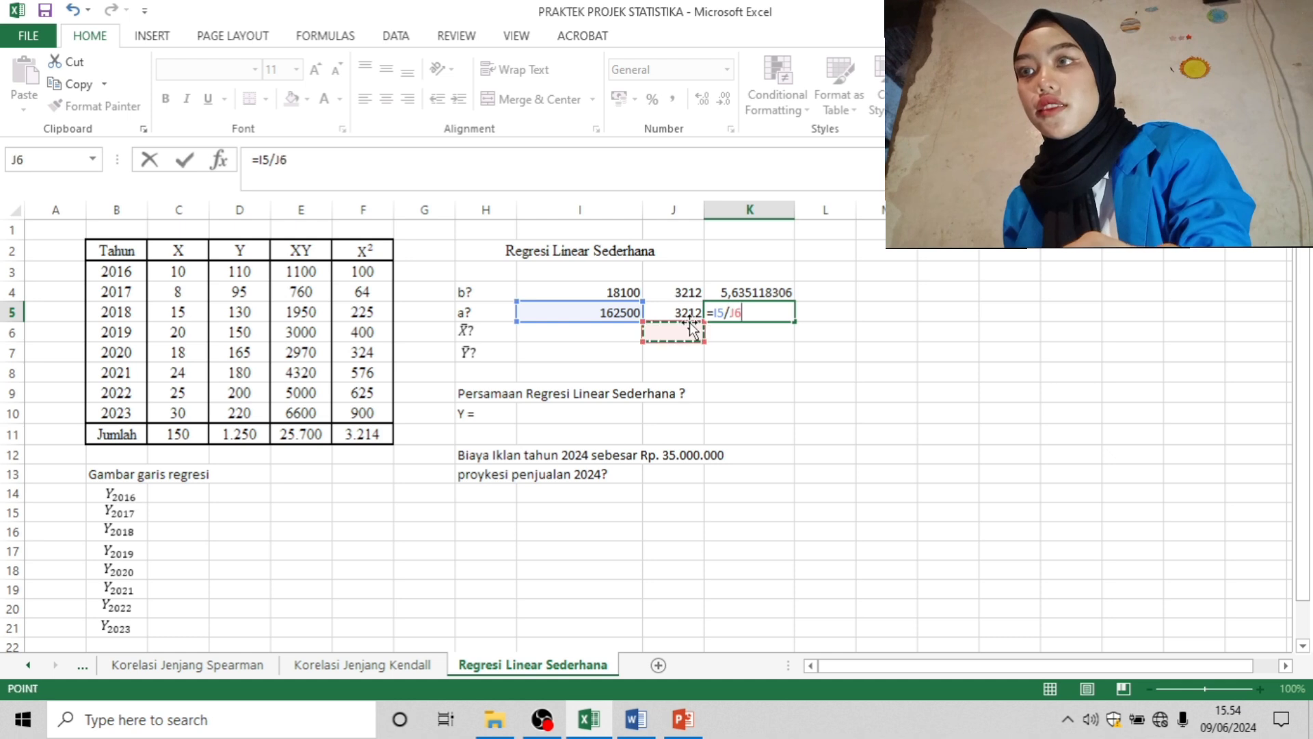
click(691, 310)
key(Return)
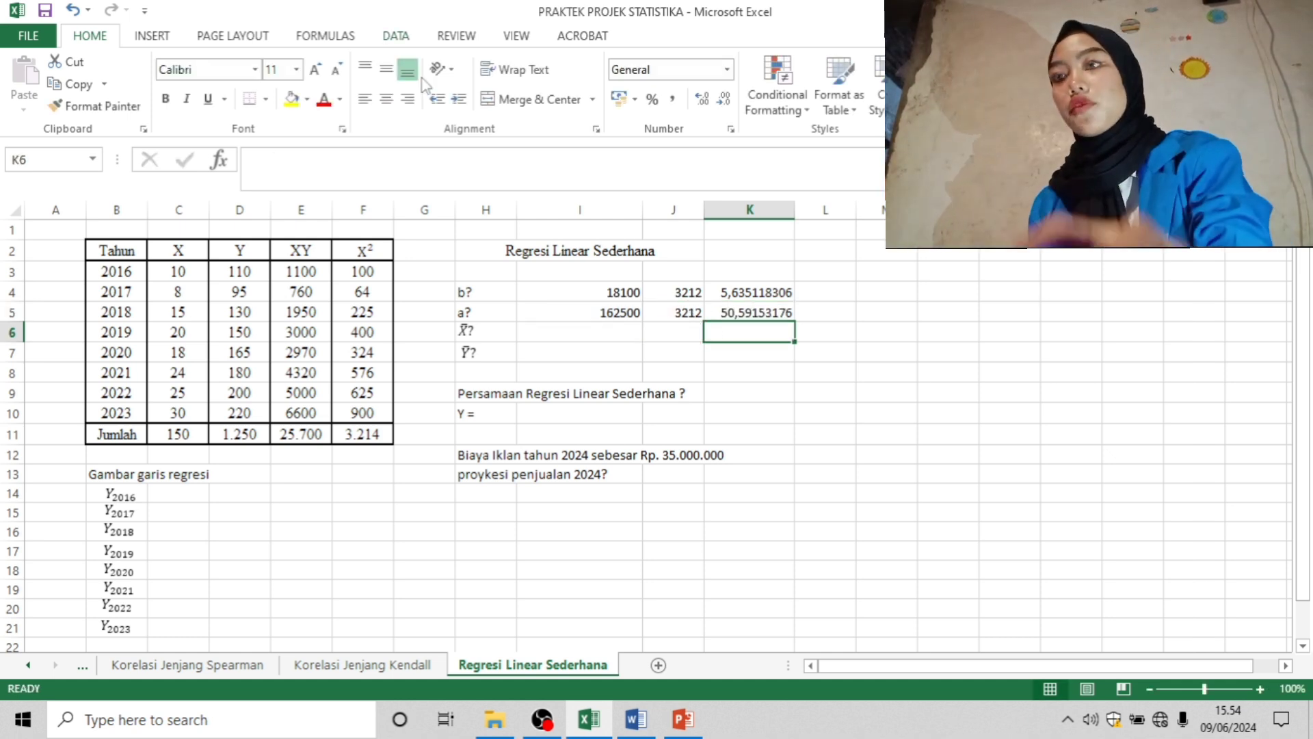
Step: Calculate the mean of X in I6 by dividing the X total by 8, =C11/8
click(571, 339)
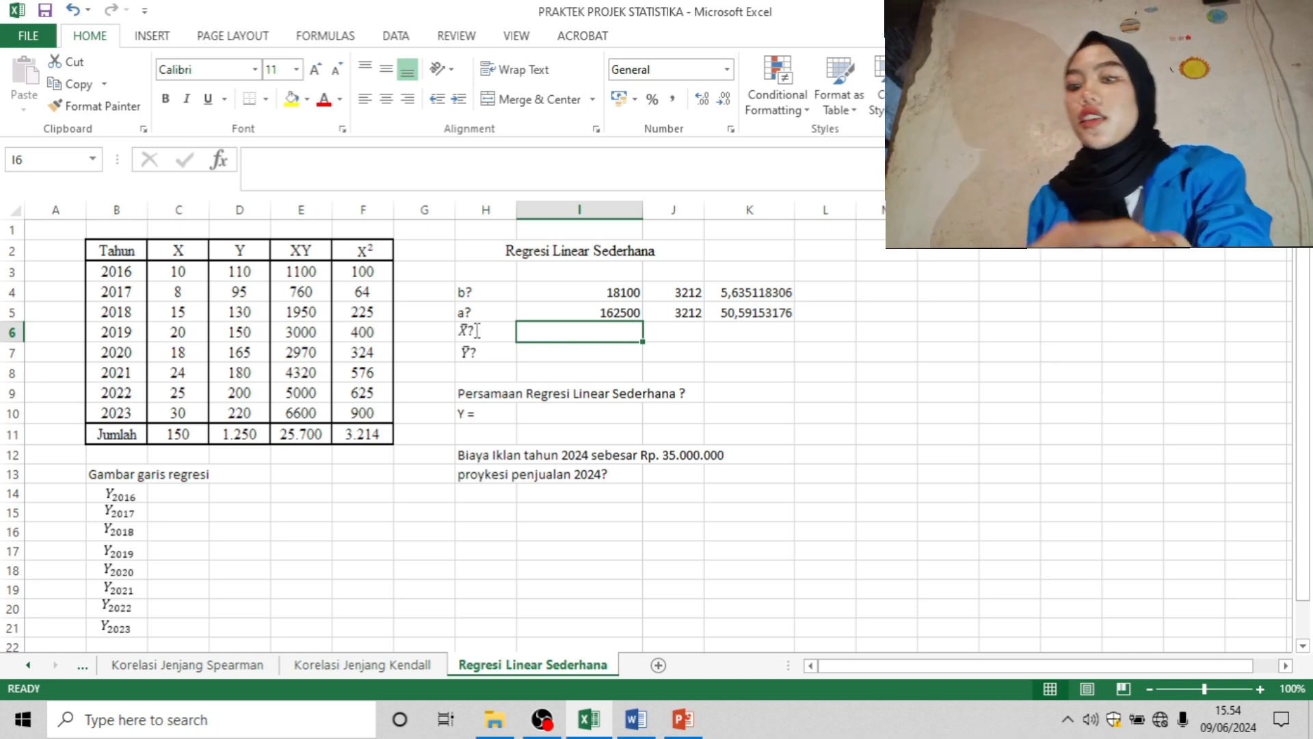
text(=)
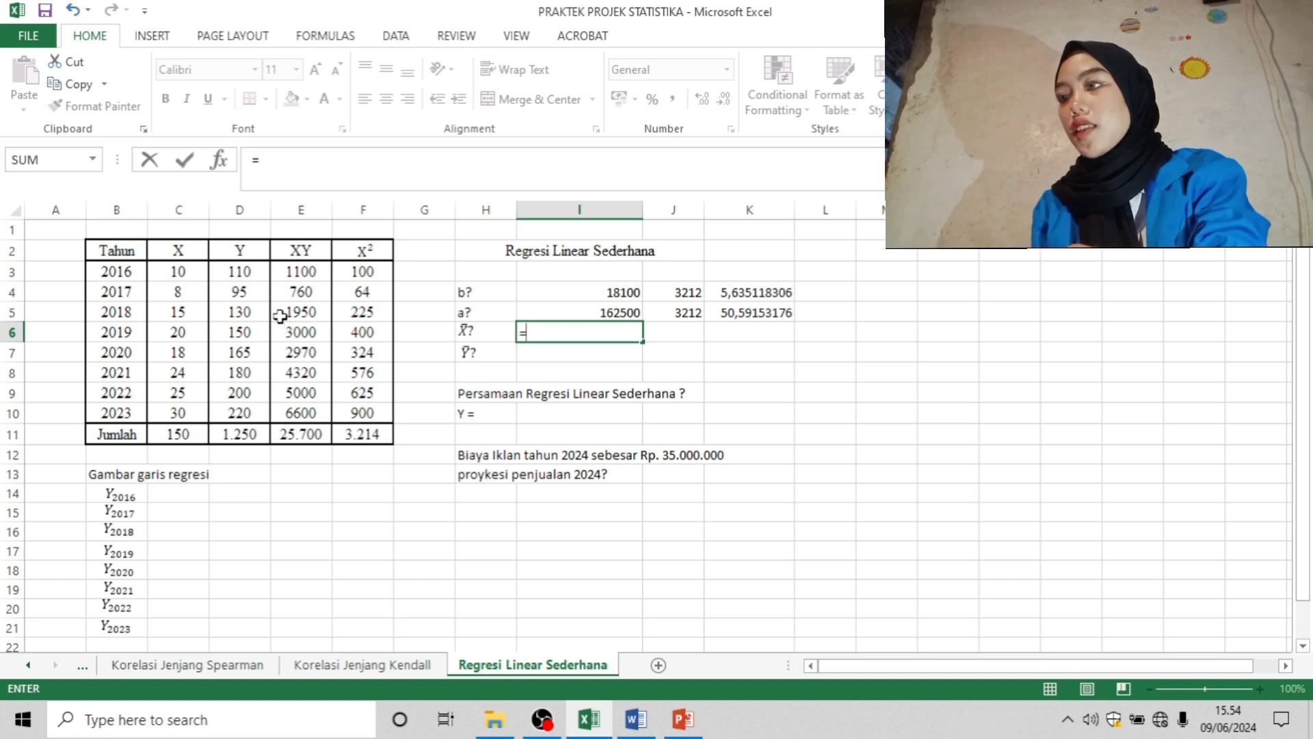
click(199, 427)
text(/8)
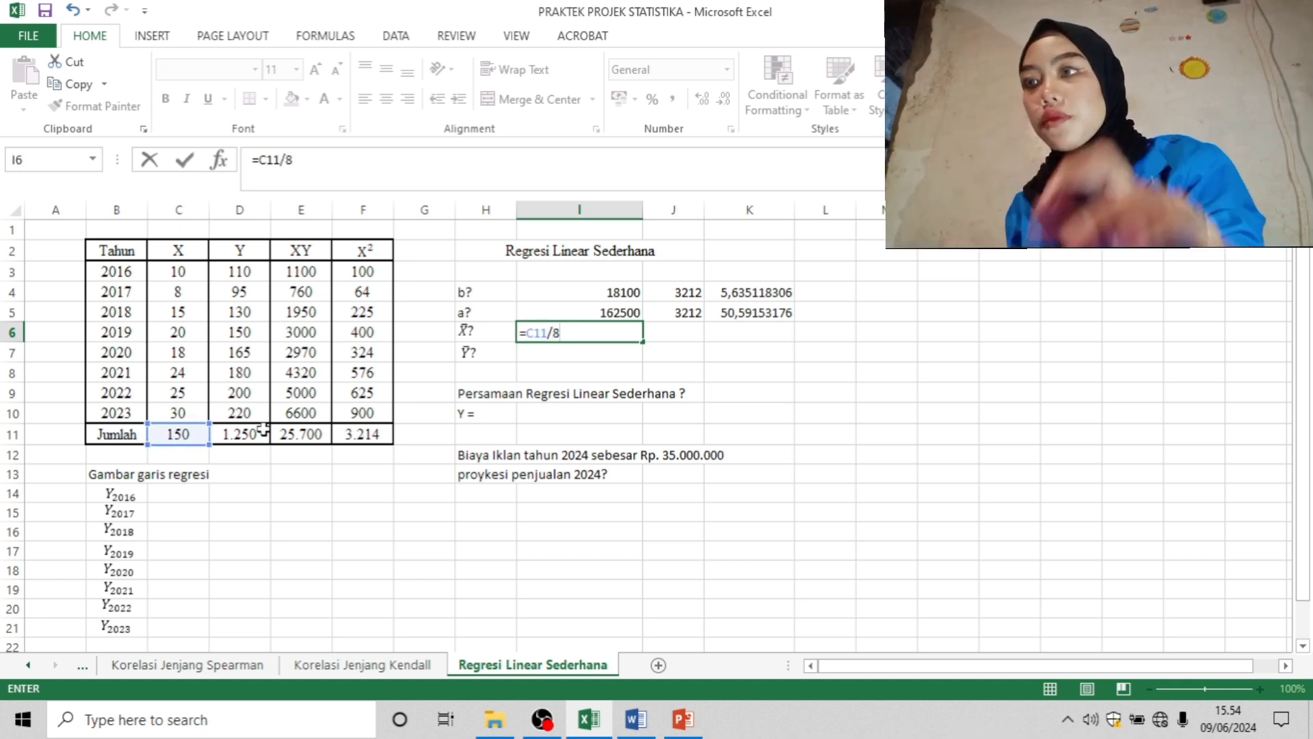
key(Return)
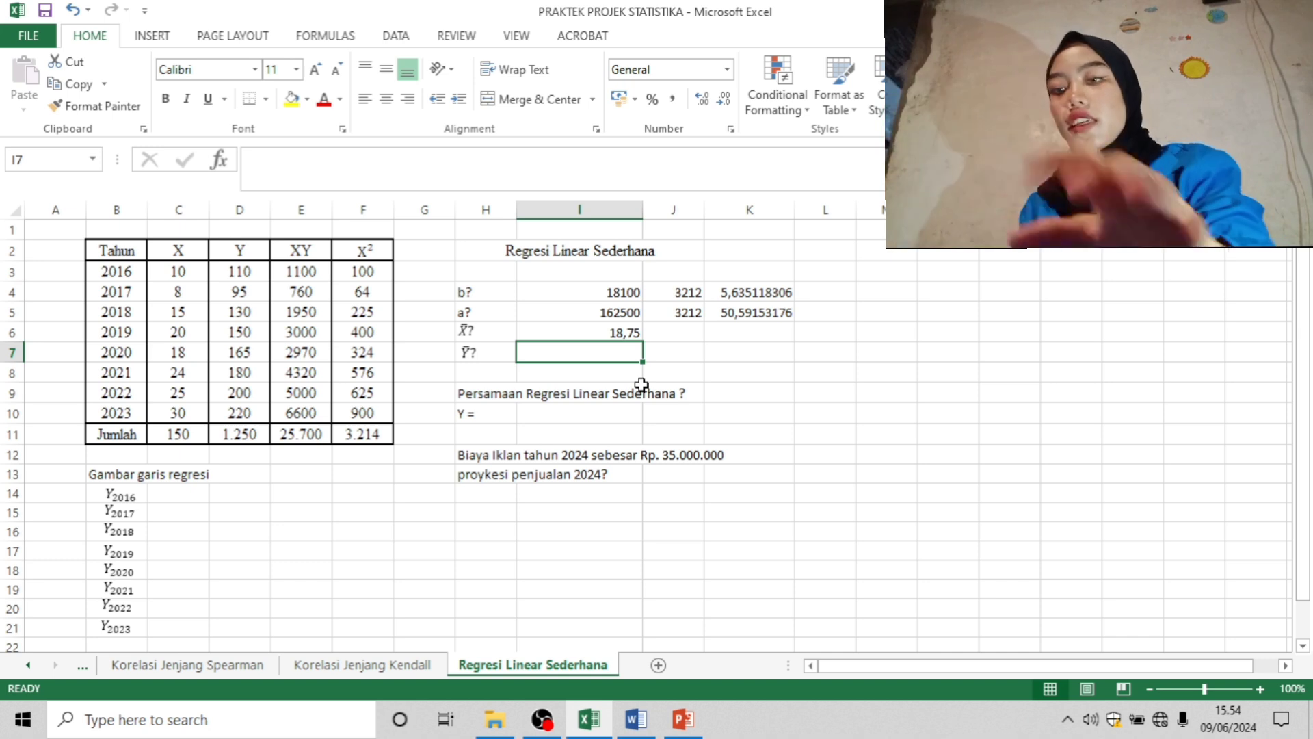
Step: Calculate the mean of Y in I7 by dividing the Y total by 8, =D11/8
text(=)
click(251, 431)
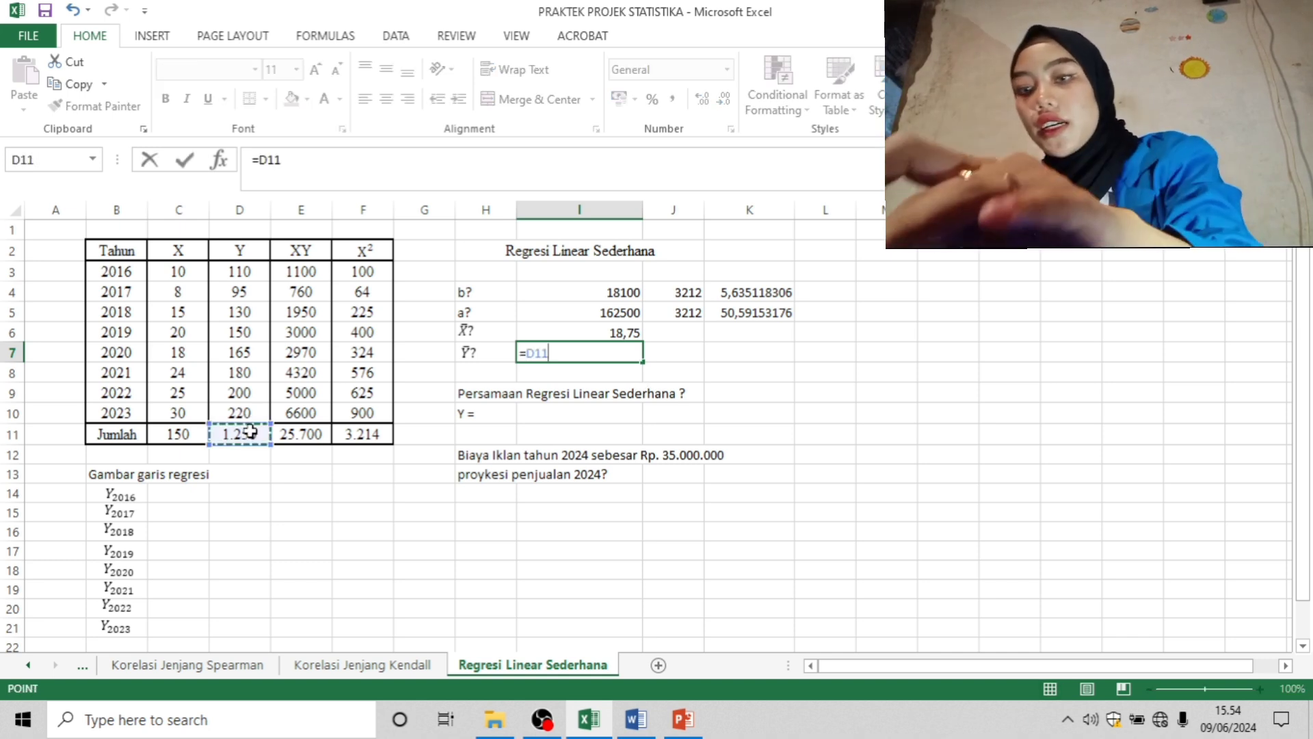
text(/8)
key(Return)
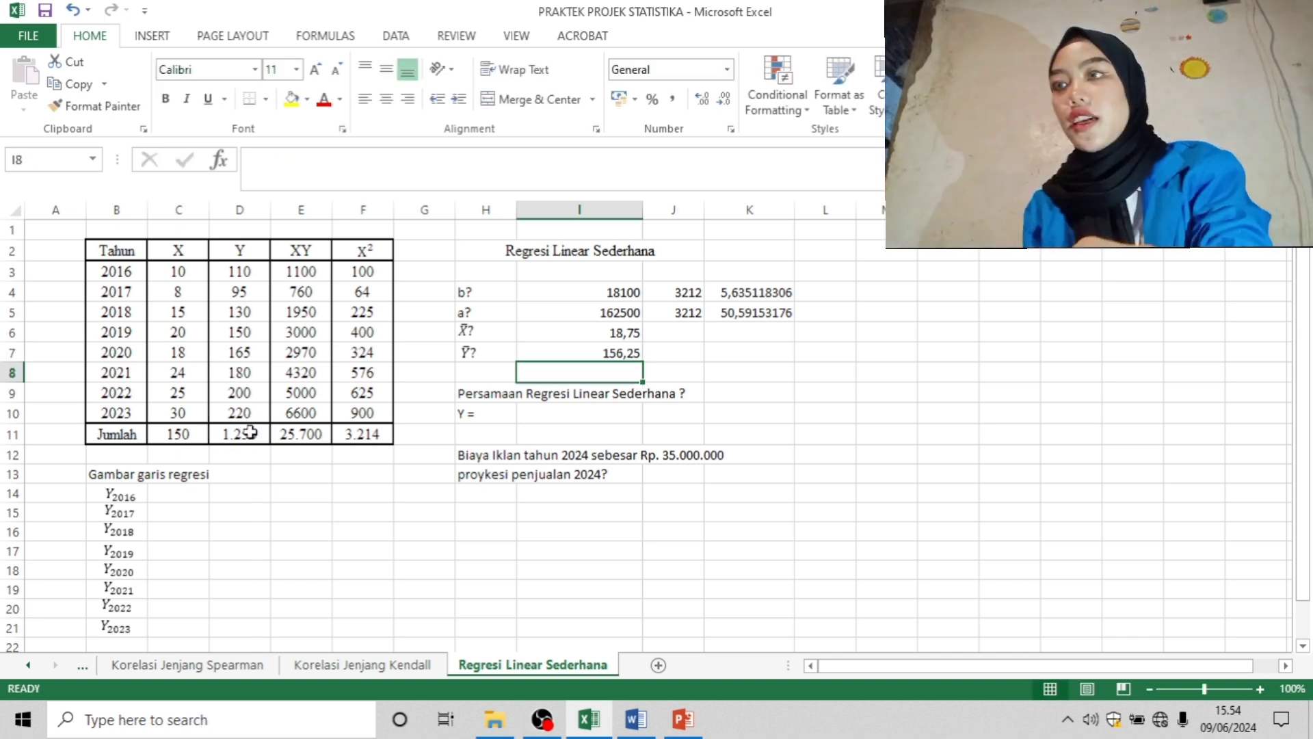
Step: Calculate the simple linear regression equation's Y in I10 from the intercept, slope and X total, =K5+K4*C11
click(581, 421)
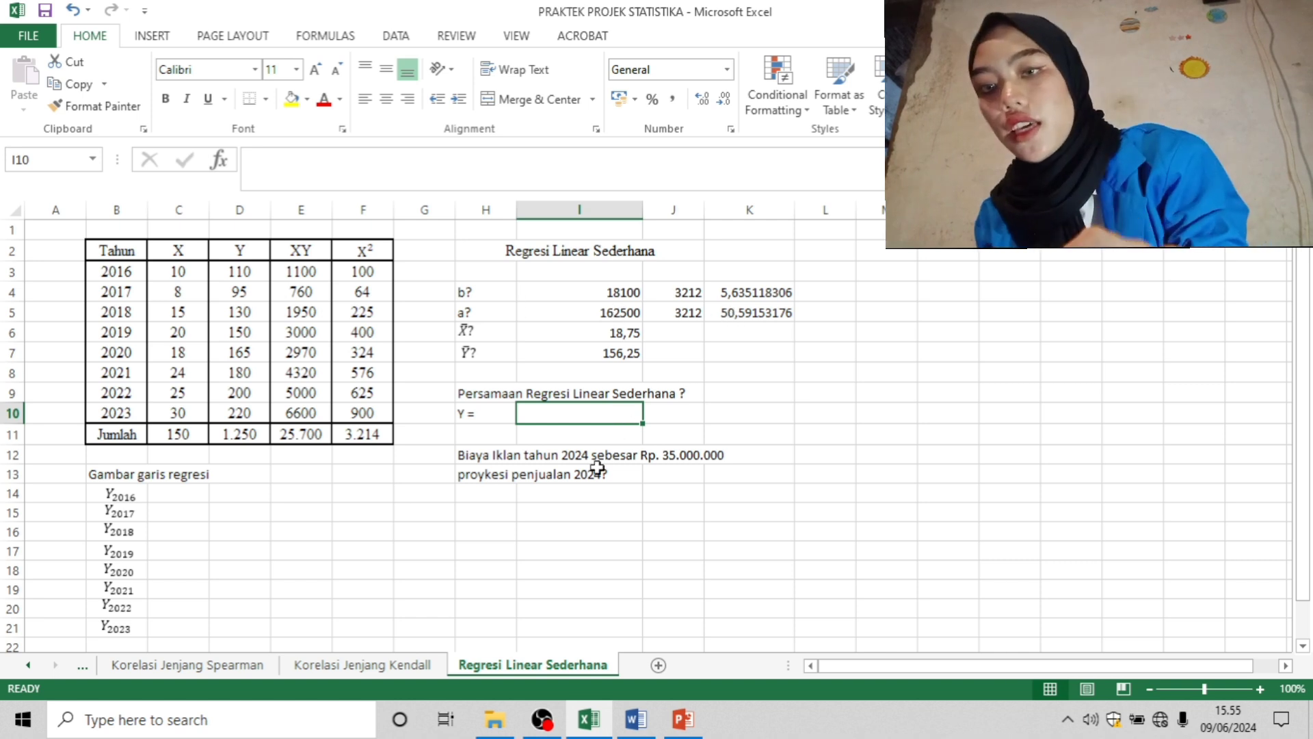
text(=)
click(794, 314)
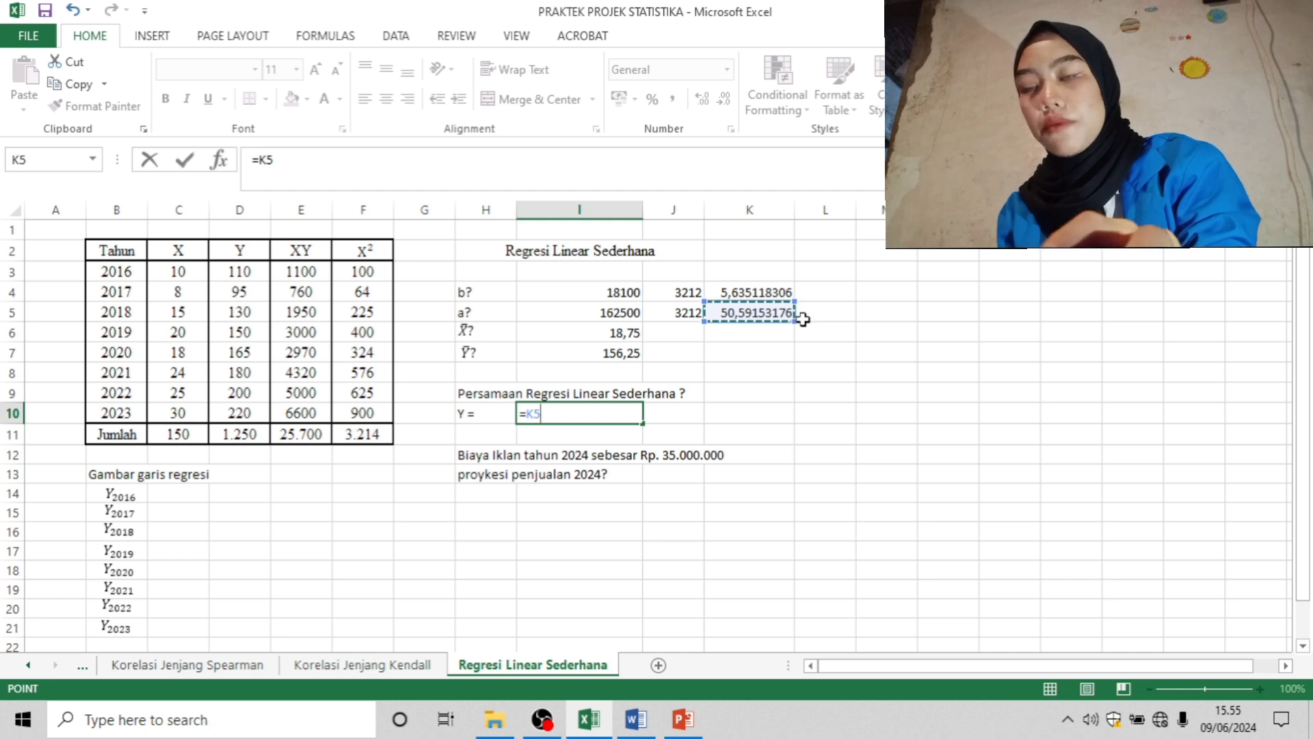
text(+)
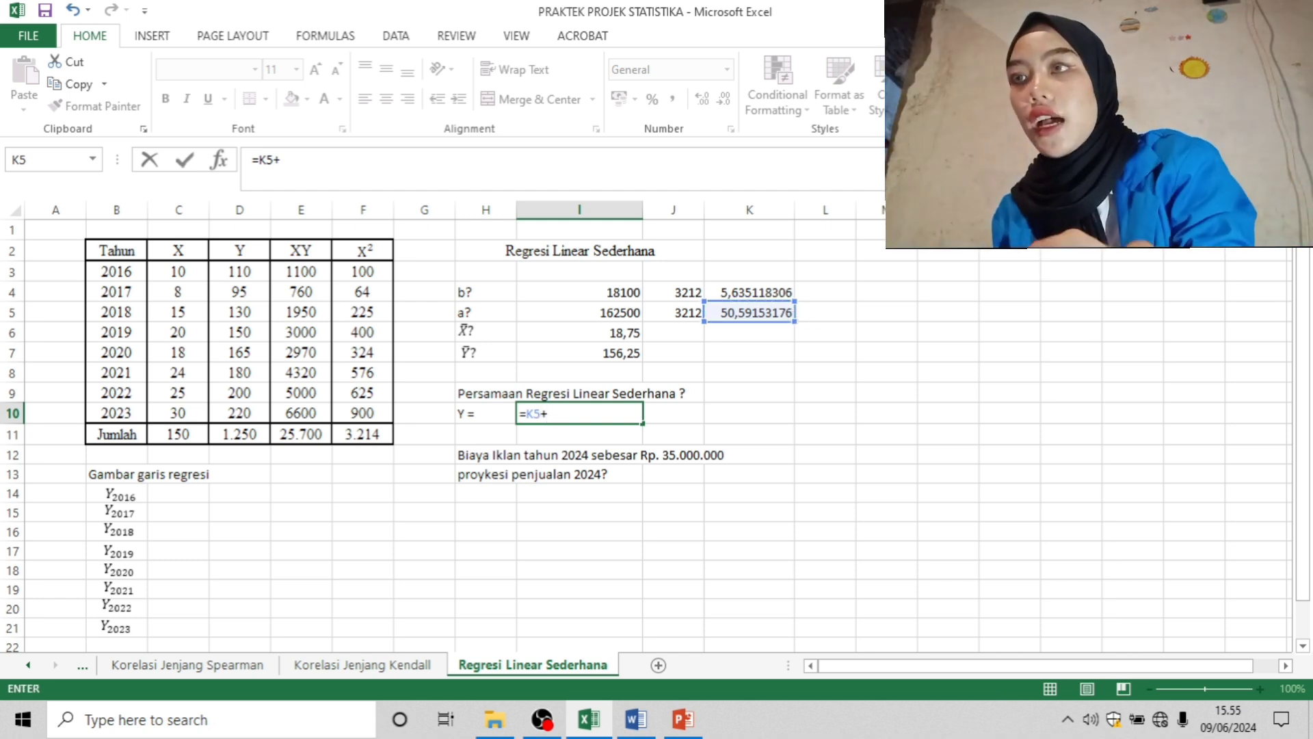
click(733, 293)
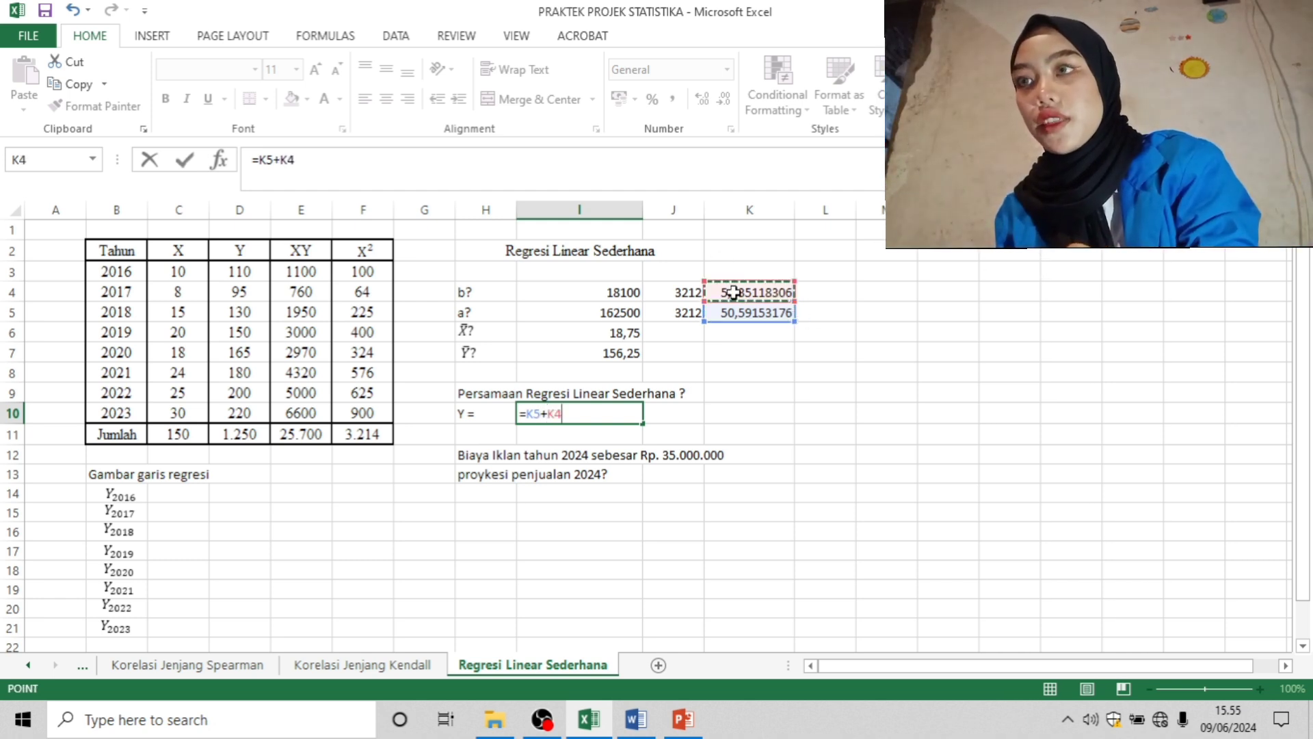
key(BackSpace)
key(BackSpace)
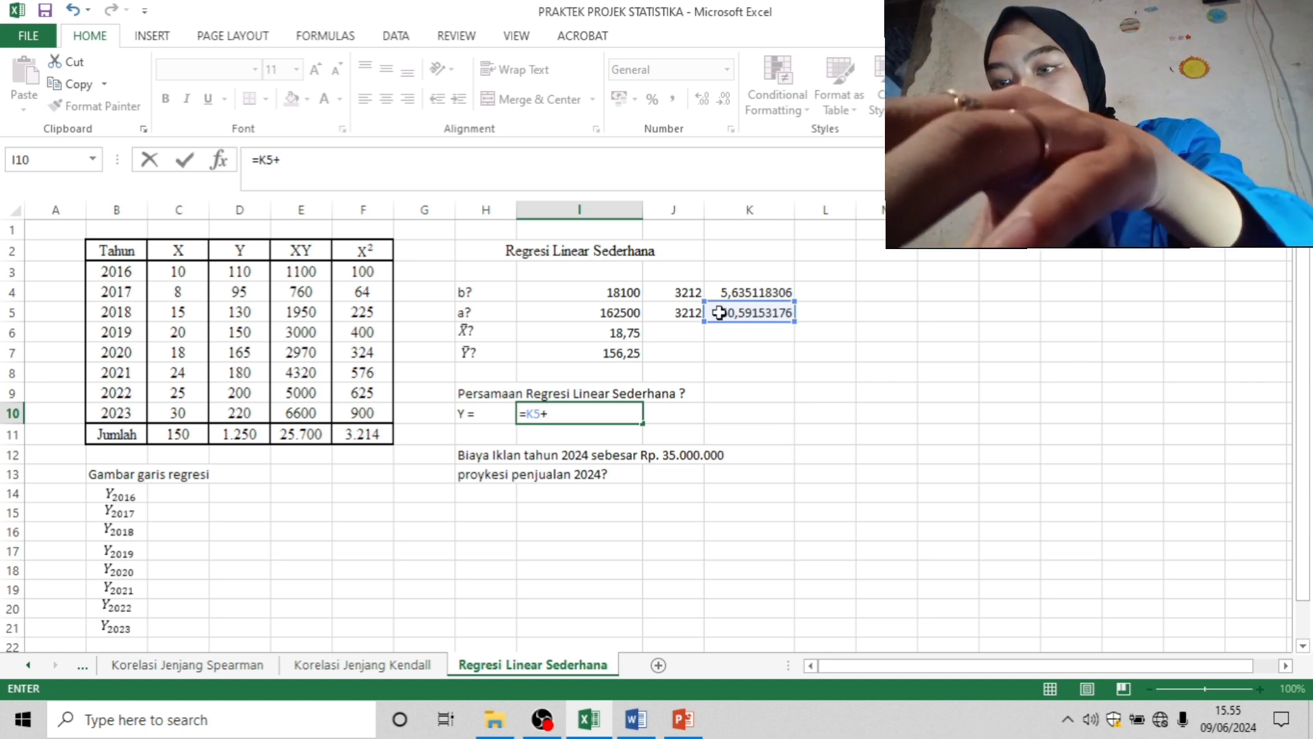
click(727, 297)
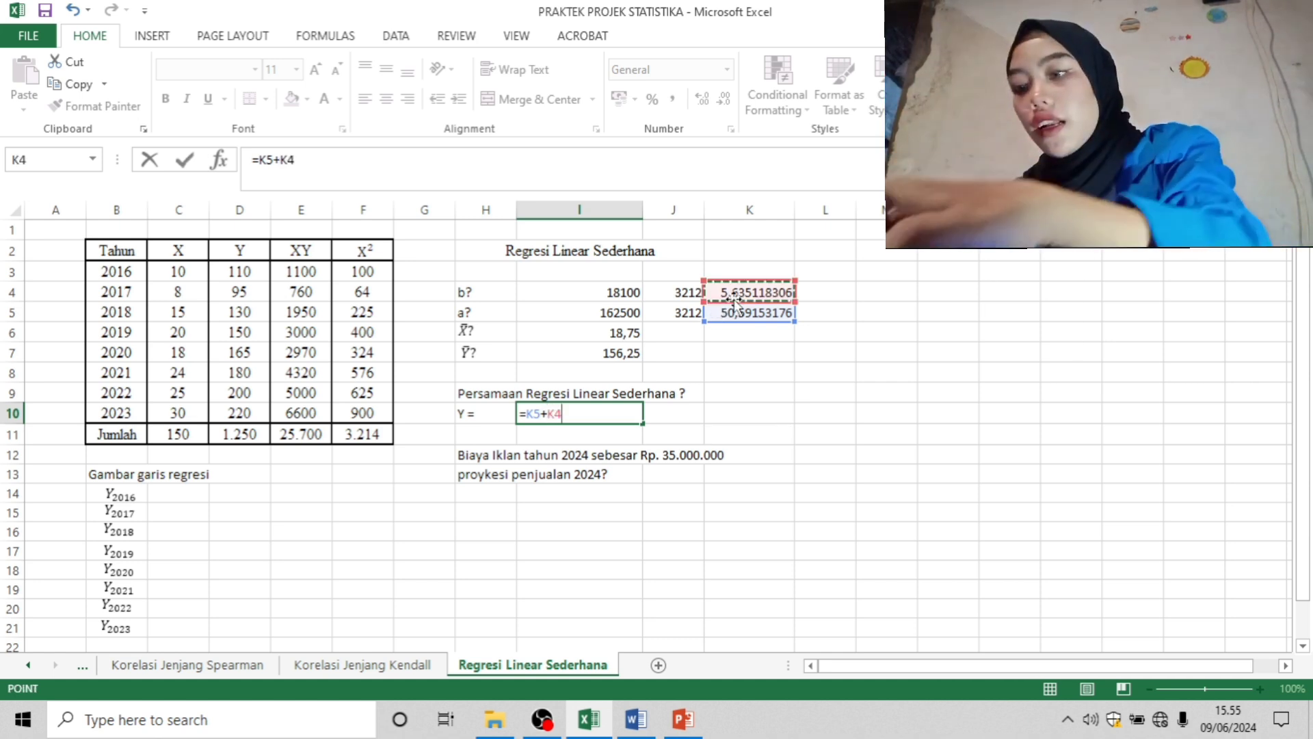
text(*)
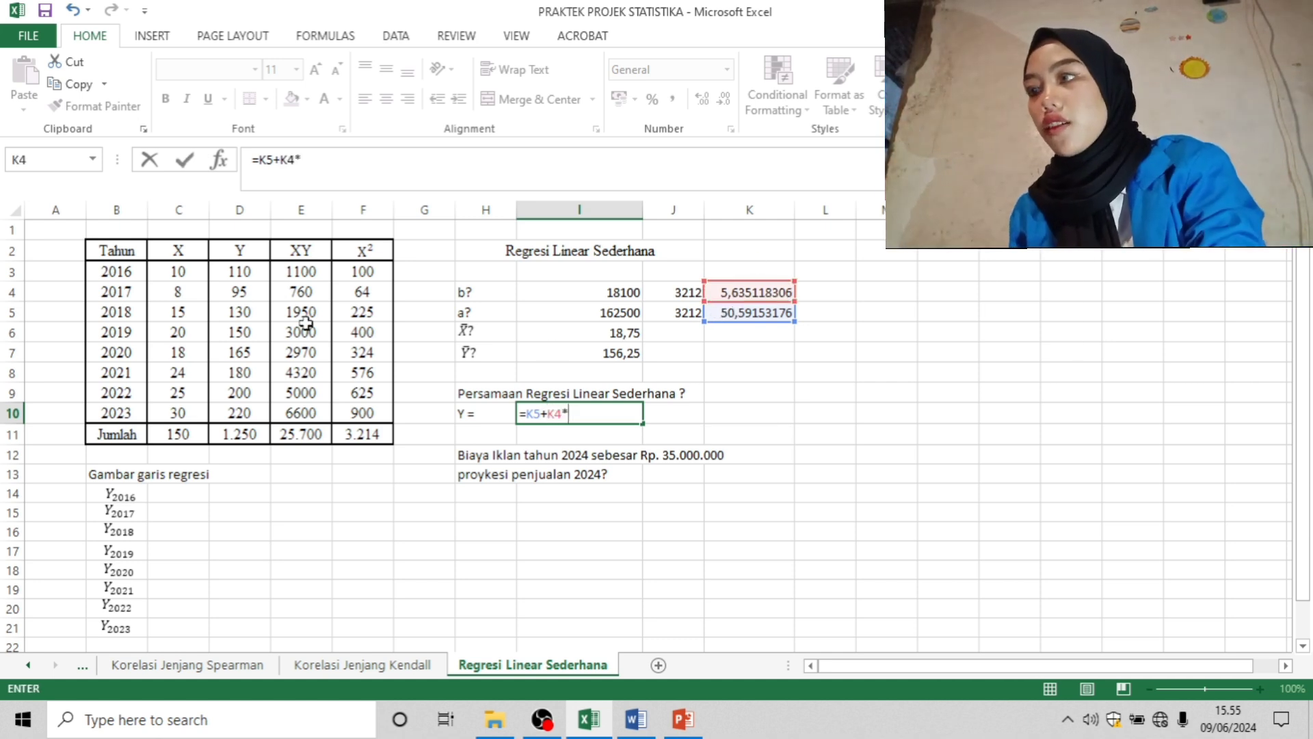
click(176, 434)
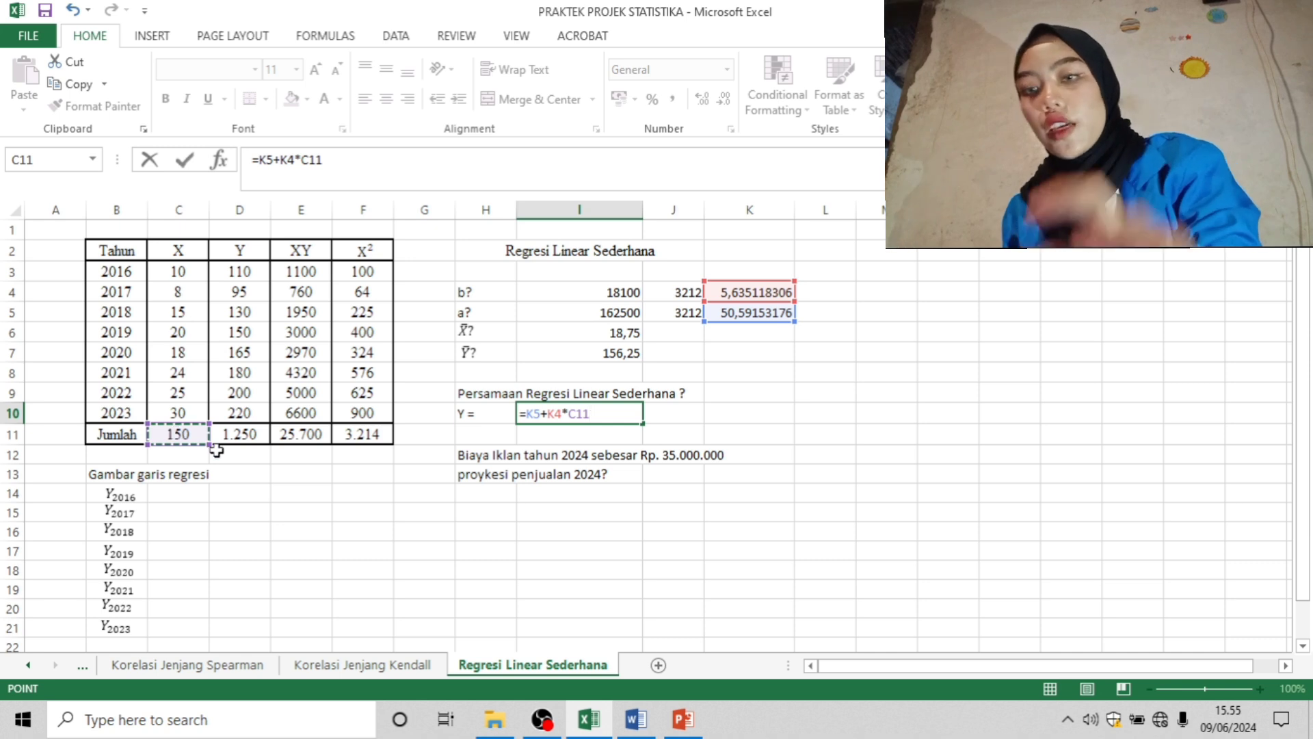
key(Return)
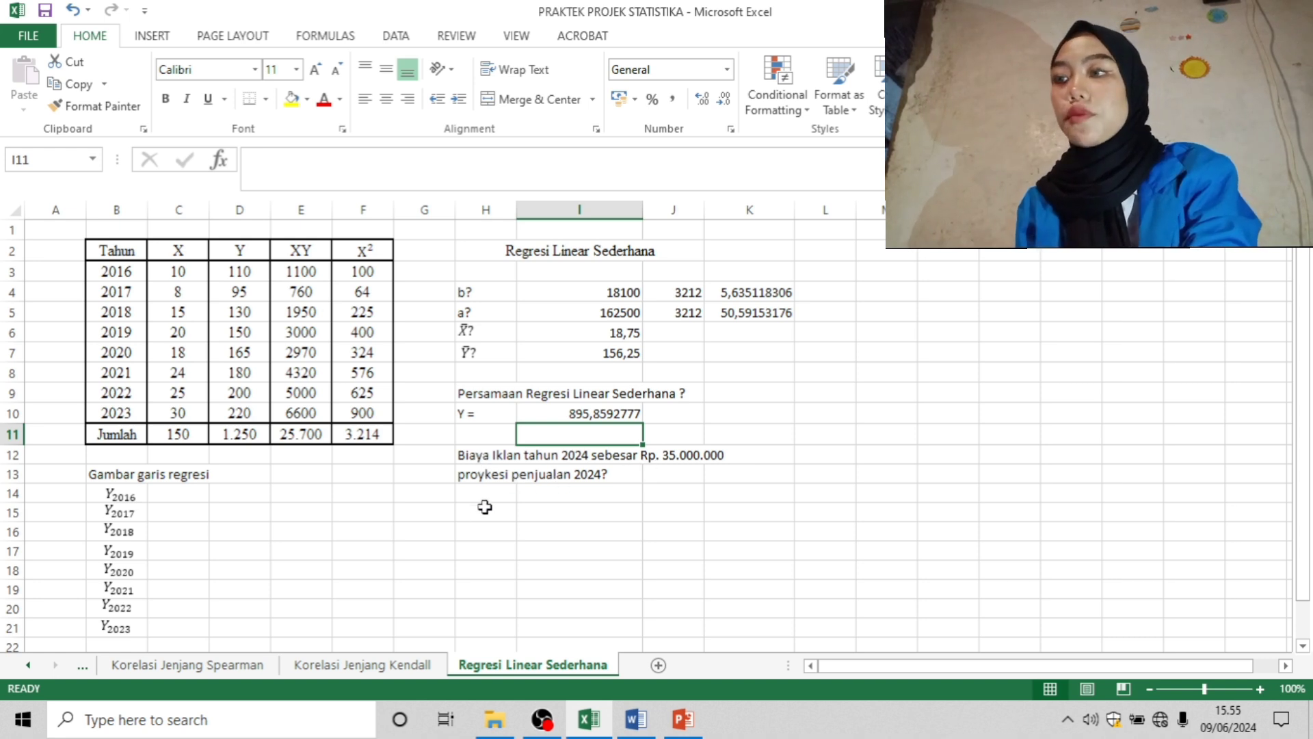
Step: Calculate the 2024 sales projection in I14 for an advertising cost of 35, =K5+K4*35
click(524, 493)
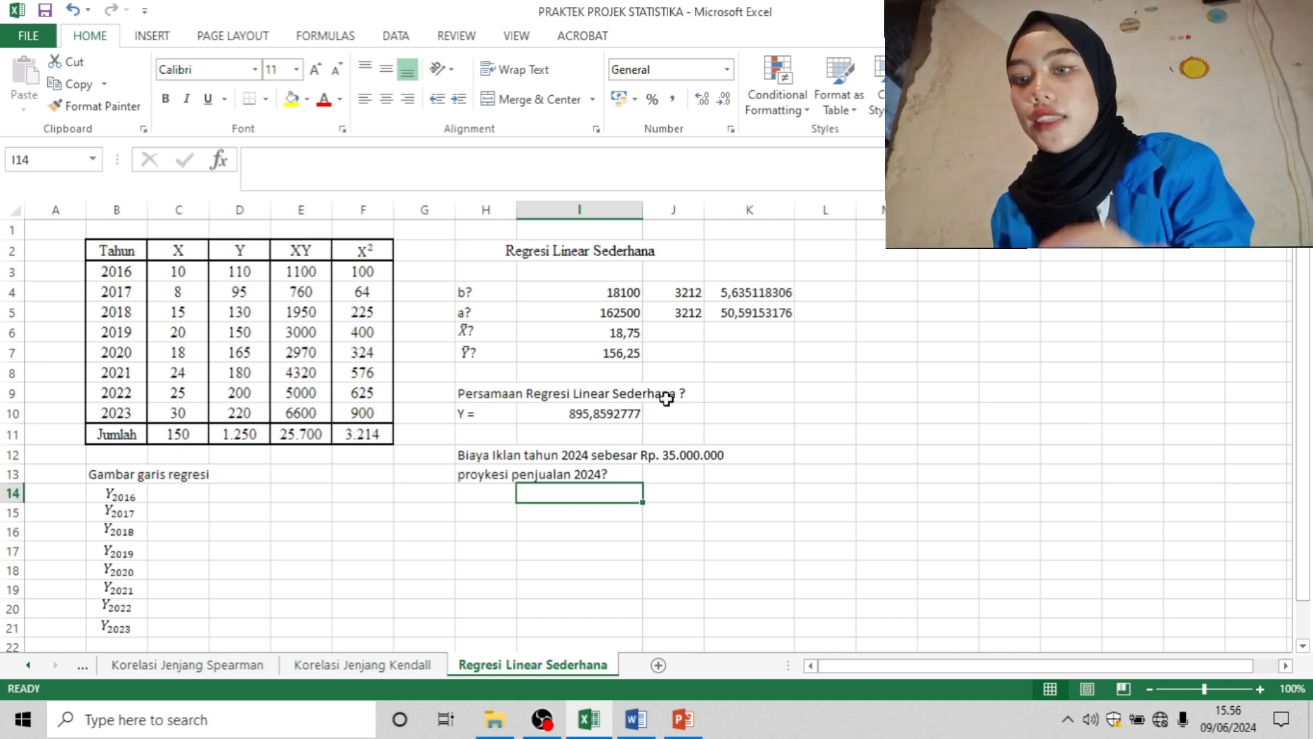
text(=)
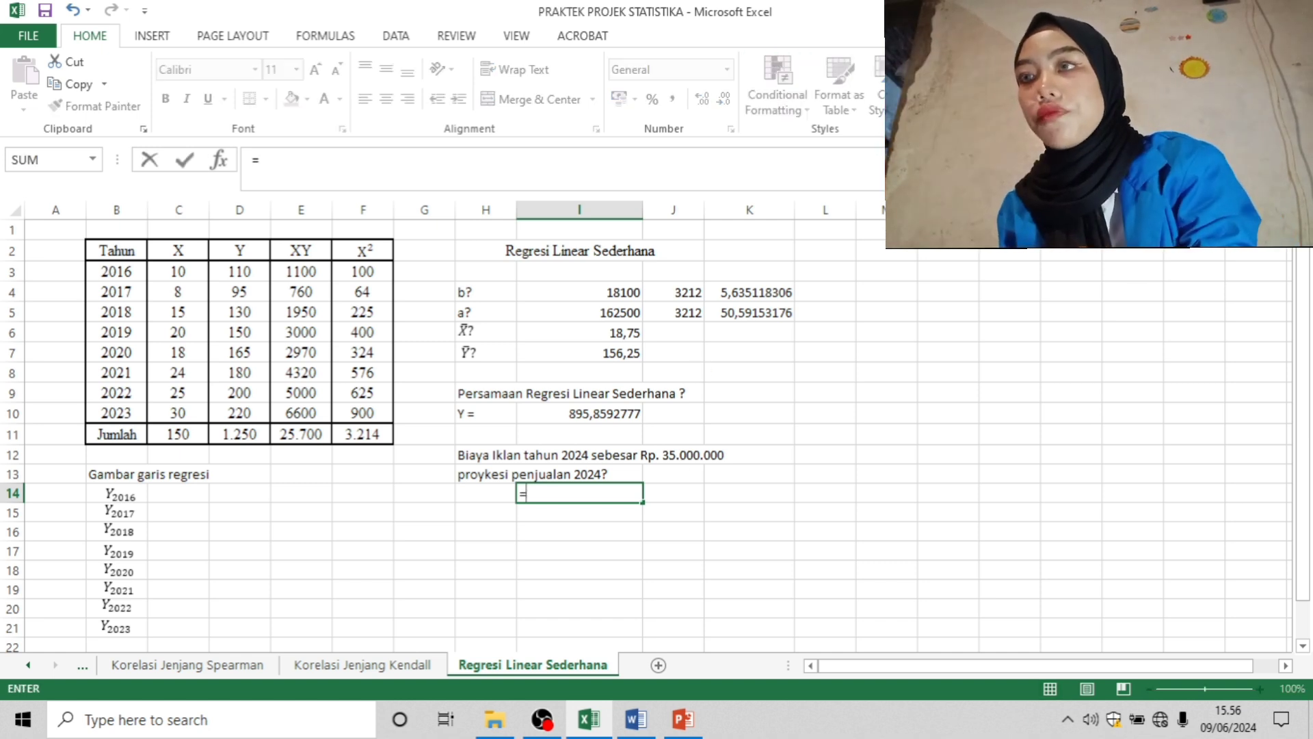
click(783, 315)
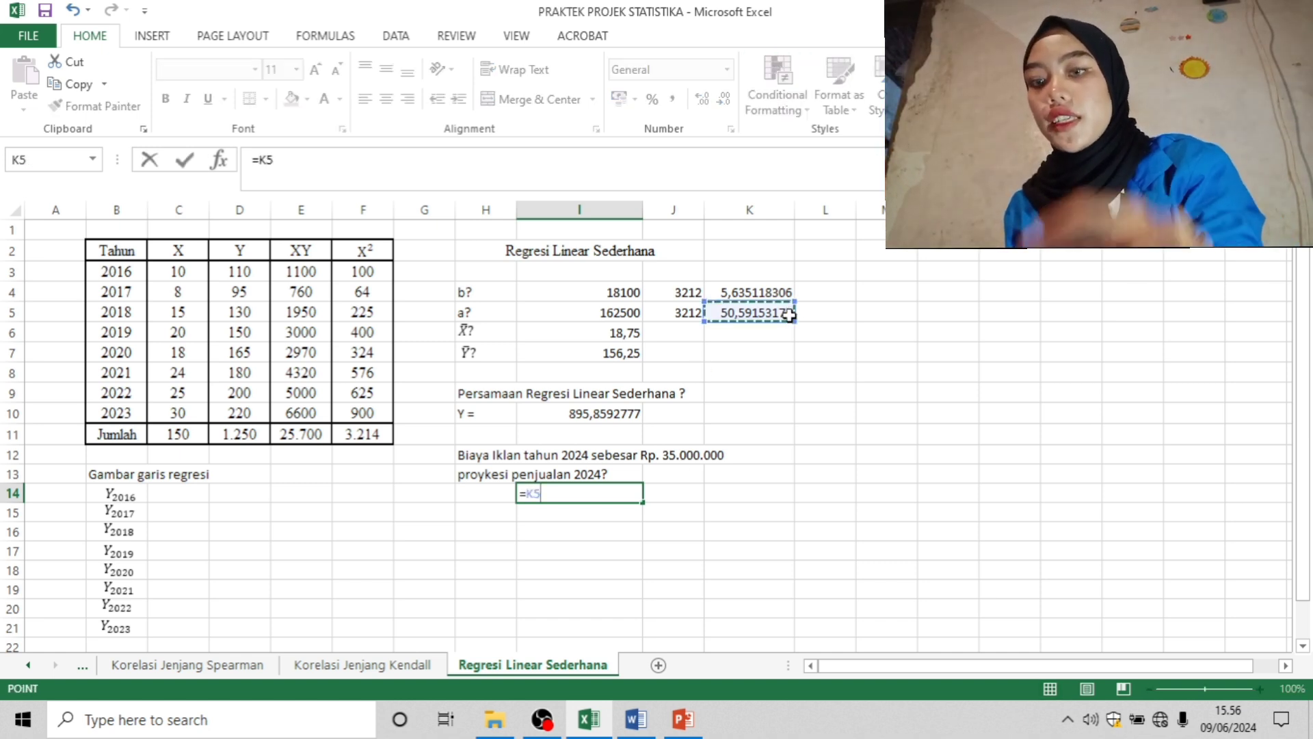
text(+)
click(774, 292)
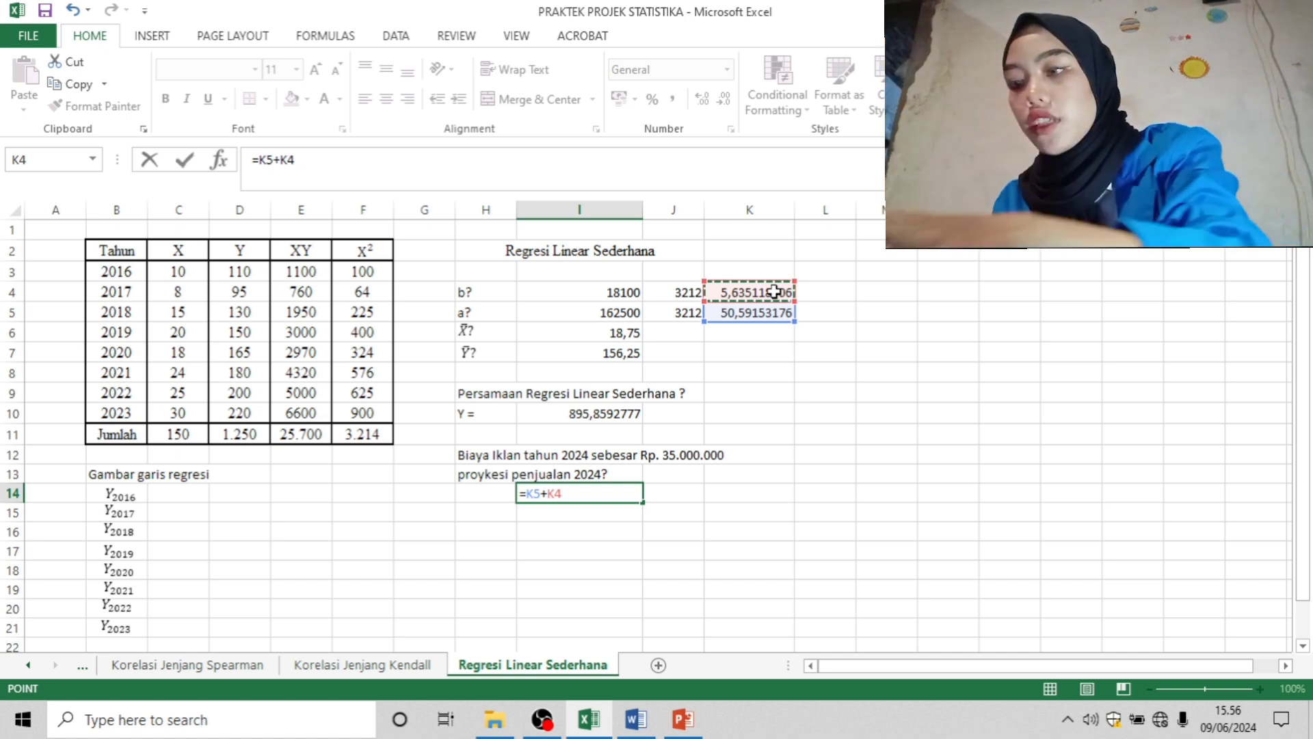
text(*)
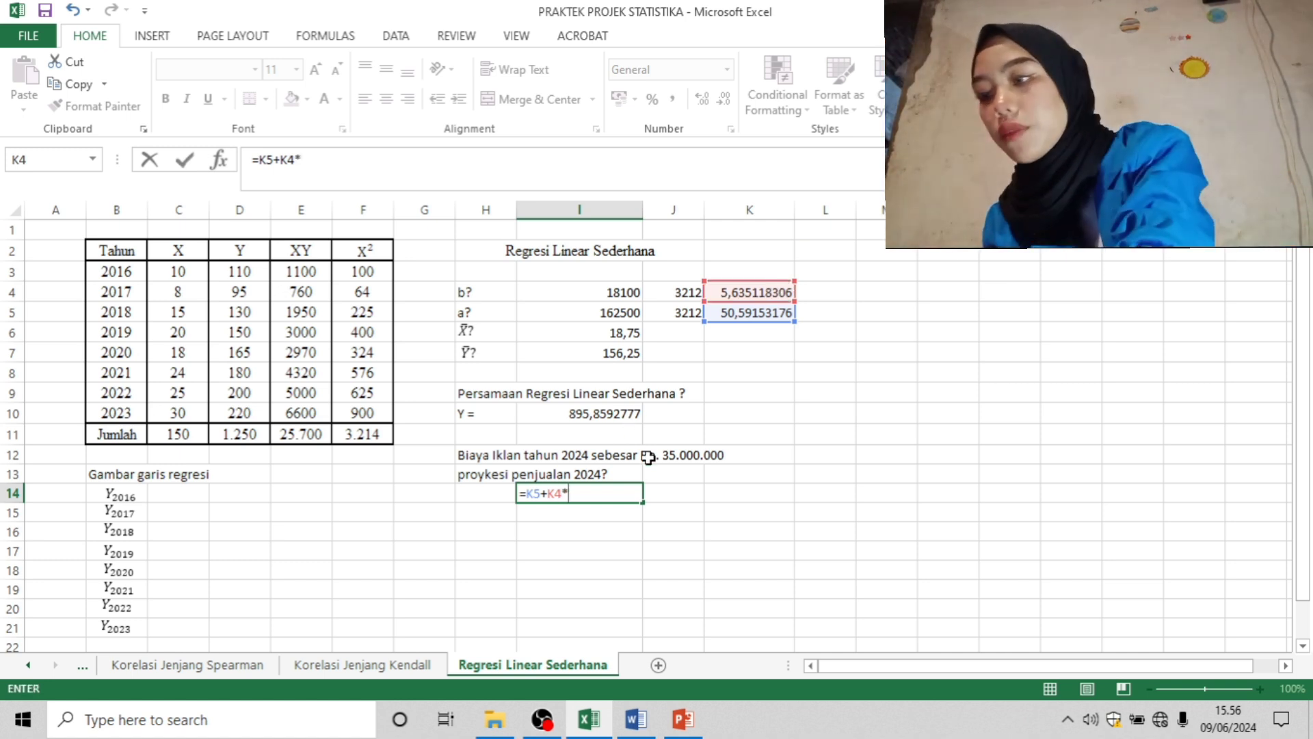
text(35)
key(Return)
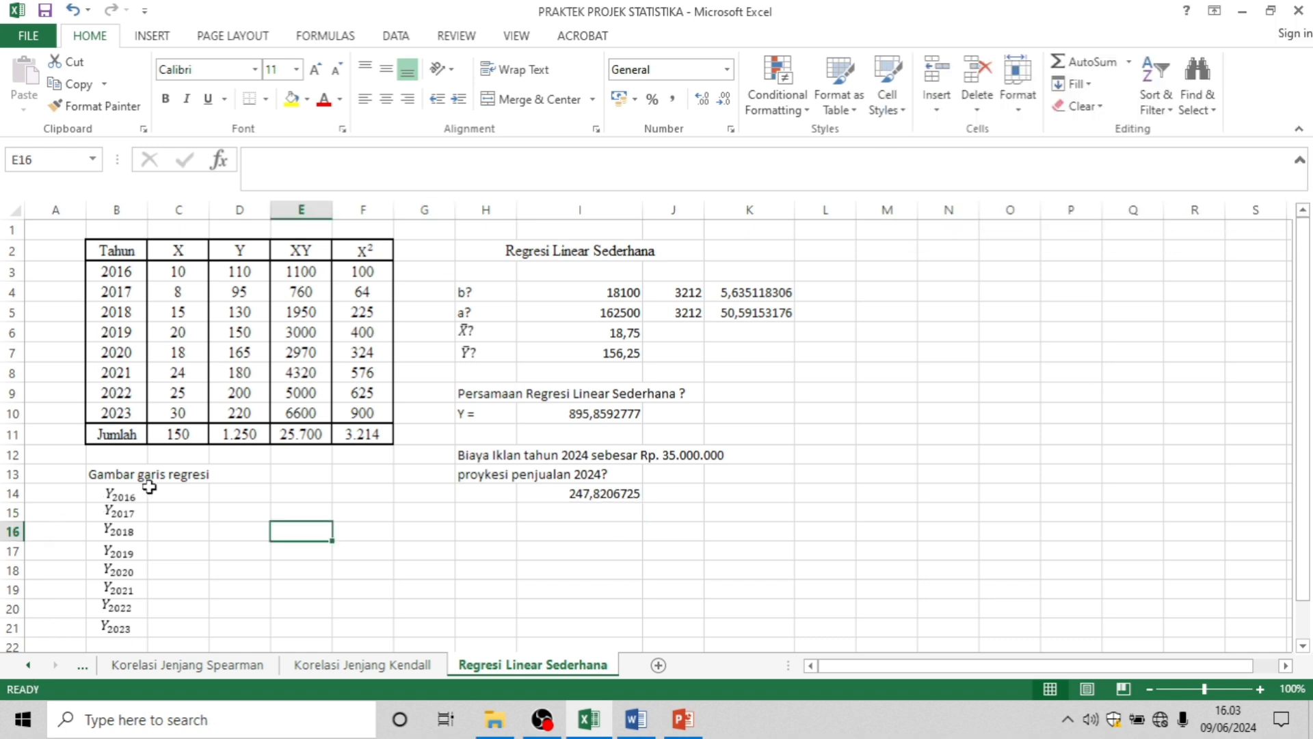
Step: Calculate the regression line value for 2016 in C14 as =K5+K4*C3
click(169, 503)
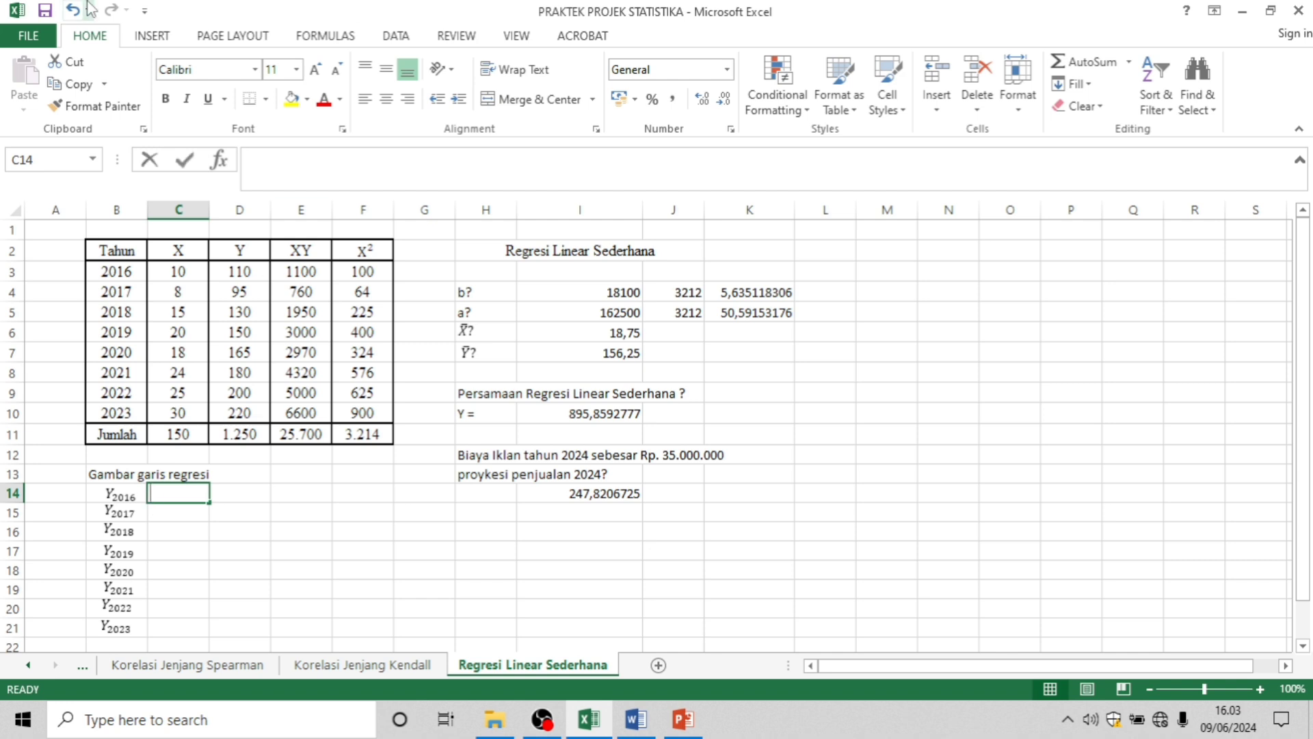
text(=)
click(746, 311)
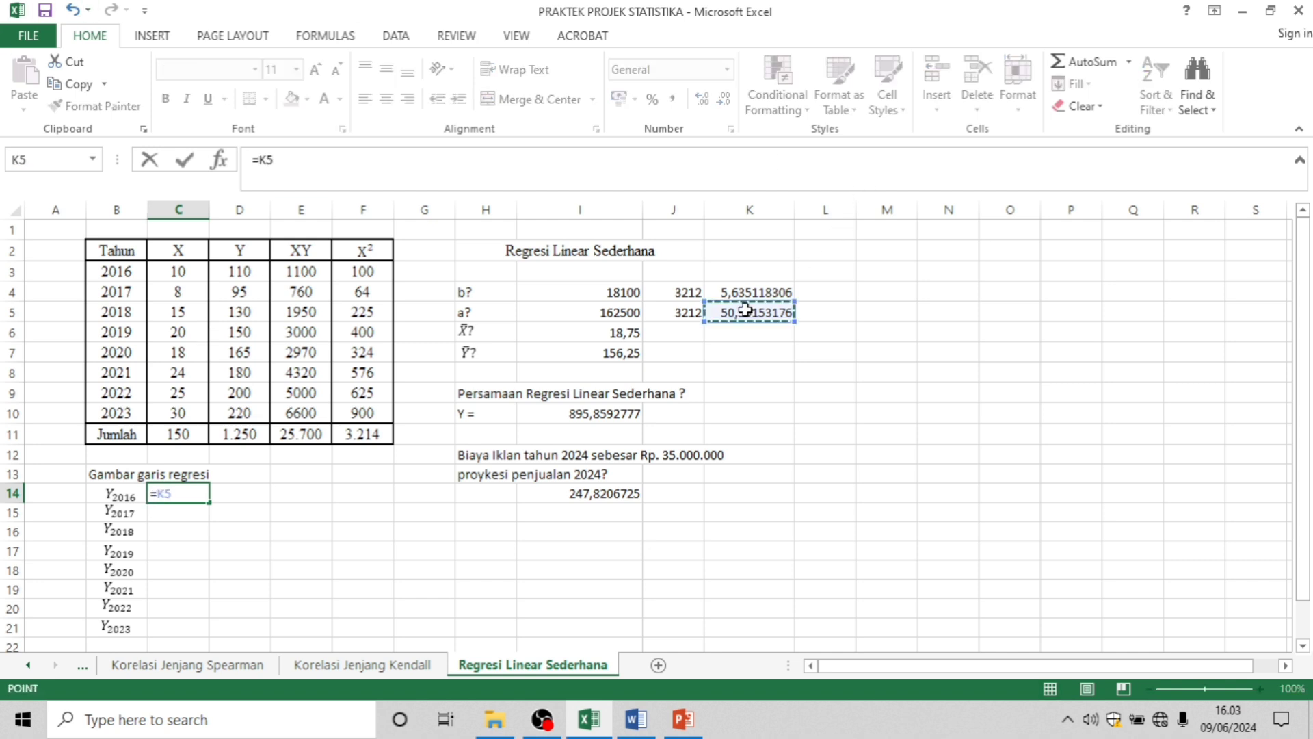
text(+)
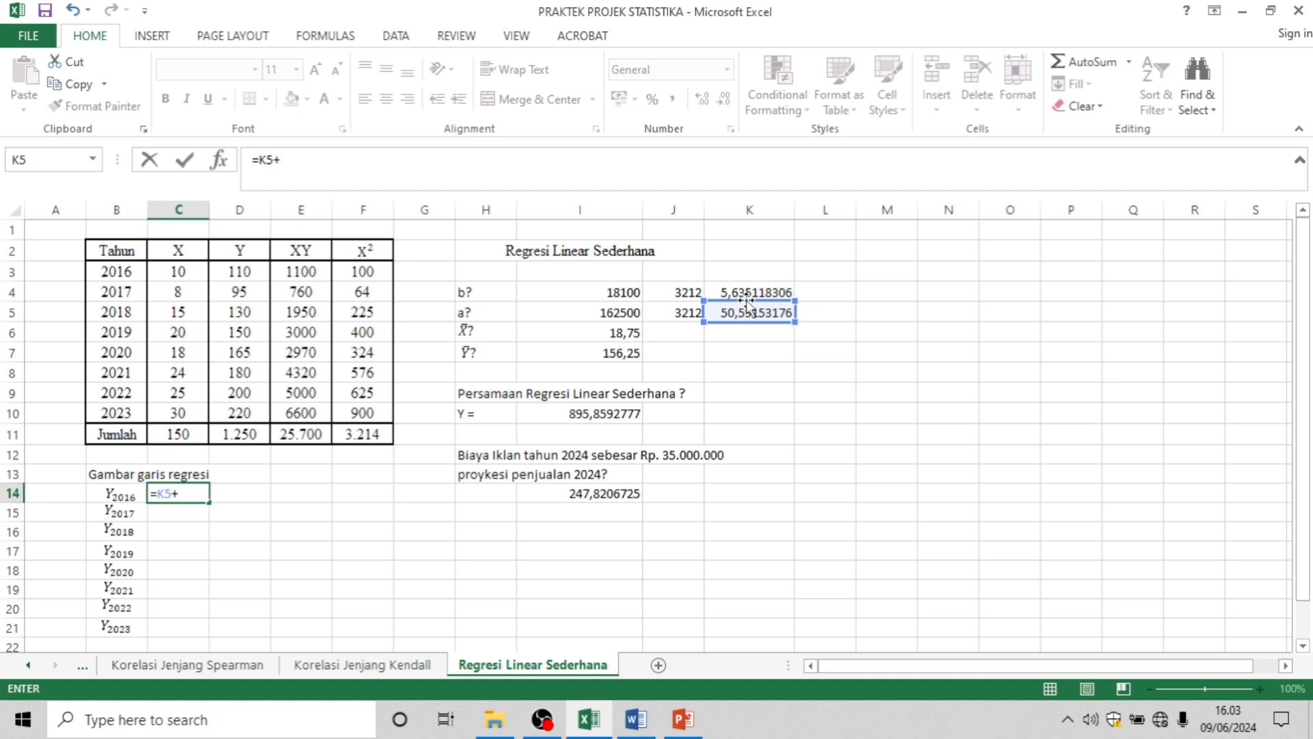
click(746, 294)
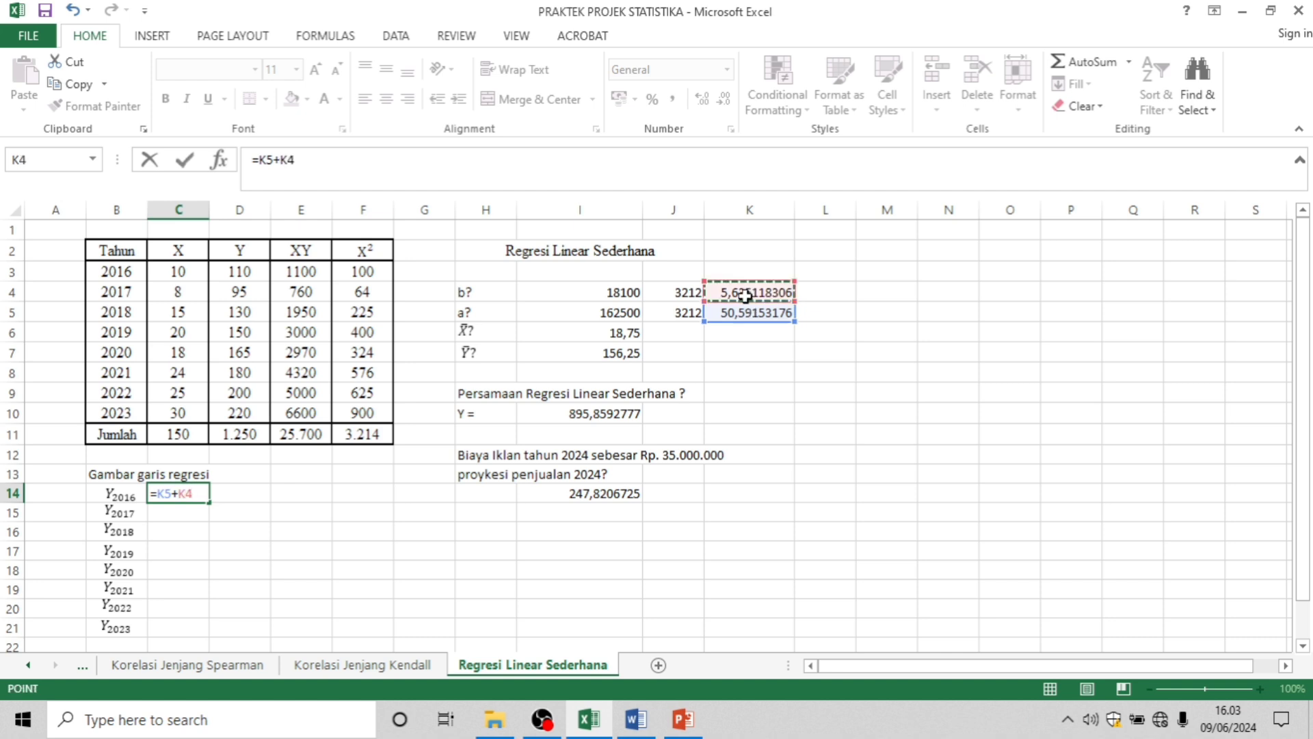
text(*)
click(170, 271)
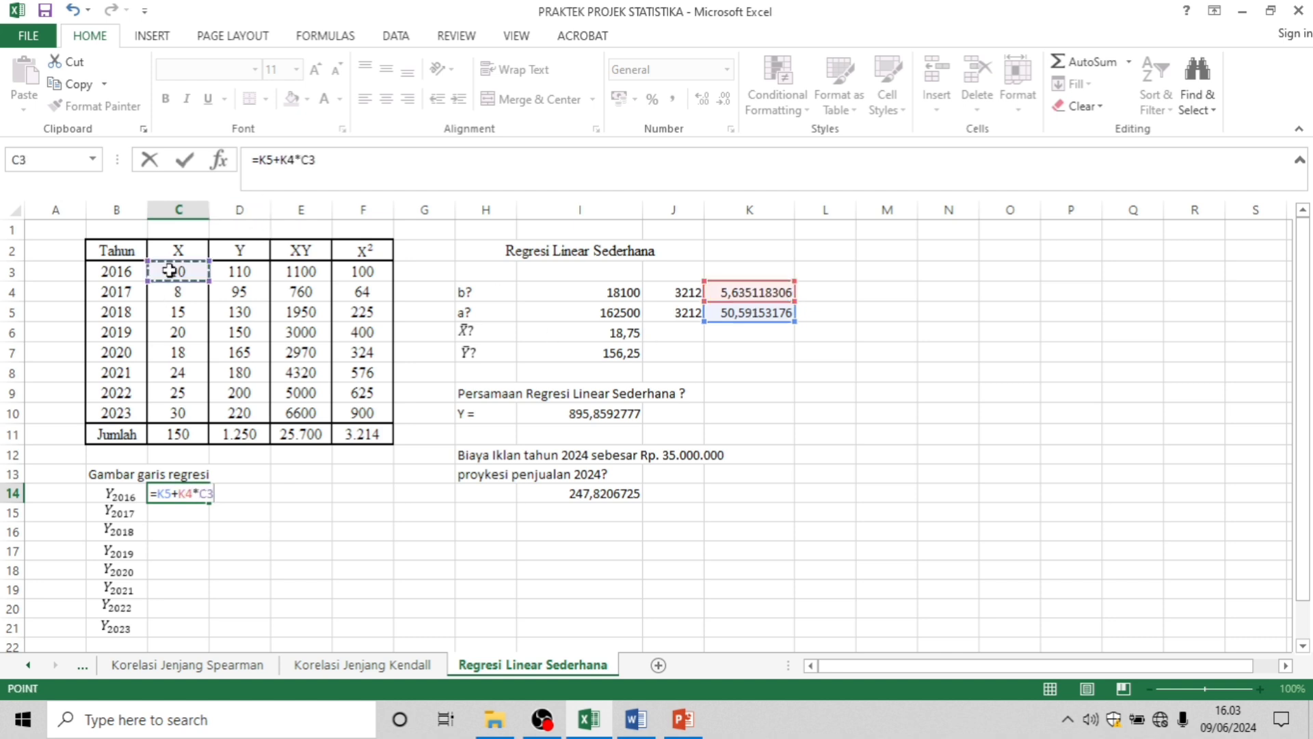
key(Return)
Step: Calculate the regression line value for 2017 in C15 from that year's X, =K5+K4*C4
text(=)
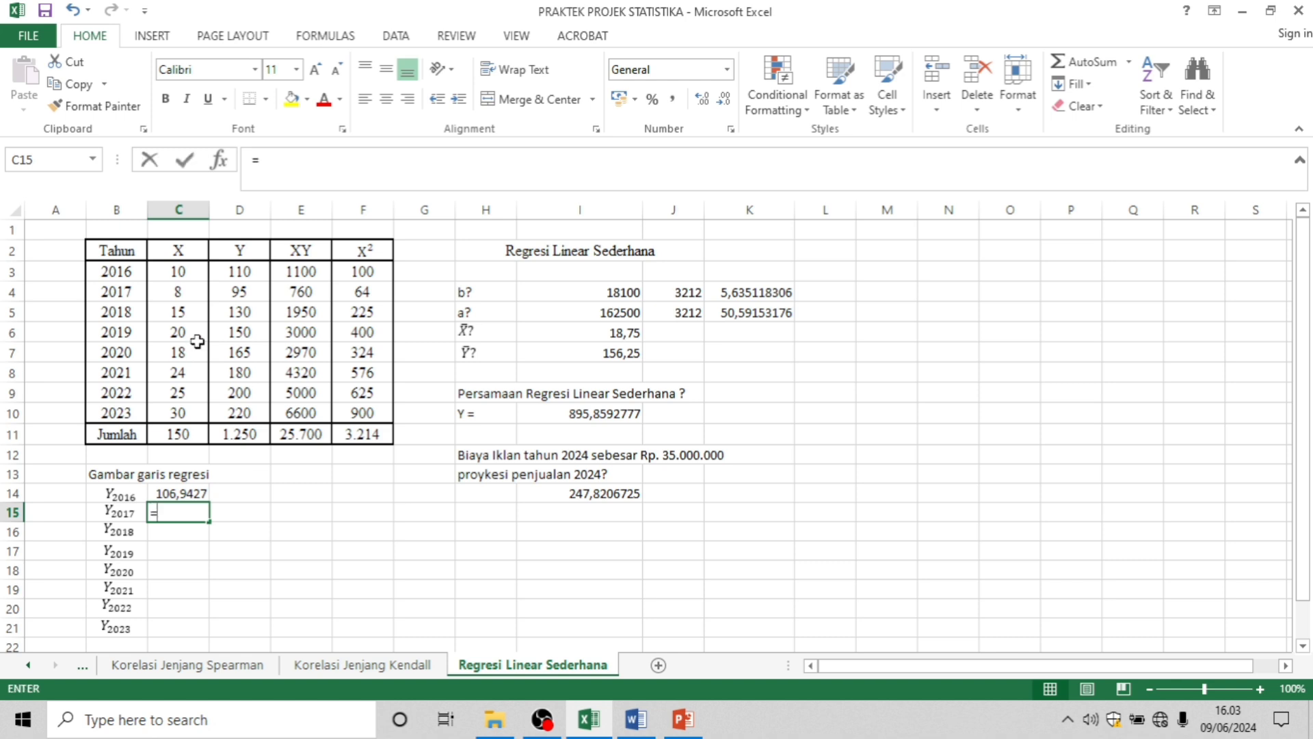
click(714, 312)
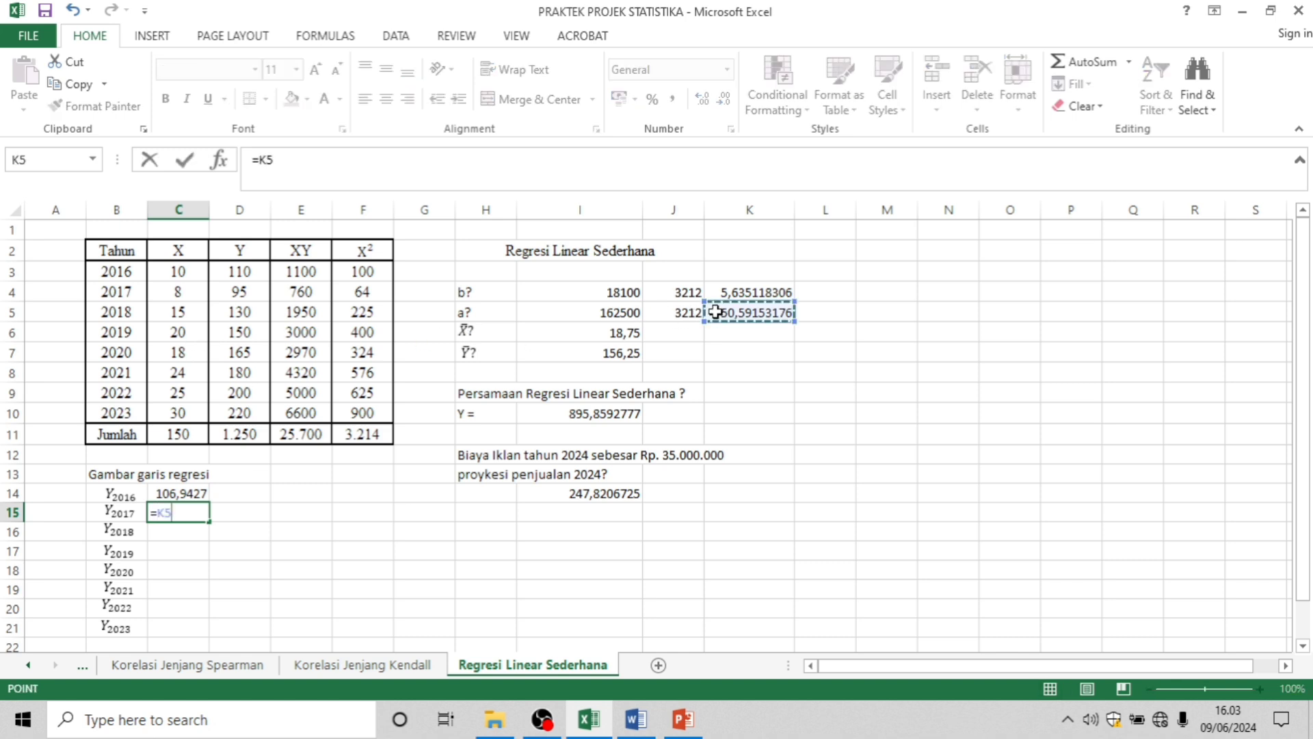
text(+)
click(731, 294)
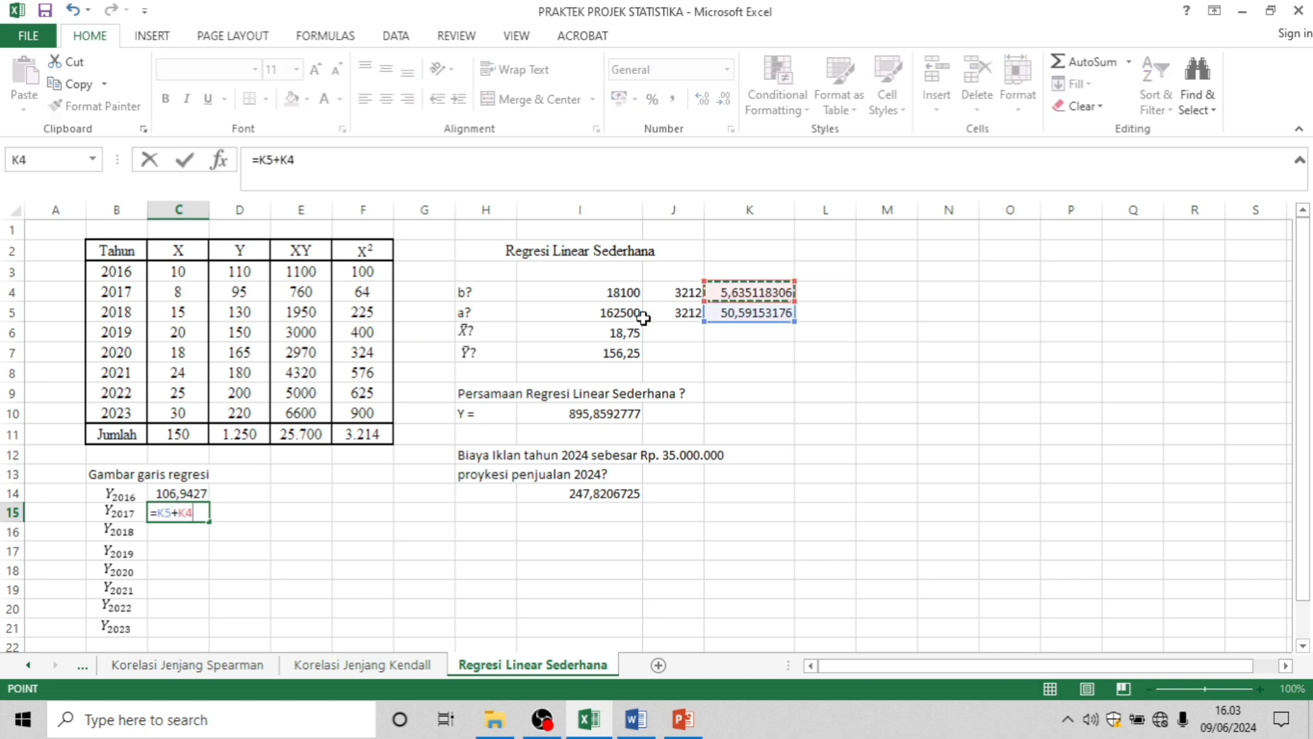
text(*)
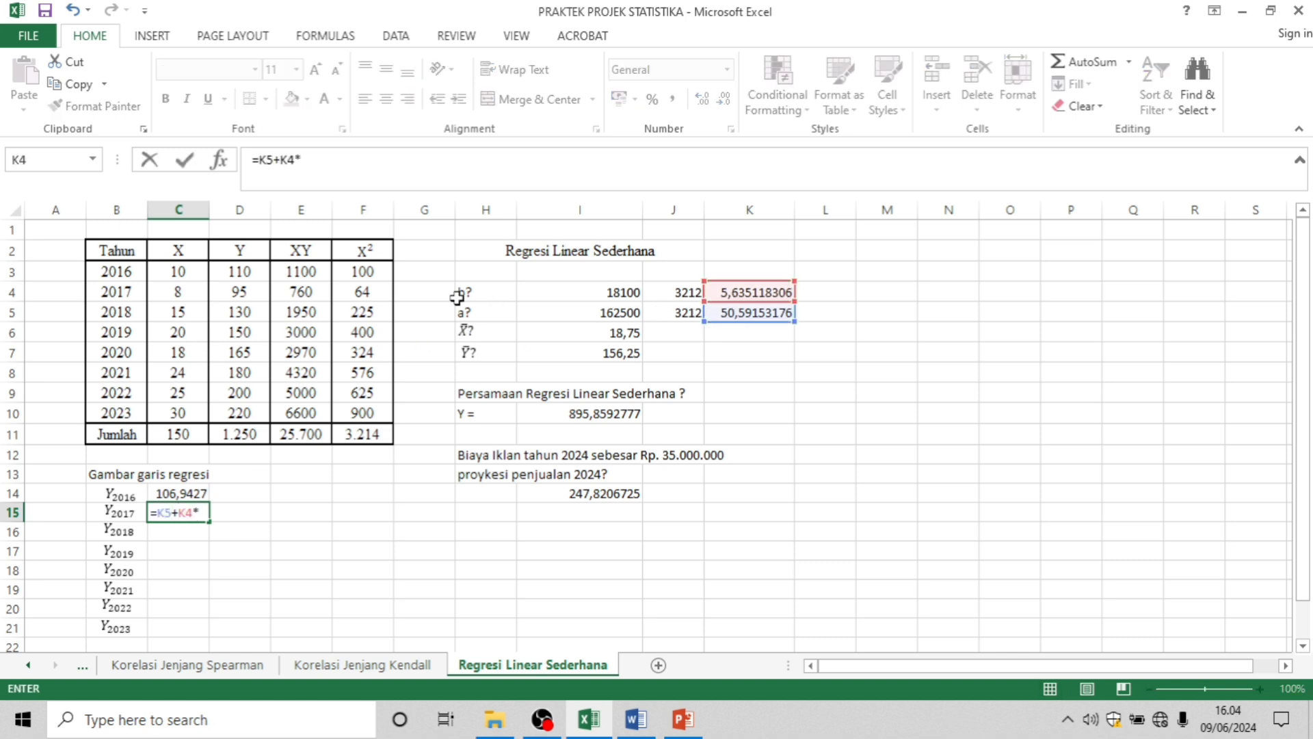
click(196, 287)
key(Return)
Step: Calculate the regression line value for 2018 in C16 from that year's X, =K5+K4*C5
text(=)
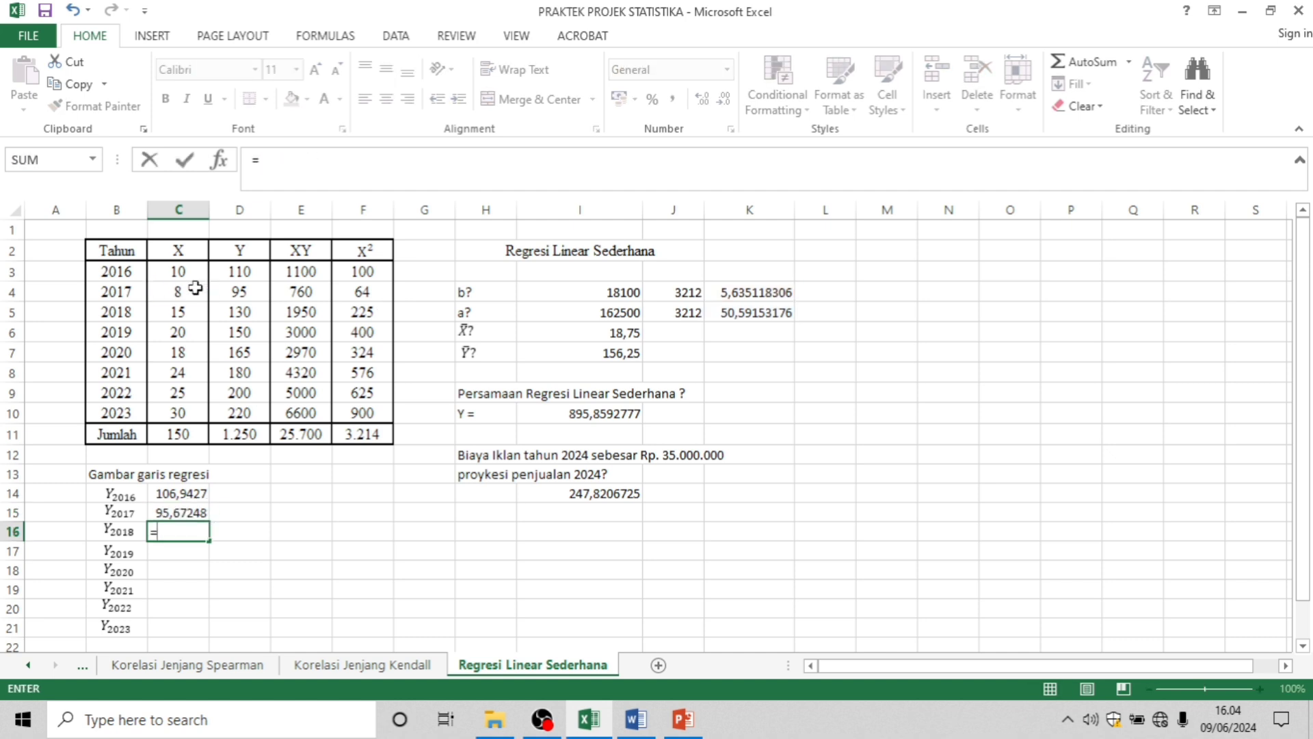
click(725, 314)
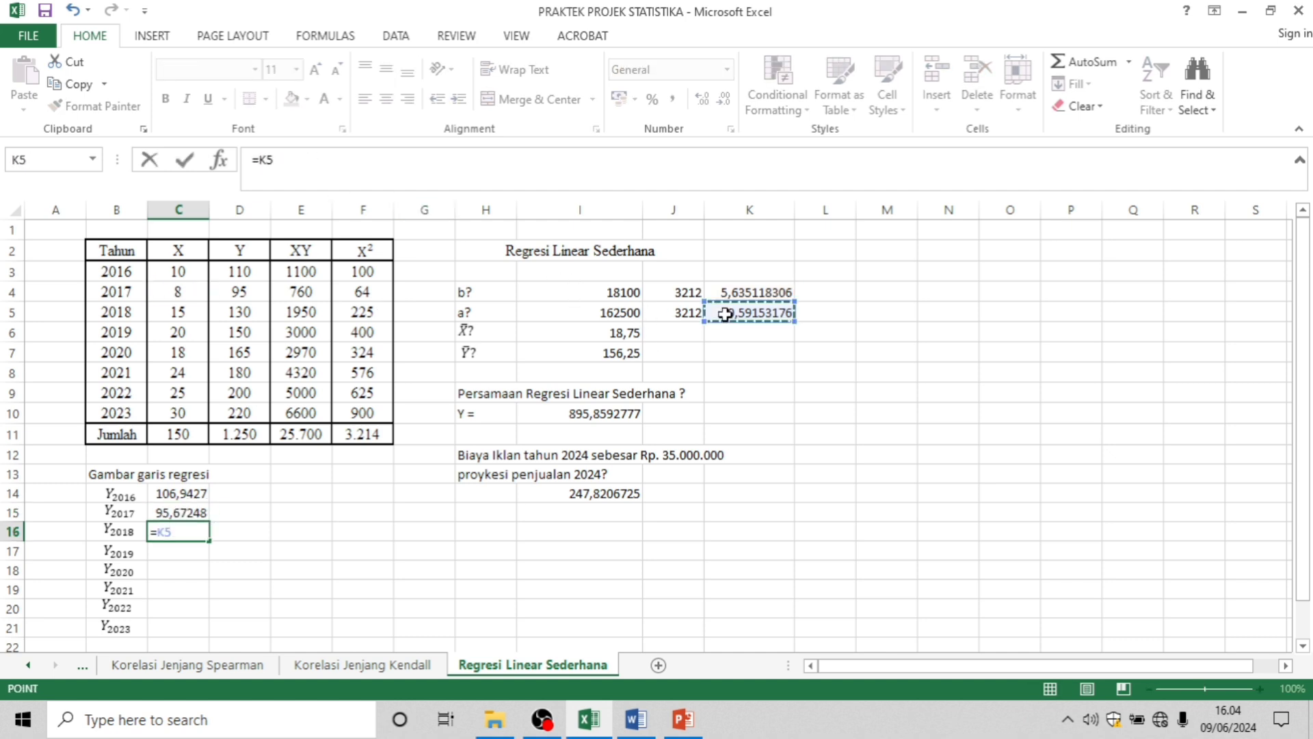
text(+)
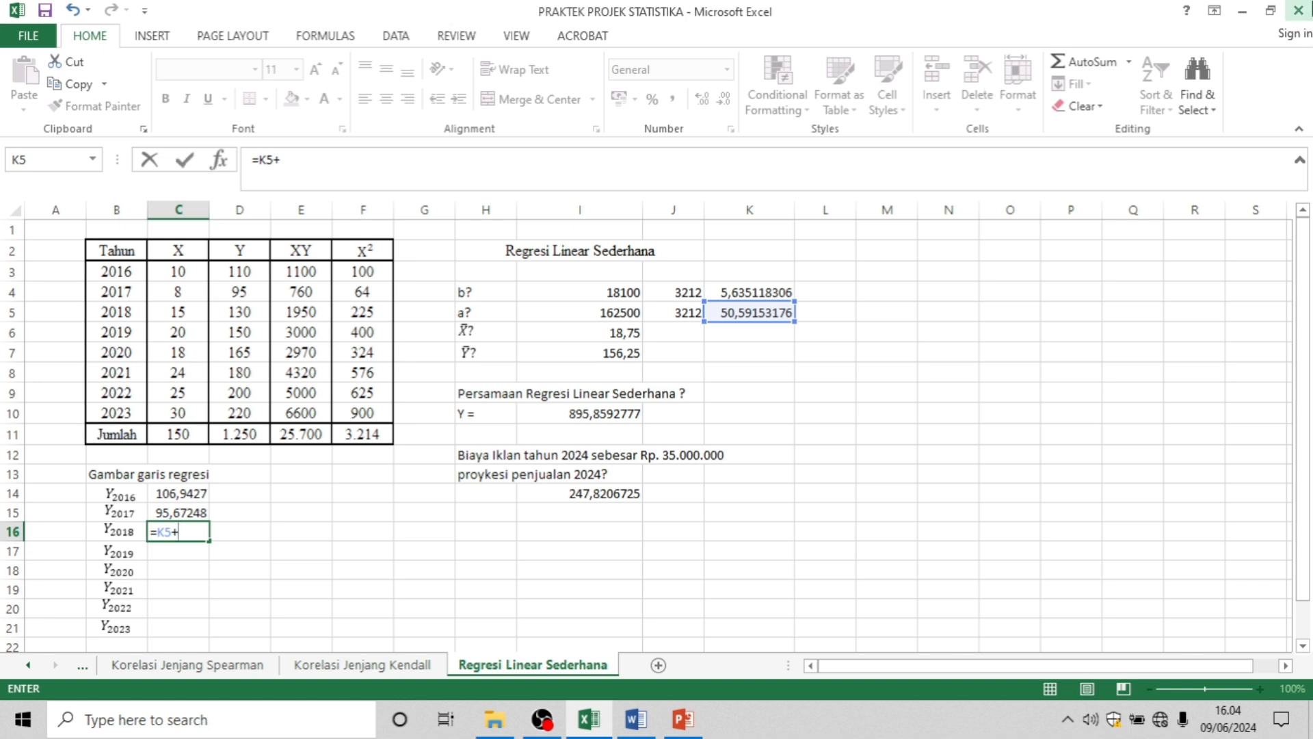
click(787, 294)
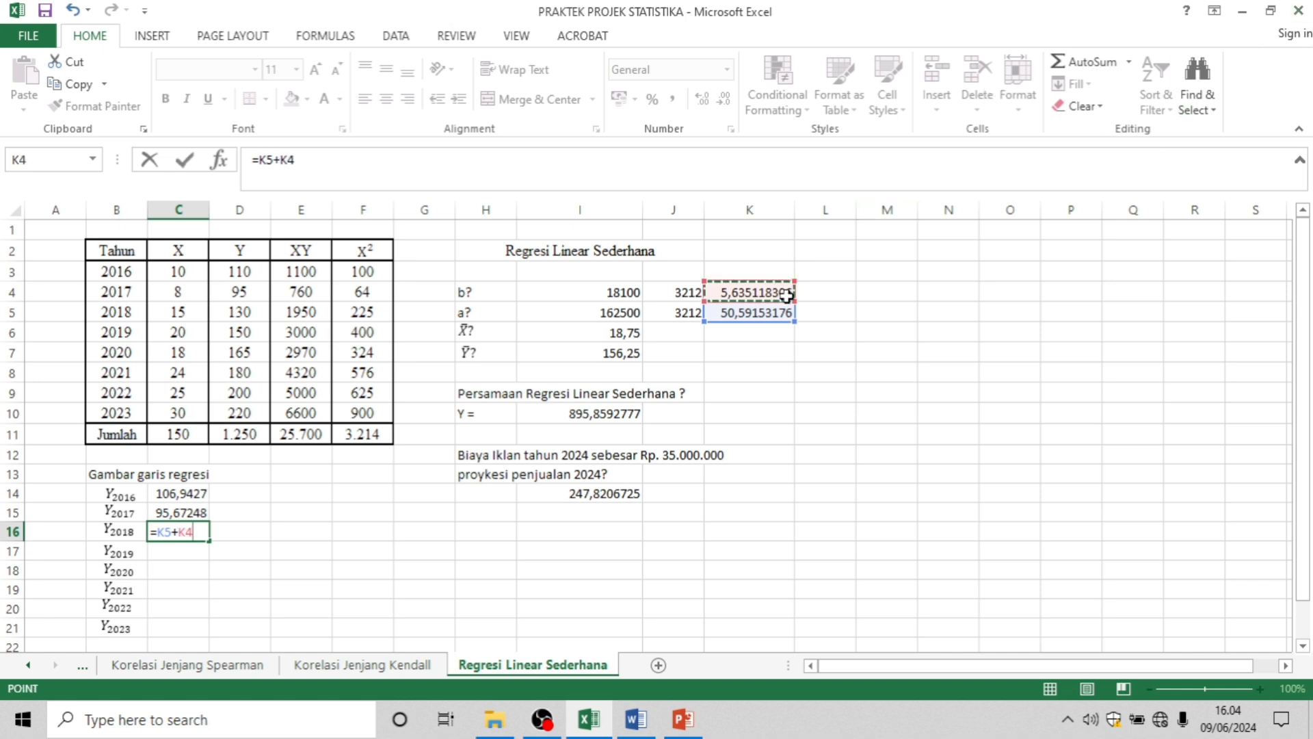
text(*)
click(161, 313)
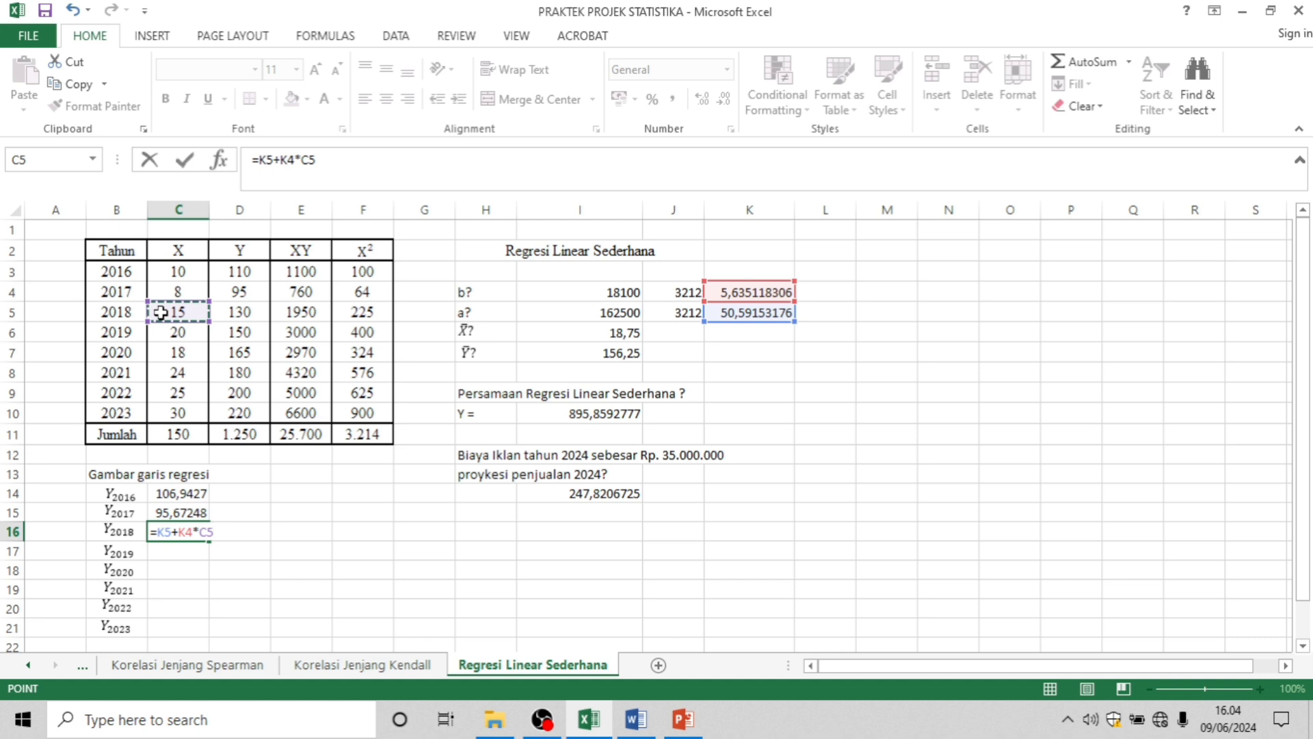
key(Return)
Step: Calculate the regression line value for 2019 in C17 from that year's X, =K5+K4*C6
text(=)
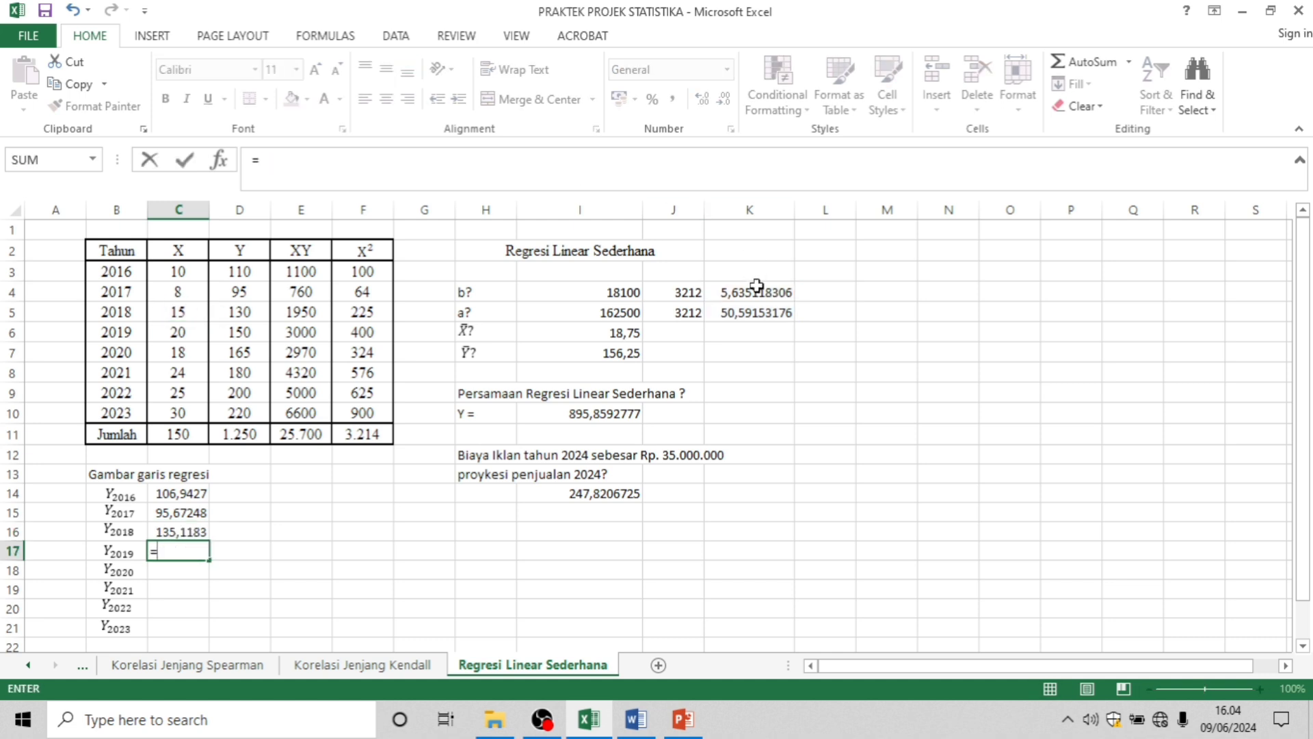
click(753, 310)
text(+)
click(749, 293)
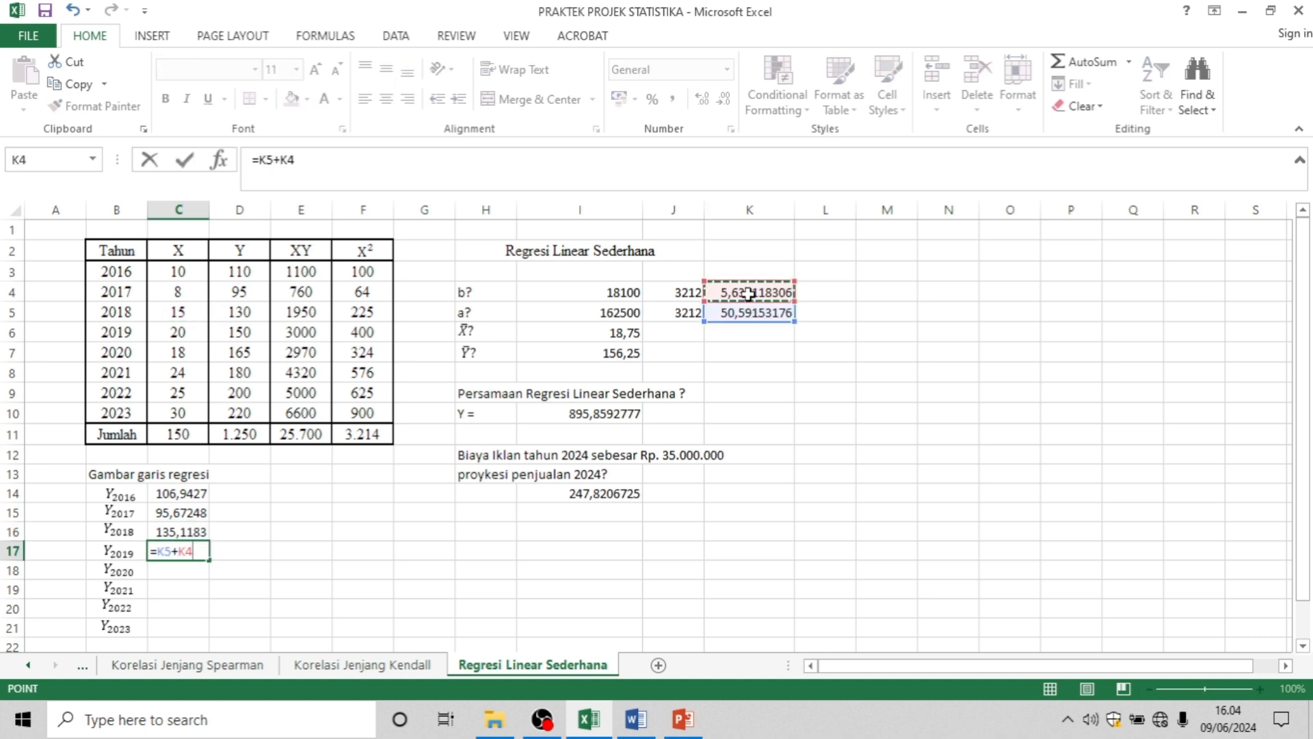
text(*)
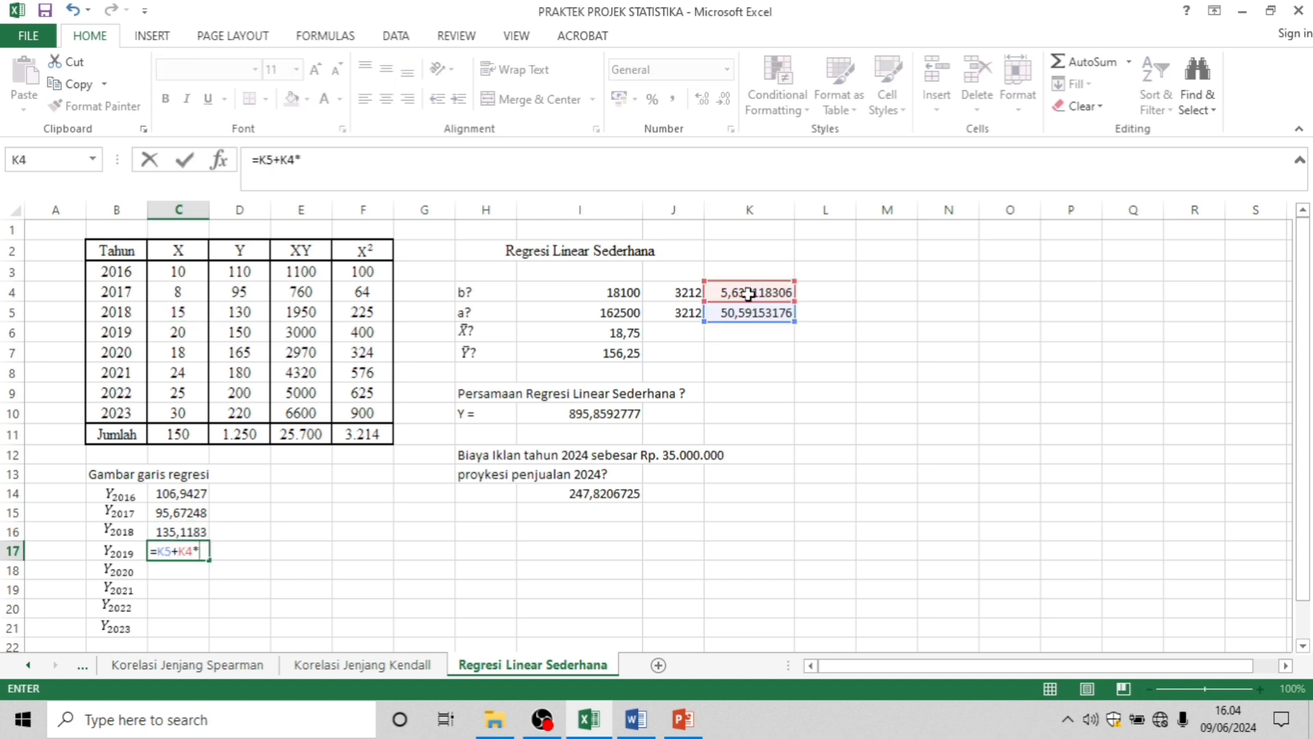
click(185, 330)
key(Return)
Step: Calculate the regression line value for 2020 in C18 from that year's X, =K5+K4*C7
text(=)
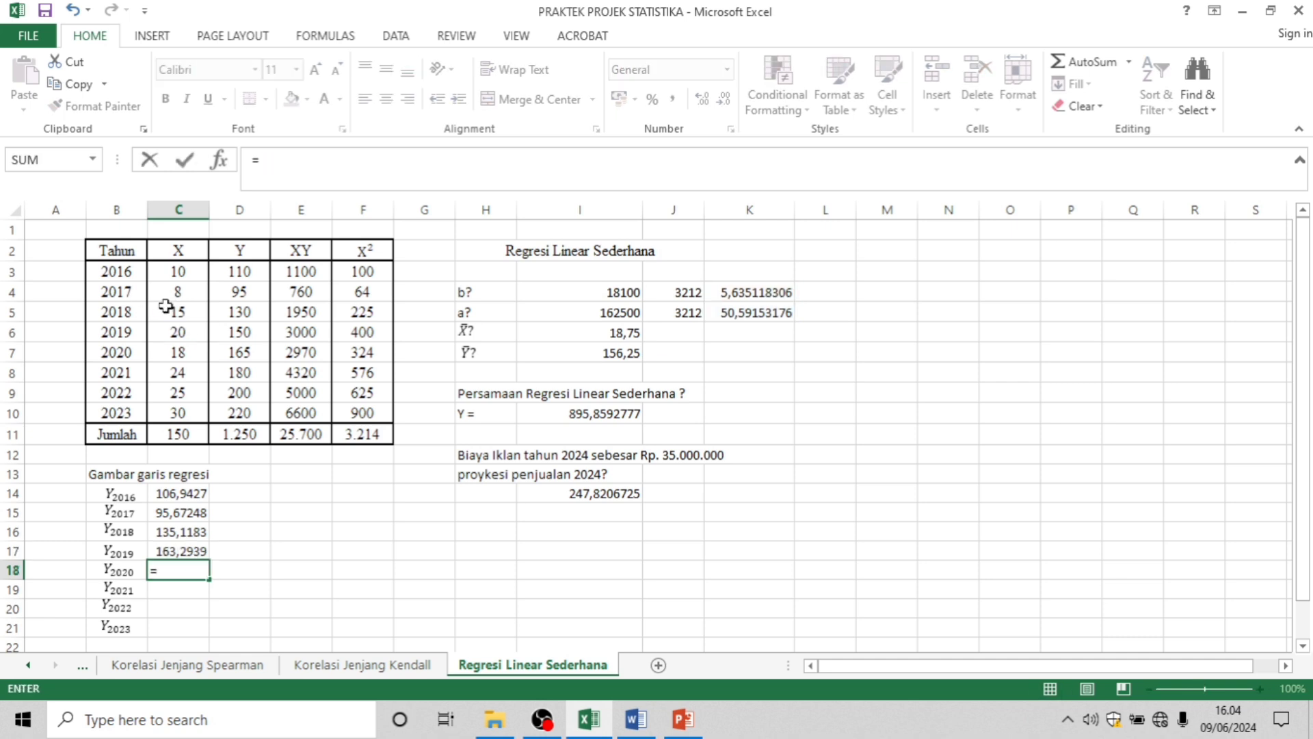
click(735, 310)
text(+)
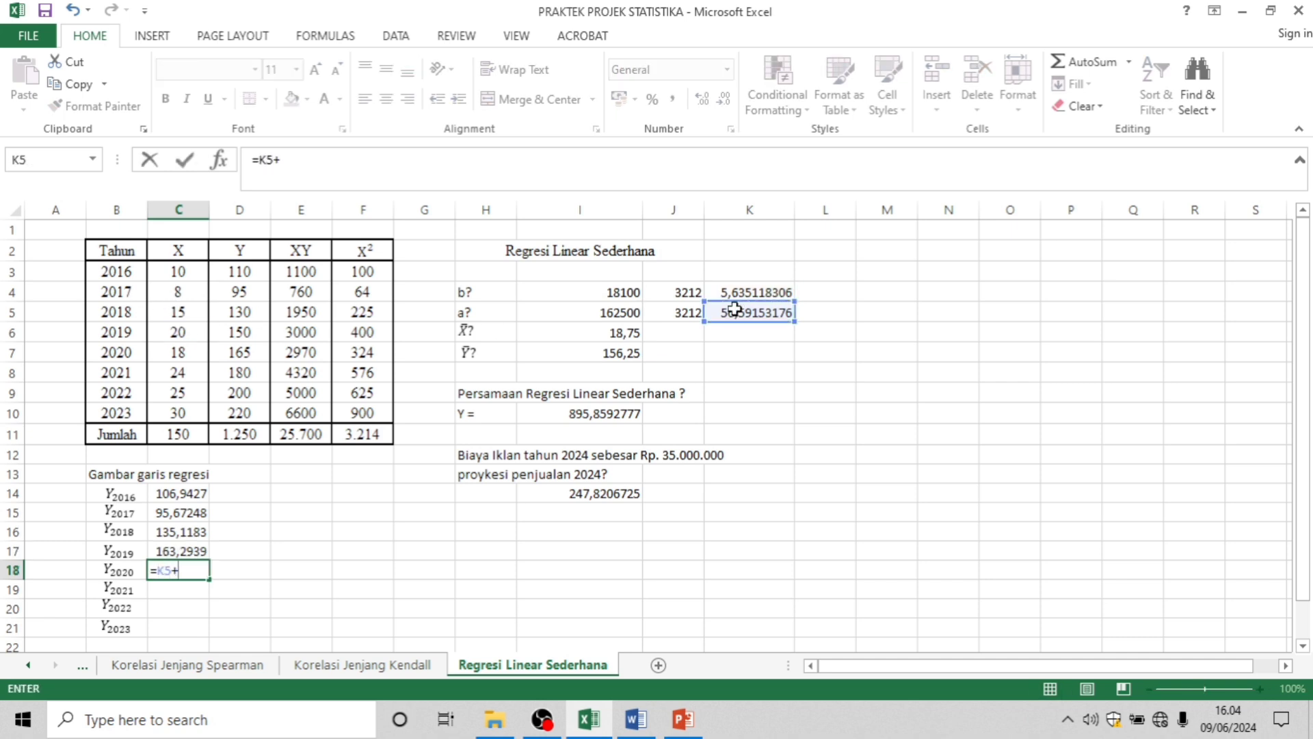
click(779, 287)
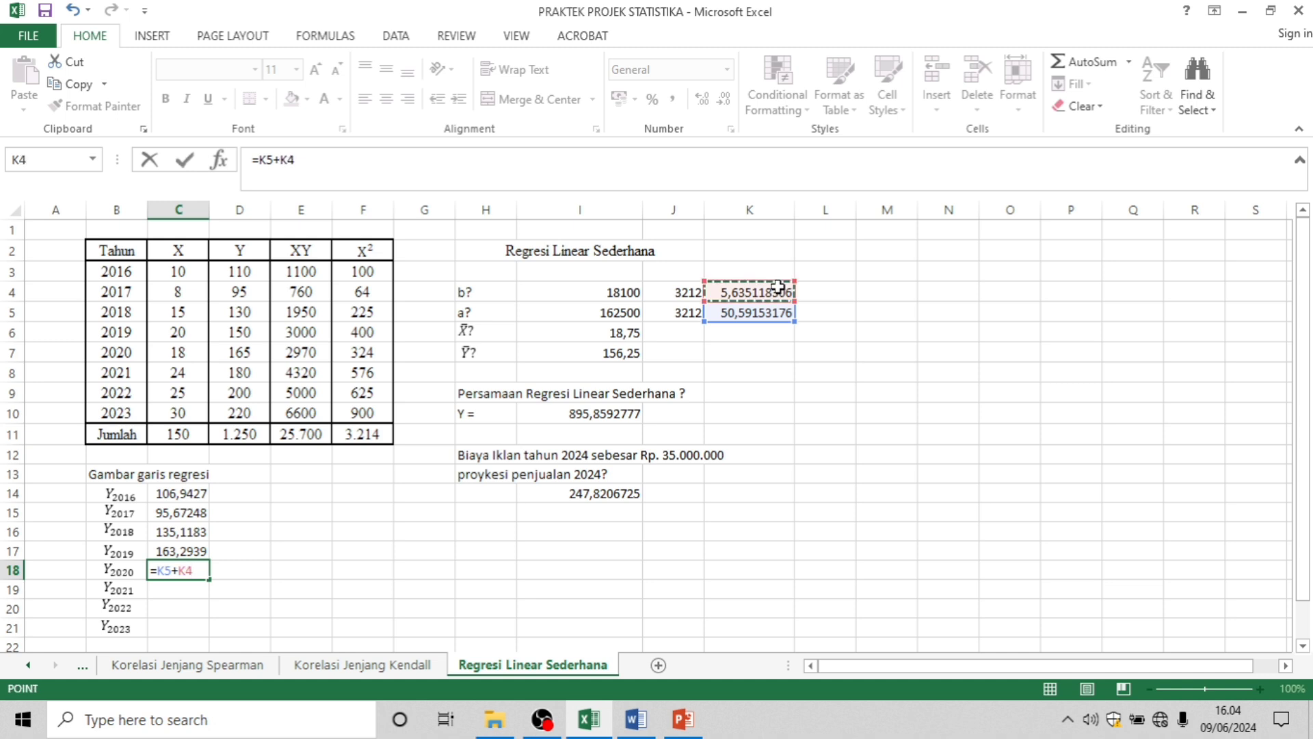
text(*)
click(180, 350)
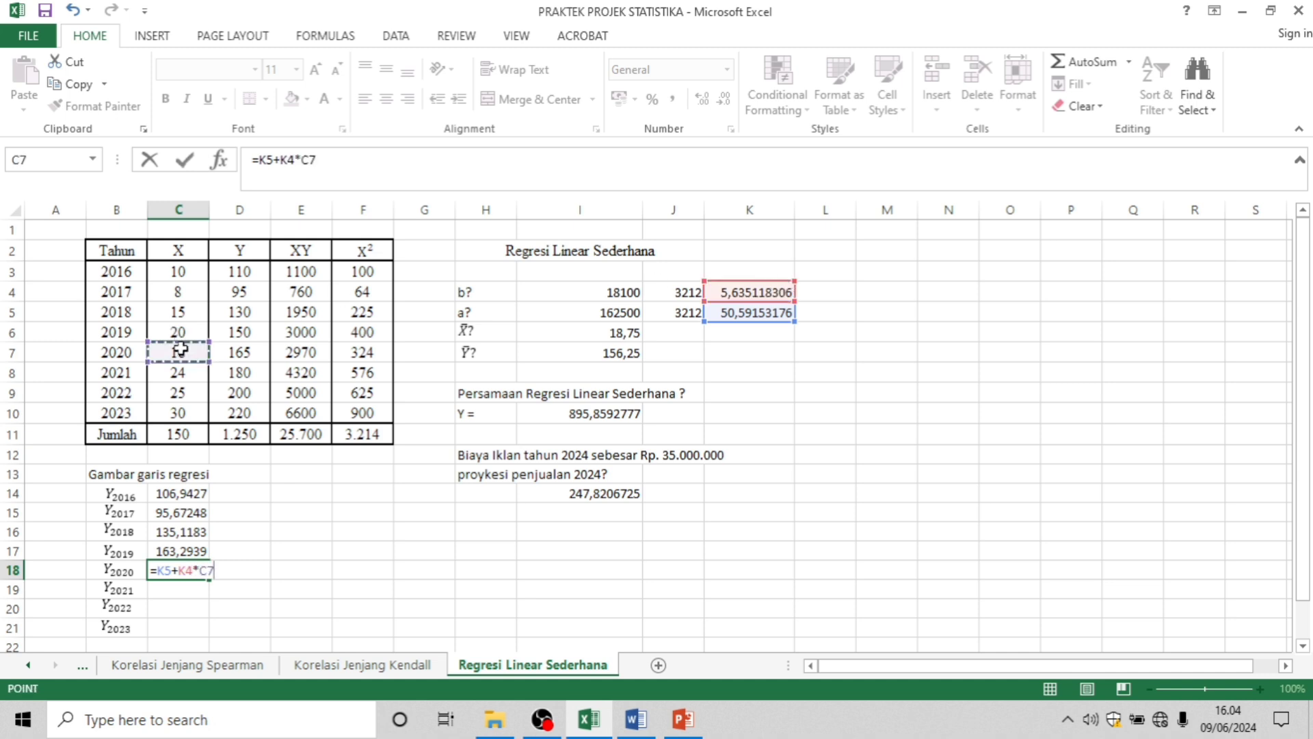
key(Return)
Step: Calculate the regression line value for 2021 in C19 from that year's X, =K5+K4*C8
text(=)
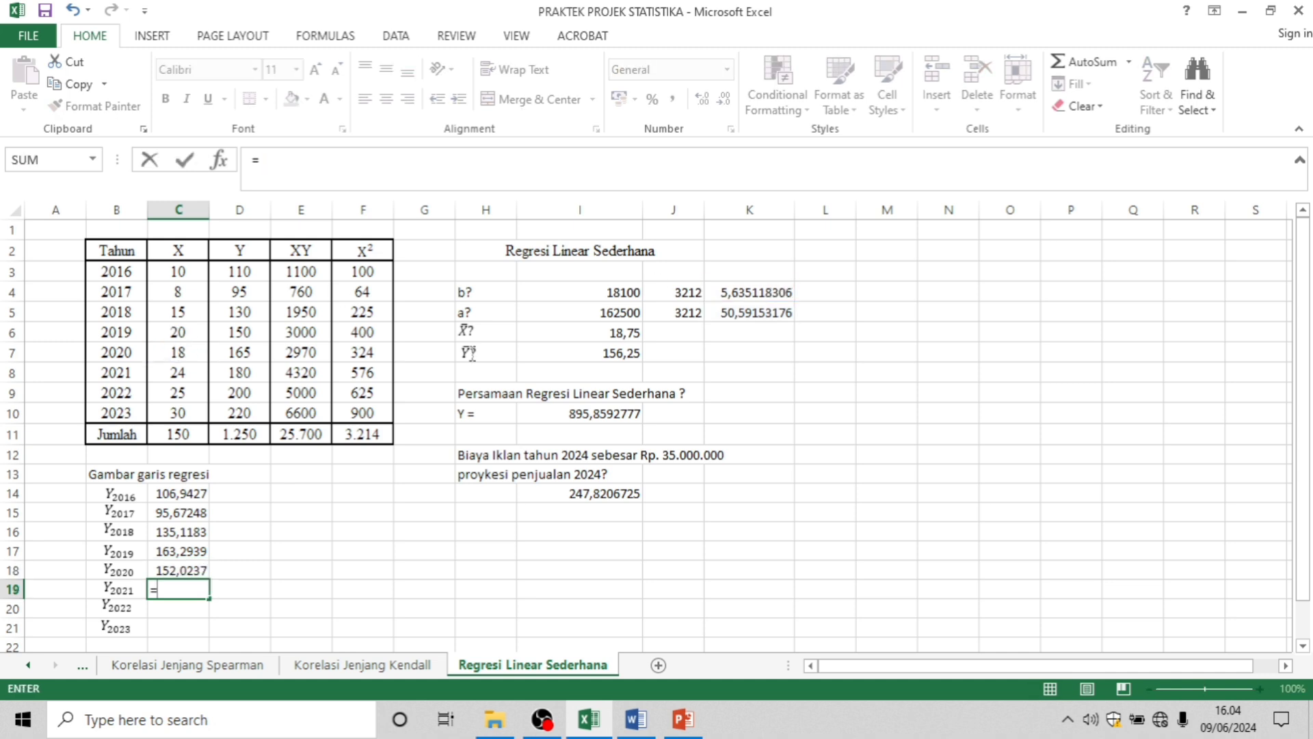
click(715, 314)
text(+)
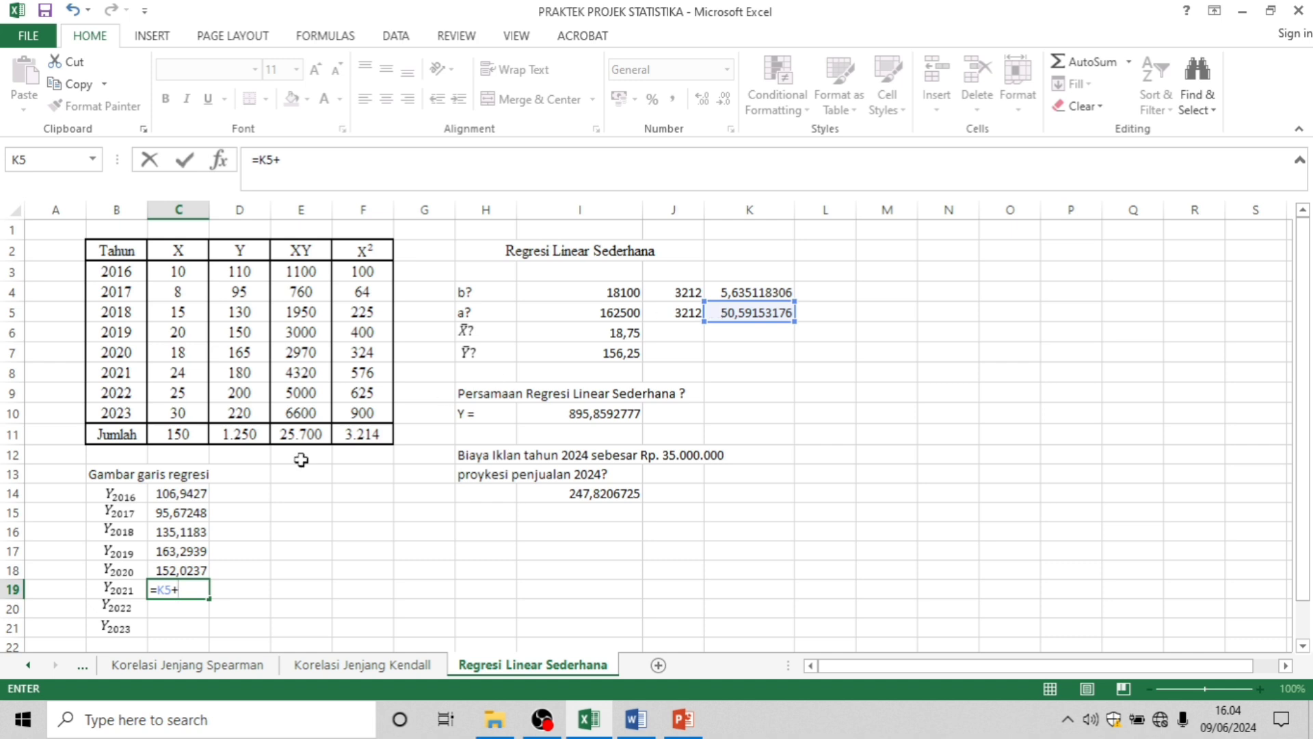
click(755, 291)
text(*)
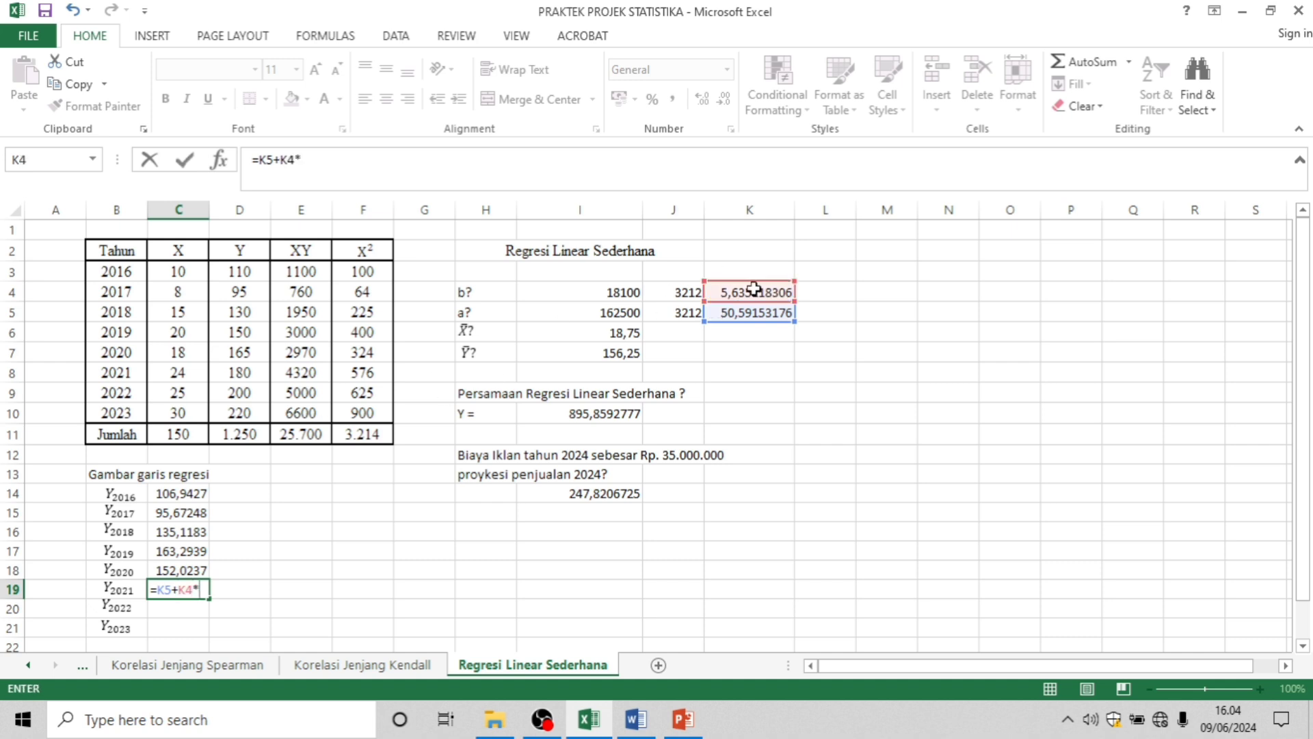
click(190, 373)
key(Return)
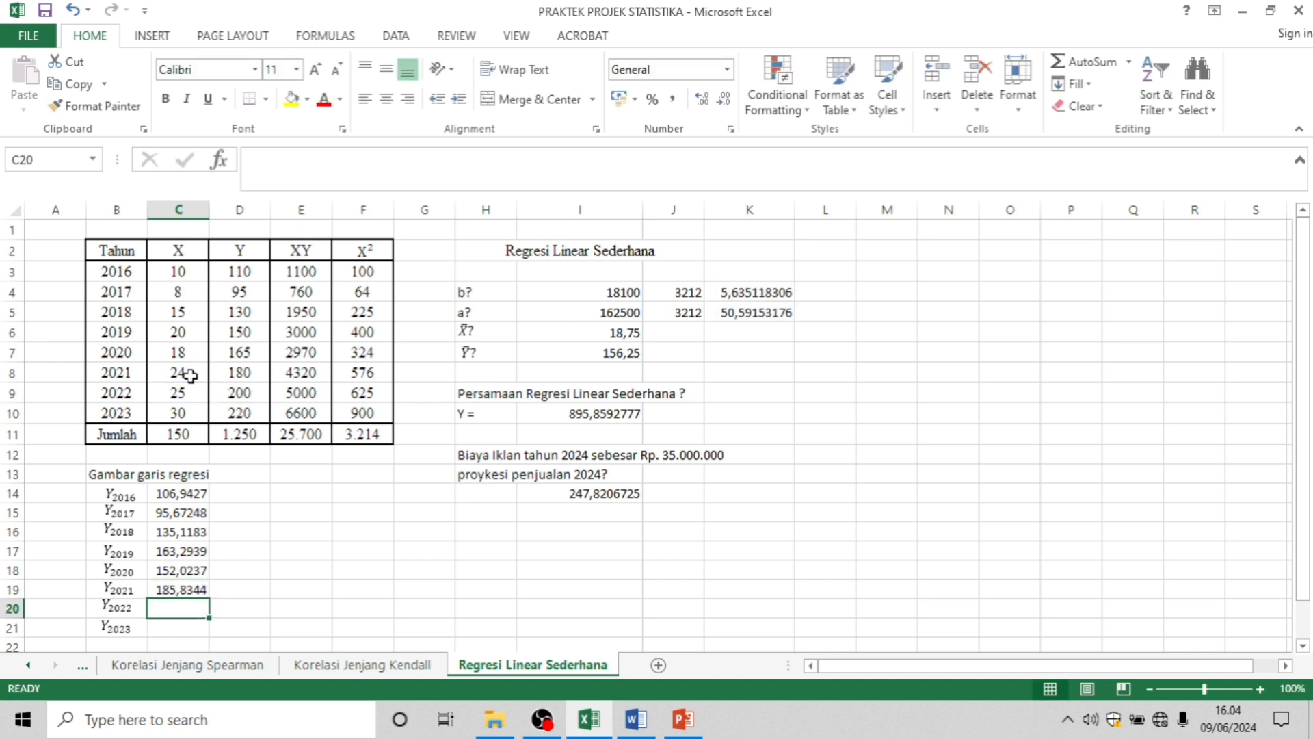
Step: Calculate the regression line value for 2022 in C20 from that year's X, =K5+K4*C9
text(=)
click(730, 312)
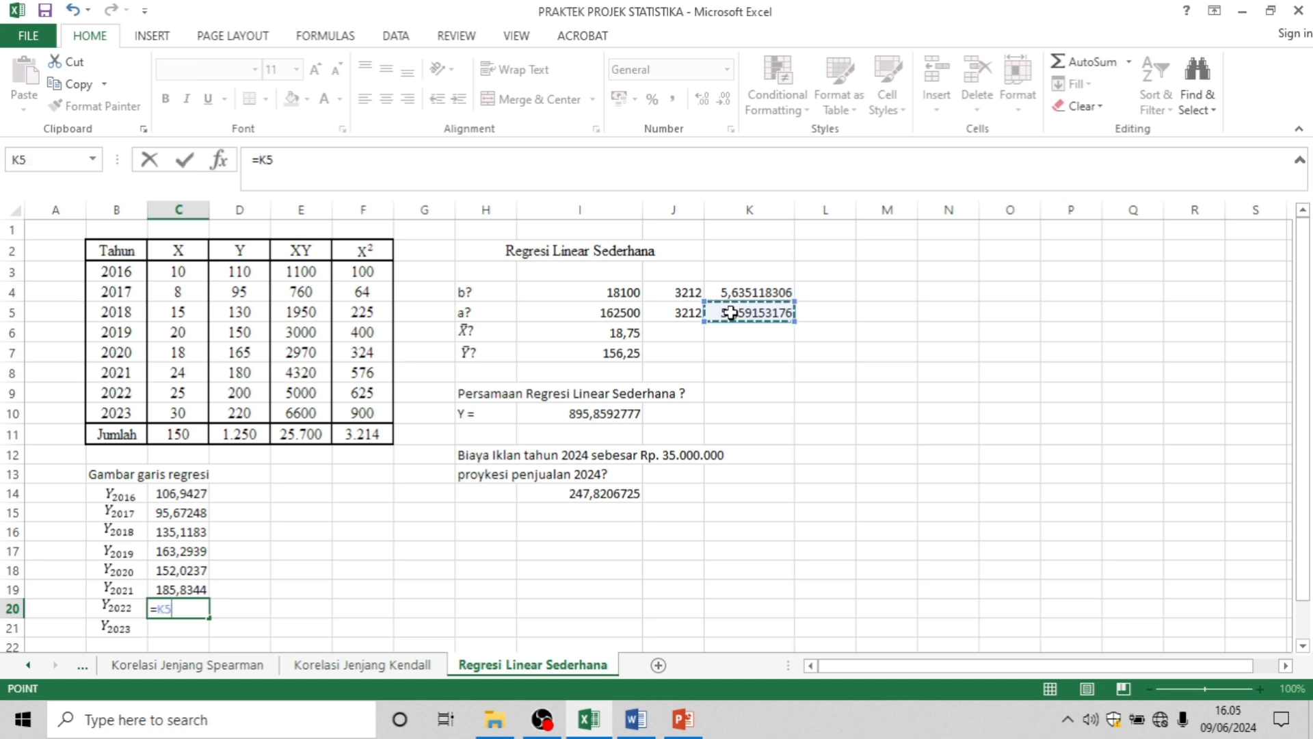
text(+)
click(750, 290)
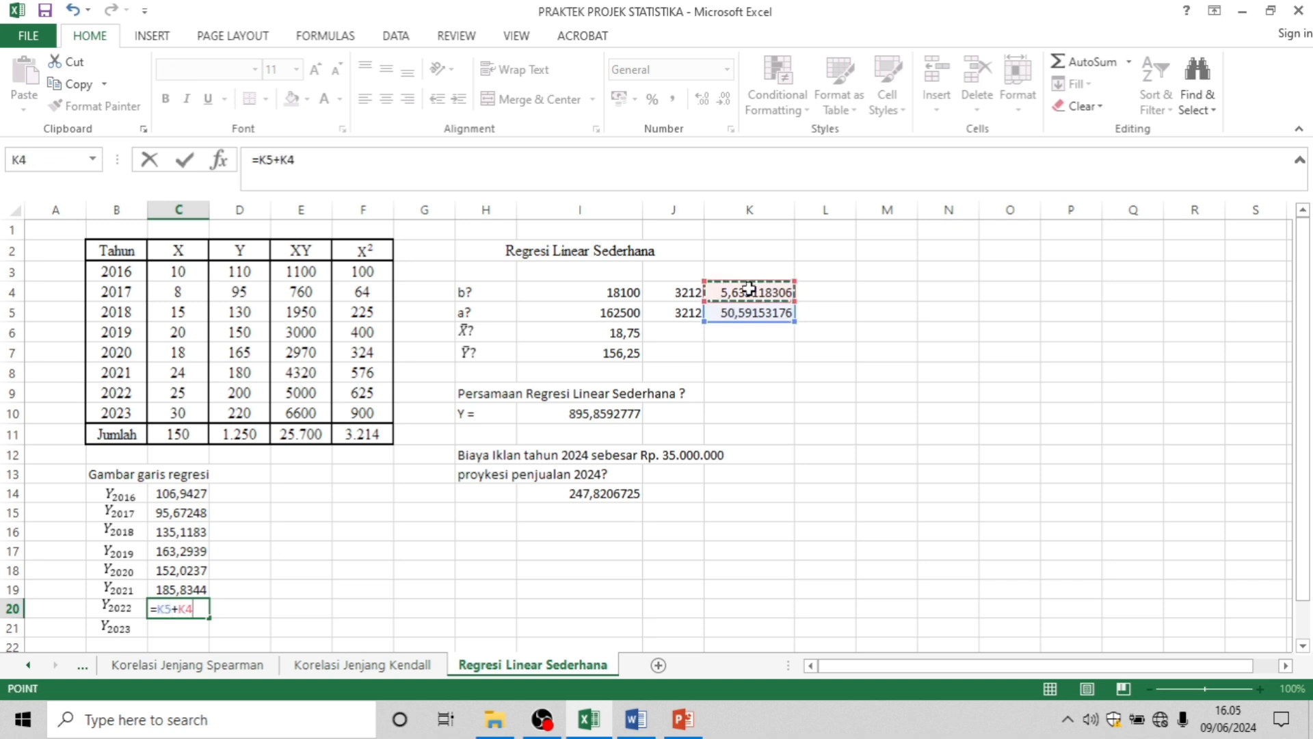
text(*)
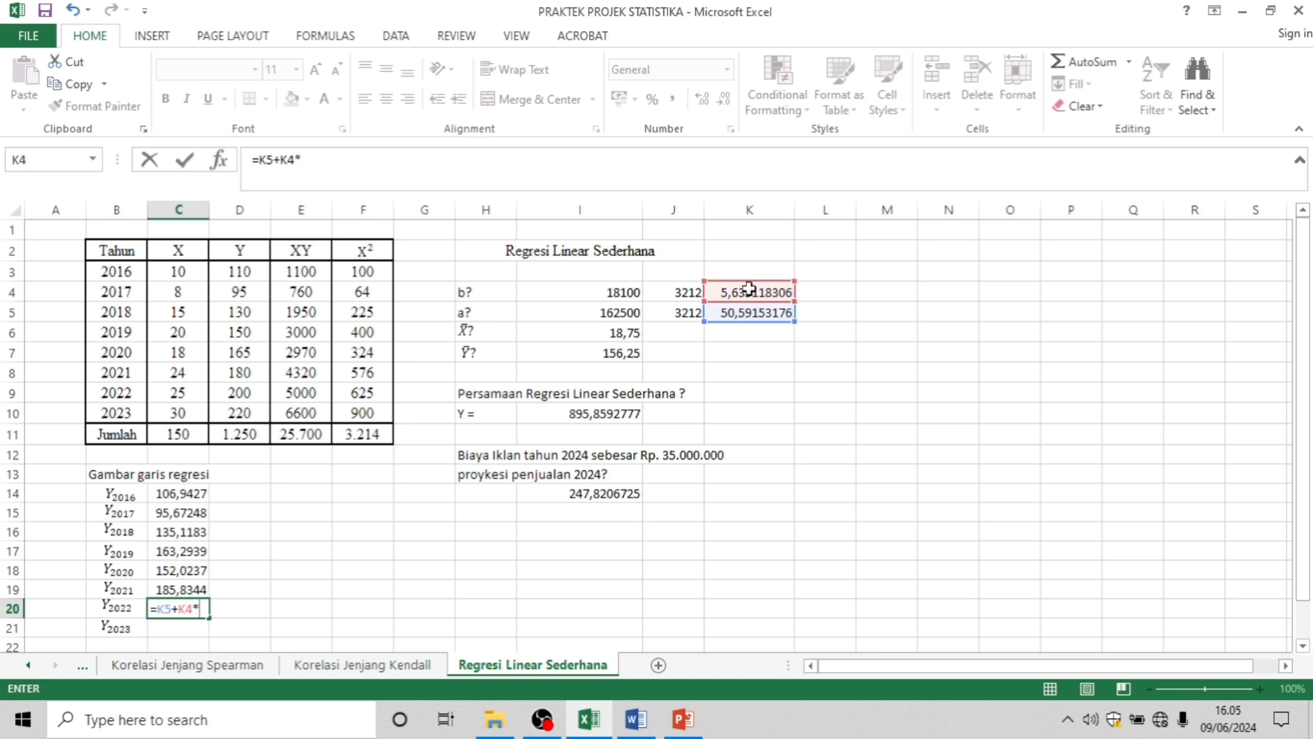
click(179, 391)
key(Return)
Step: Calculate the regression line value for 2023 in C21 from that year's X, =K5+K4*C10
text(=)
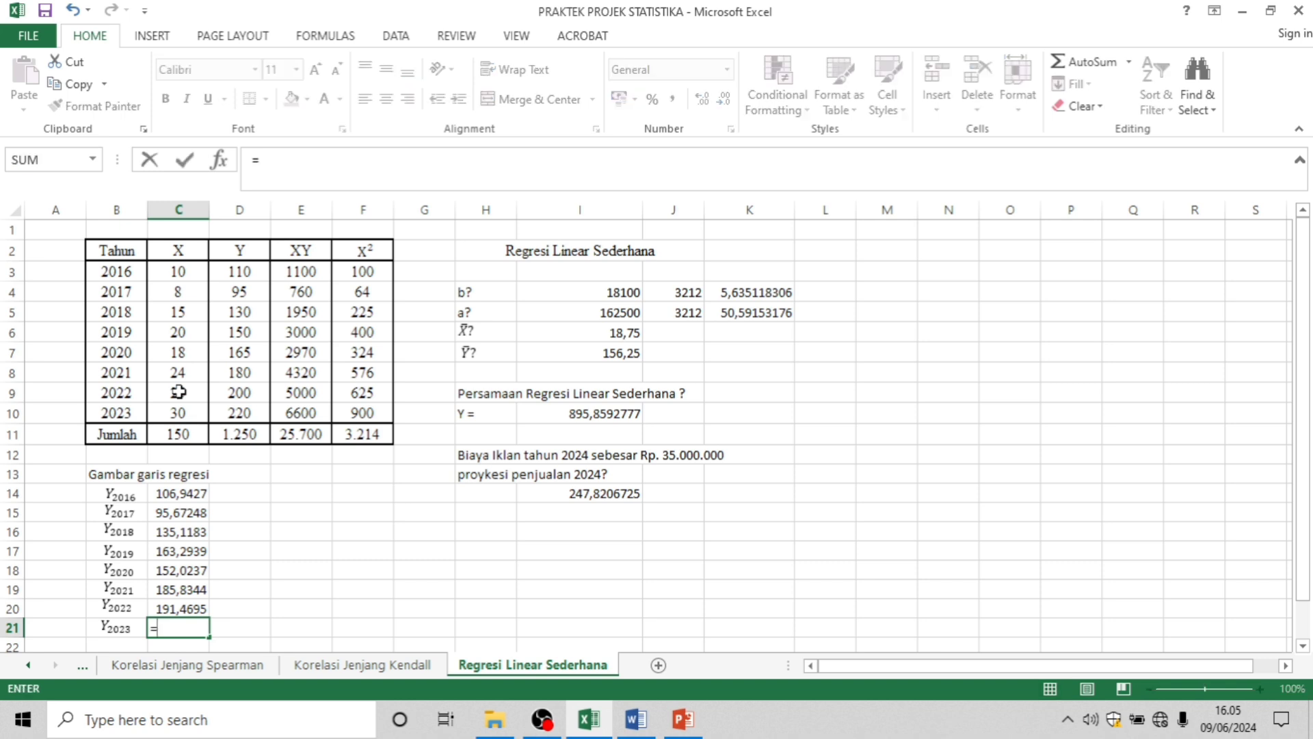
click(743, 313)
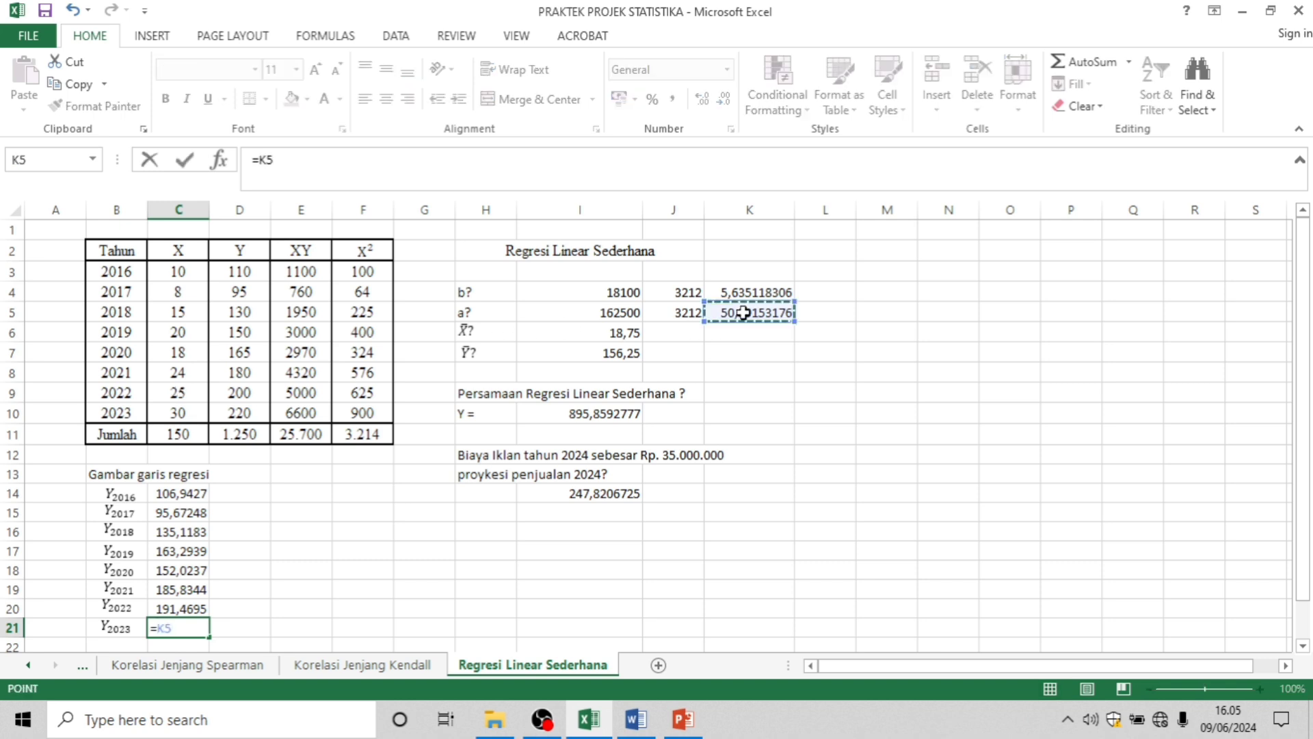
text(+)
click(744, 293)
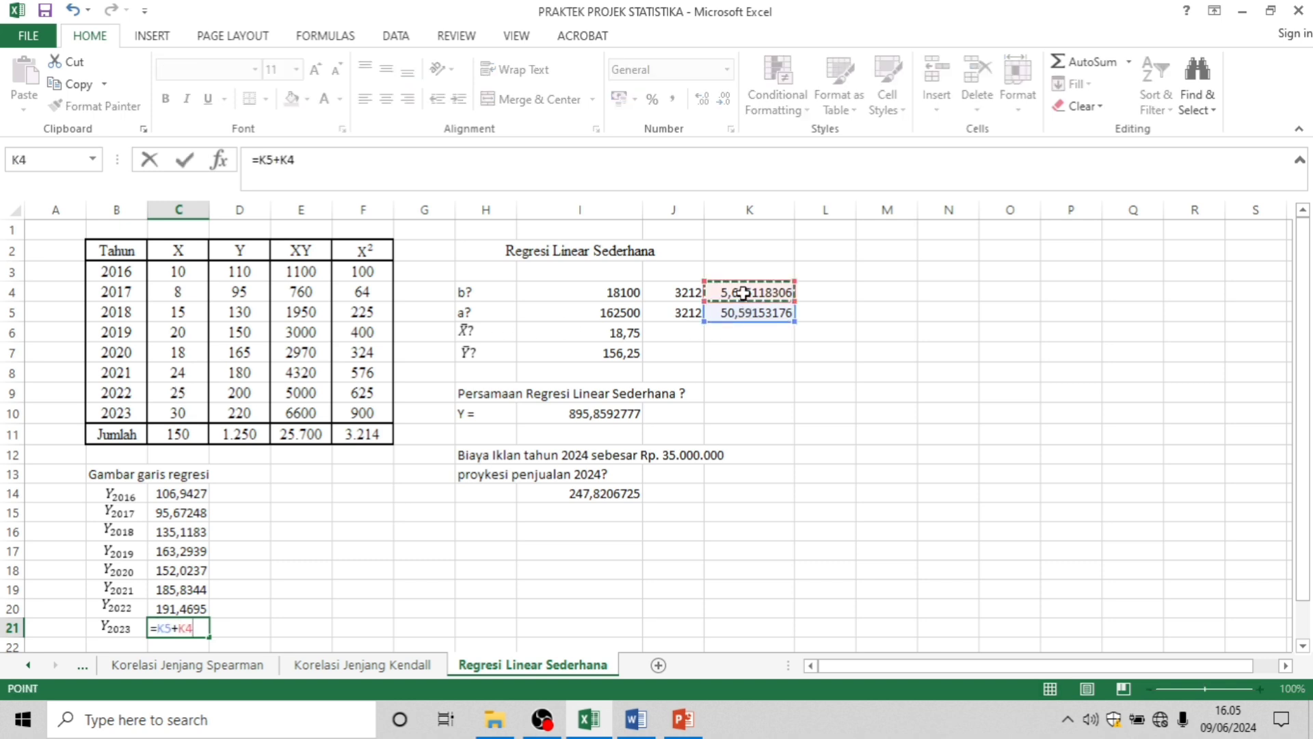
text(*)
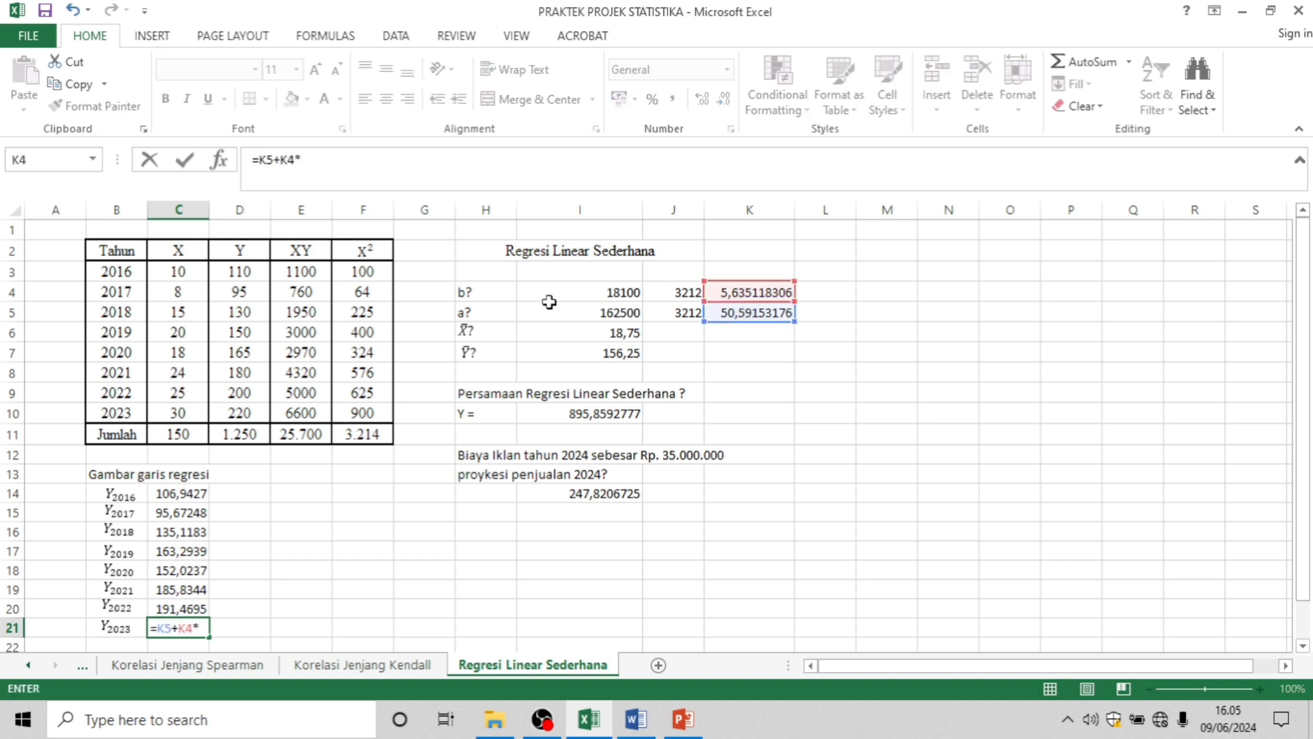
click(167, 414)
key(Return)
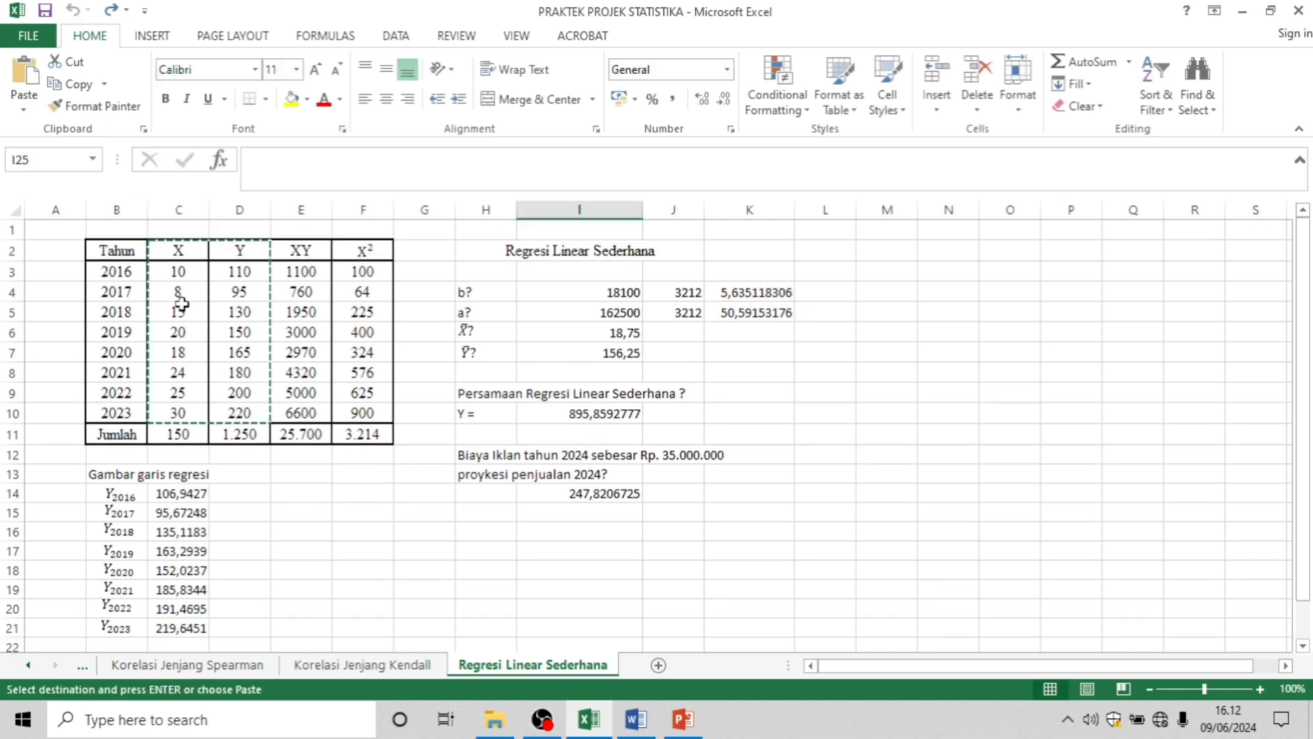
Step: Copy the X and Y columns C2:D11, including headers and totals, to a new table starting at F17
drag(184, 256, 239, 430)
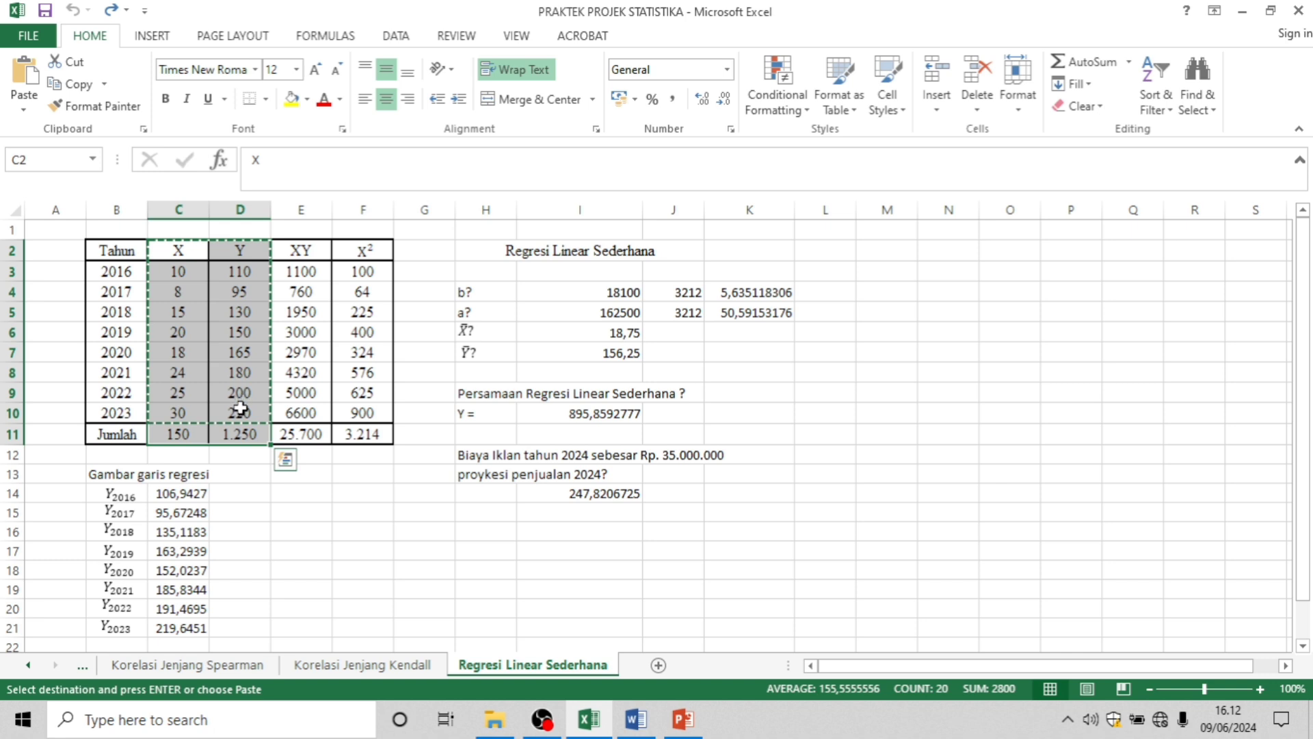
click(339, 545)
key(ctrl+v)
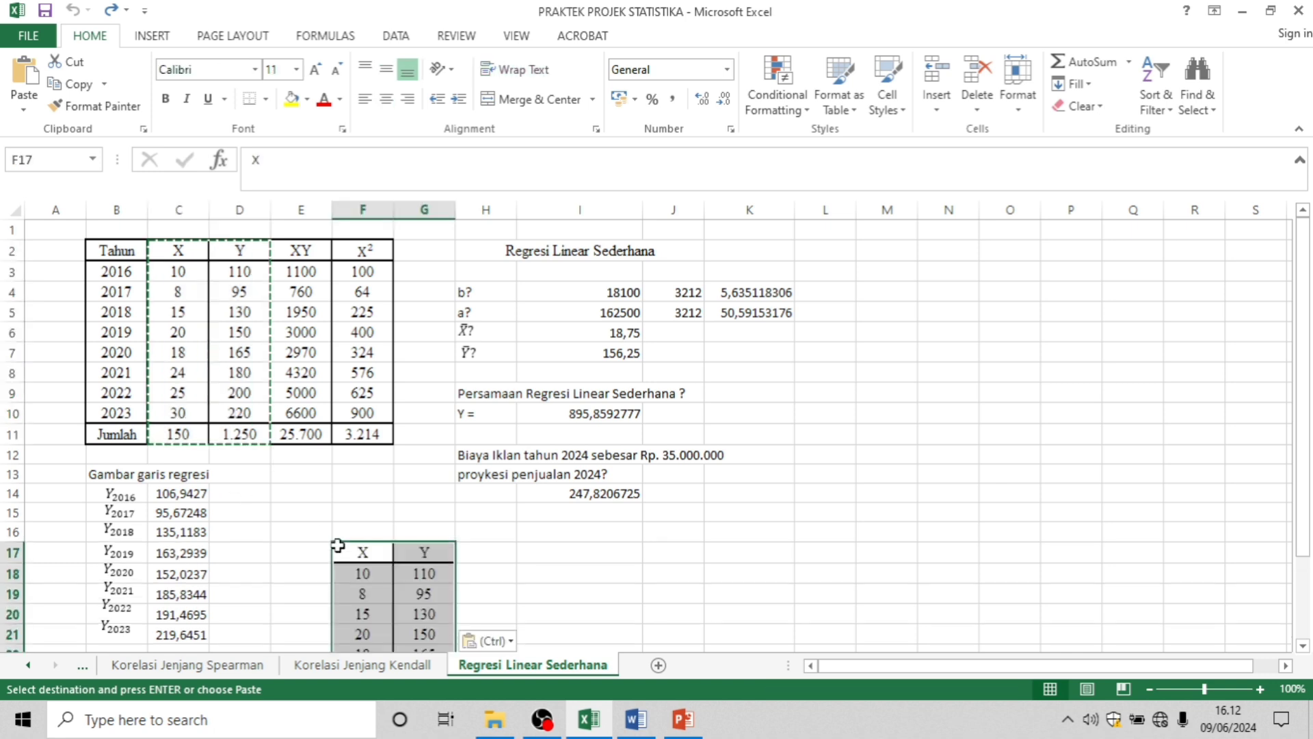
Step: Reference the first two regression line values beside the copied table, with =C14 in H18 and =C15 in H19
click(476, 556)
click(481, 578)
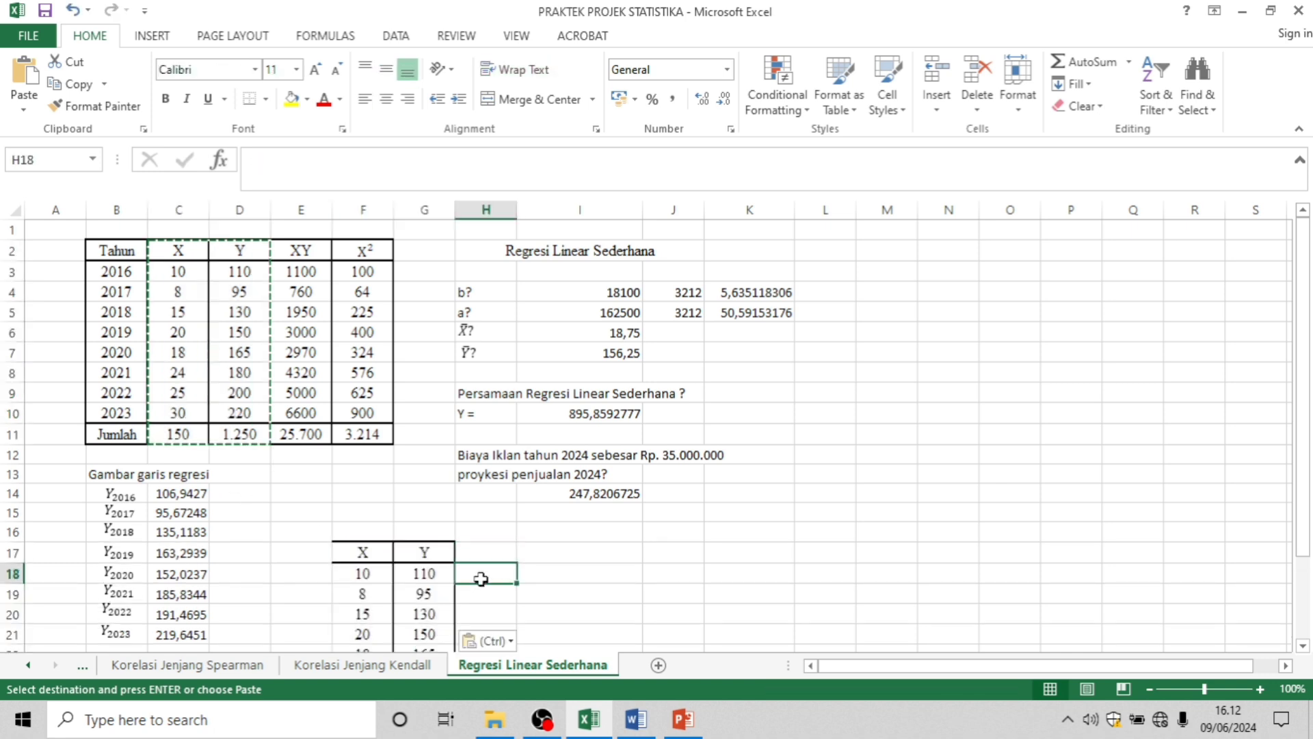
text(=)
click(190, 503)
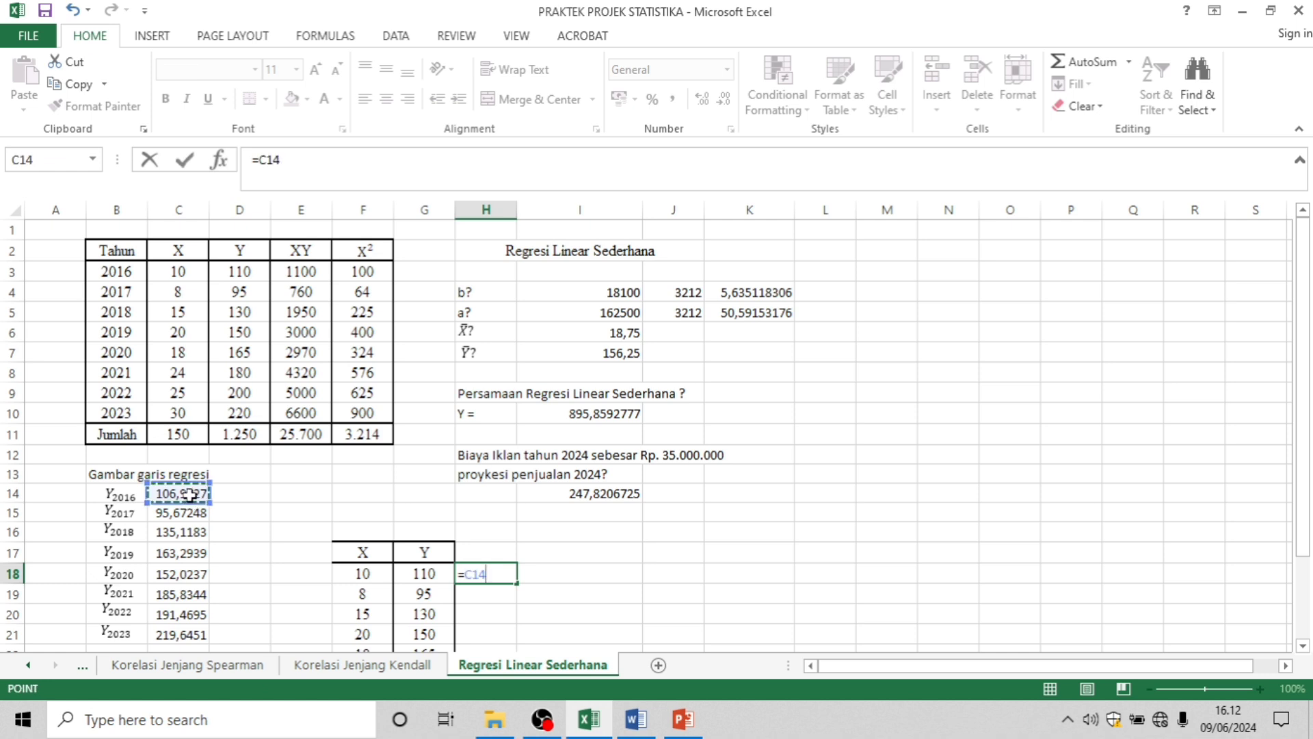
key(Return)
text(=)
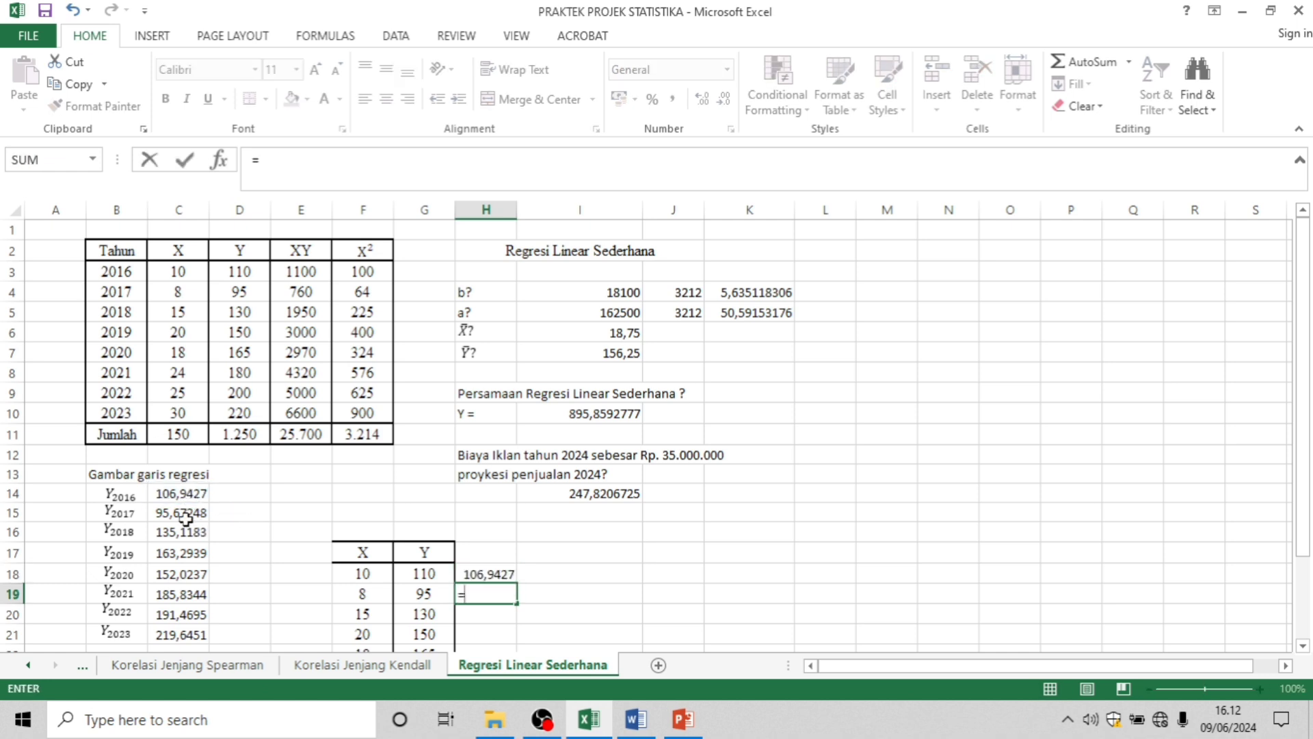
click(183, 515)
key(Return)
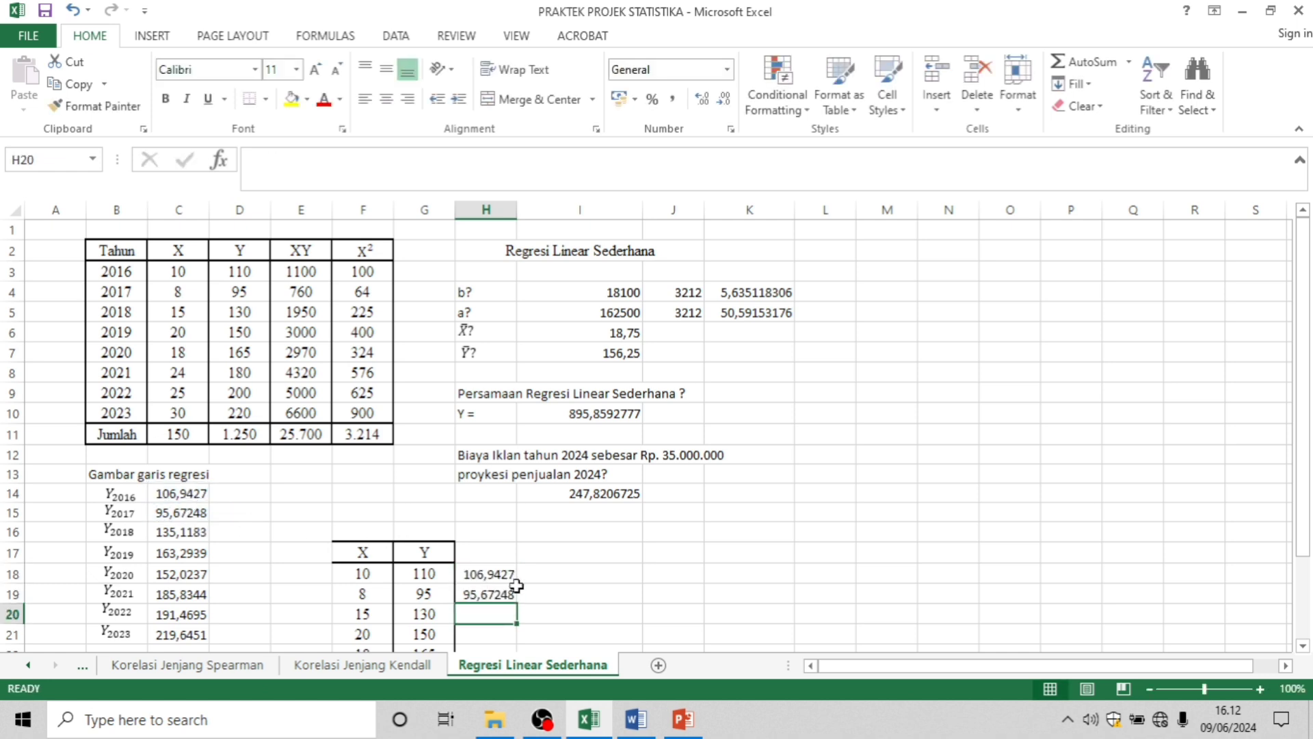
Step: Fill the reference formula in H19 down to H25 so every X and Y row has its regression line value
click(513, 590)
scroll(502, 441, down, 3)
drag(519, 424, 515, 534)
click(558, 511)
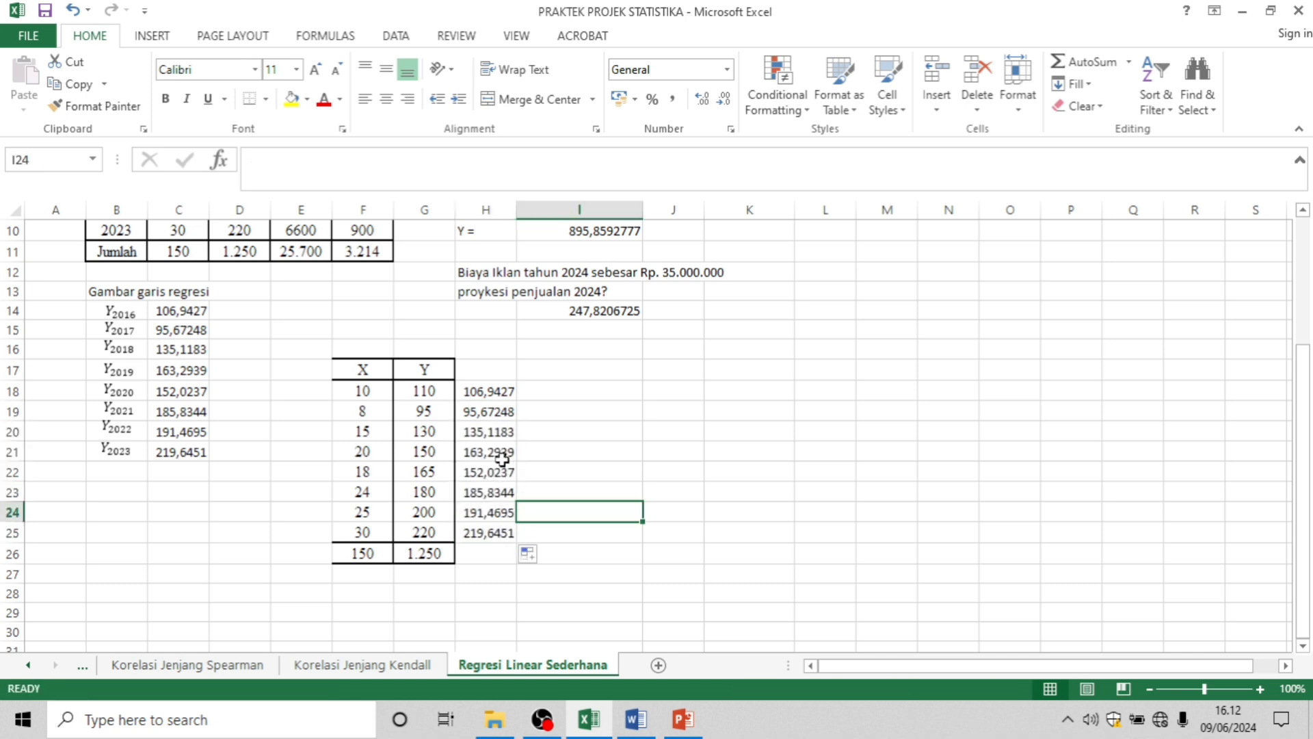
click(575, 408)
click(749, 373)
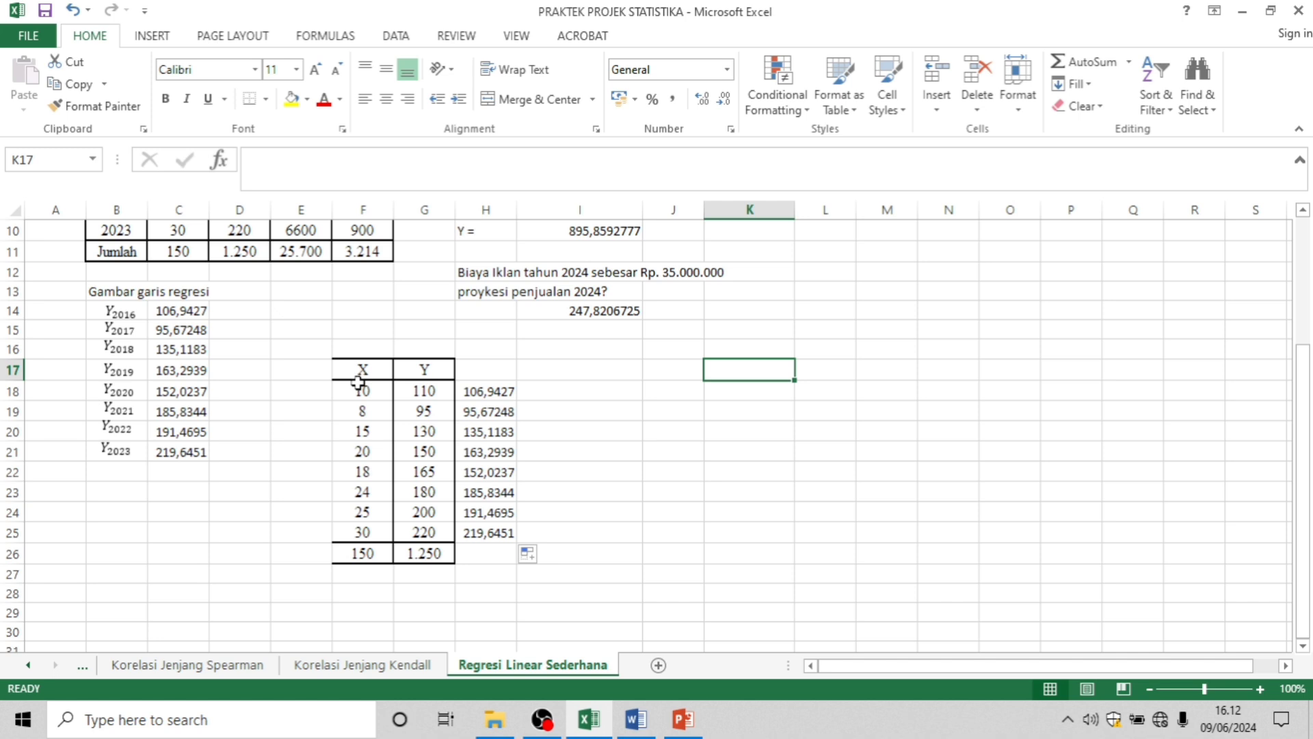
Step: Insert a scatter chart with smooth lines and markers from F18:H25 and place it beside the copied X and Y table
drag(359, 383, 491, 524)
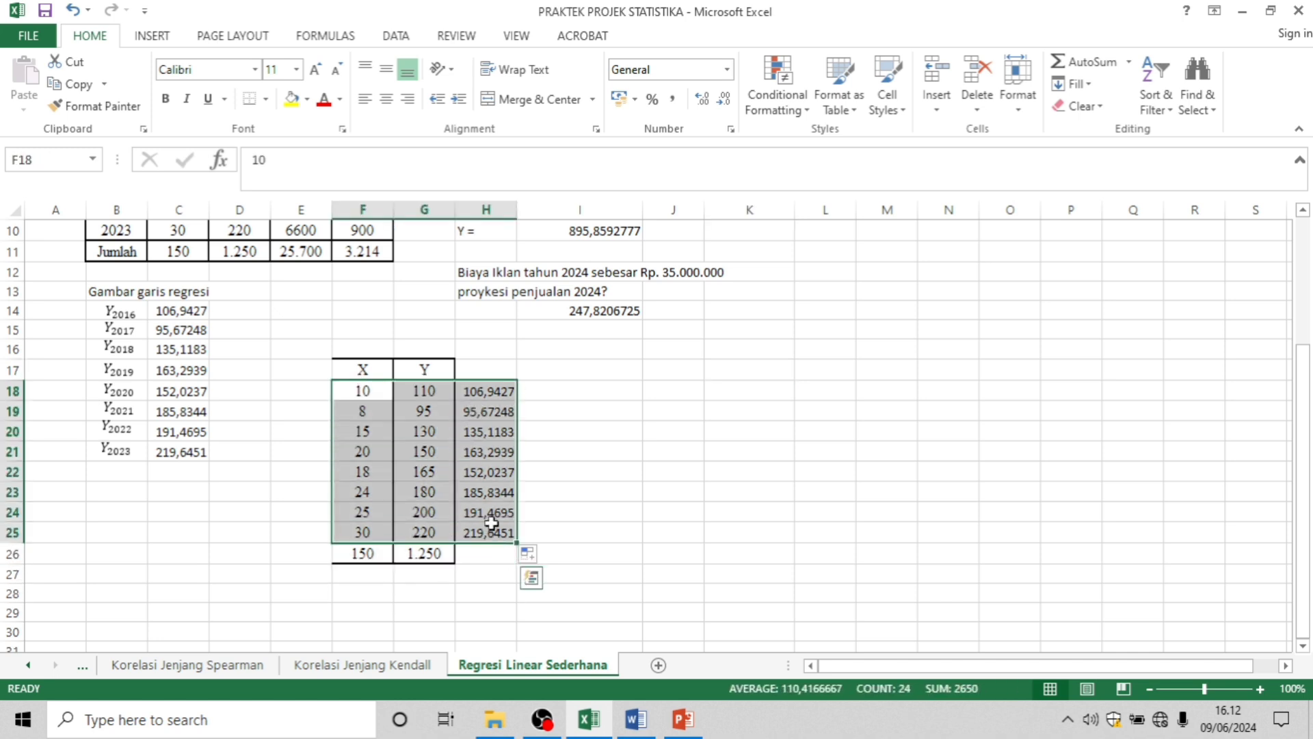
click(152, 35)
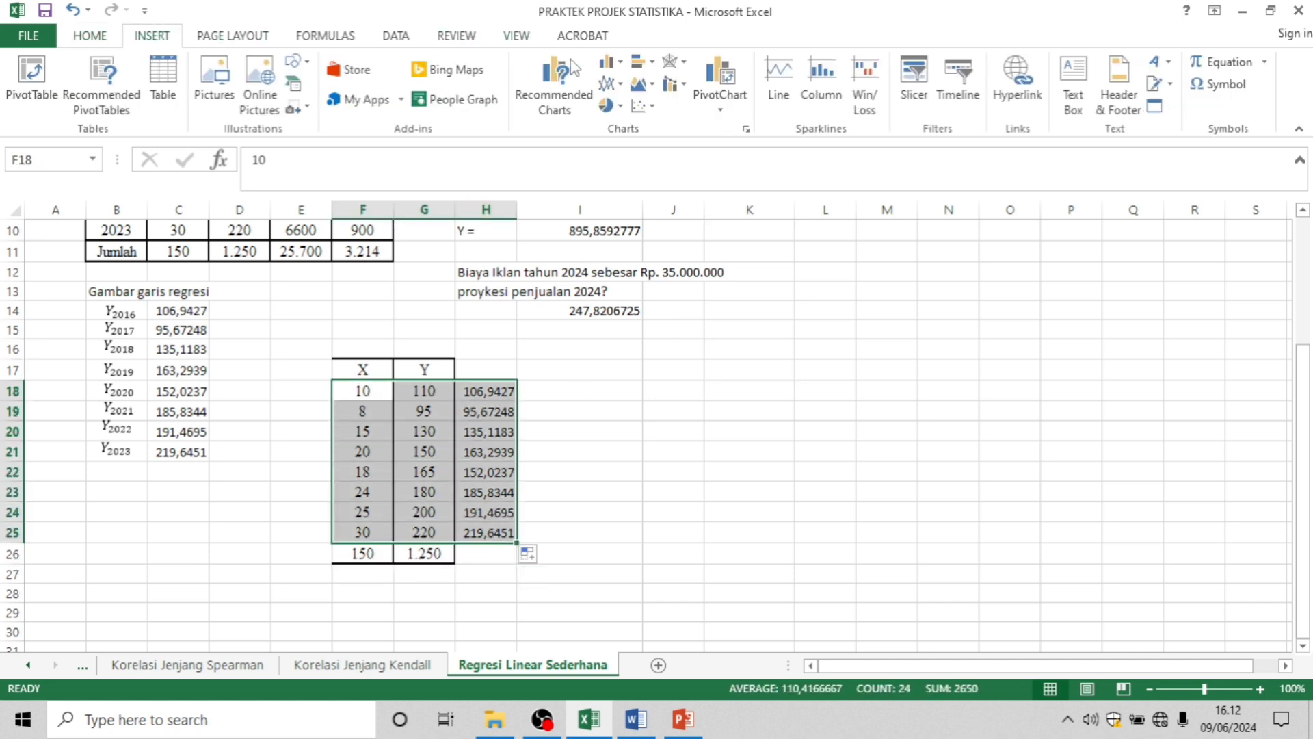
click(643, 105)
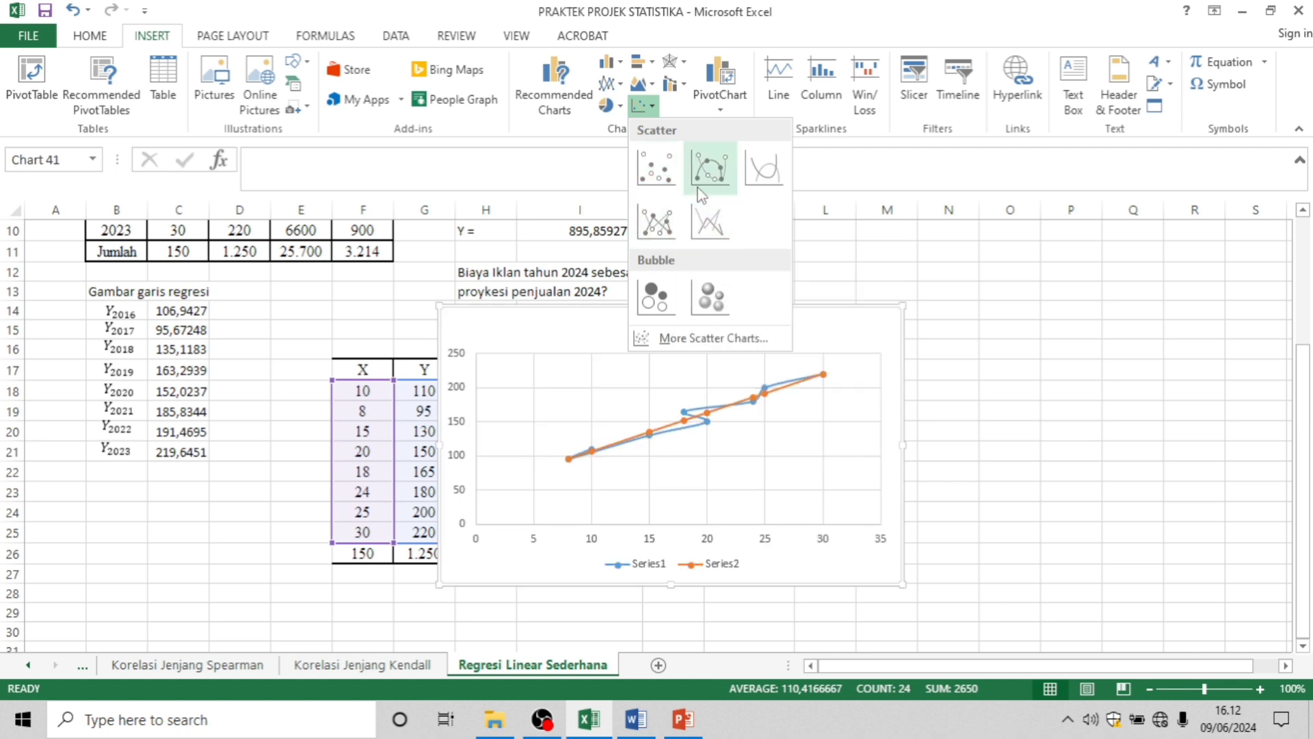
click(699, 192)
click(849, 471)
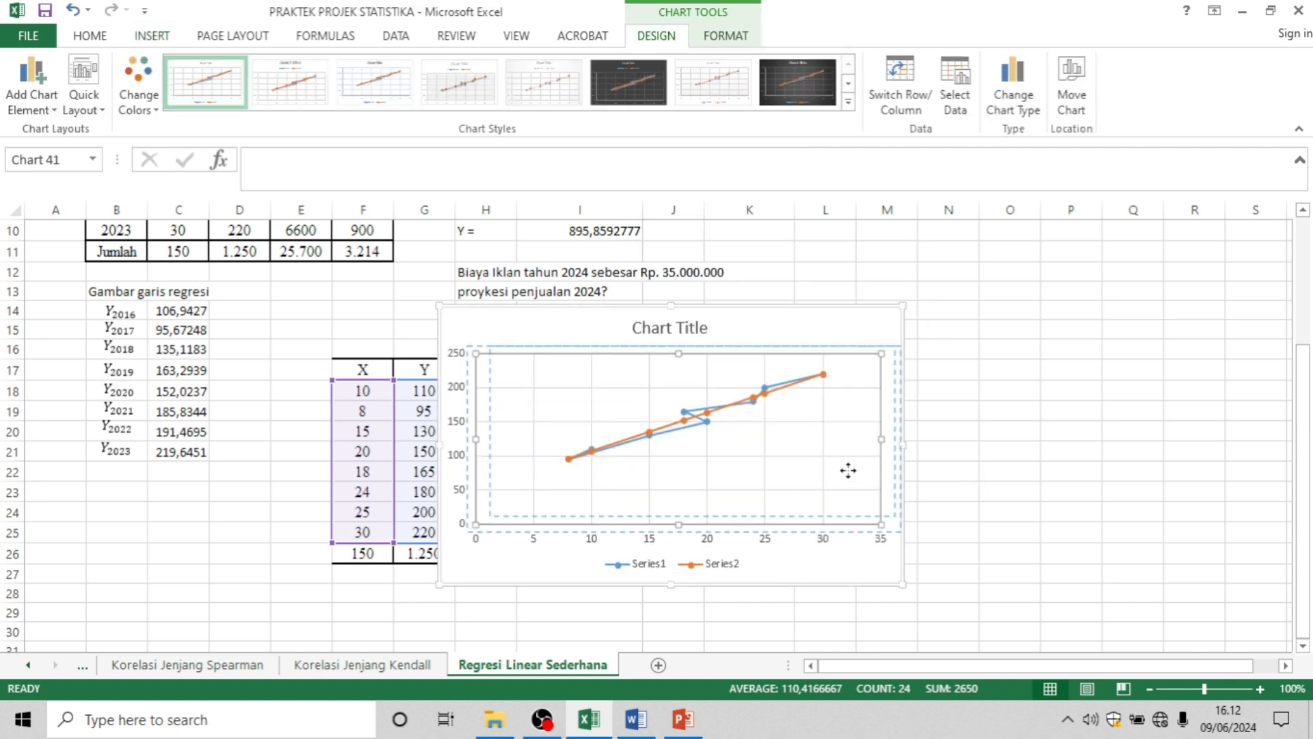
click(844, 563)
drag(851, 578, 965, 616)
click(1240, 431)
click(819, 345)
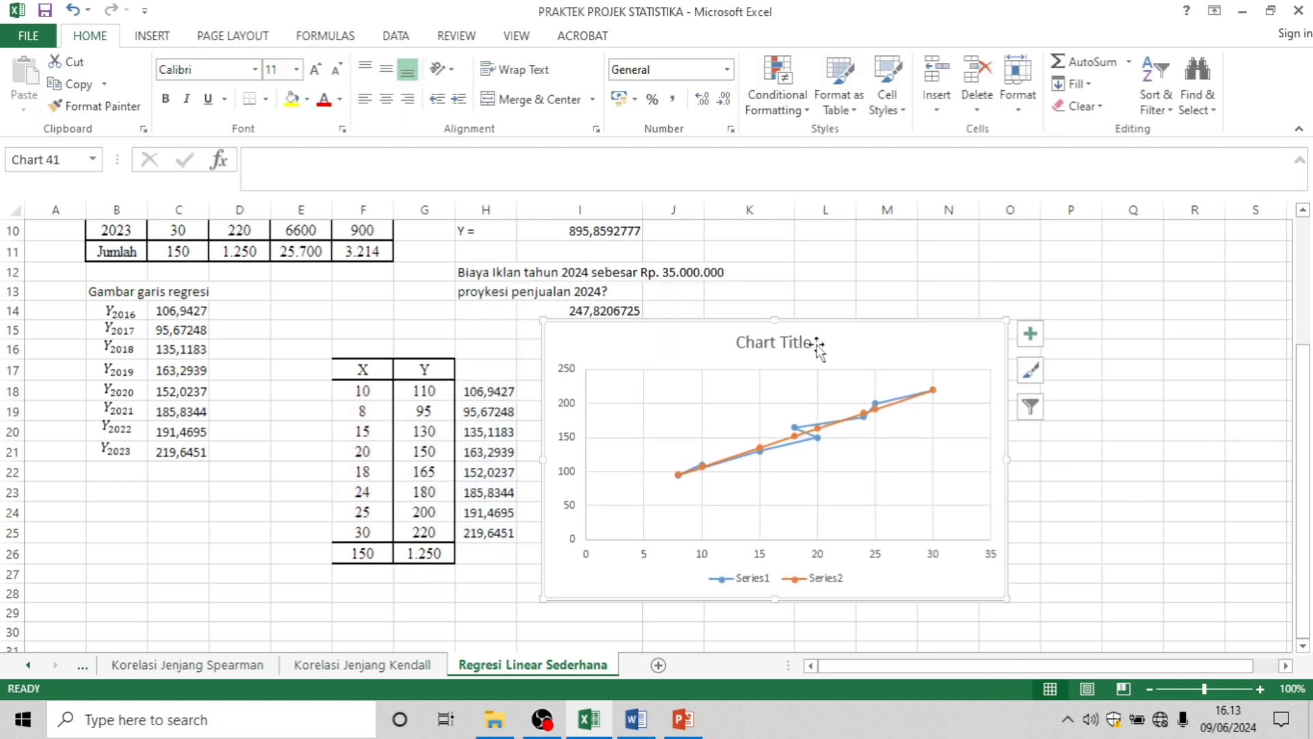
double_click(819, 344)
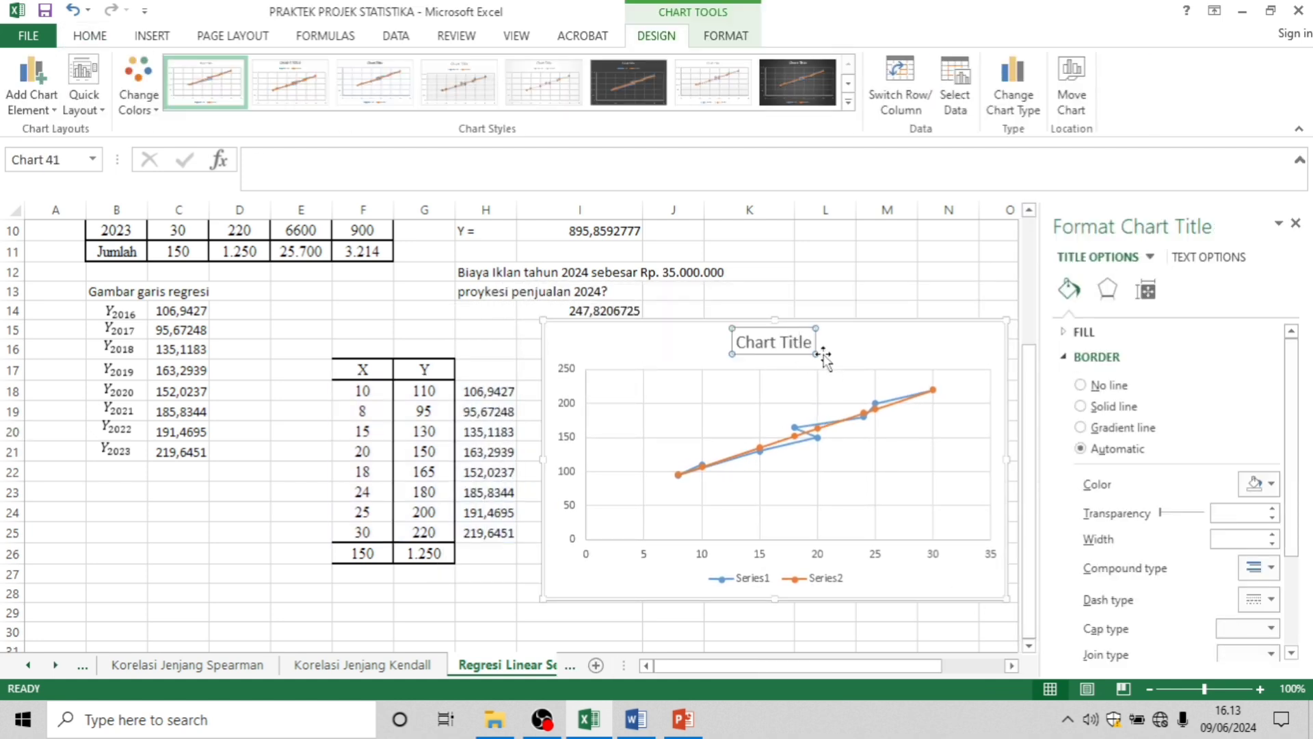
click(846, 367)
text(G)
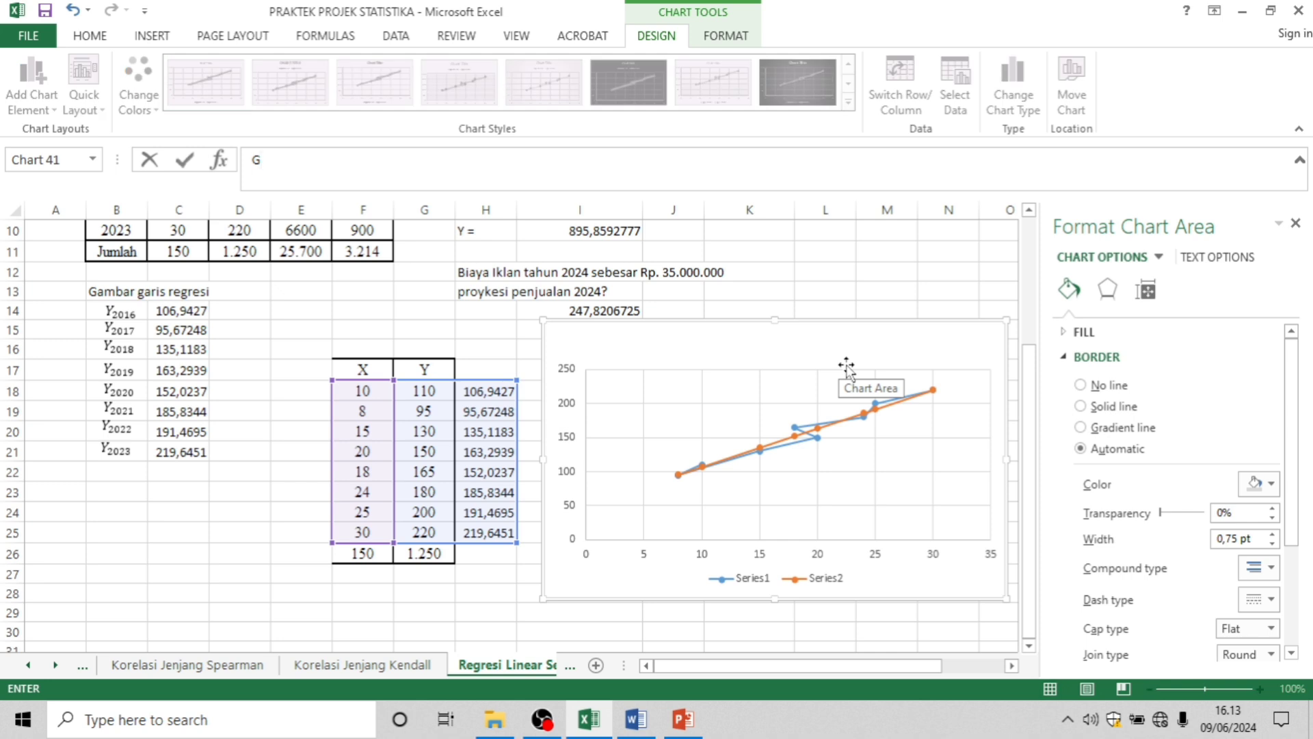
key(Escape)
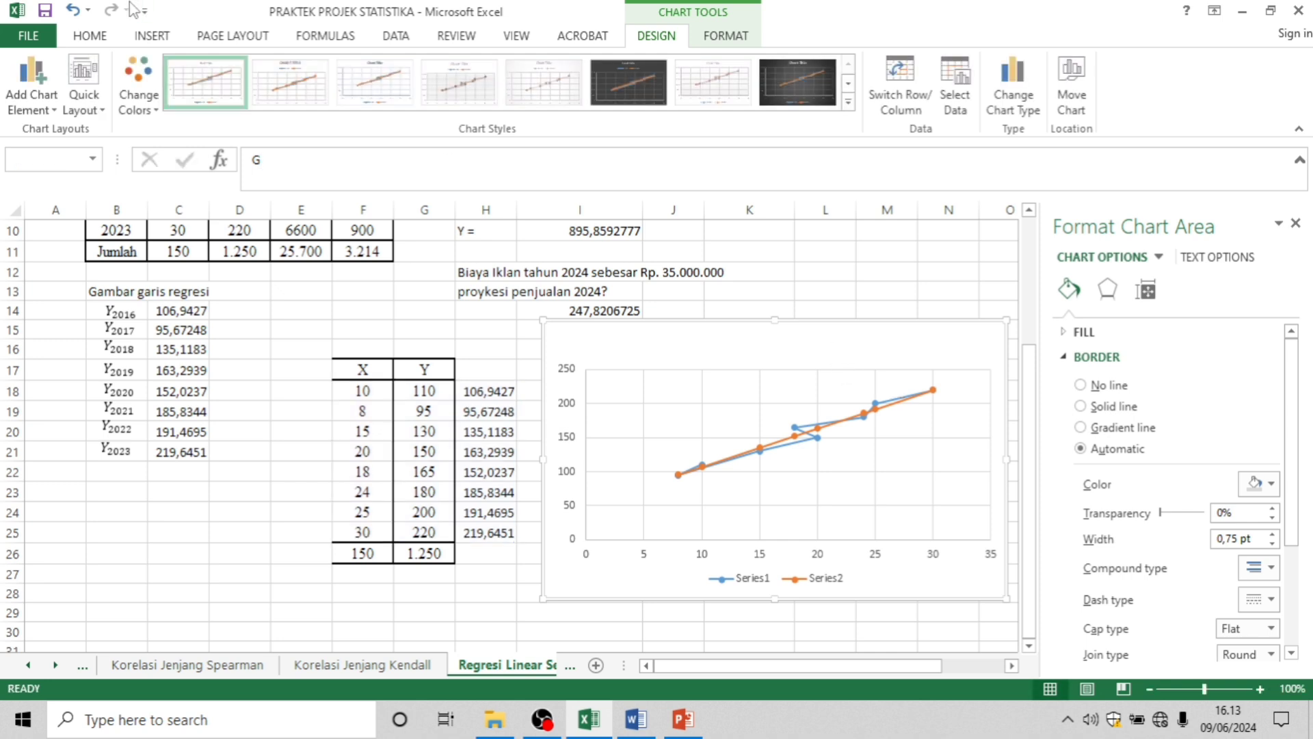
click(73, 10)
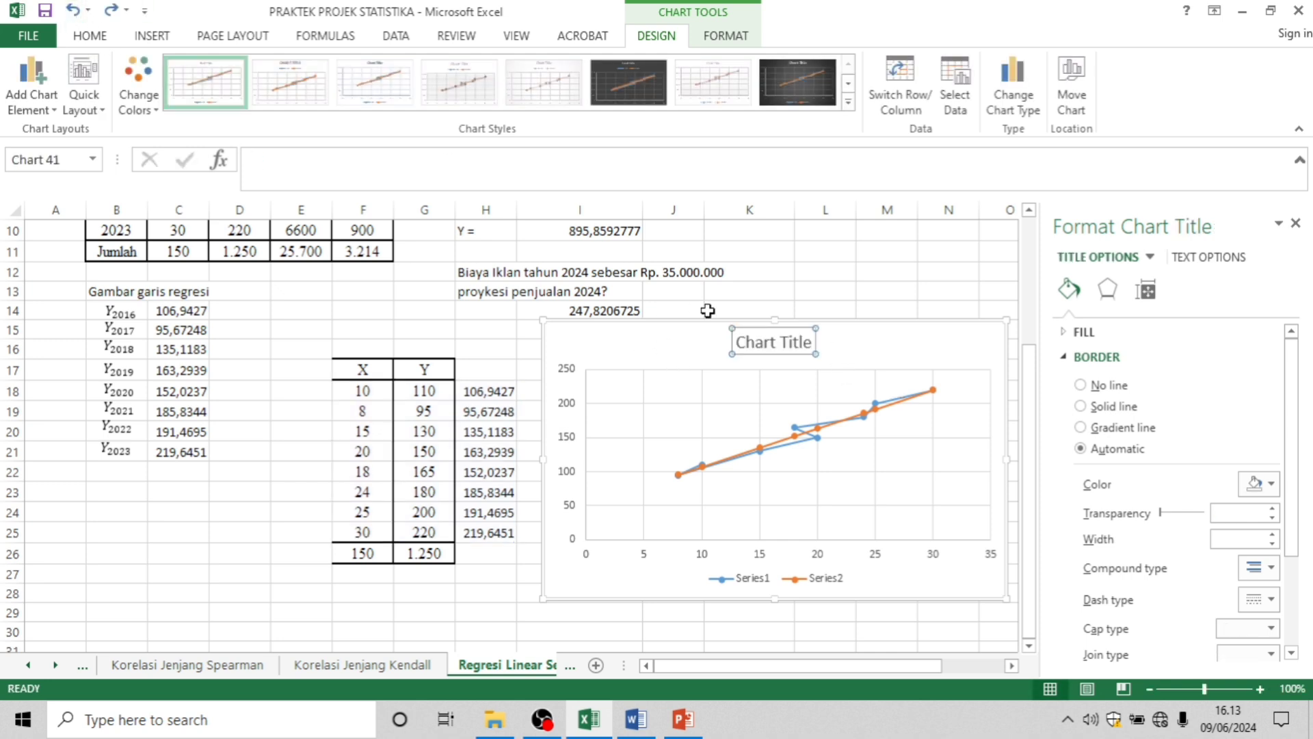
Step: Replace the scatter chart's title text with "Garis regresi"
click(773, 344)
drag(808, 361, 798, 358)
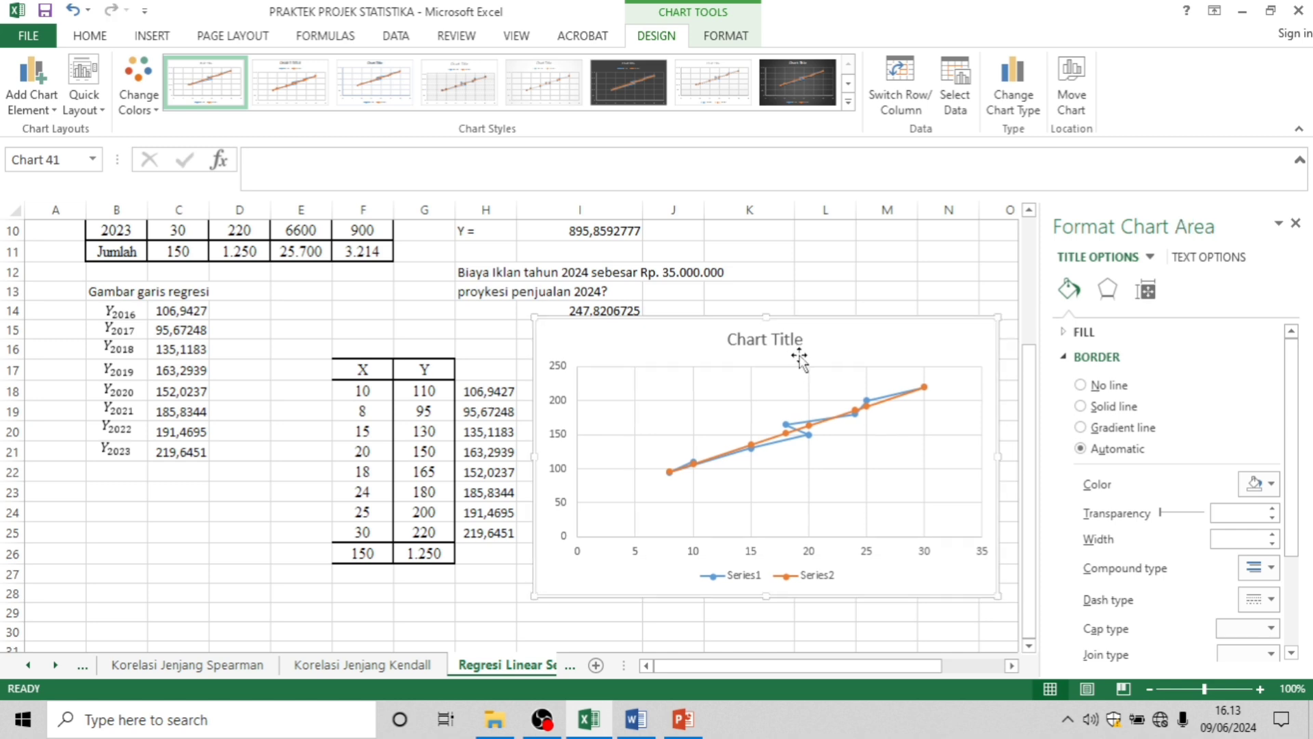
click(791, 334)
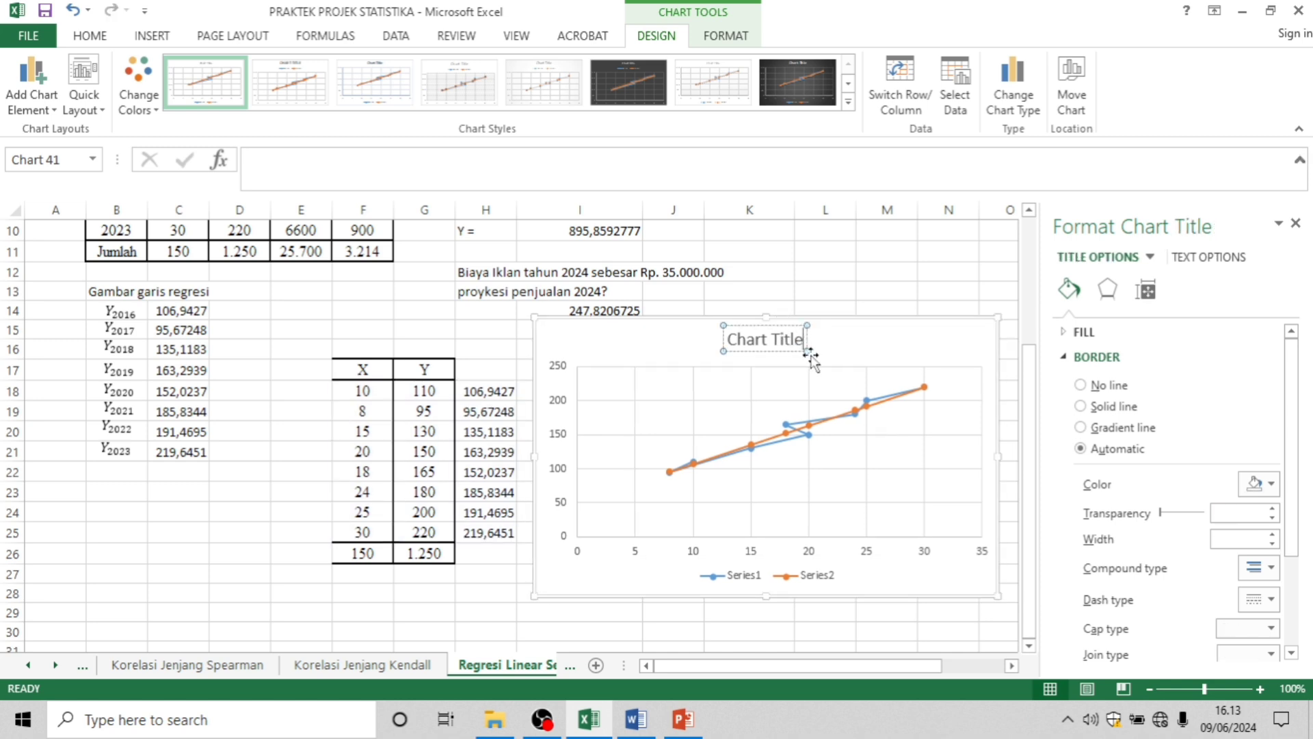
key(BackSpace)
key(BackSpace)
key(BackSpace)
key(BackSpace)
key(BackSpace)
key(BackSpace)
key(BackSpace)
key(BackSpace)
key(BackSpace)
key(BackSpace)
key(BackSpace)
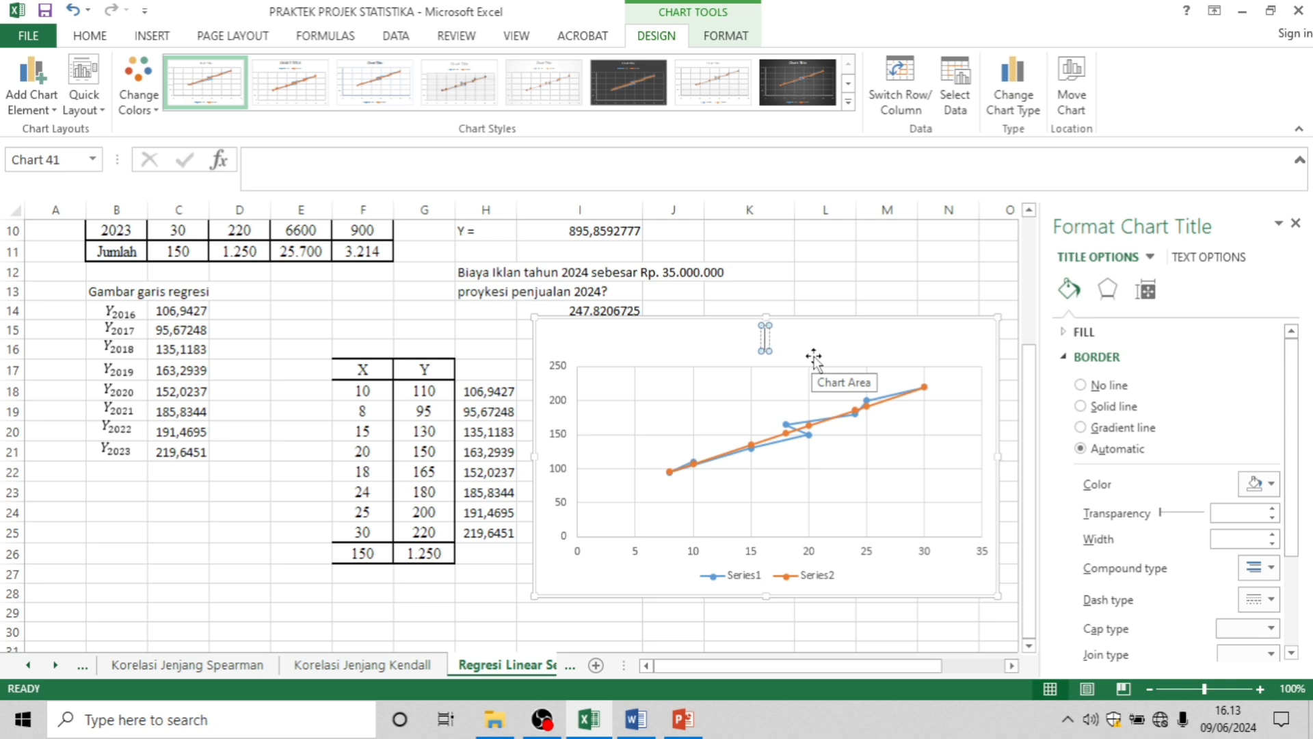
text(Garis)
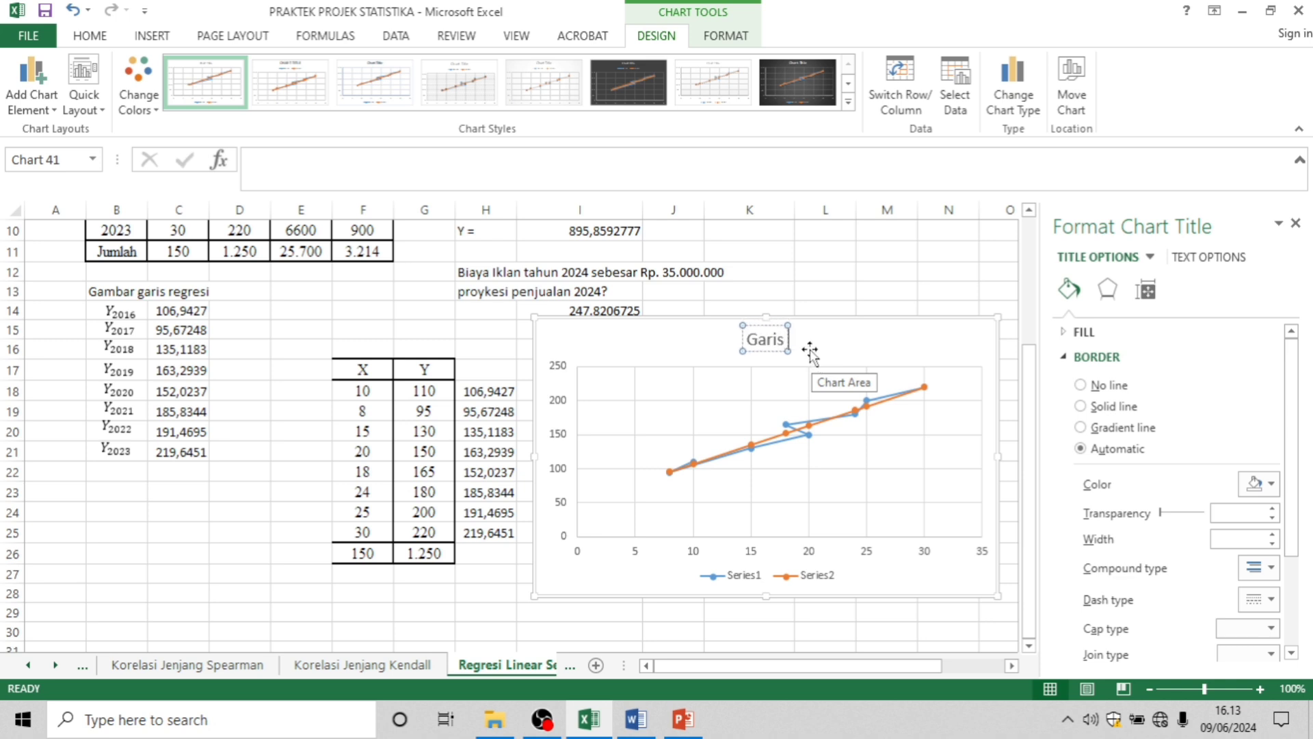
text( regre)
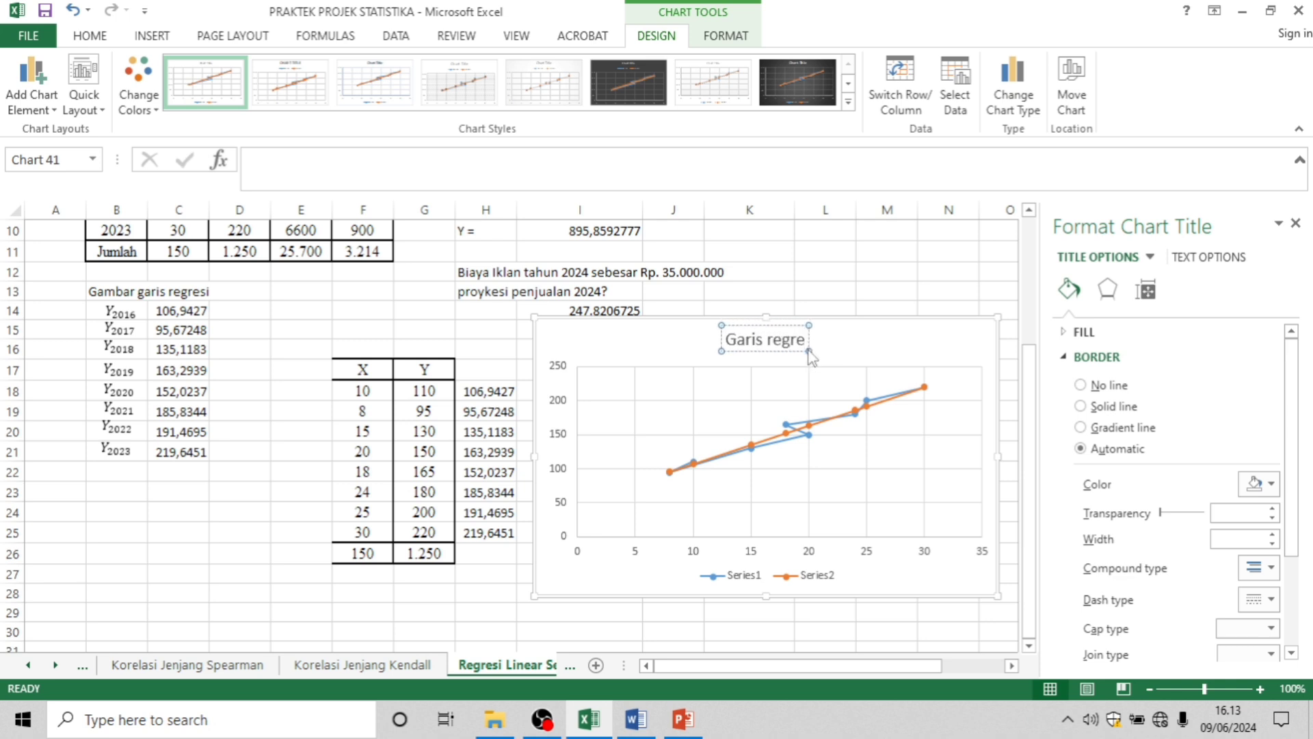
text(si)
key(Return)
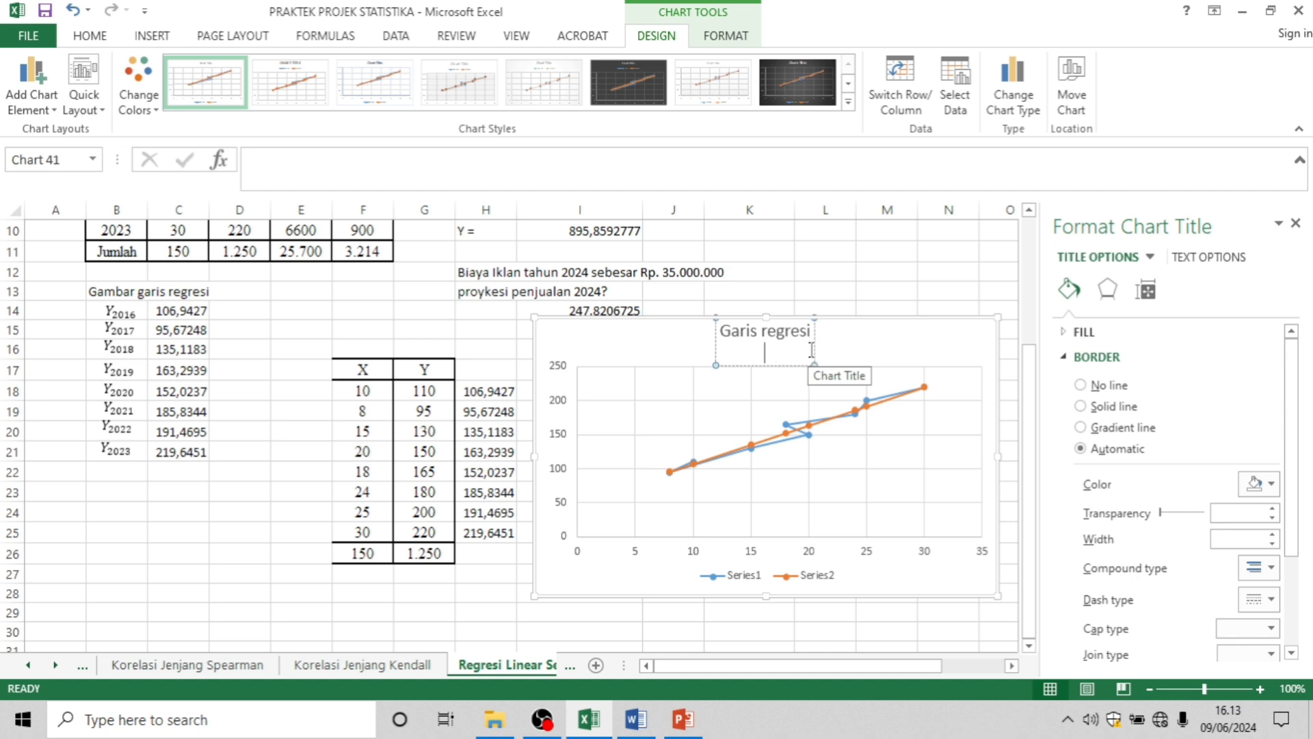
key(BackSpace)
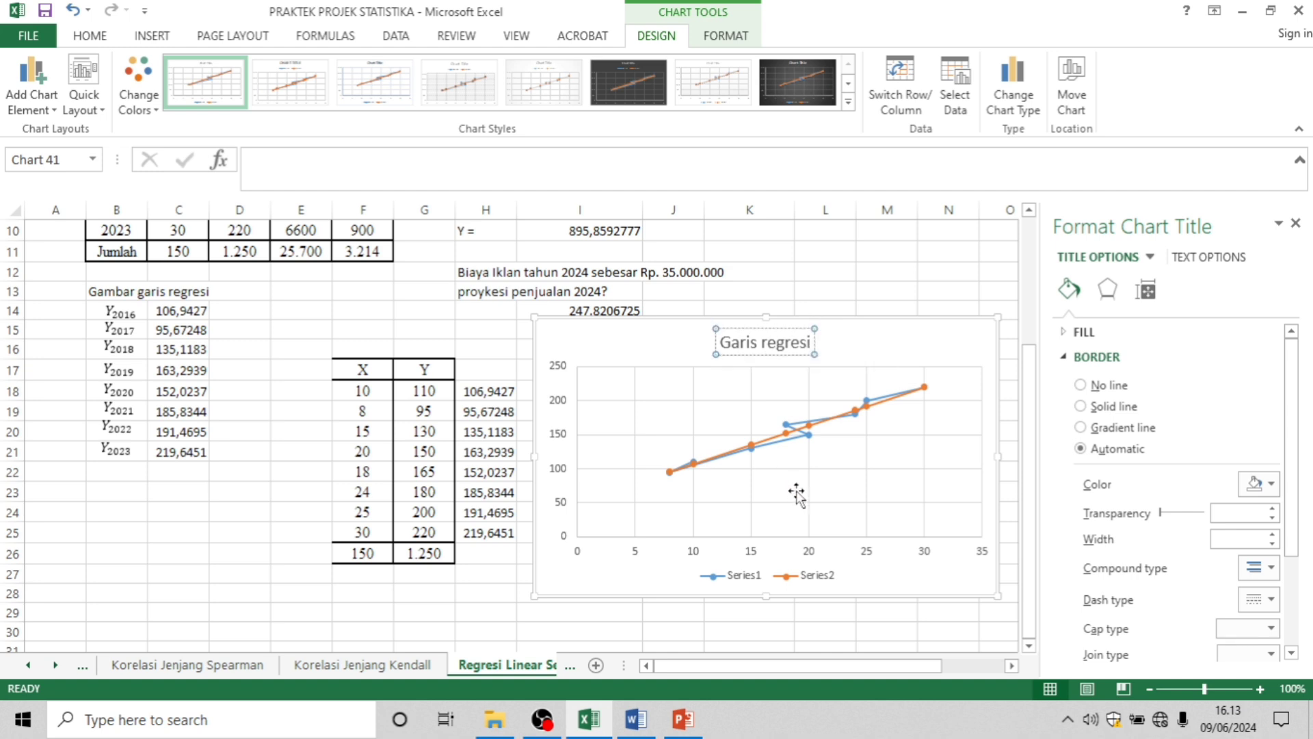
click(818, 643)
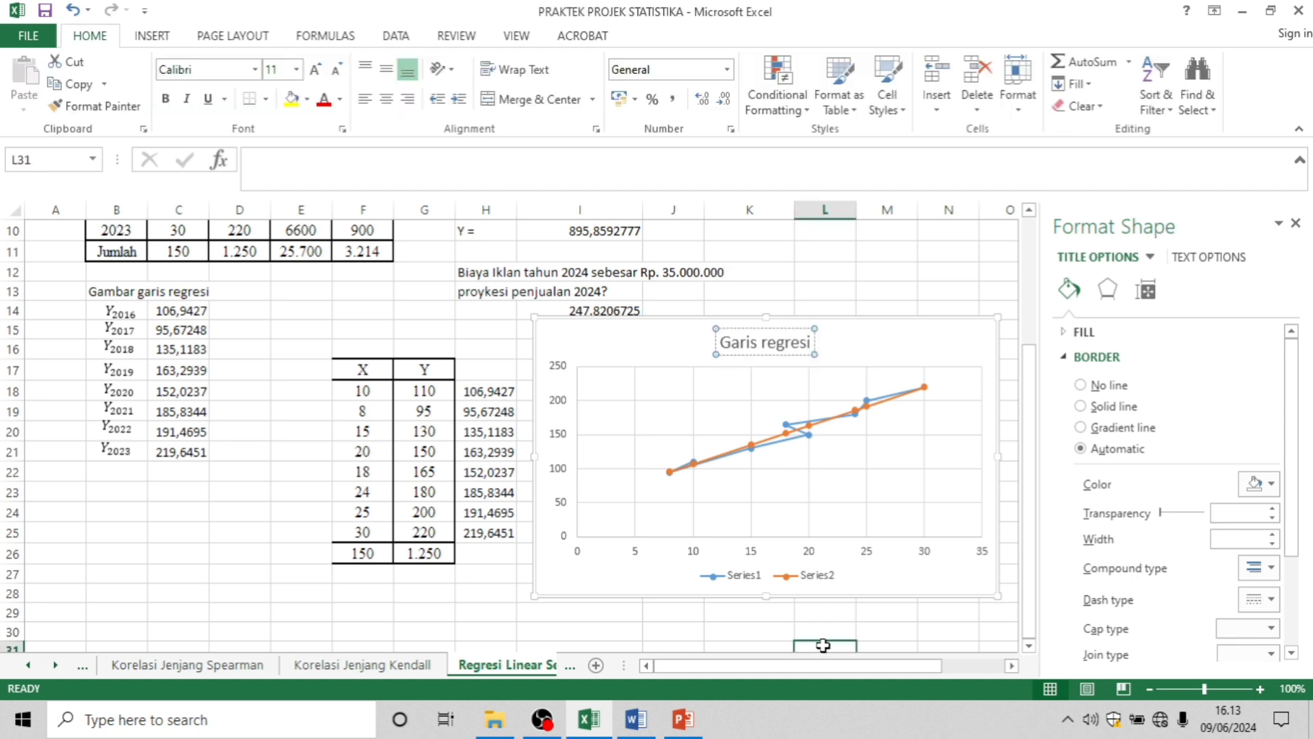
Step: Shift the regression chart and its plot area slightly downward, away from the chart title
click(901, 515)
click(789, 483)
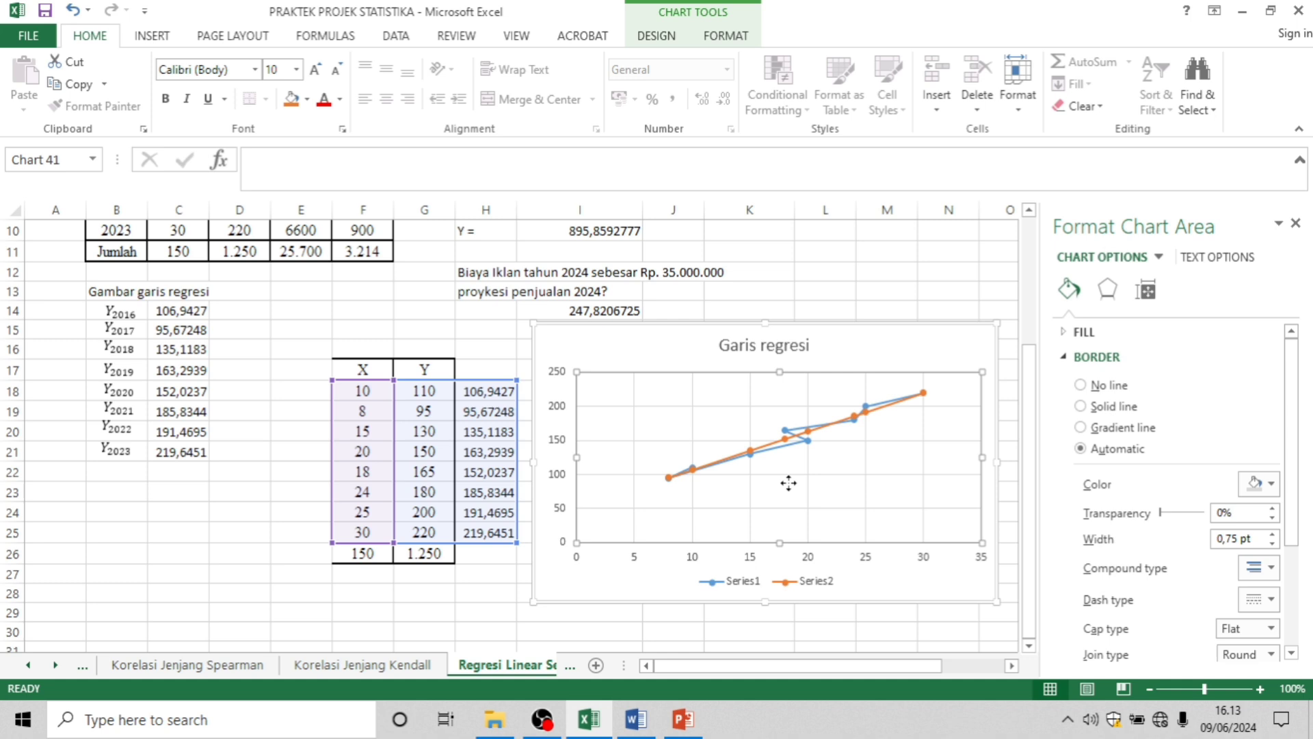
click(865, 500)
click(847, 627)
click(855, 305)
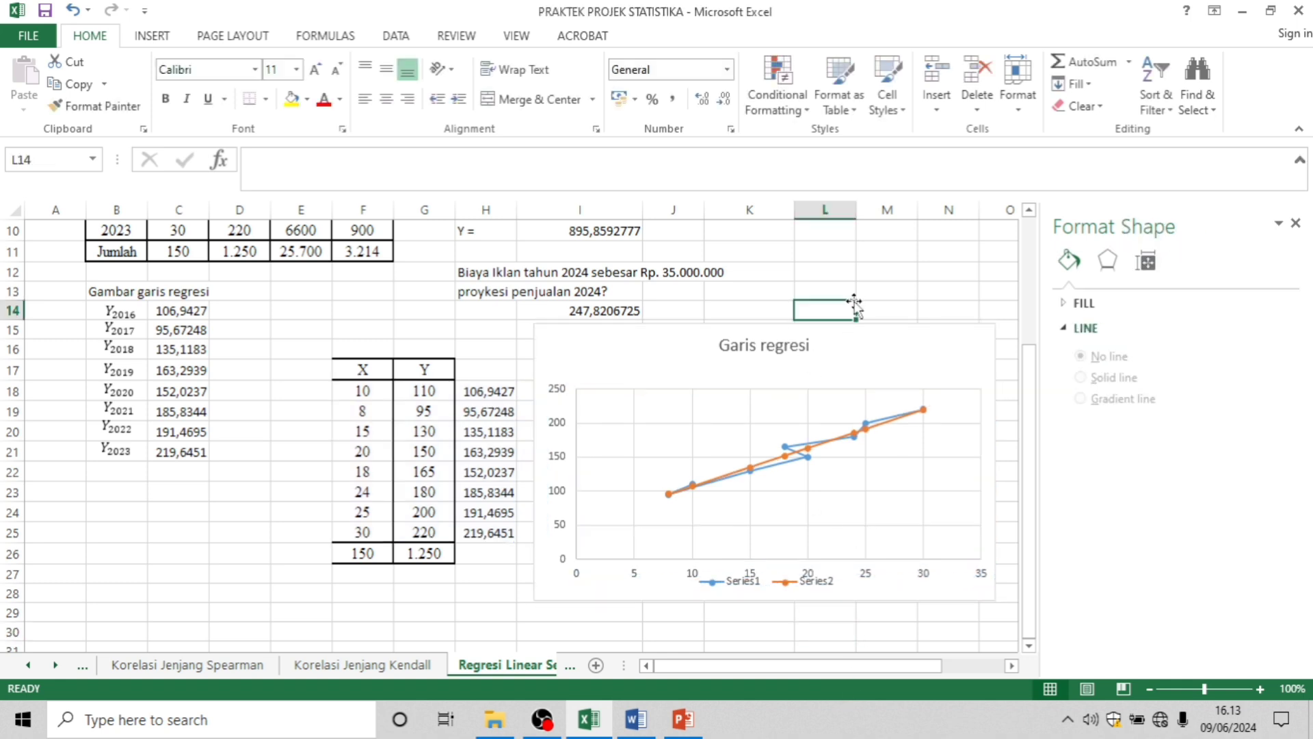
Step: Close the formatting pane and narrow the regression chart from its left edge to leave a gap beside column H
click(1295, 224)
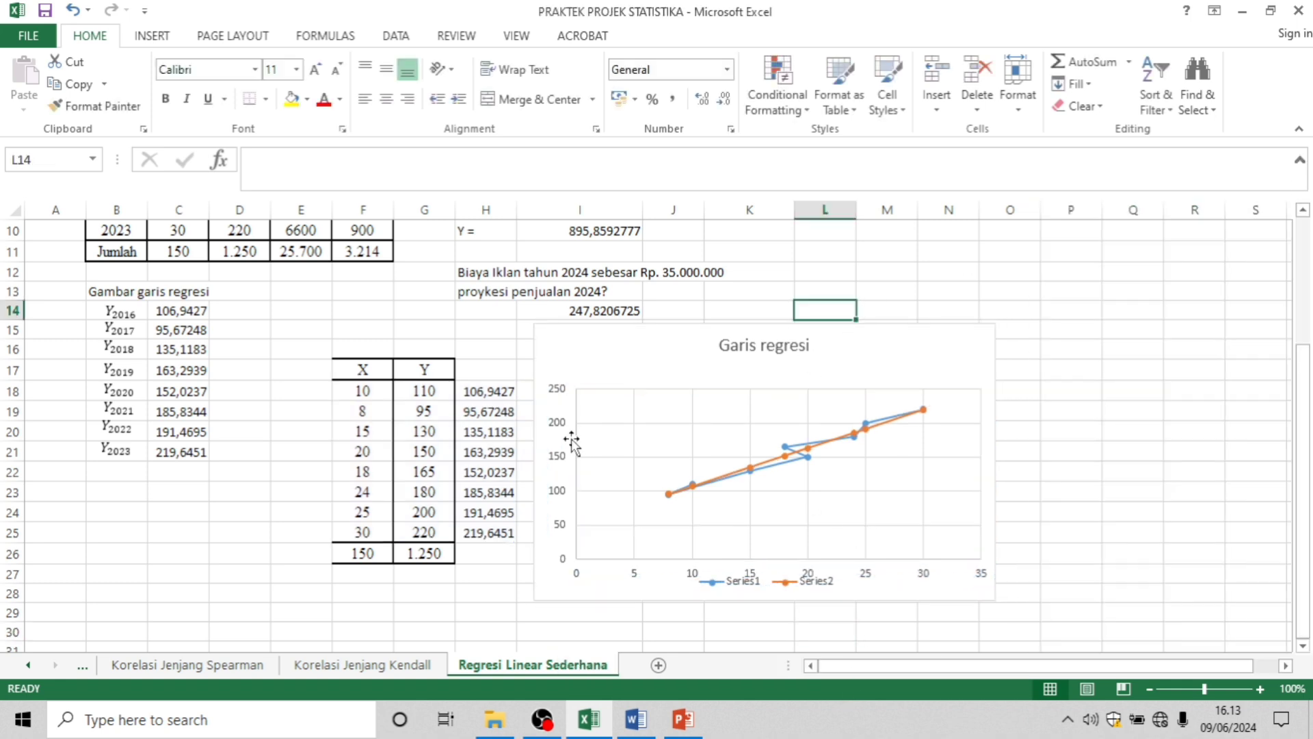
drag(531, 468, 593, 467)
click(1068, 290)
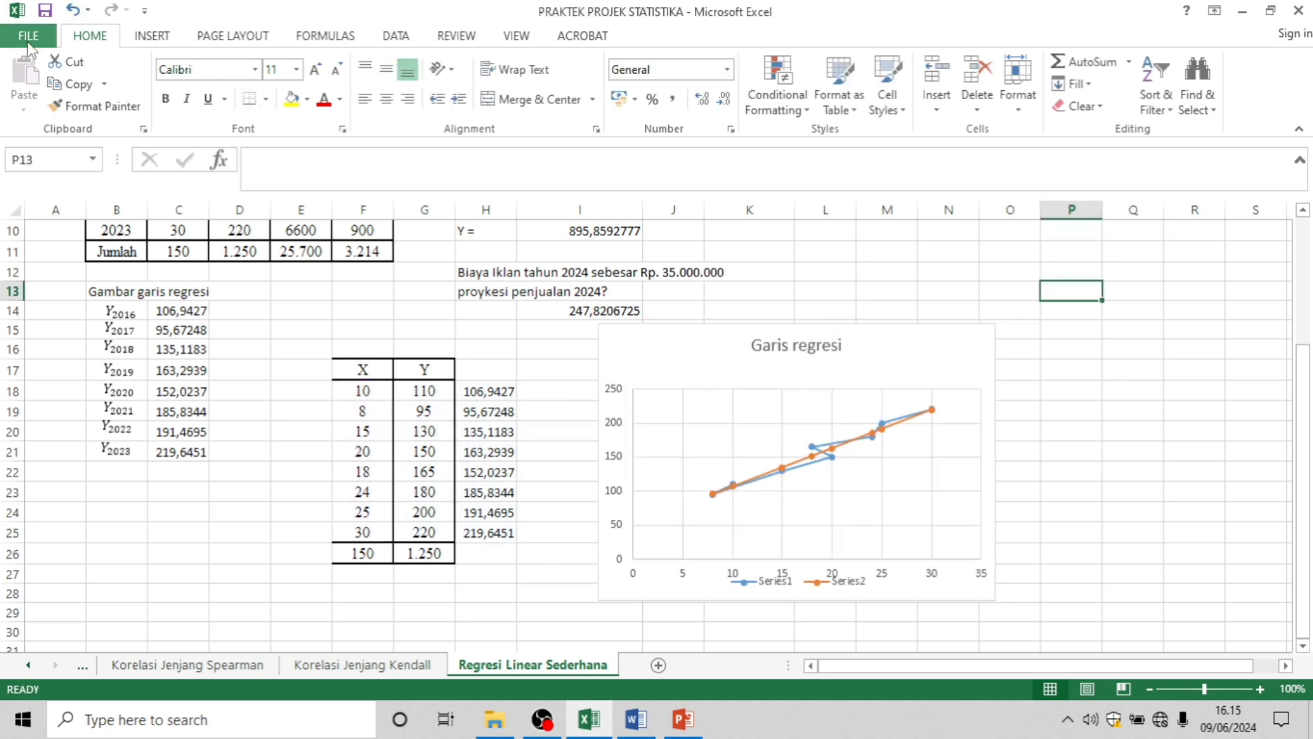
Step: Check the Analysis ToolPak entry in the Excel add-ins options and accept the settings
click(28, 35)
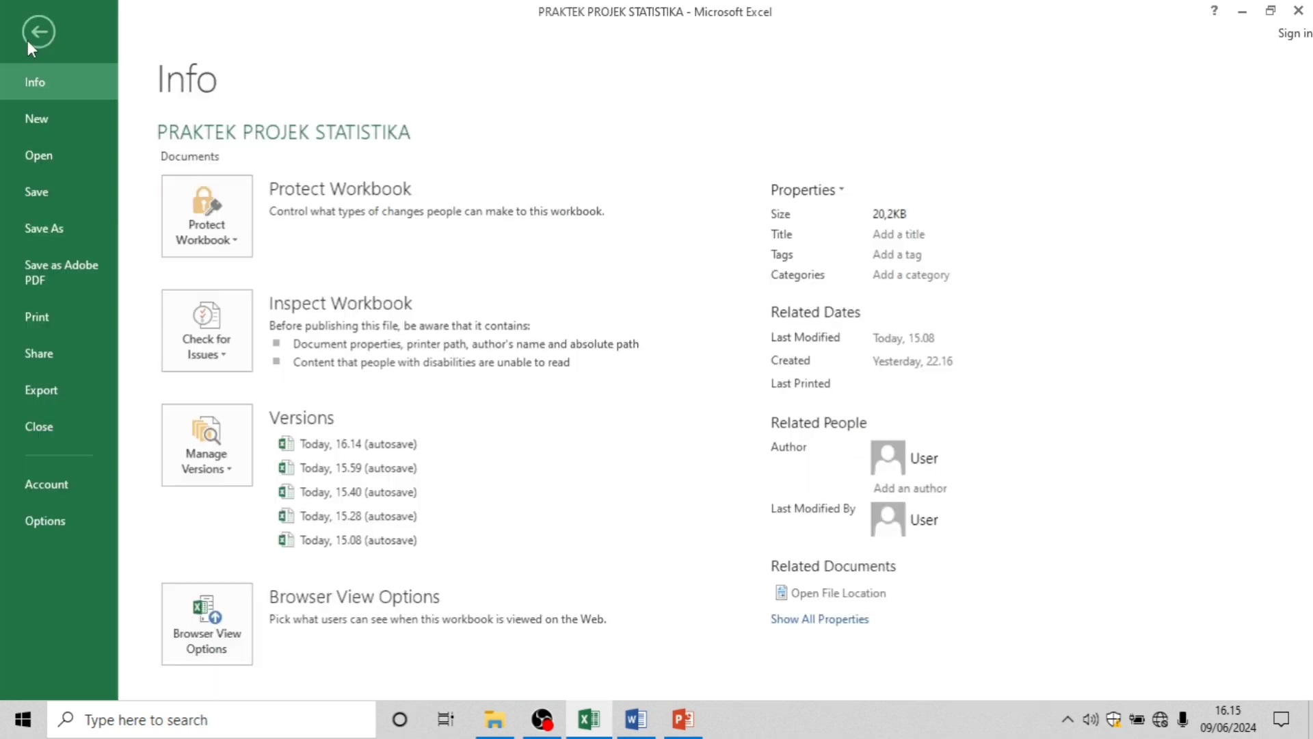
click(60, 524)
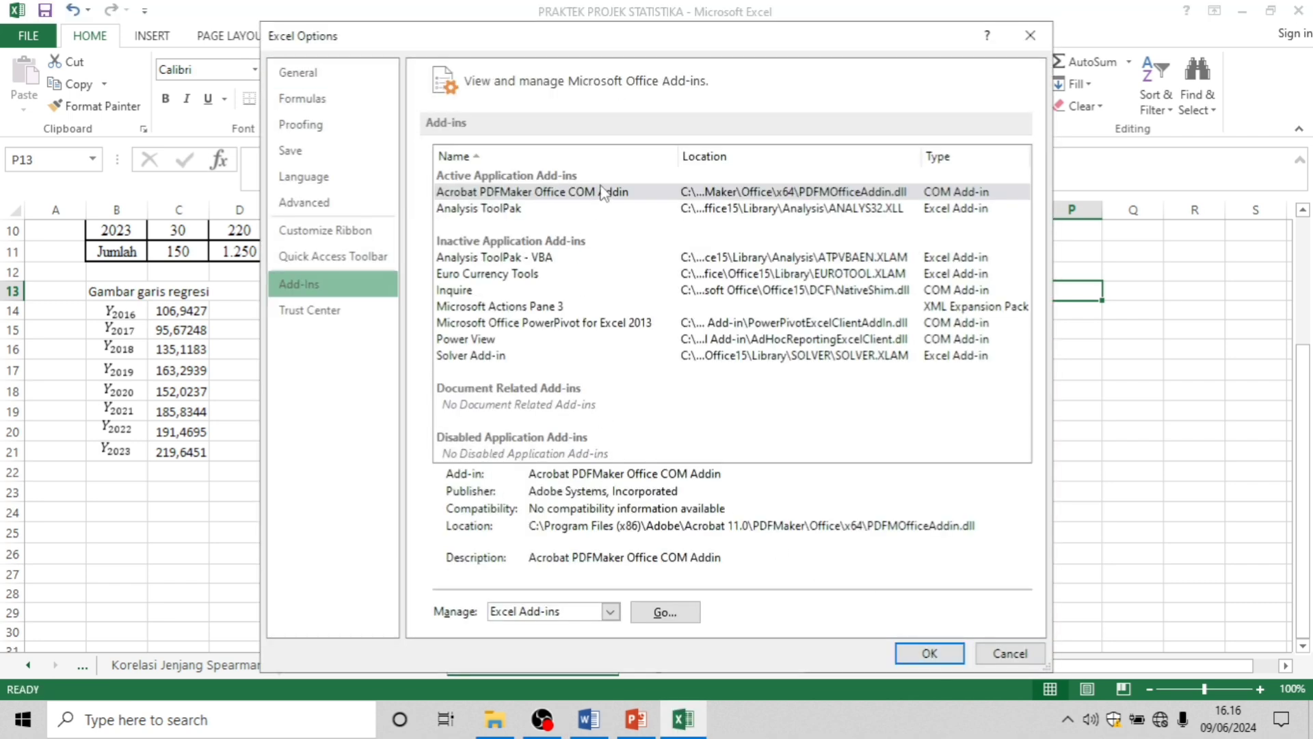
click(546, 258)
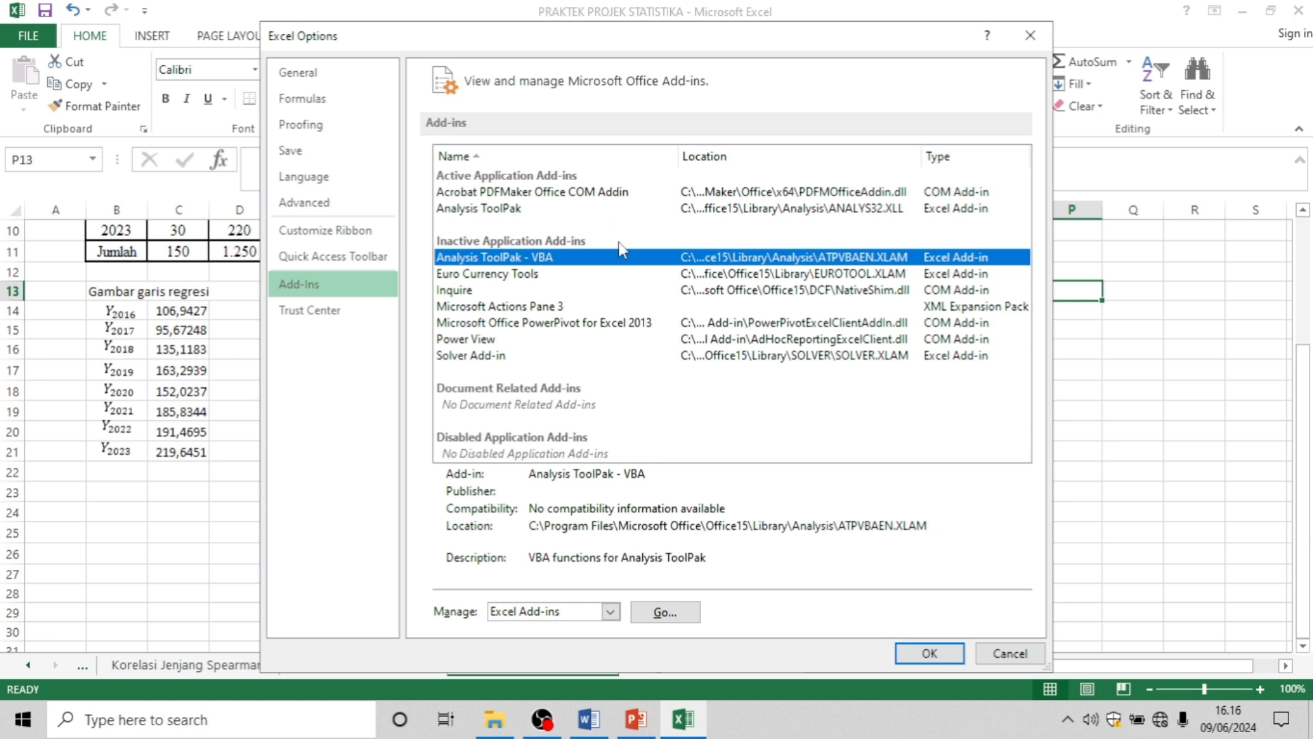
click(534, 208)
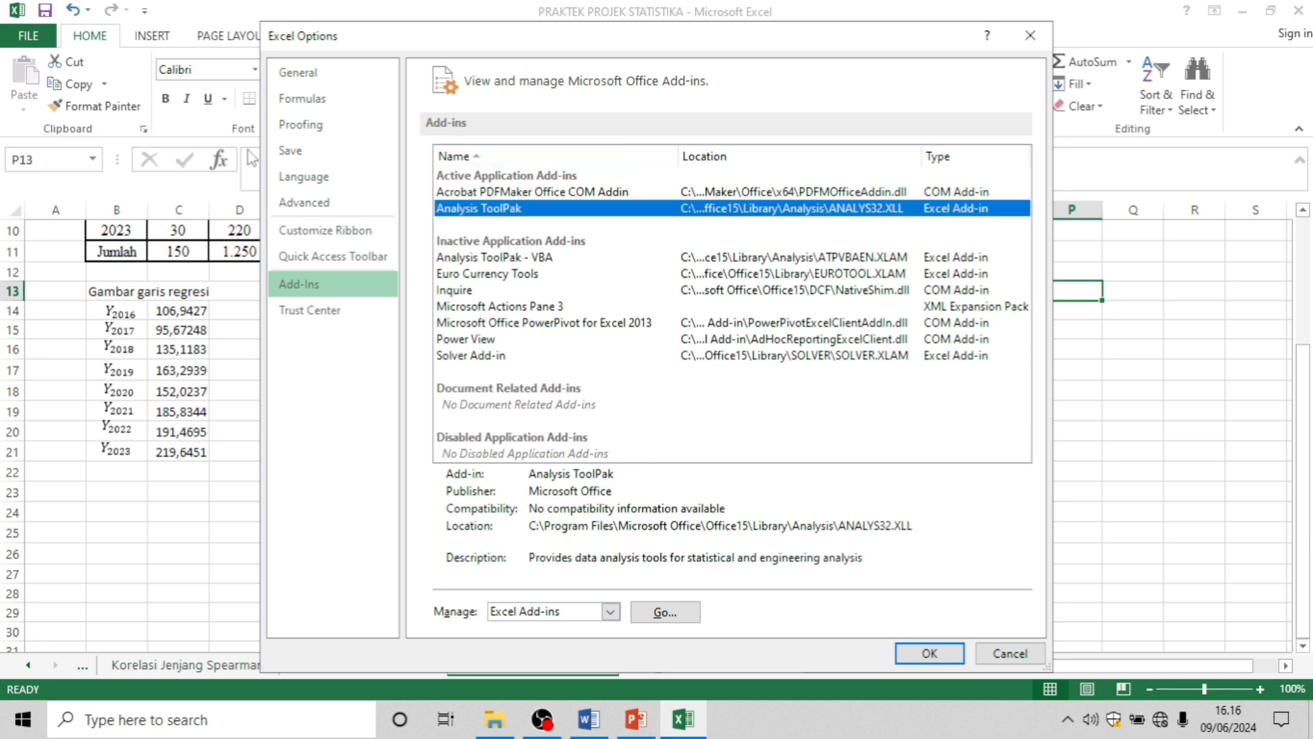
click(958, 652)
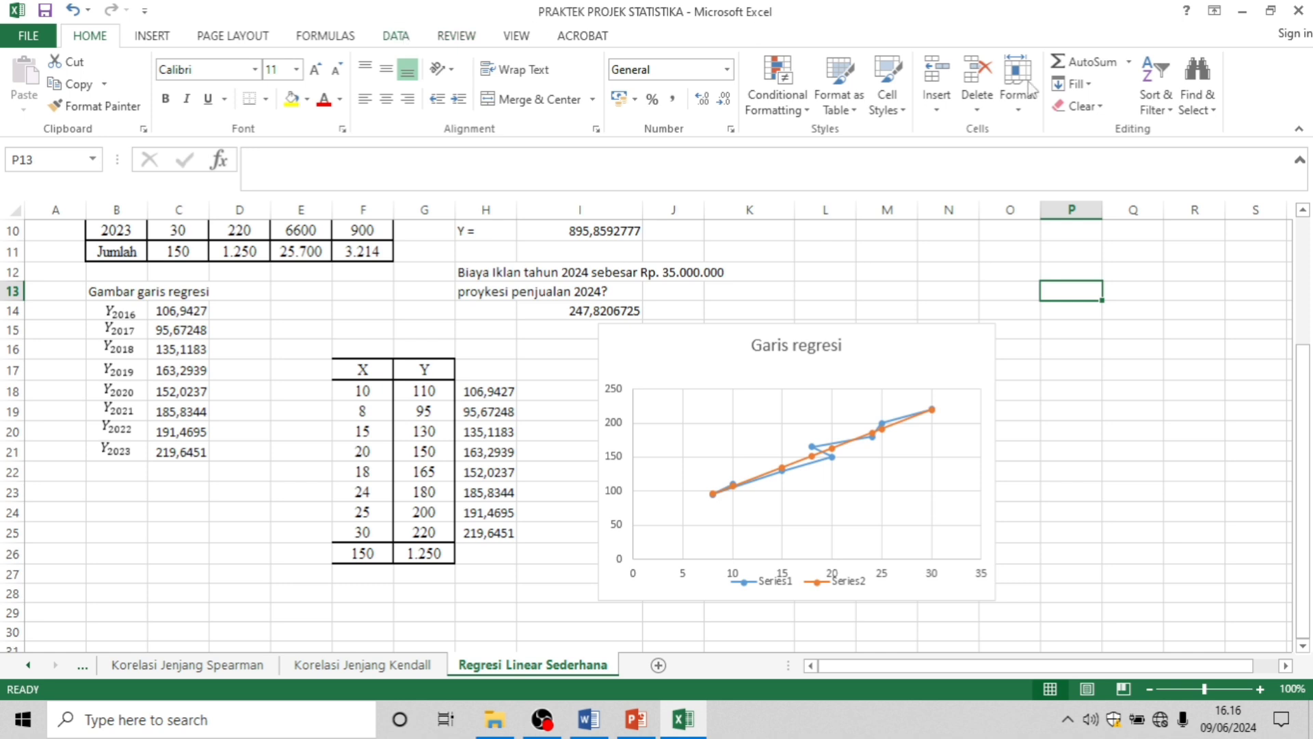
Step: Start a Regression analysis with the data analysis tools and set its Input Y Range to $D$2:$D$10
scroll(951, 76, down, 4)
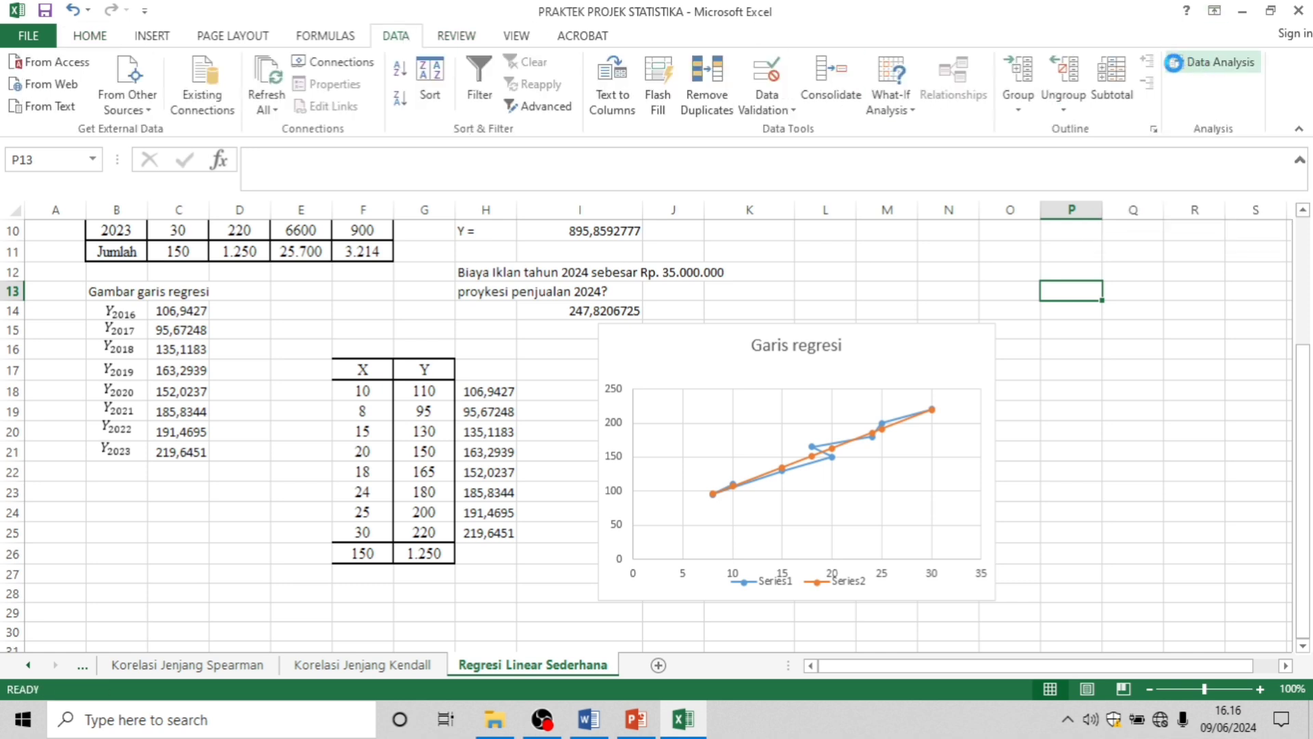
click(1174, 63)
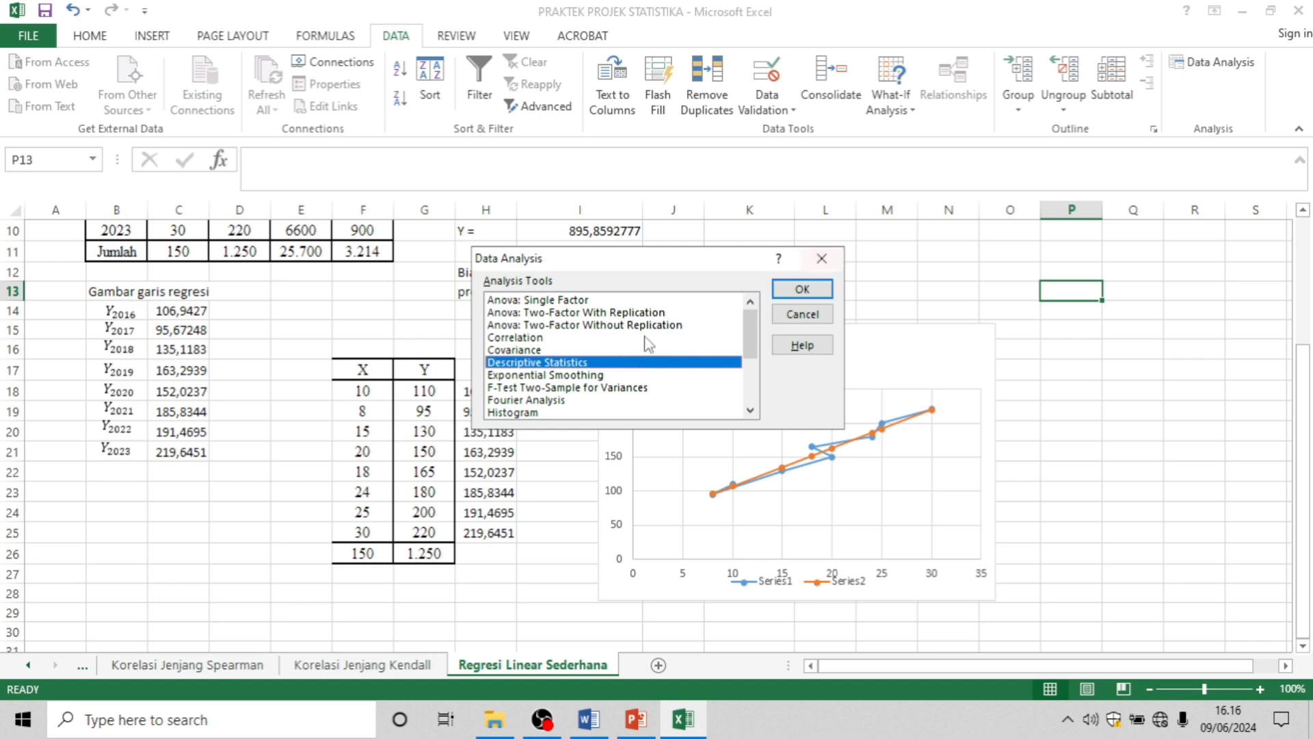
scroll(648, 344, down, 3)
click(648, 346)
click(802, 288)
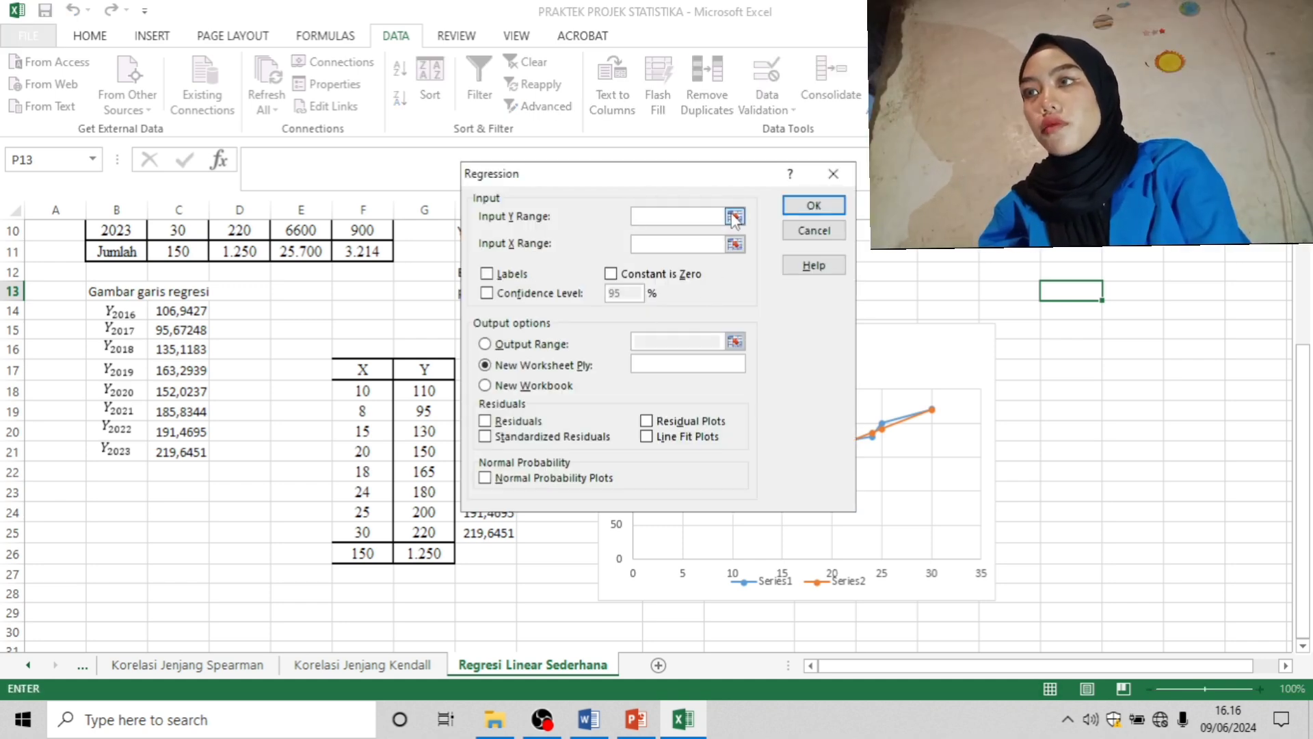
click(734, 218)
scroll(249, 253, up, 3)
drag(246, 270, 252, 415)
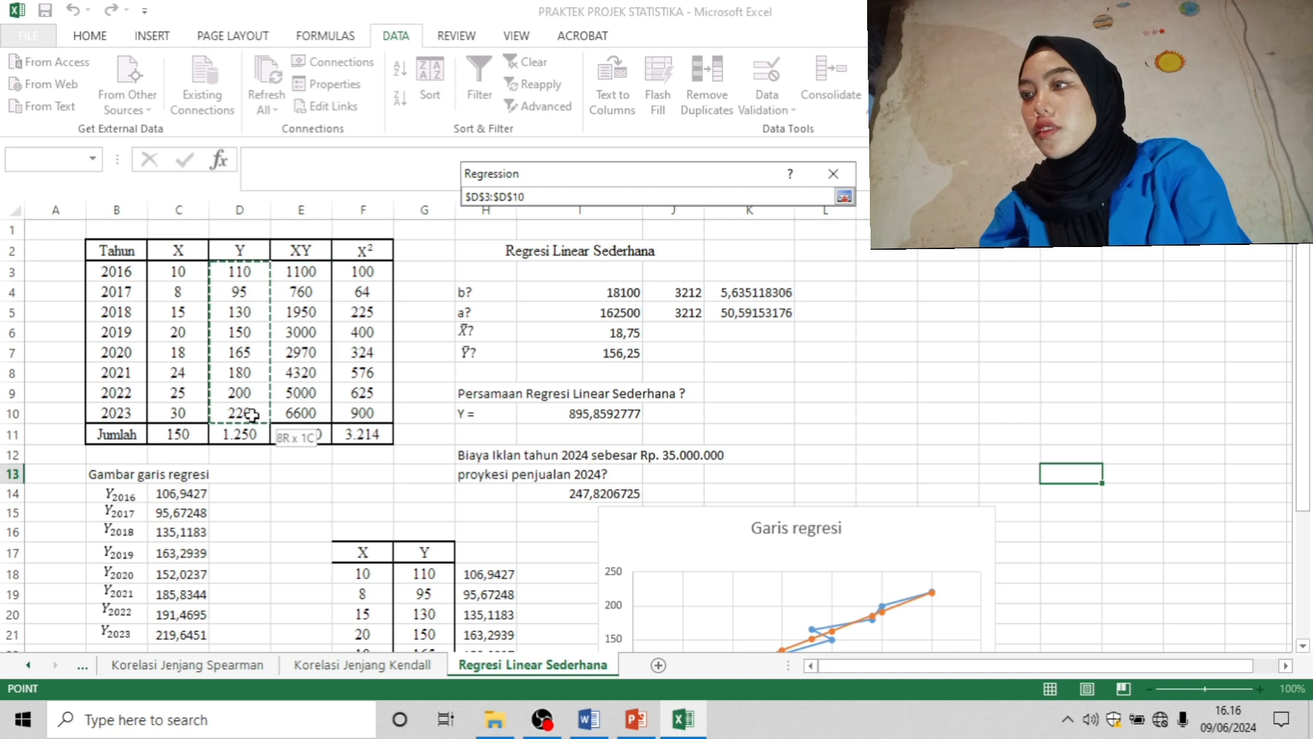
drag(244, 248, 255, 414)
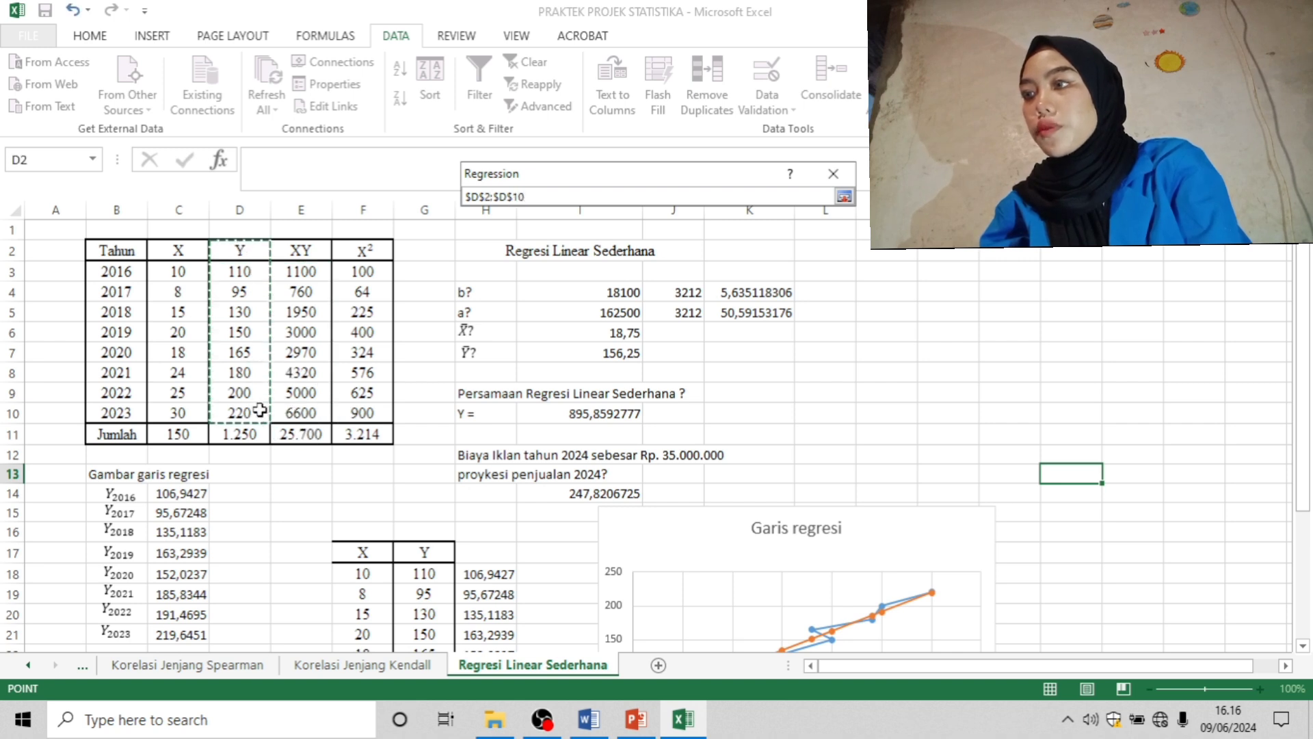
drag(240, 250, 240, 412)
click(844, 196)
Step: Set the regression's Input X Range to $C$2:$C$10, enable Labels and choose New Worksheet Ply as the output
click(736, 238)
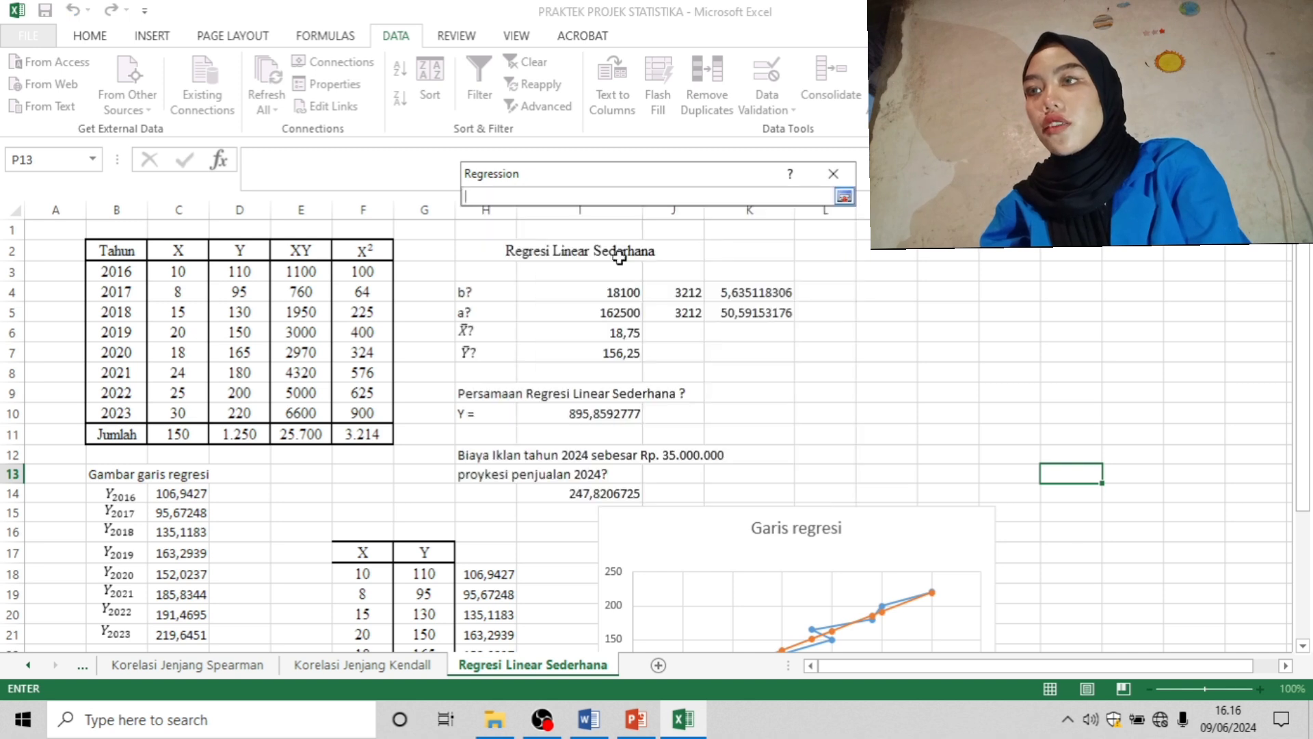
drag(176, 259, 181, 410)
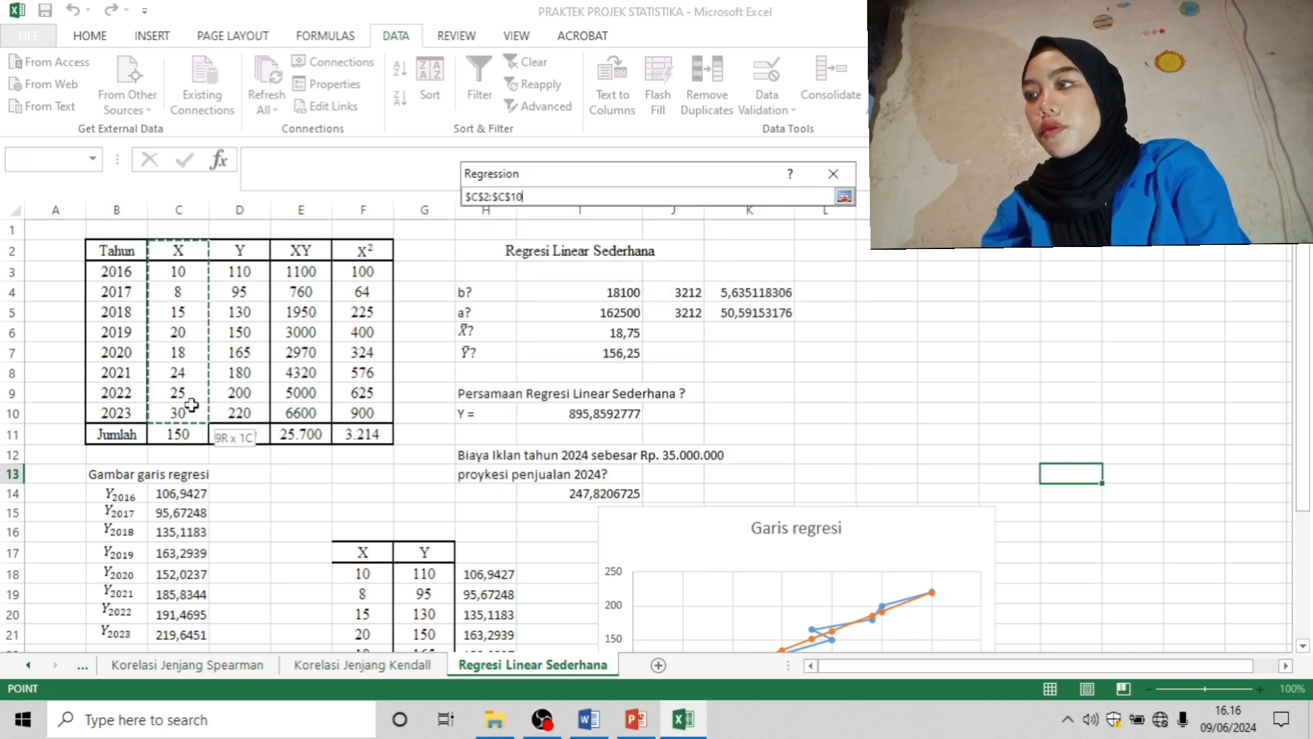
click(844, 196)
click(487, 274)
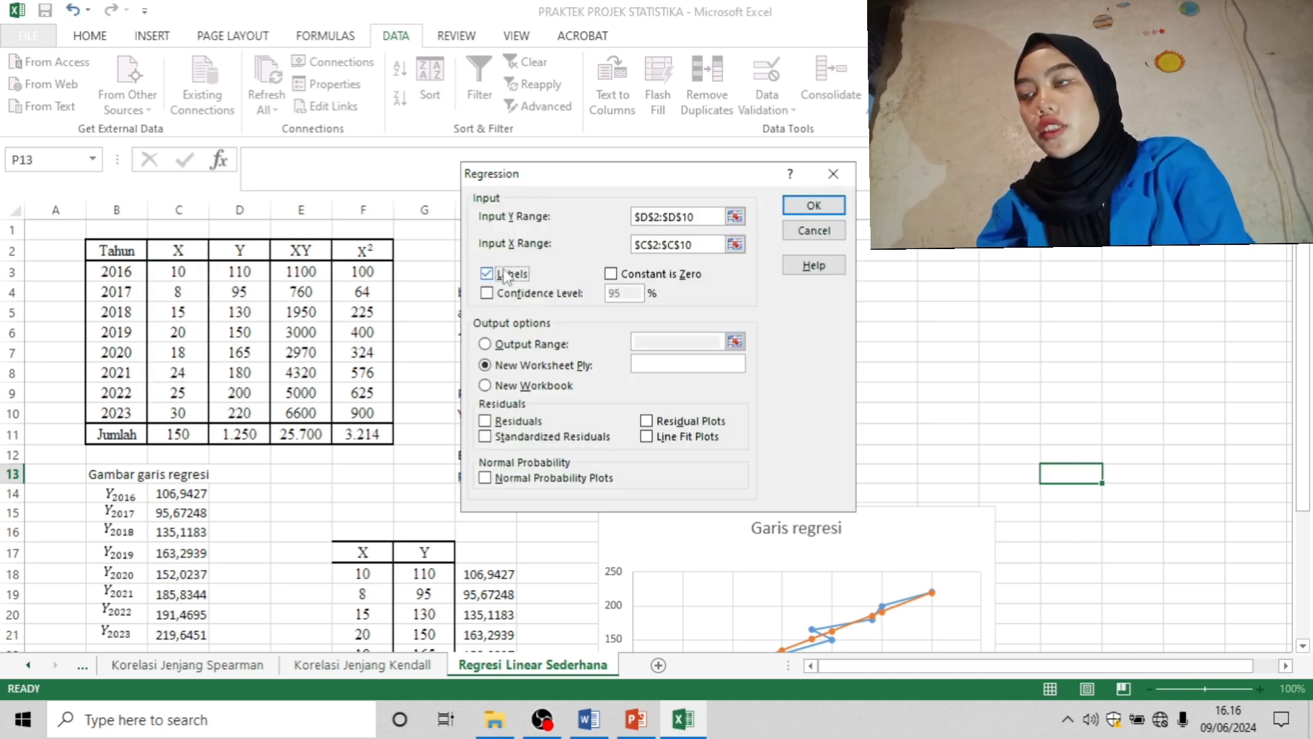
click(527, 347)
click(580, 365)
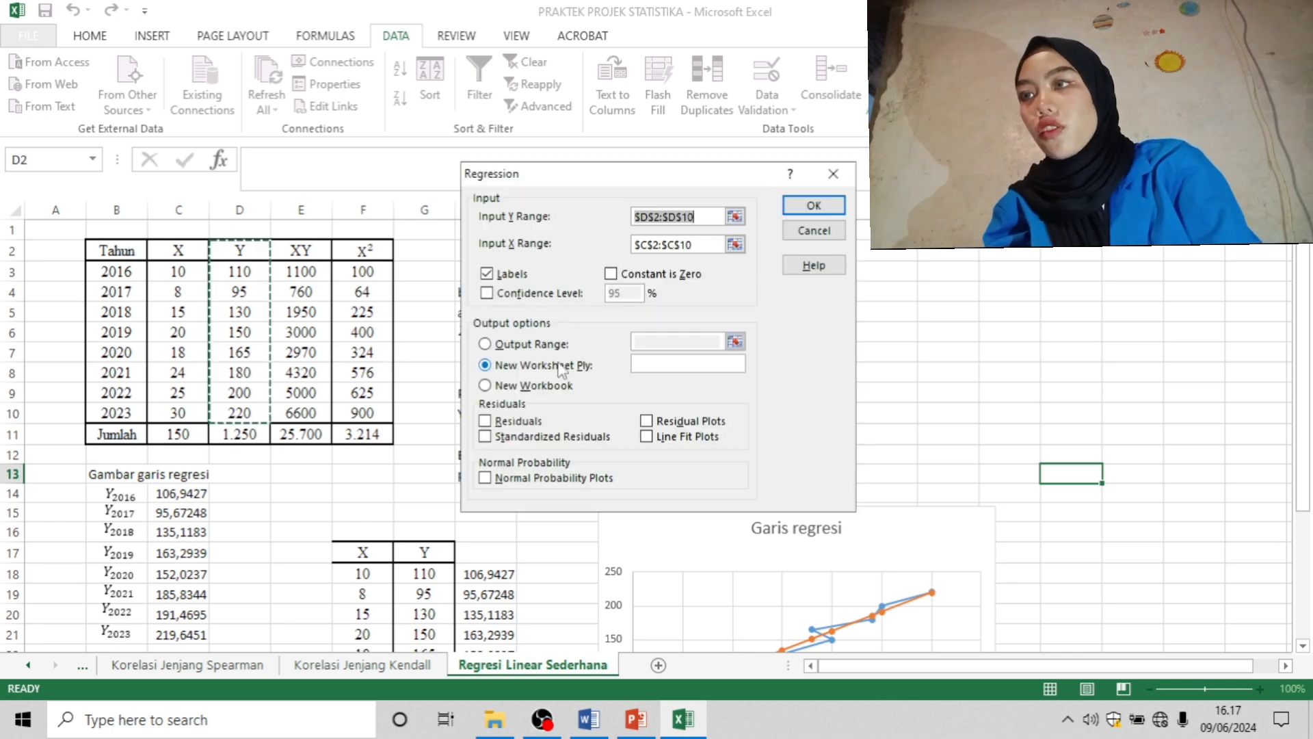
Step: Send the regression output to an output range starting at $Q$6 on the current sheet and run the analysis
click(565, 344)
click(735, 341)
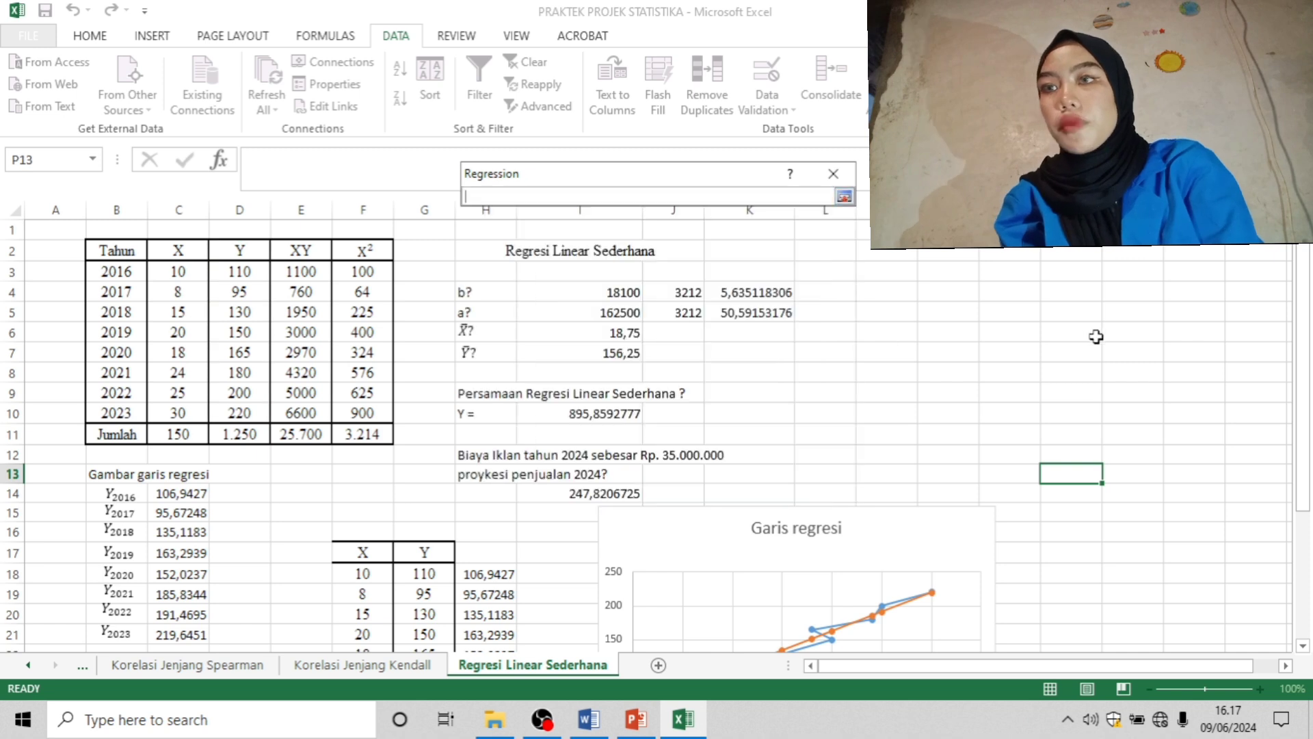
click(1129, 332)
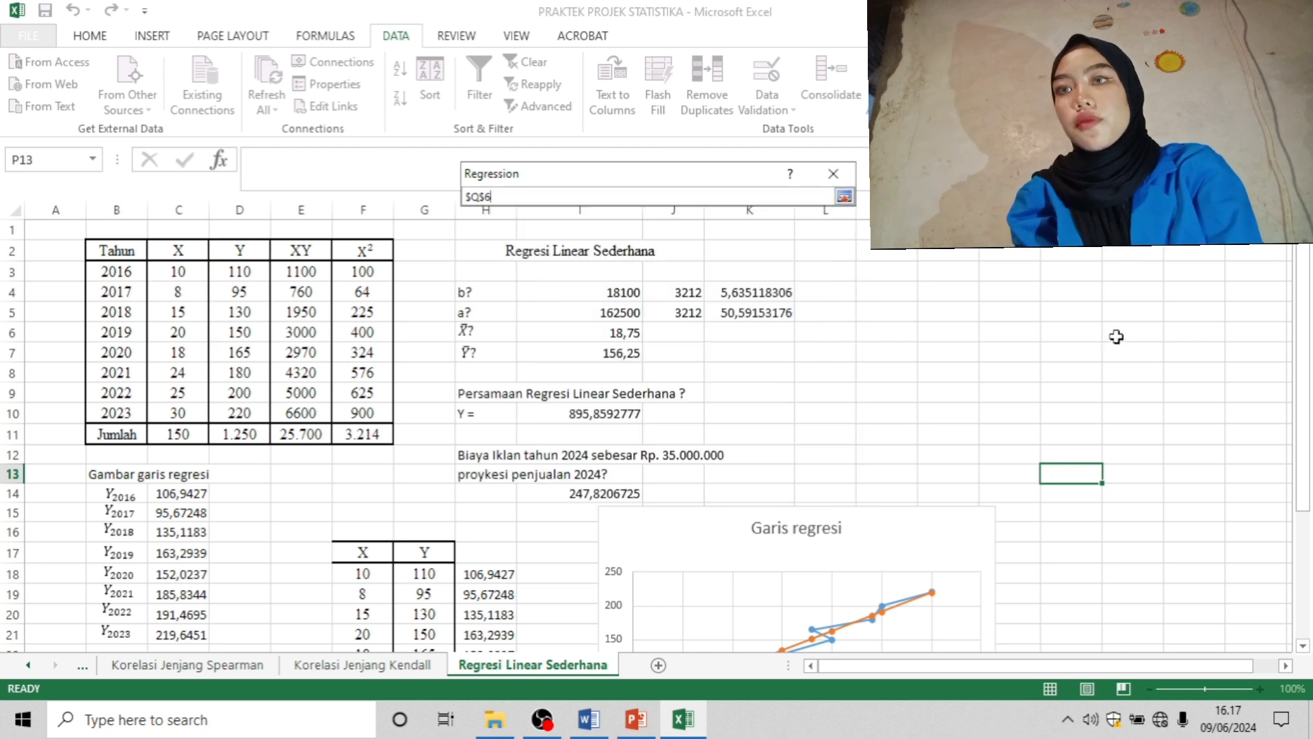
click(844, 196)
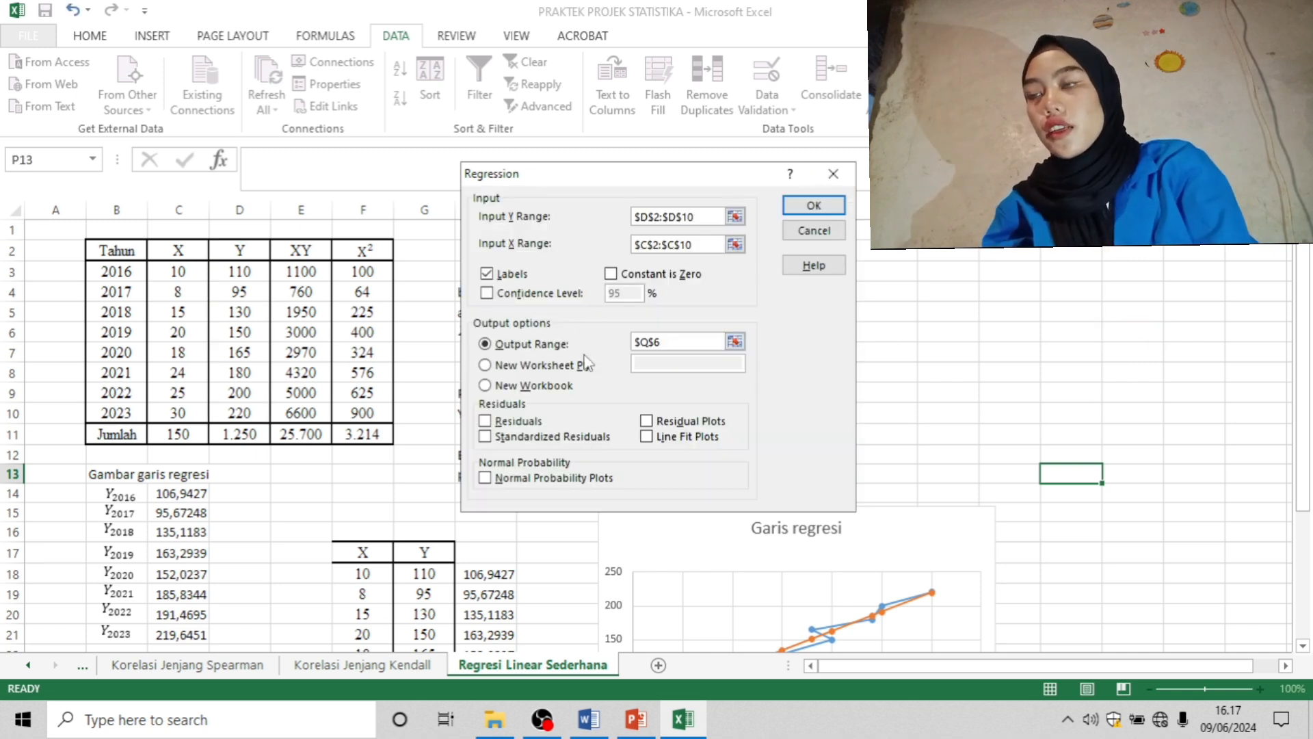
click(836, 207)
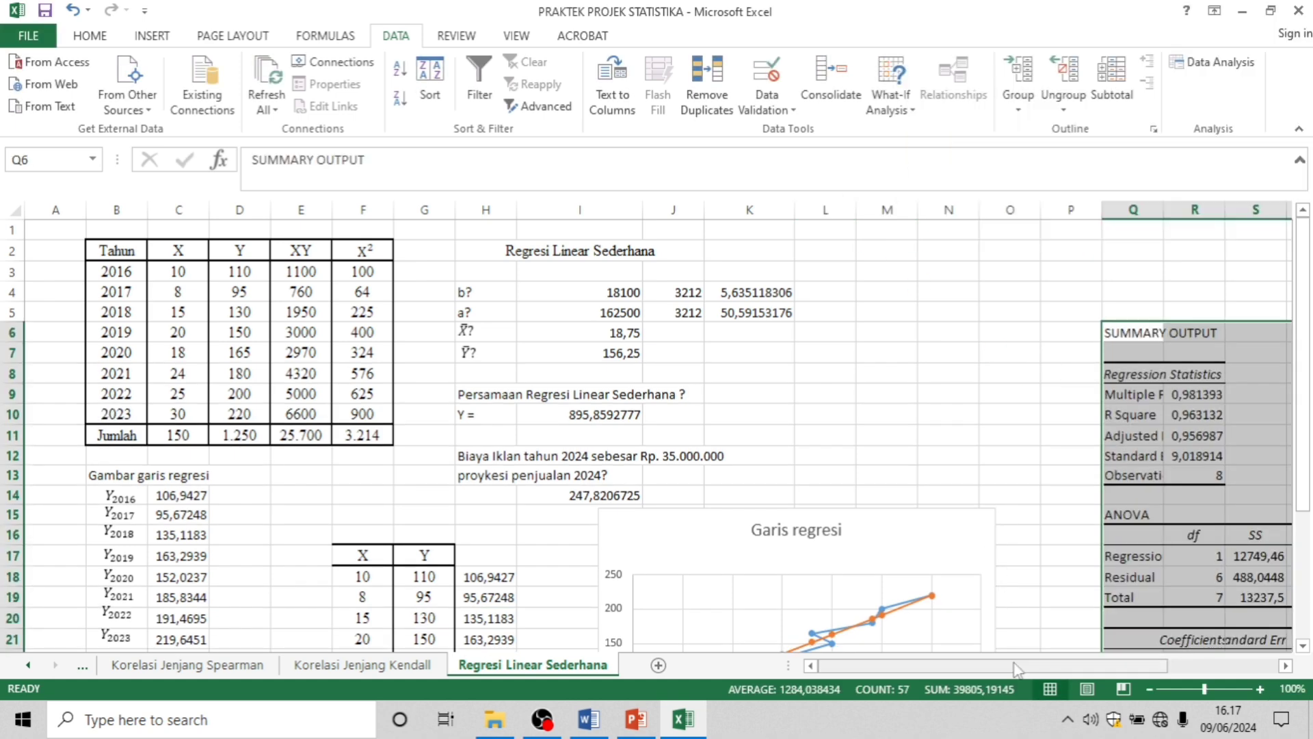
Step: Examine the regression summary output, comparing its statistics, ANOVA table and coefficients with the manually calculated a and b values
drag(1027, 665, 1140, 663)
click(881, 253)
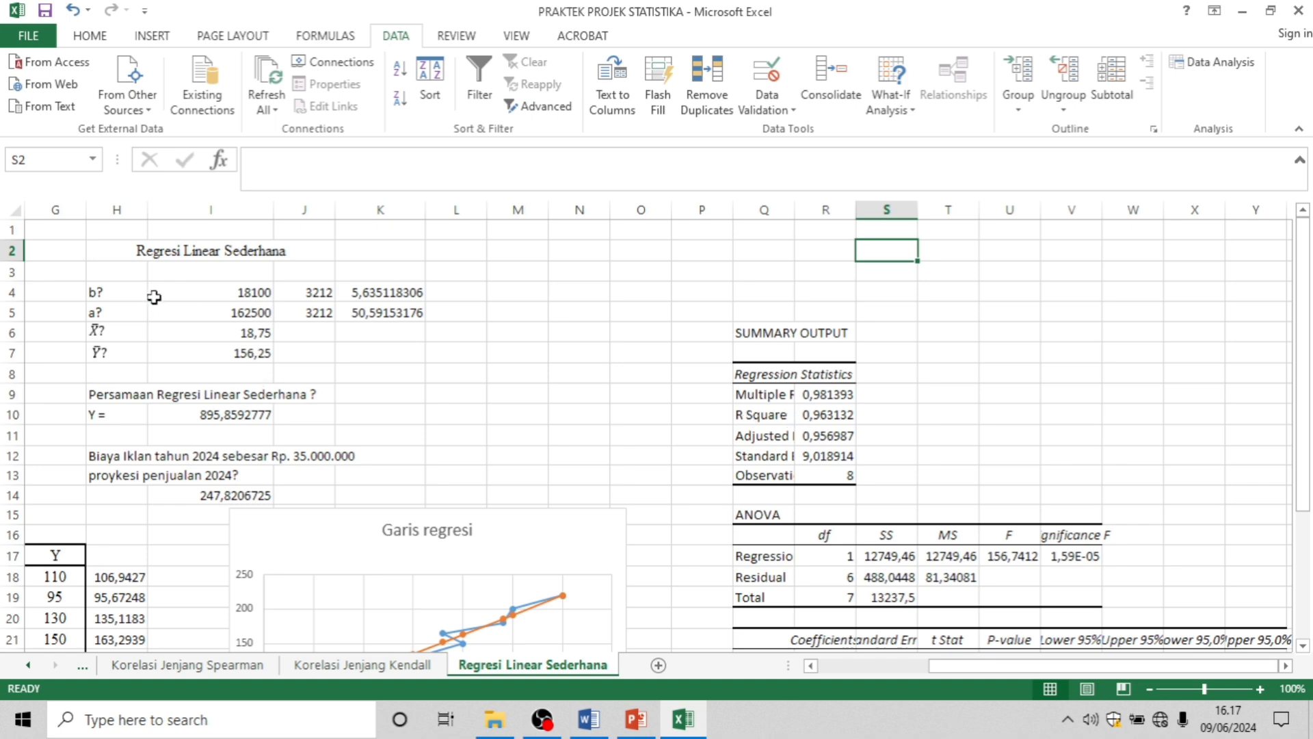
scroll(824, 365, down, 2)
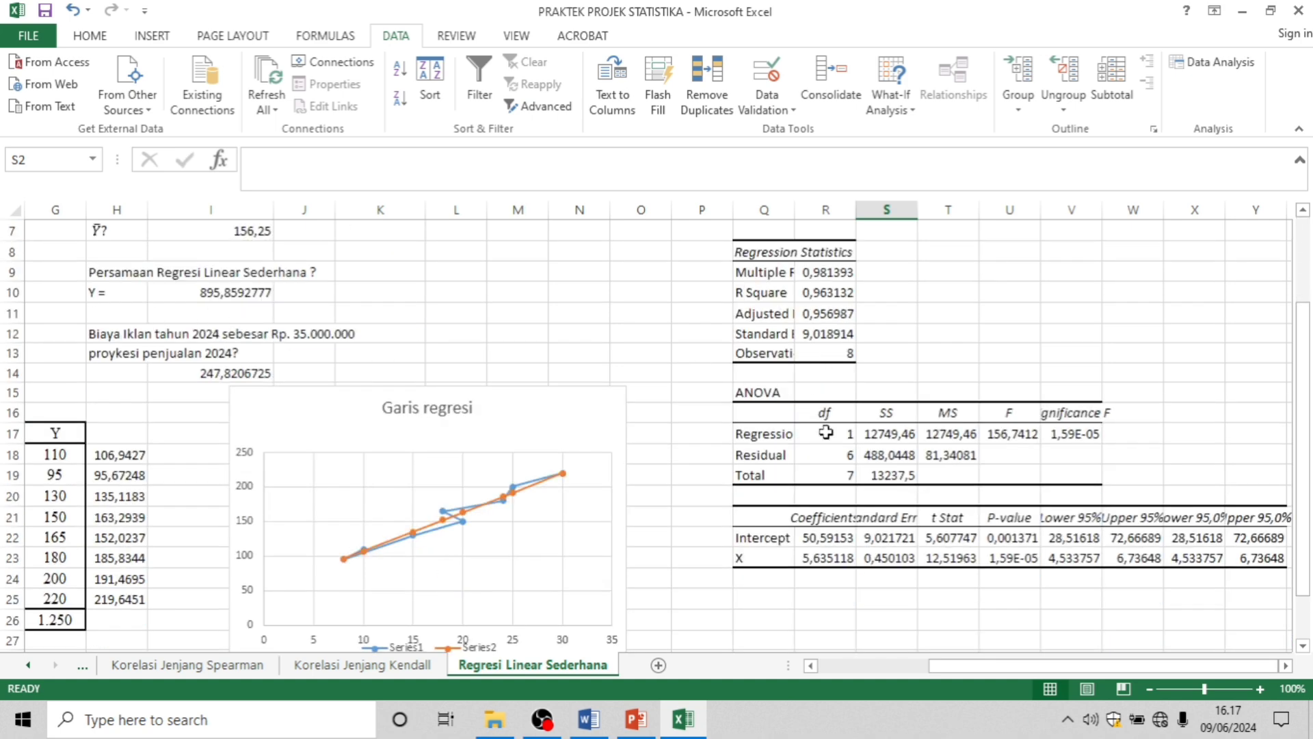
scroll(826, 432, up, 2)
scroll(1025, 582, down, 2)
scroll(222, 279, up, 1)
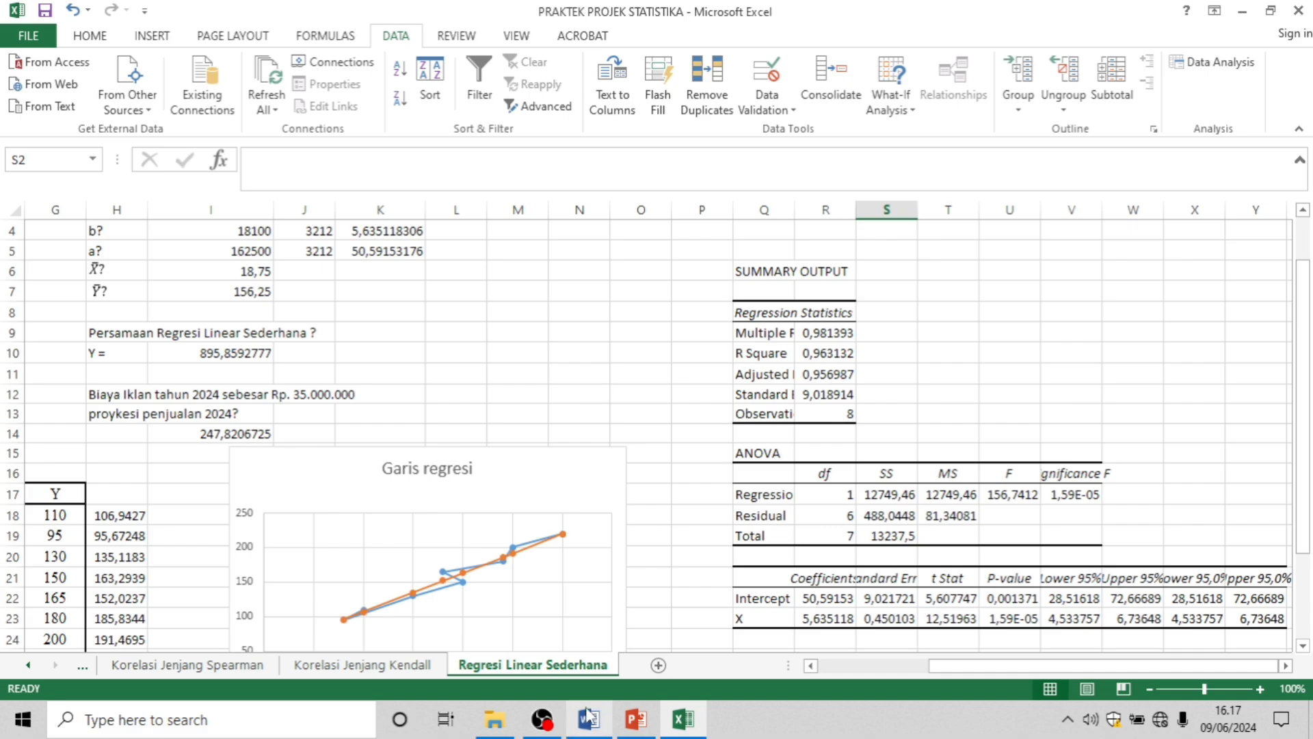
mouse_move(589, 718)
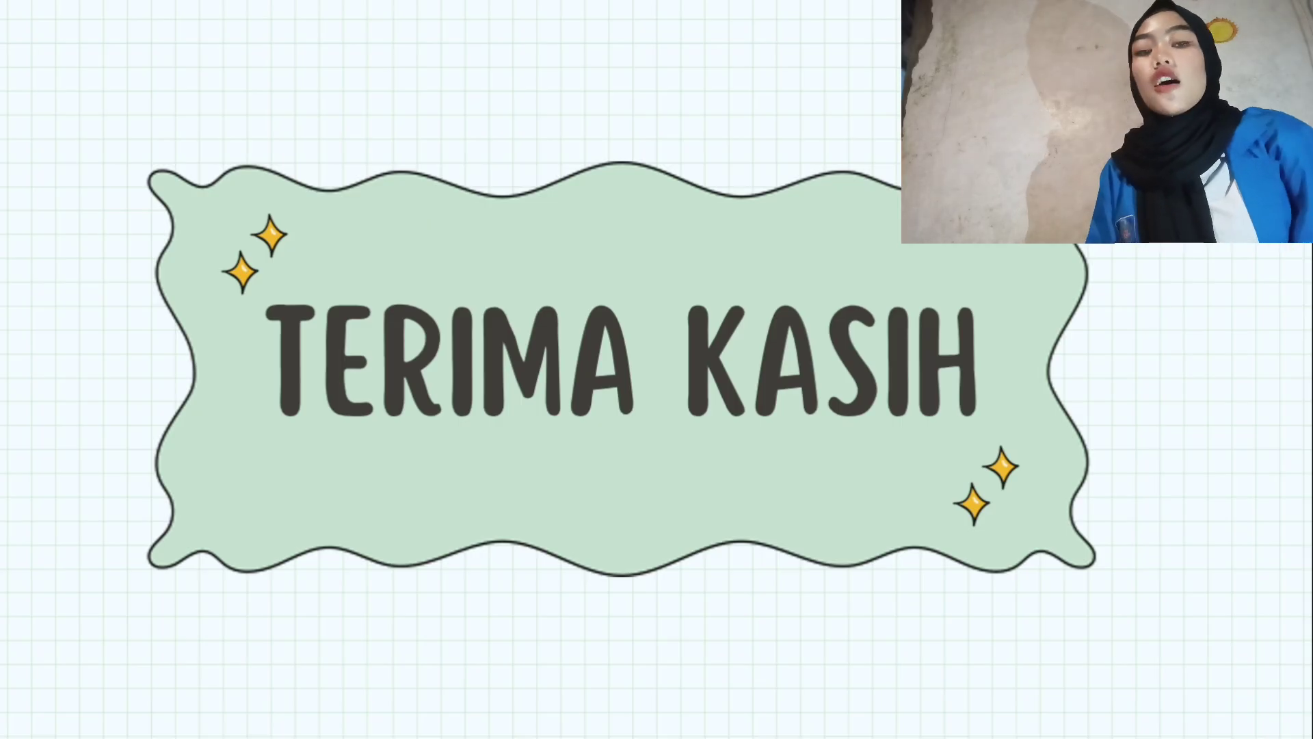